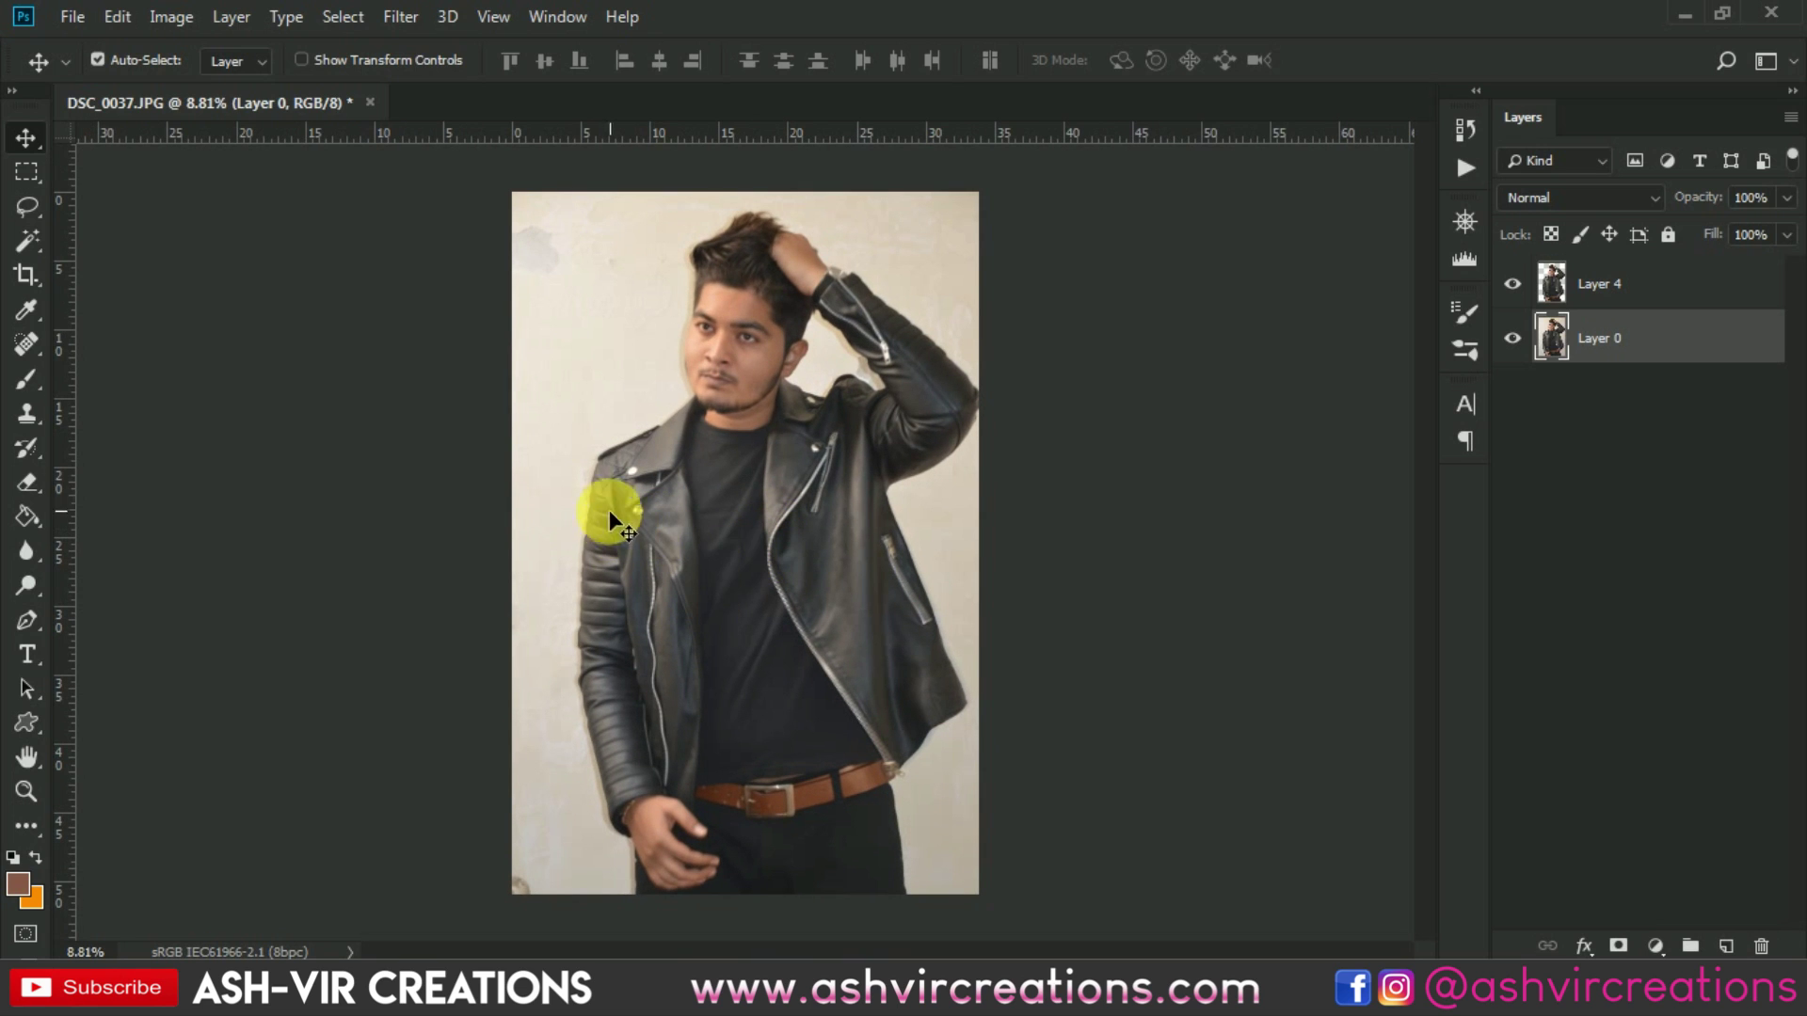
Select the man on Layer 0 with the Quick Selection tool and copy the selection to a new layer
{"action": "left_click", "coordinate": [21, 240]}
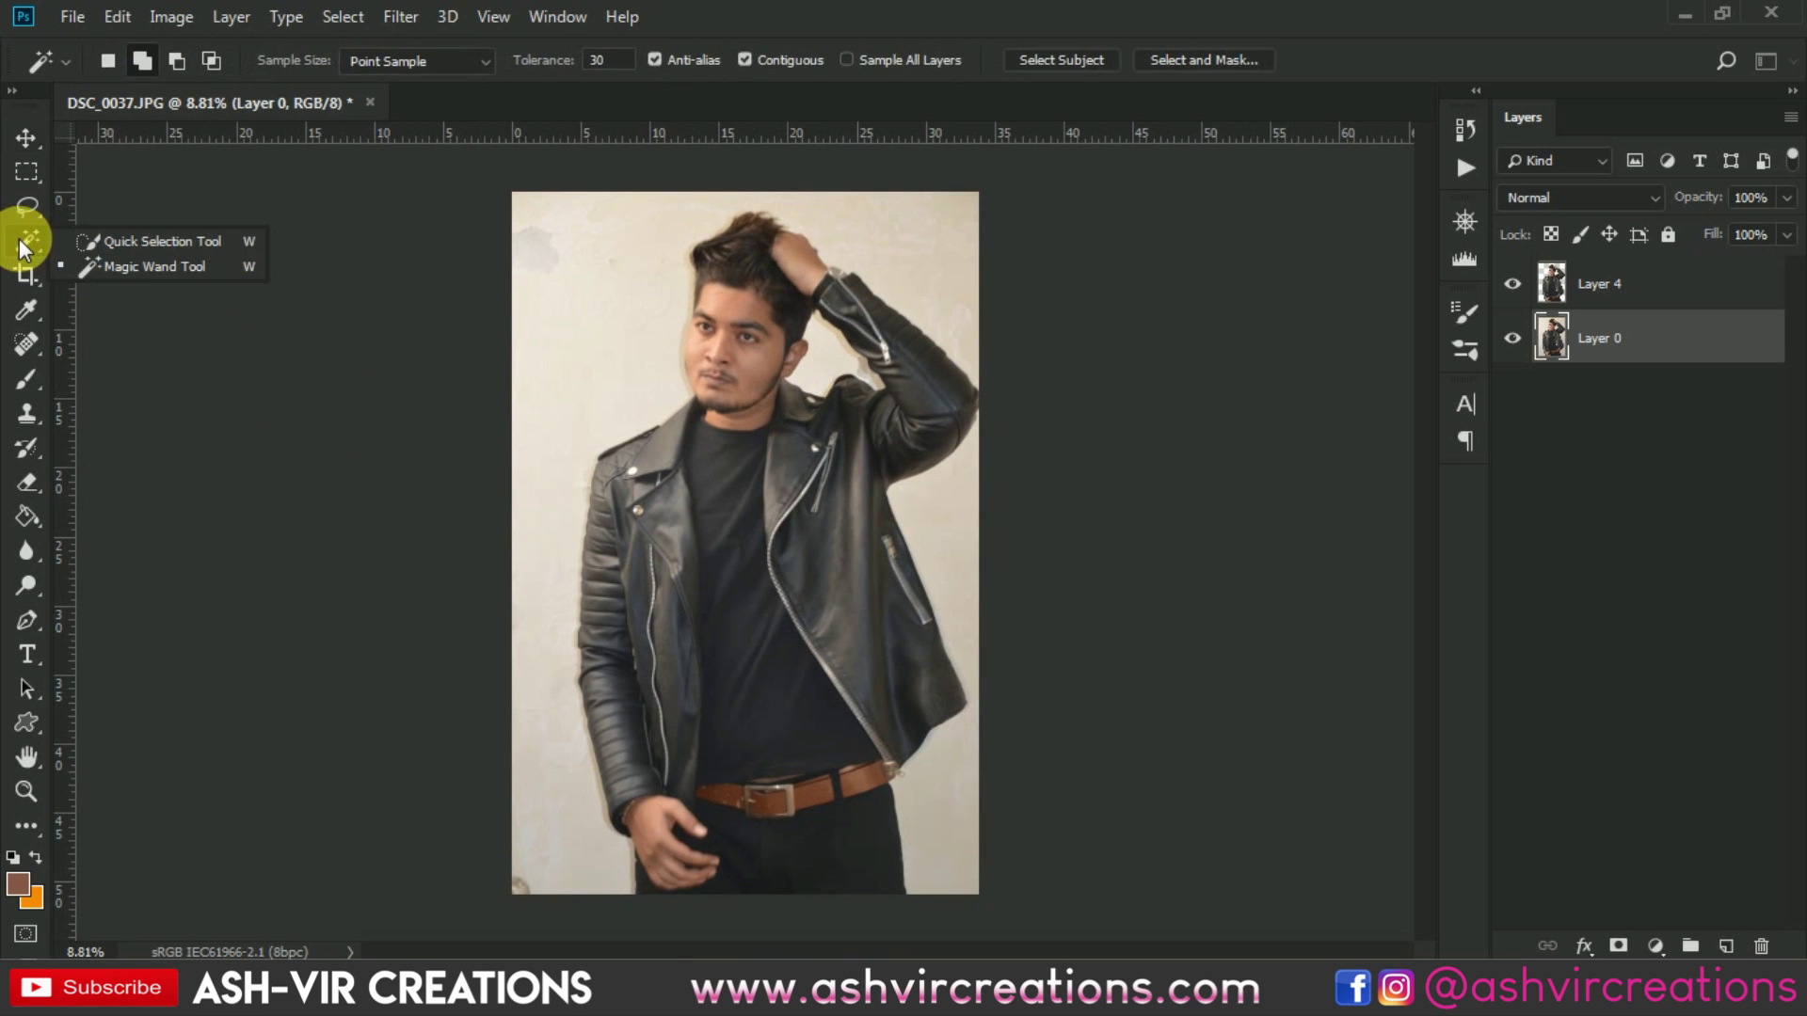
{"action": "left_click", "coordinate": [122, 242]}
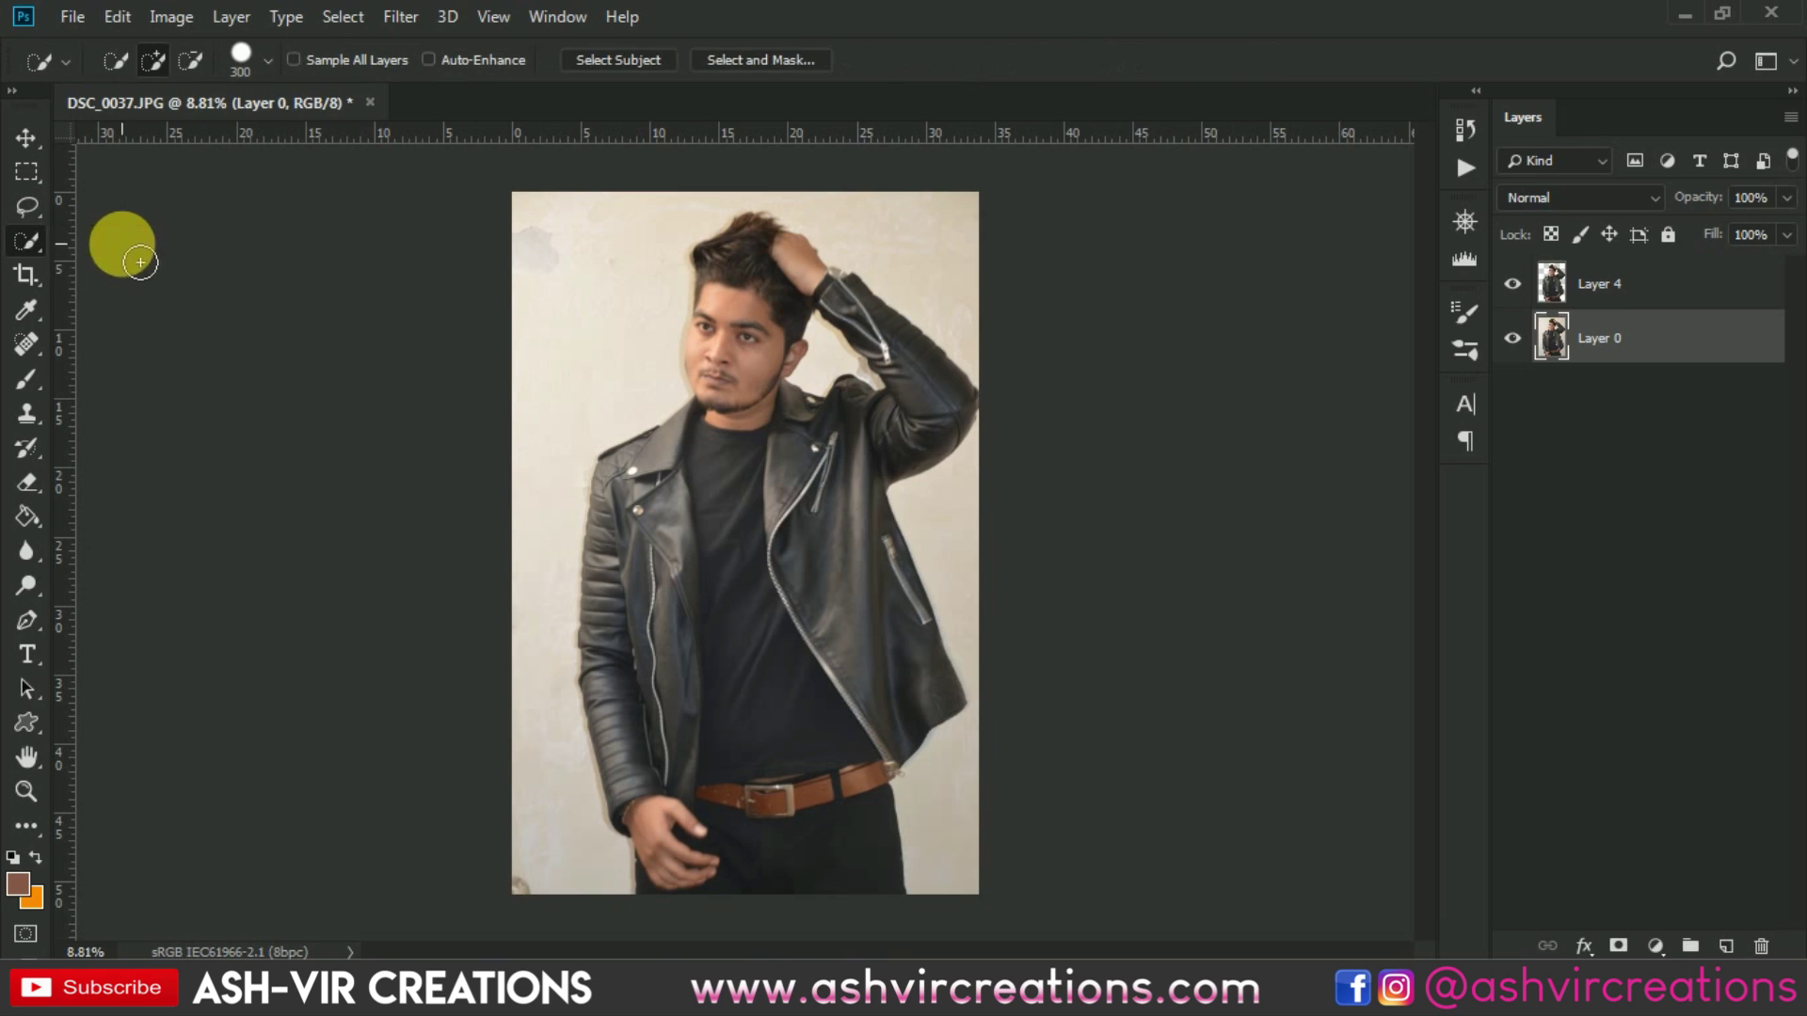
{"action": "left_click", "coordinate": [149, 58]}
{"action": "mouse_move", "coordinate": [706, 499]}
{"action": "left_mouse_down"}
{"action": "mouse_move", "coordinate": [742, 523]}
{"action": "mouse_move", "coordinate": [701, 536]}
{"action": "mouse_move", "coordinate": [685, 589]}
{"action": "mouse_move", "coordinate": [685, 719]}
{"action": "mouse_move", "coordinate": [723, 774]}
{"action": "mouse_move", "coordinate": [717, 735]}
{"action": "mouse_move", "coordinate": [742, 867]}
{"action": "mouse_move", "coordinate": [810, 818]}
{"action": "mouse_move", "coordinate": [870, 711]}
{"action": "mouse_move", "coordinate": [870, 591]}
{"action": "mouse_move", "coordinate": [702, 353]}
{"action": "mouse_move", "coordinate": [768, 390]}
{"action": "mouse_move", "coordinate": [766, 295]}
{"action": "mouse_move", "coordinate": [731, 386]}
{"action": "mouse_move", "coordinate": [715, 306]}
{"action": "left_mouse_up"}
{"action": "right_click", "coordinate": [713, 293]}
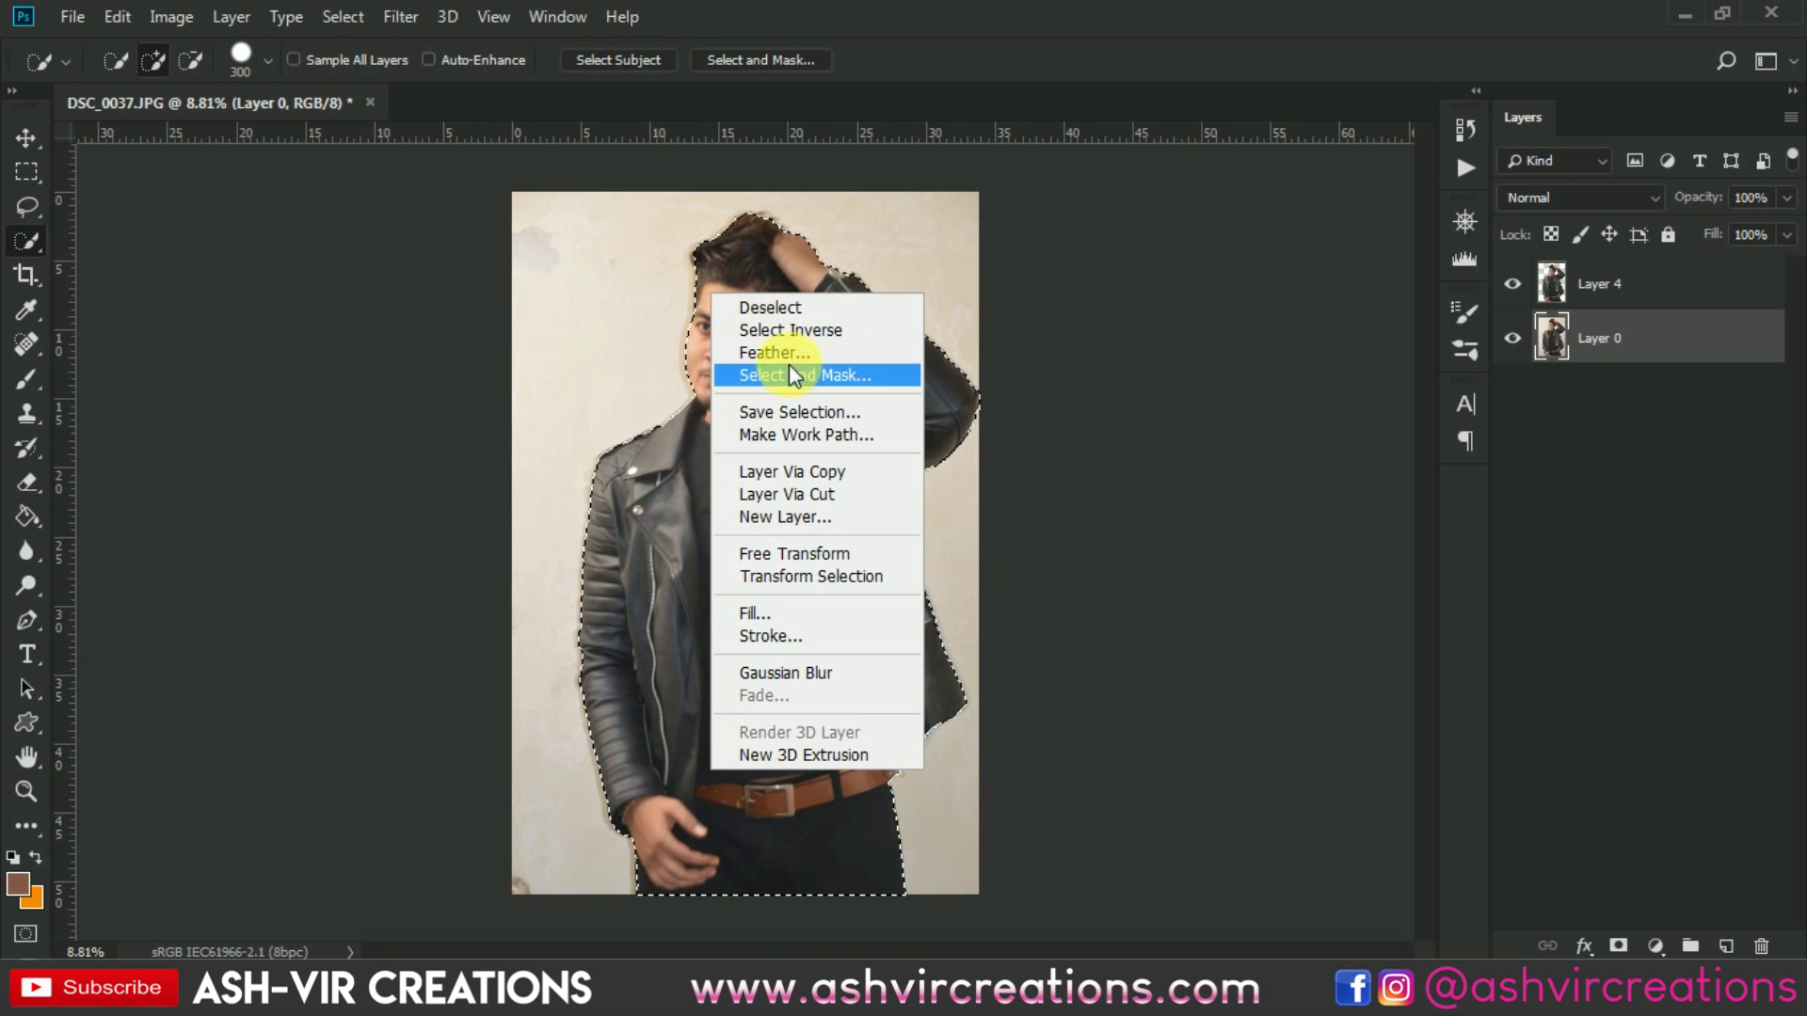
{"action": "left_click", "coordinate": [830, 472]}
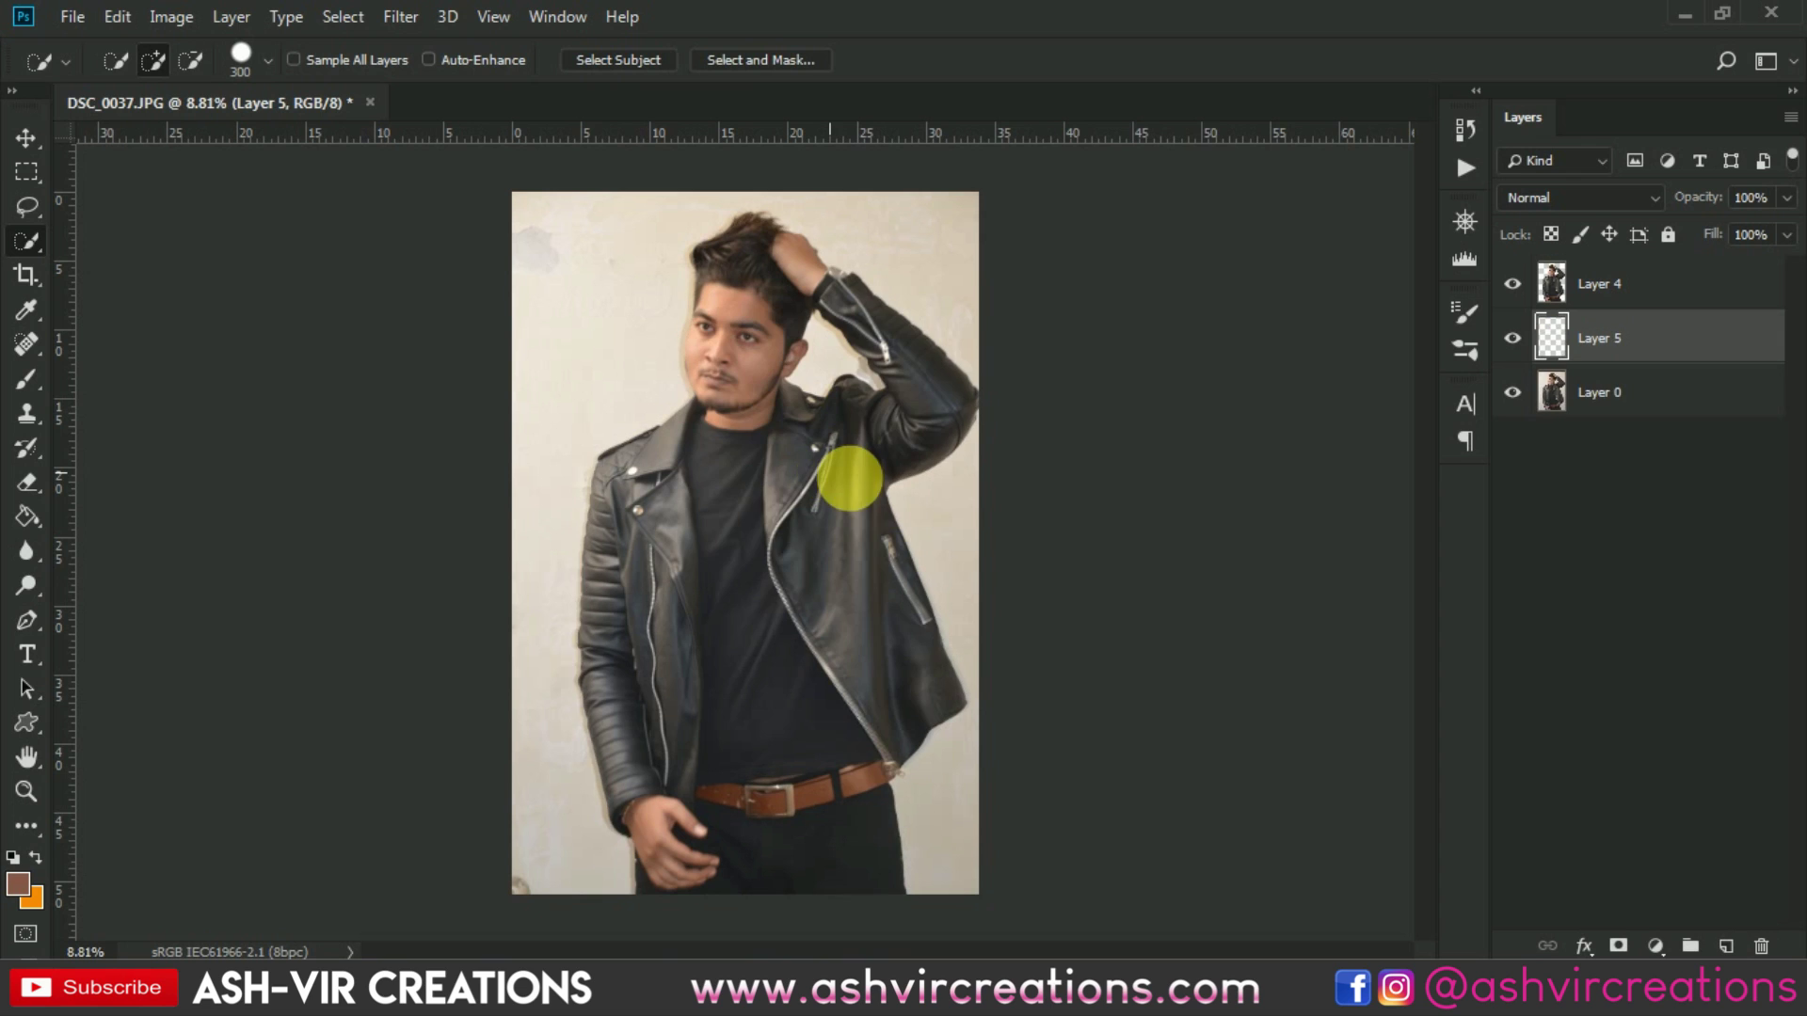
Hide Layer 0, delete the extra copied layer above it, and return to the Move tool
{"action": "left_click", "coordinate": [1513, 393]}
{"action": "key", "text": "Delete"}
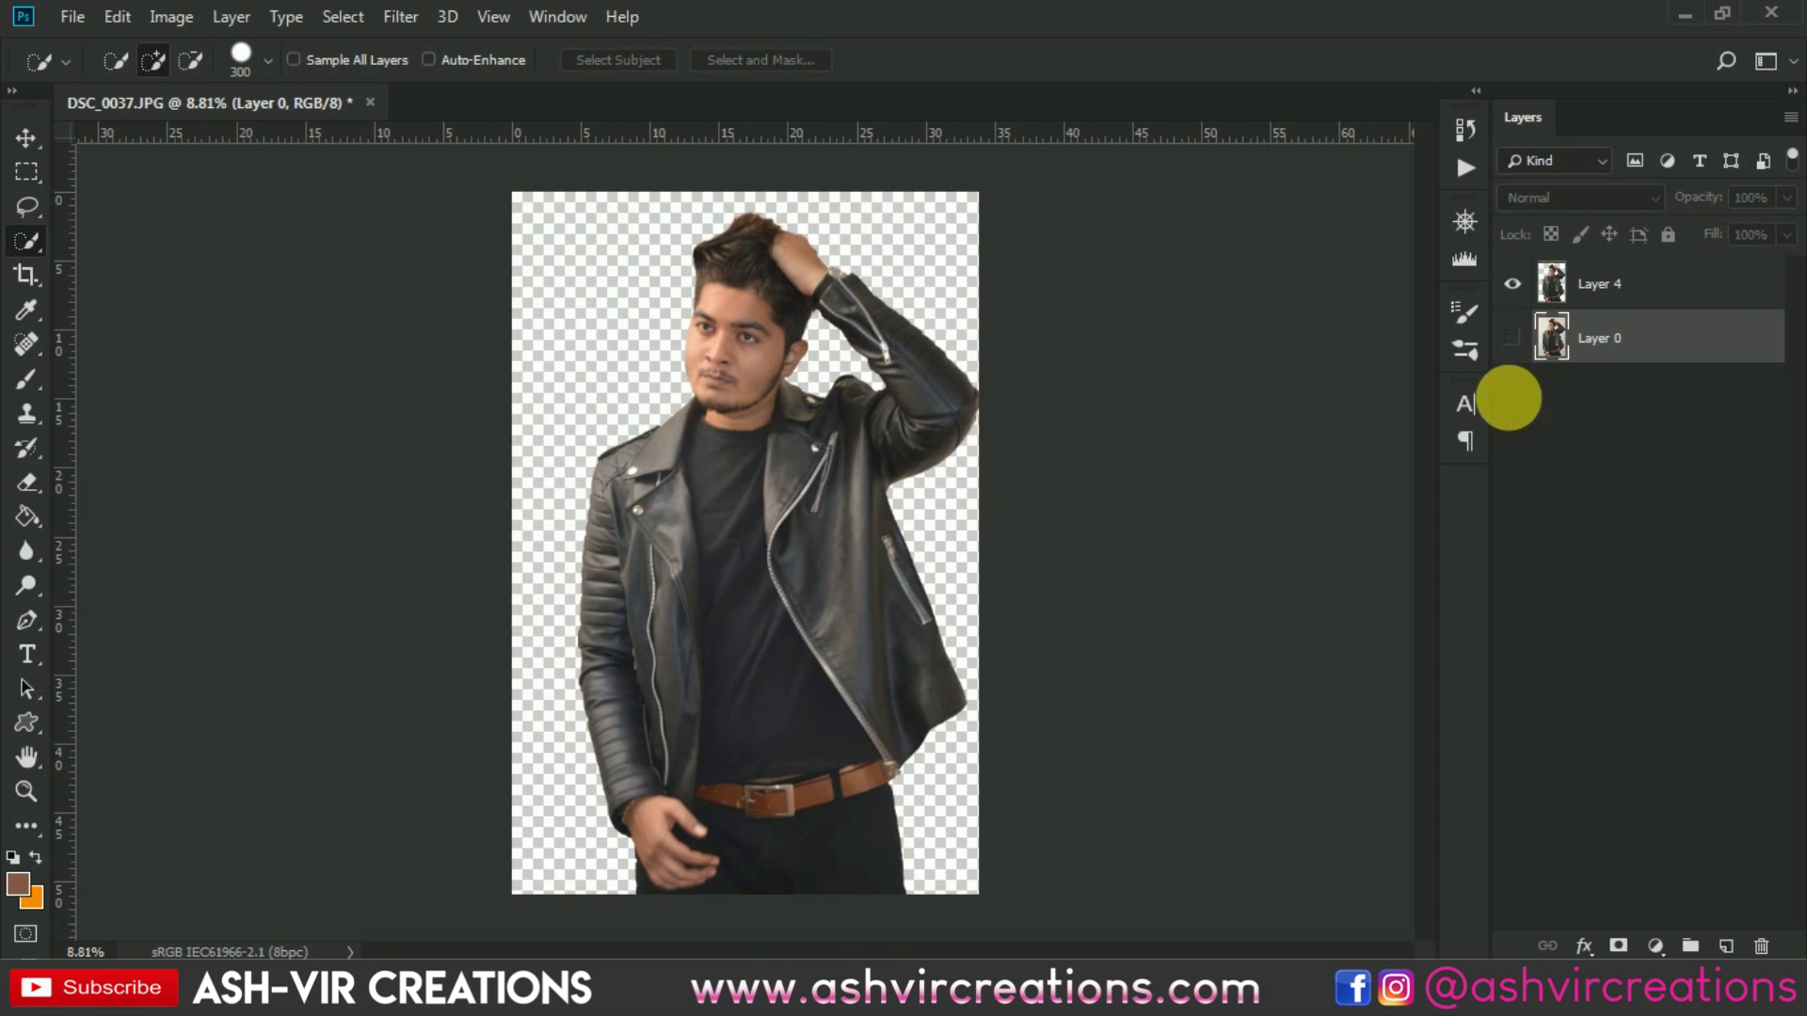
{"action": "key", "text": "v"}
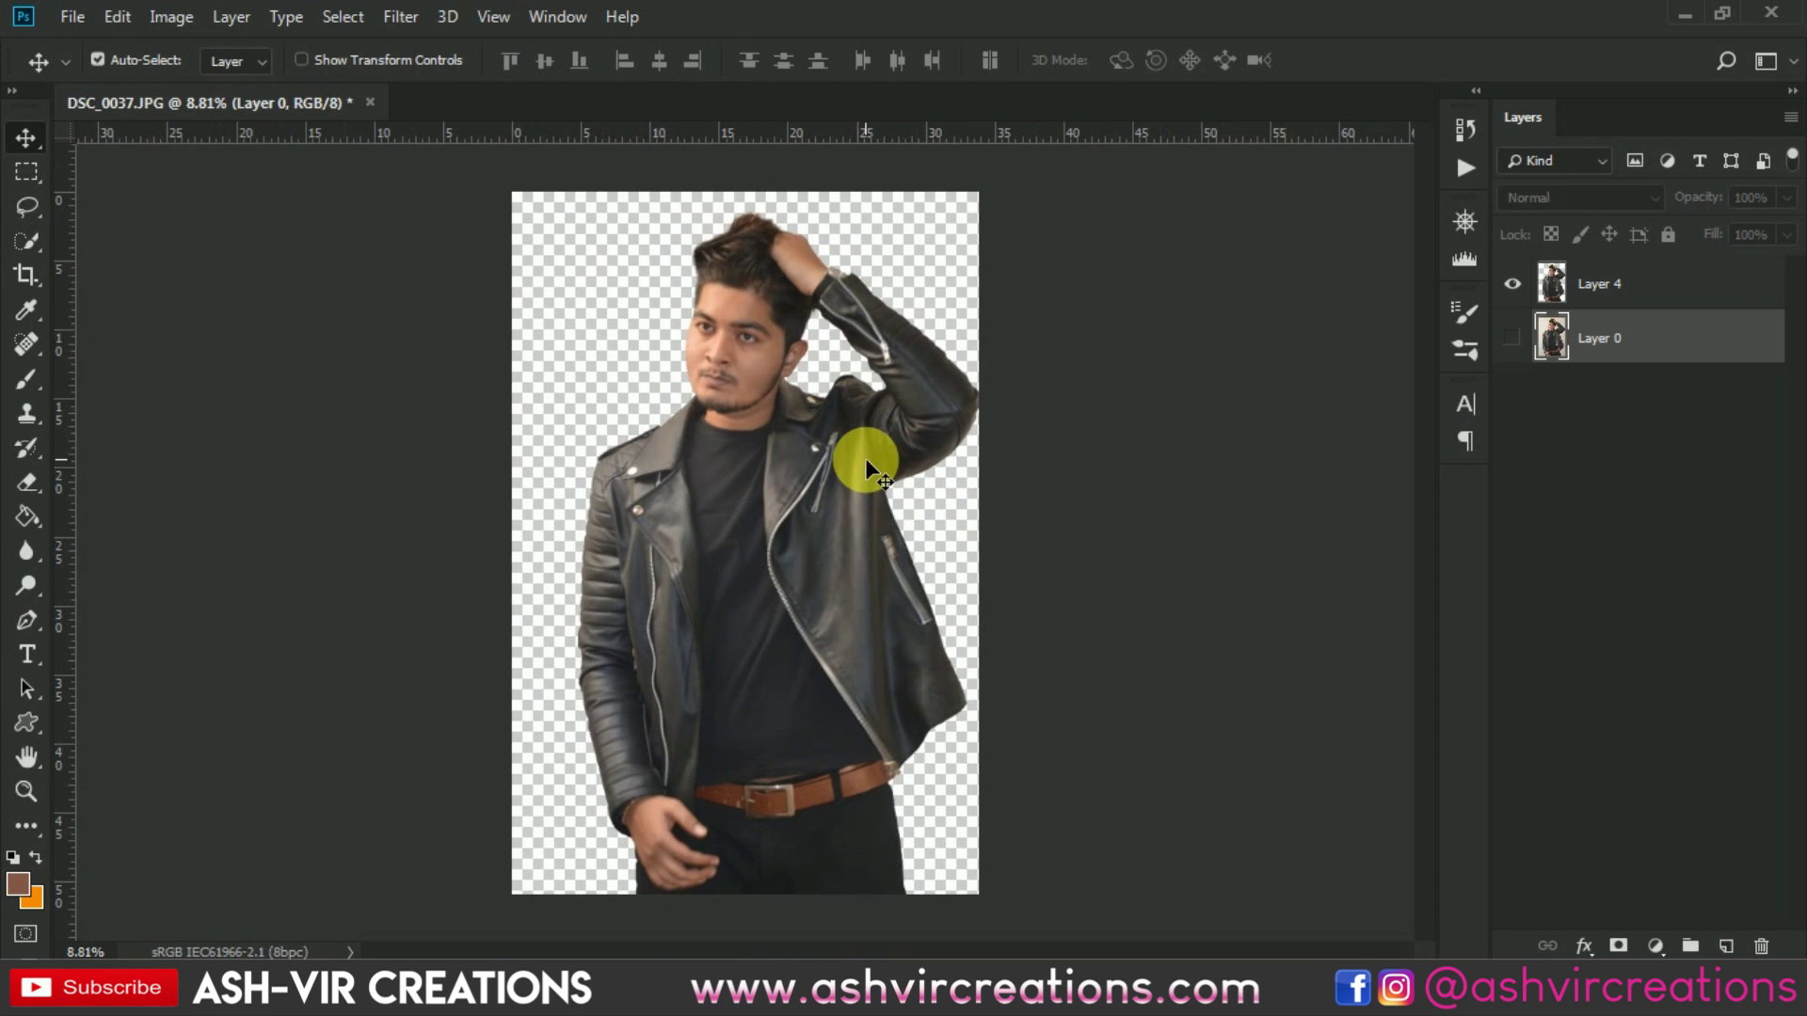
Open the dusk city photo from New folder on the Desktop and paste it into DSC_0037.JPG behind the man
{"action": "left_click", "coordinate": [72, 17]}
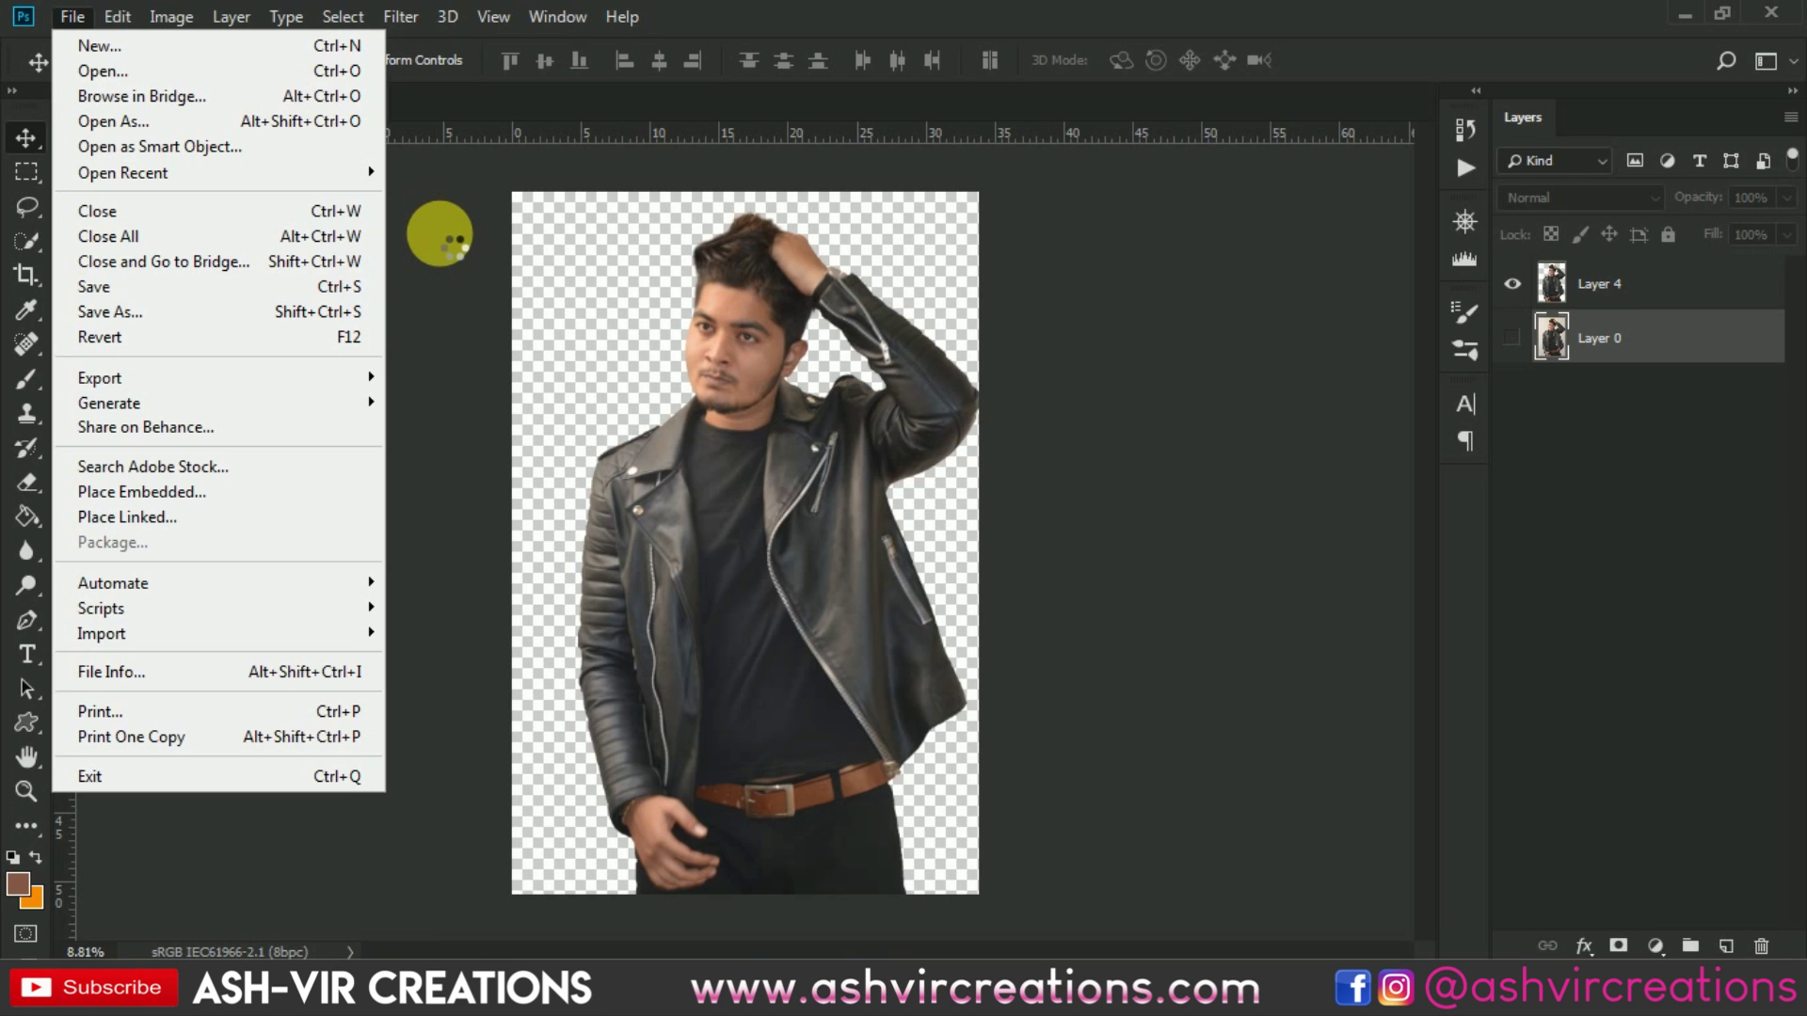
{"action": "key", "text": "ctrl+o"}
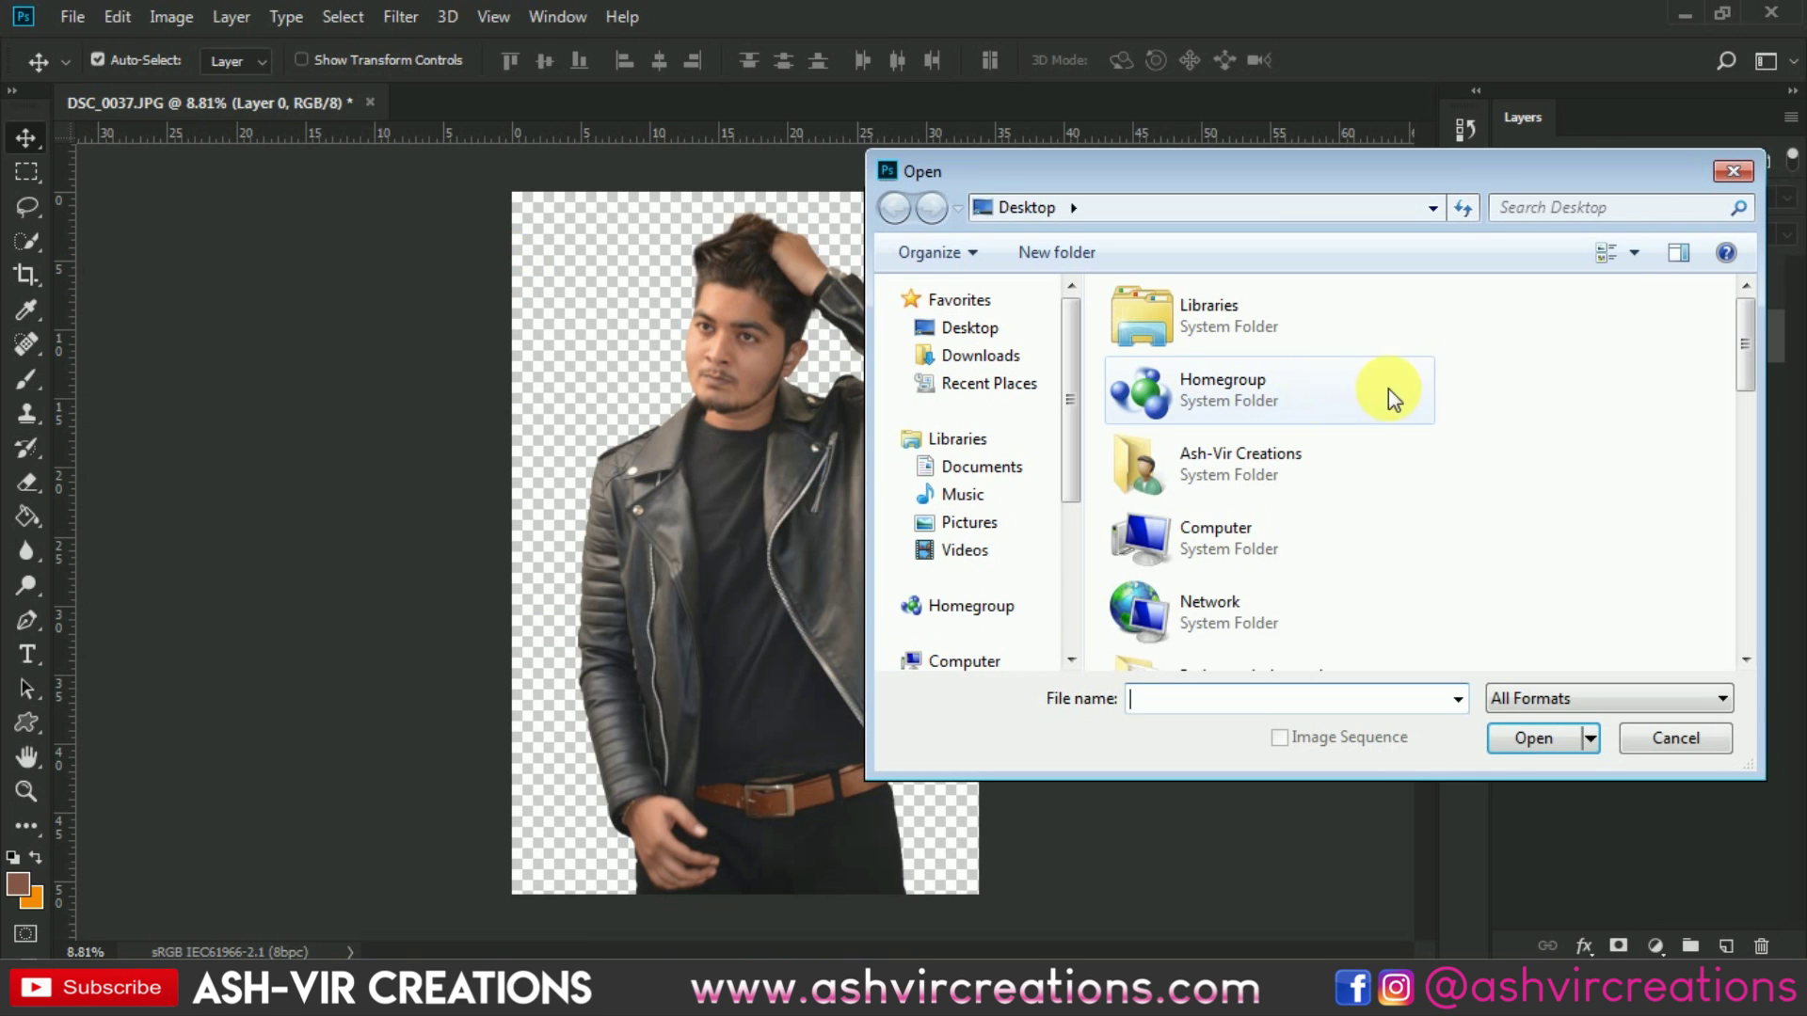
{"action": "scroll", "coordinate": [1470, 394], "scroll_direction": "down", "scroll_amount": 3}
{"action": "scroll", "coordinate": [1467, 387], "scroll_direction": "down", "scroll_amount": 5}
{"action": "scroll", "coordinate": [1466, 386], "scroll_direction": "up", "scroll_amount": 3}
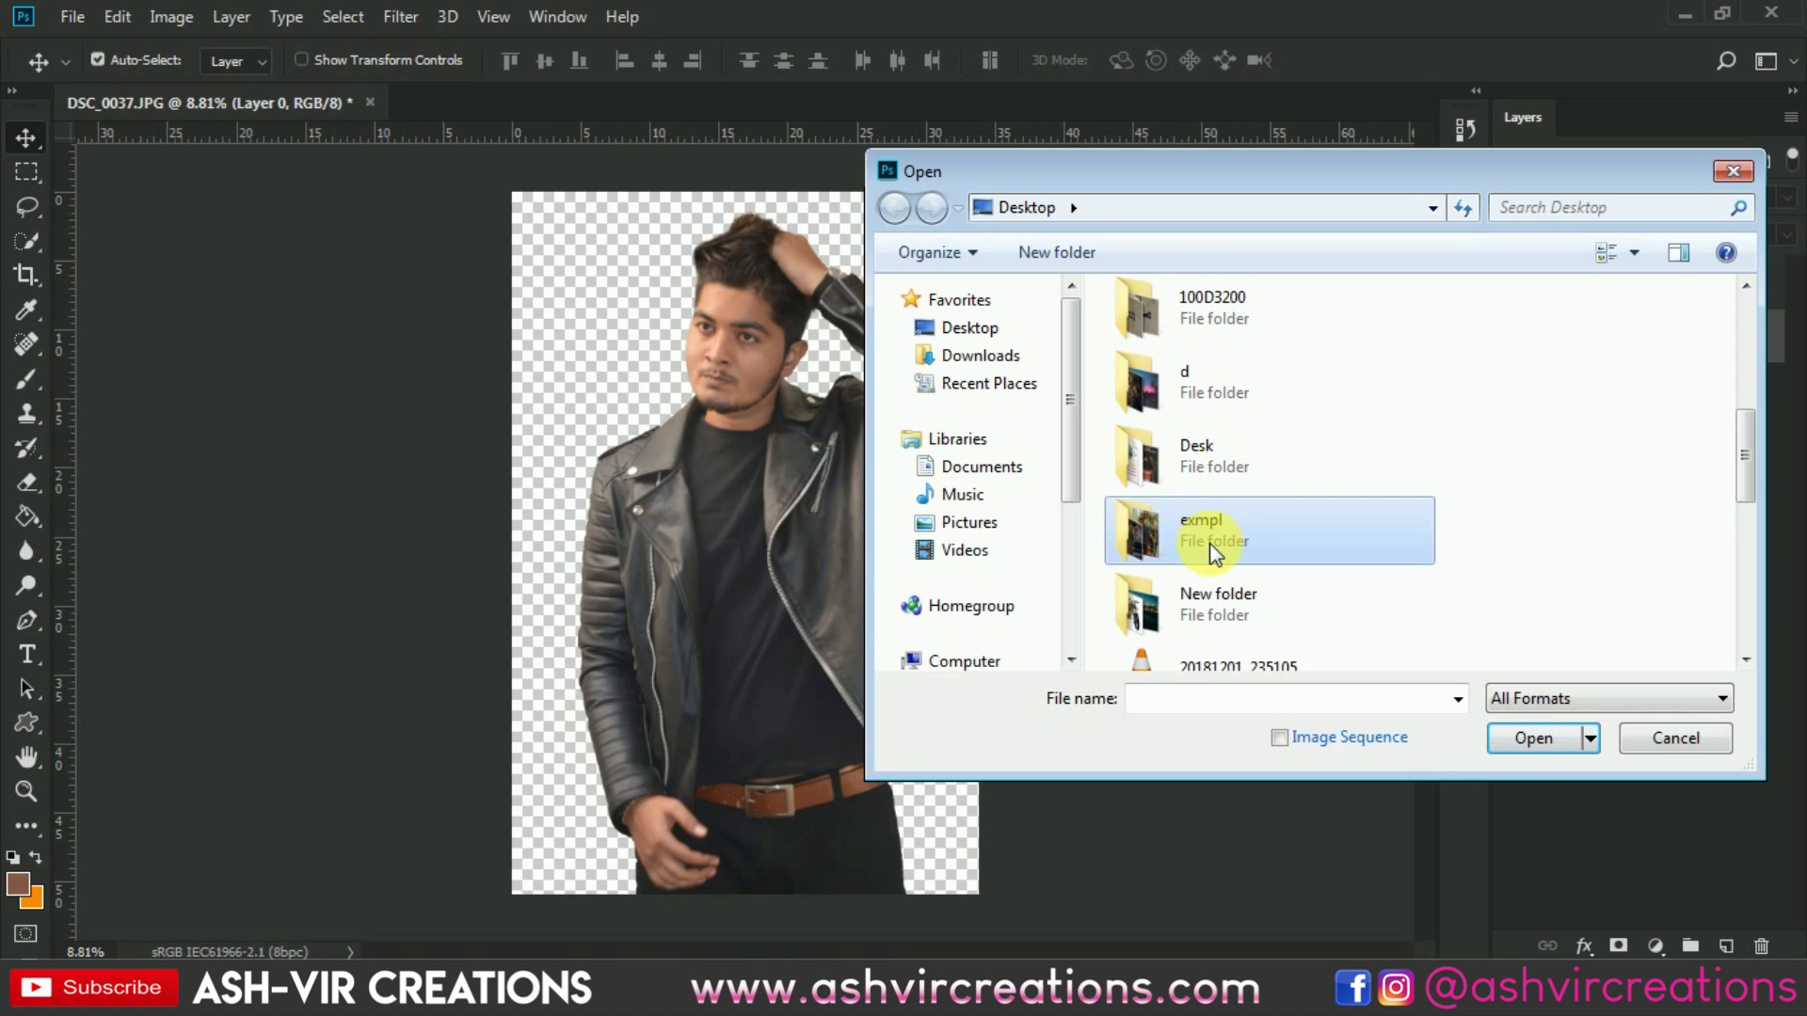
{"action": "scroll", "coordinate": [1210, 544], "scroll_direction": "up", "scroll_amount": 1}
{"action": "scroll", "coordinate": [1222, 519], "scroll_direction": "down", "scroll_amount": 3}
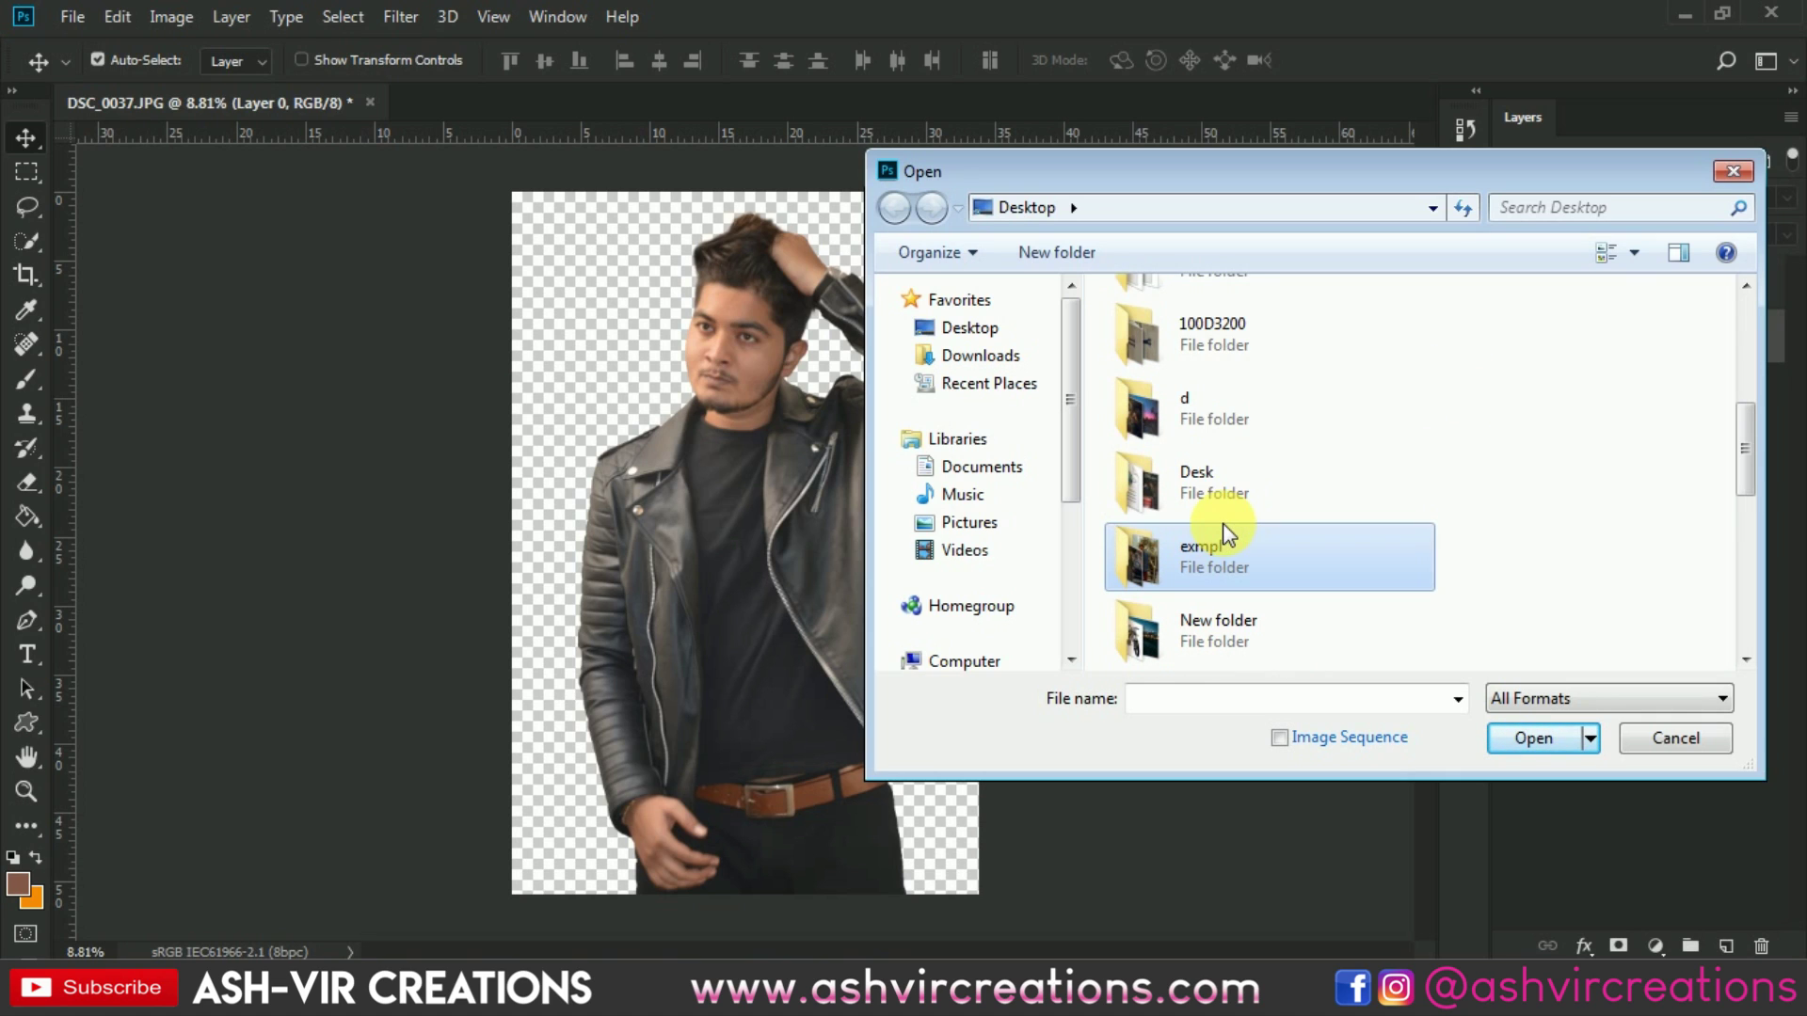
{"action": "scroll", "coordinate": [1222, 469], "scroll_direction": "down", "scroll_amount": 1}
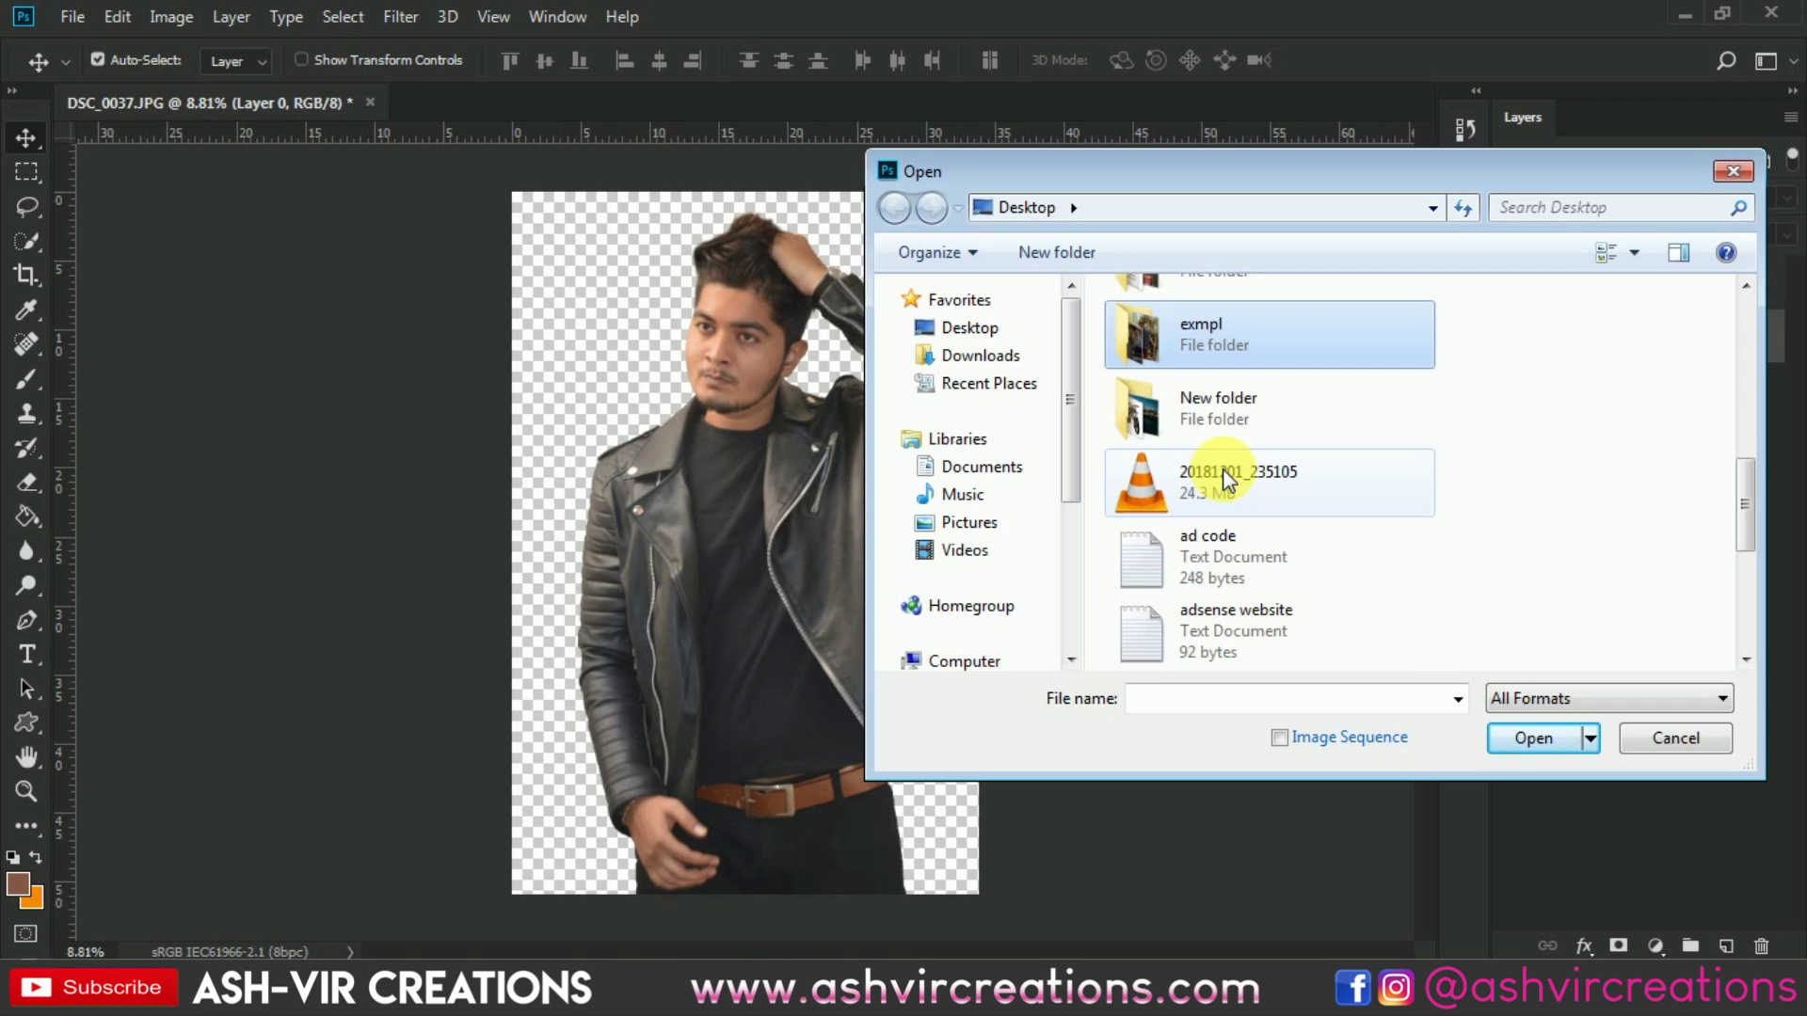
{"action": "double_click", "coordinate": [1225, 405]}
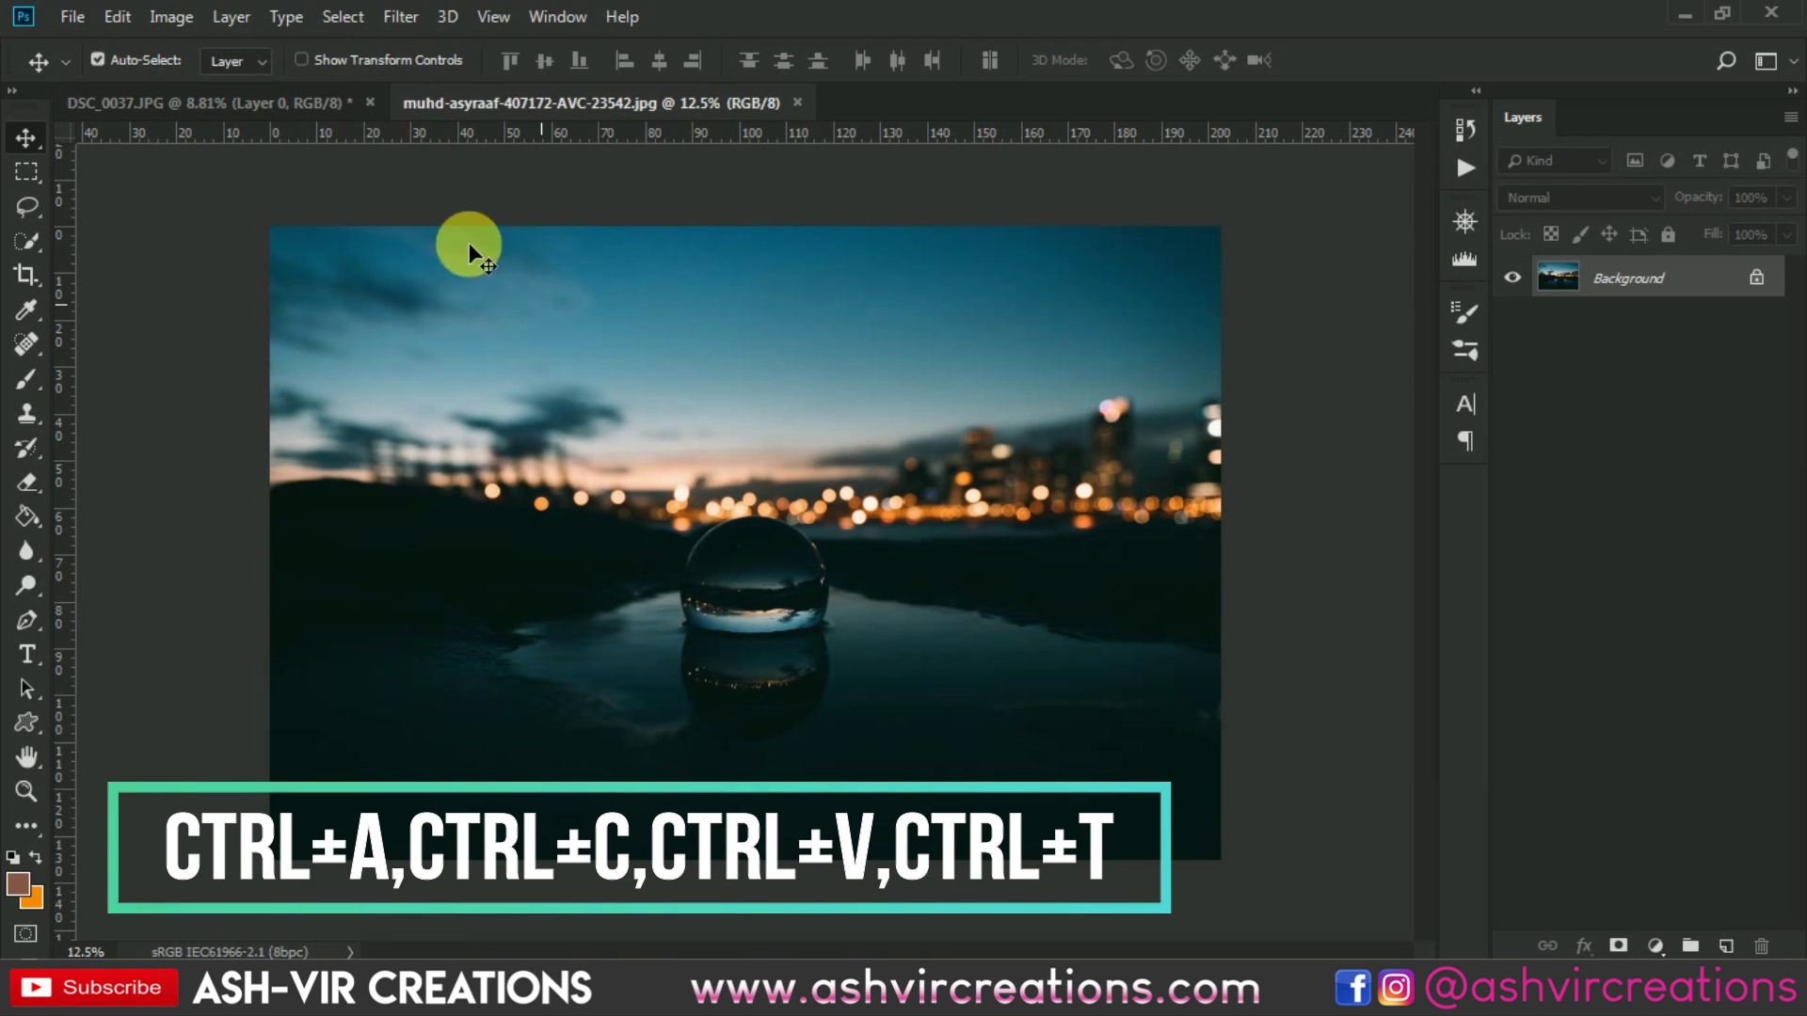
{"action": "left_click", "coordinate": [314, 100]}
{"action": "key", "text": "ctrl+v"}
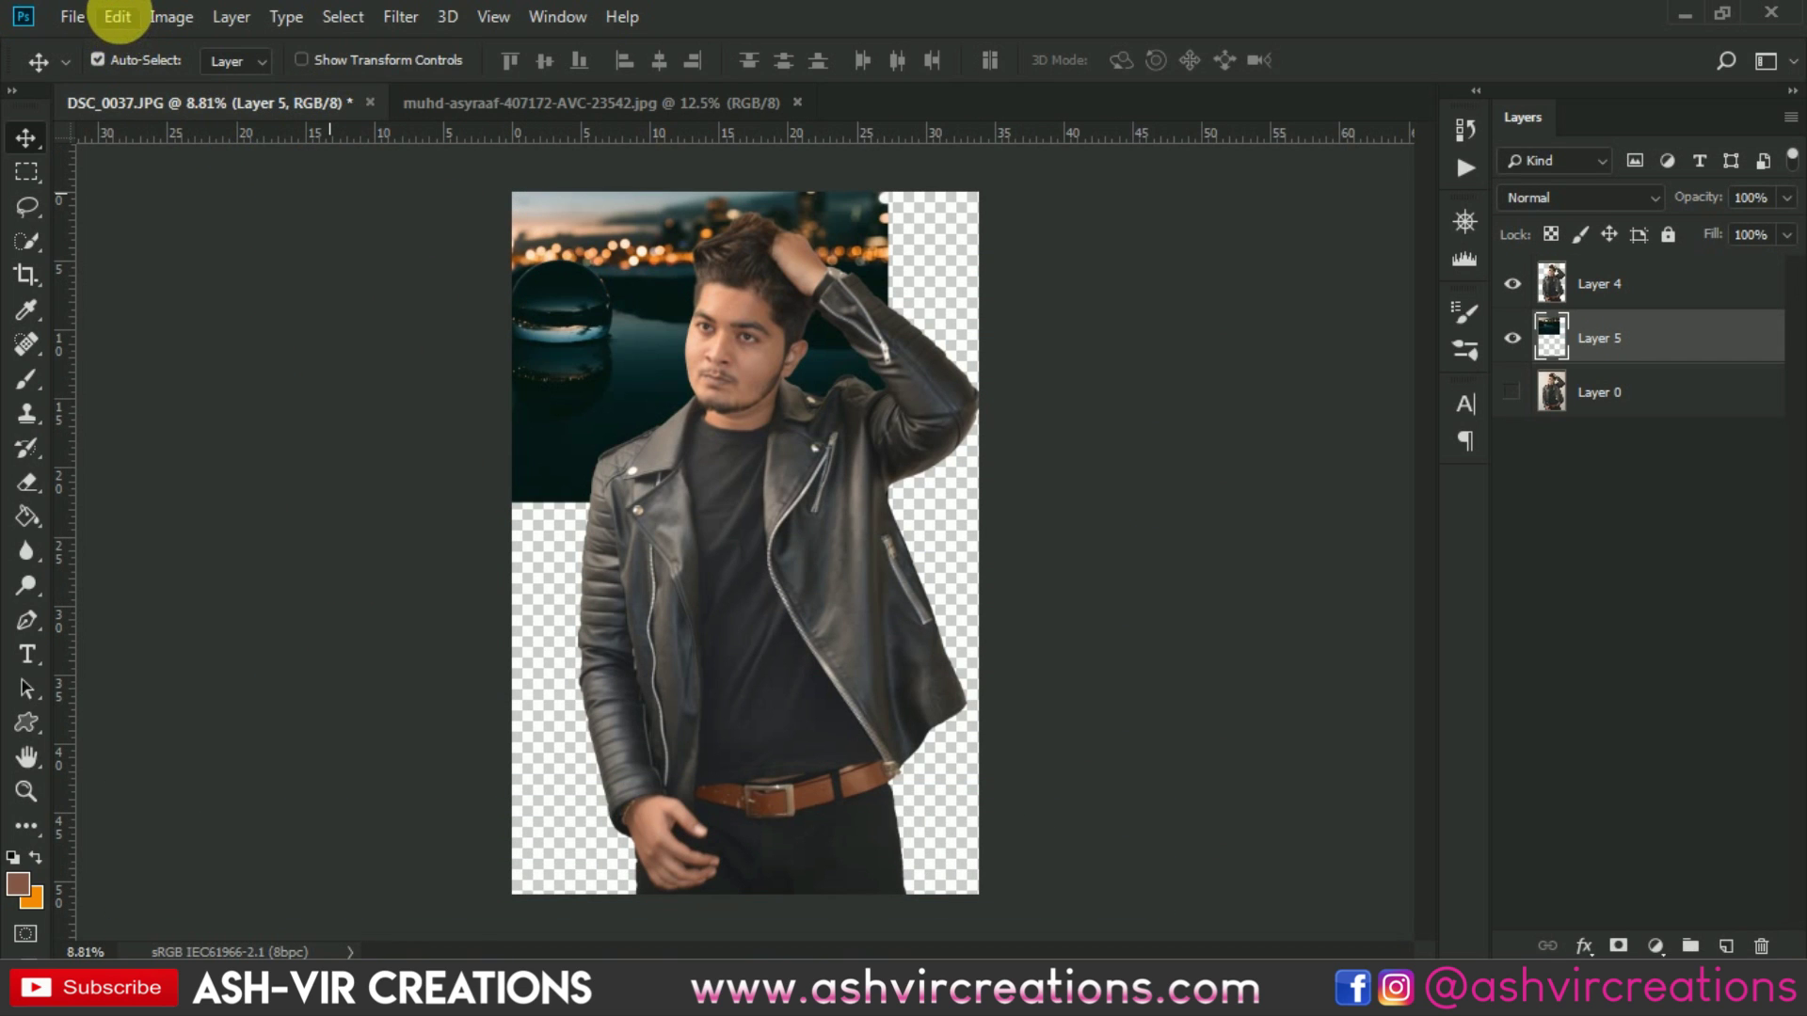
Scale the pasted city background to about 167% and position it to cover the whole canvas behind the man
{"action": "left_click", "coordinate": [117, 17]}
{"action": "left_click", "coordinate": [226, 561]}
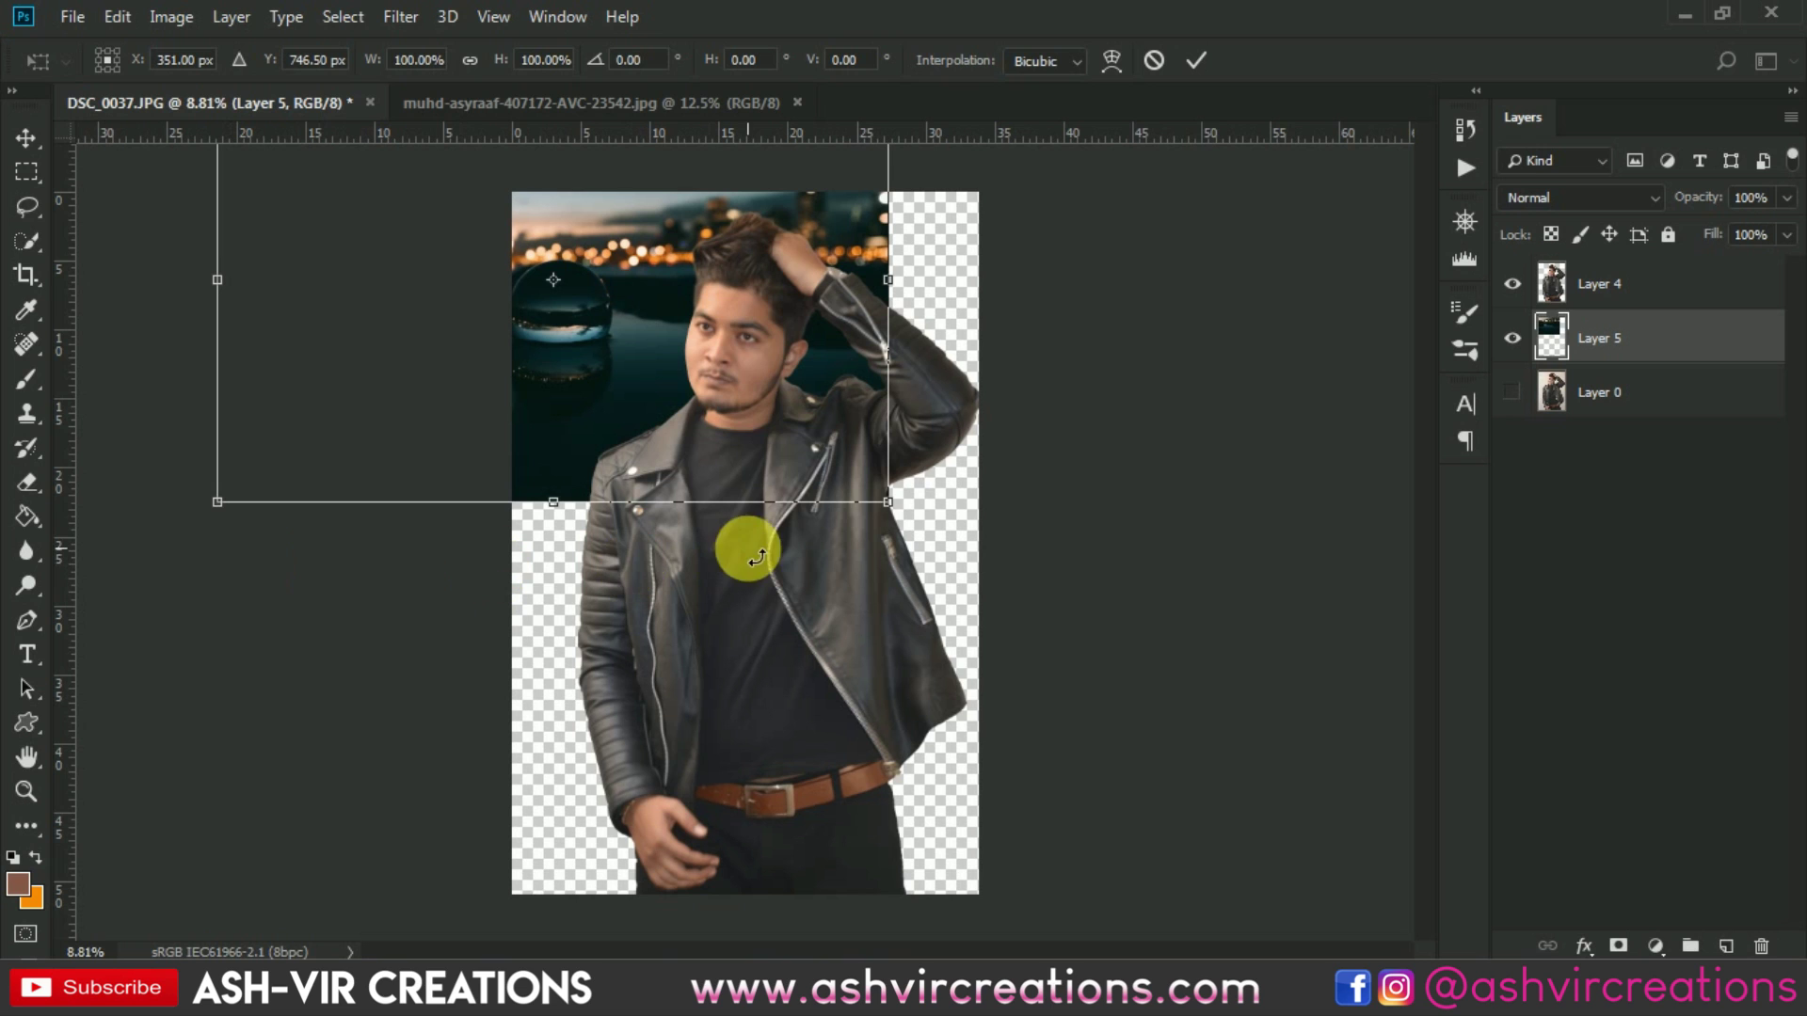
{"action": "left_click_drag", "start_coordinate": [889, 503], "coordinate": [1142, 621]}
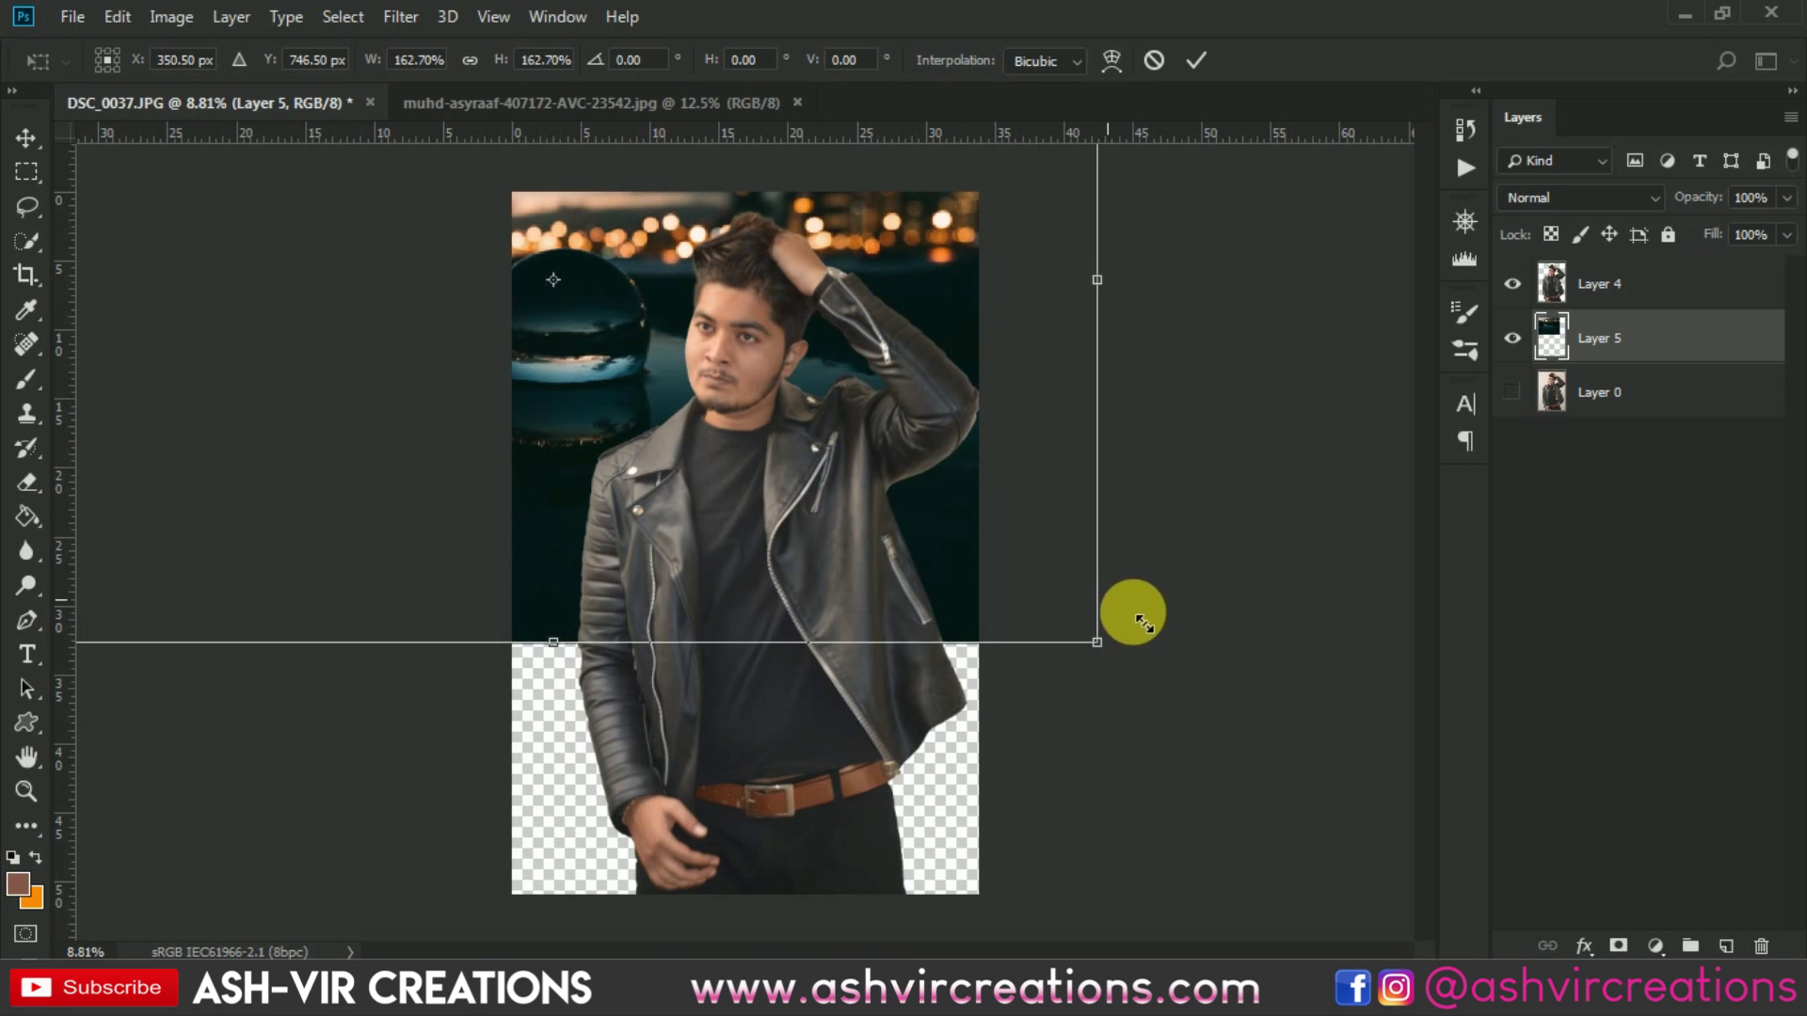
{"action": "left_click_drag", "start_coordinate": [861, 421], "coordinate": [1016, 622]}
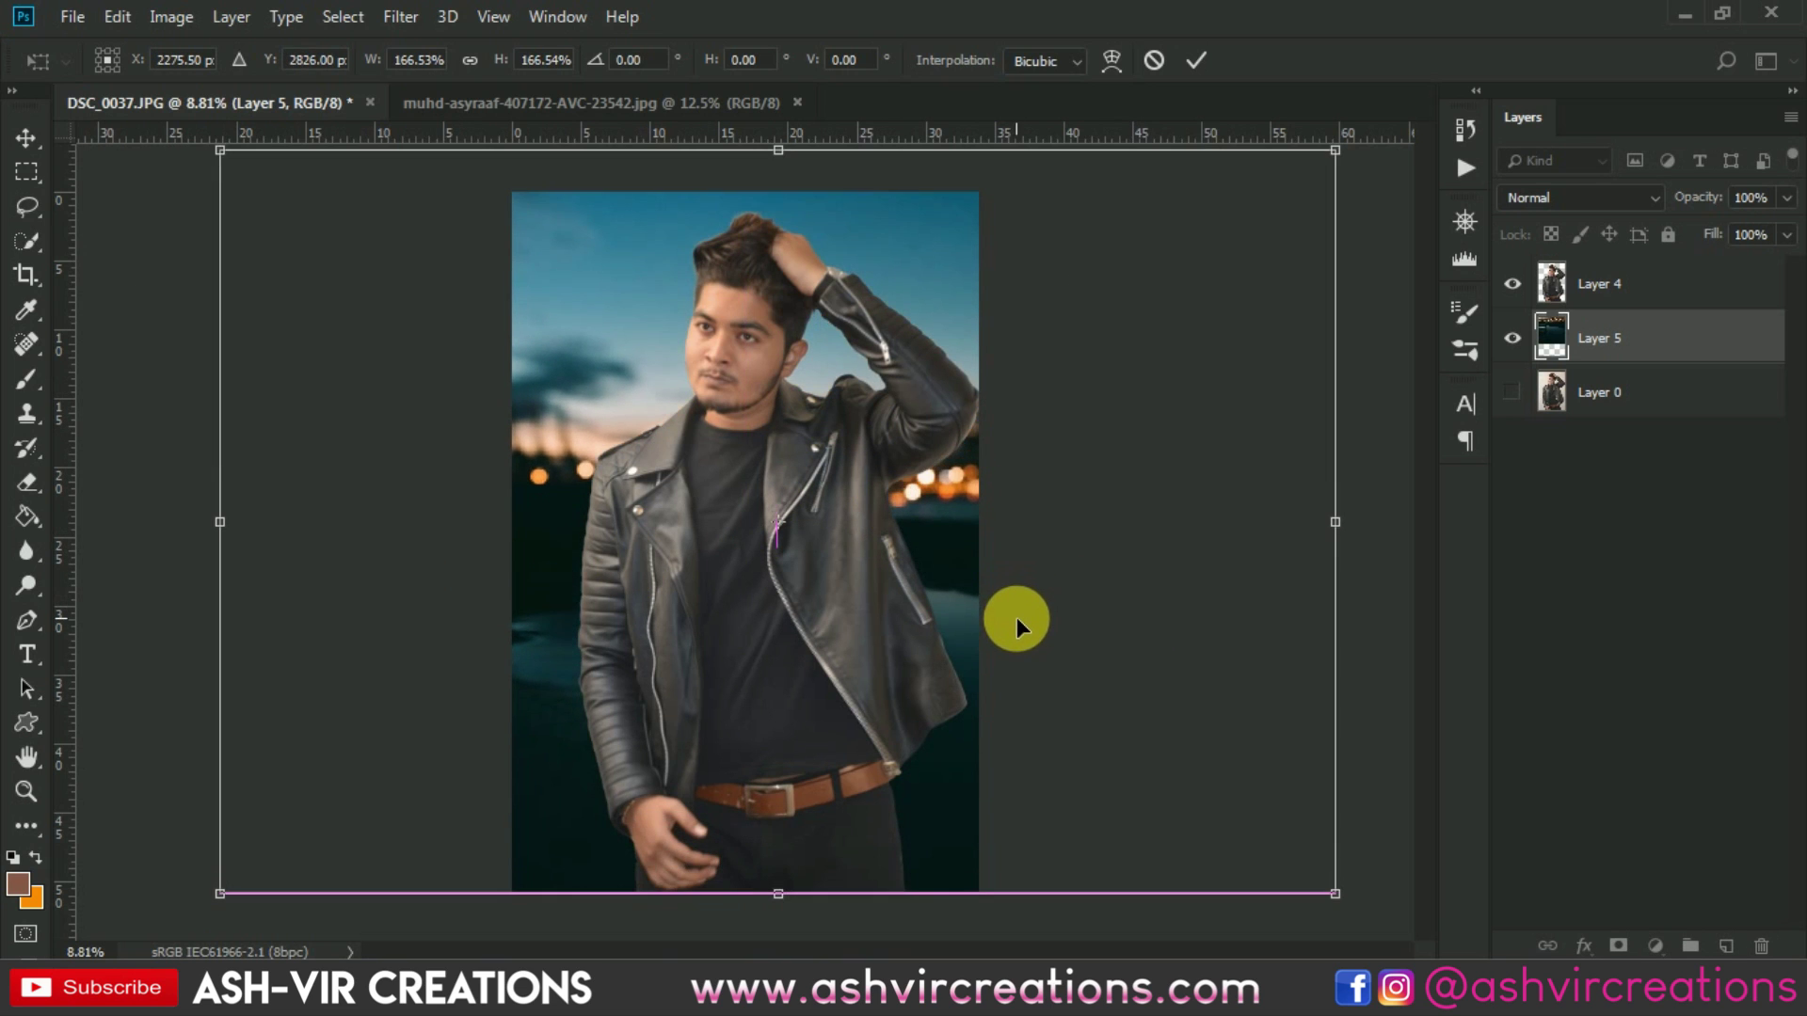
{"action": "scroll", "coordinate": [877, 393], "scroll_direction": "down", "scroll_amount": 2}
{"action": "scroll", "coordinate": [847, 378], "scroll_direction": "up", "scroll_amount": 1}
{"action": "left_click_drag", "start_coordinate": [899, 424], "coordinate": [900, 370]}
{"action": "key", "text": "Return"}
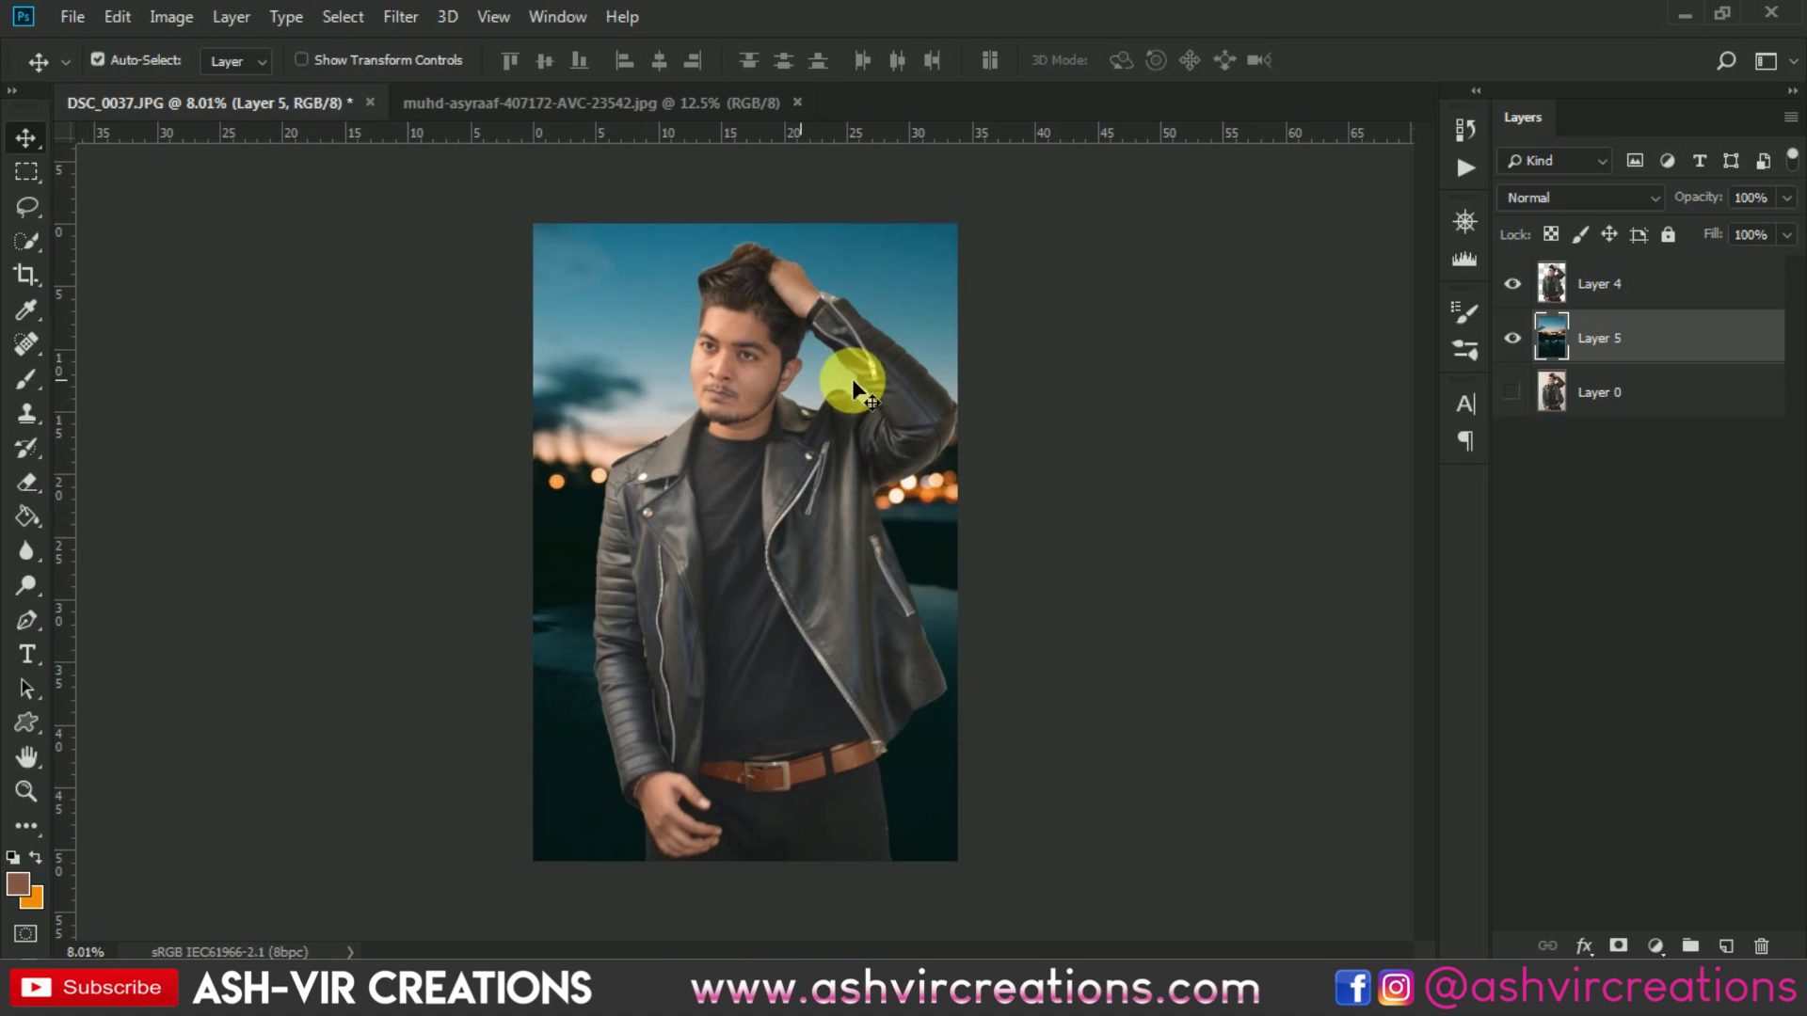
Load the outline of Layer 5 as a selection and crop the canvas to the full extent of the background
{"action": "key", "text": "ctrl"}
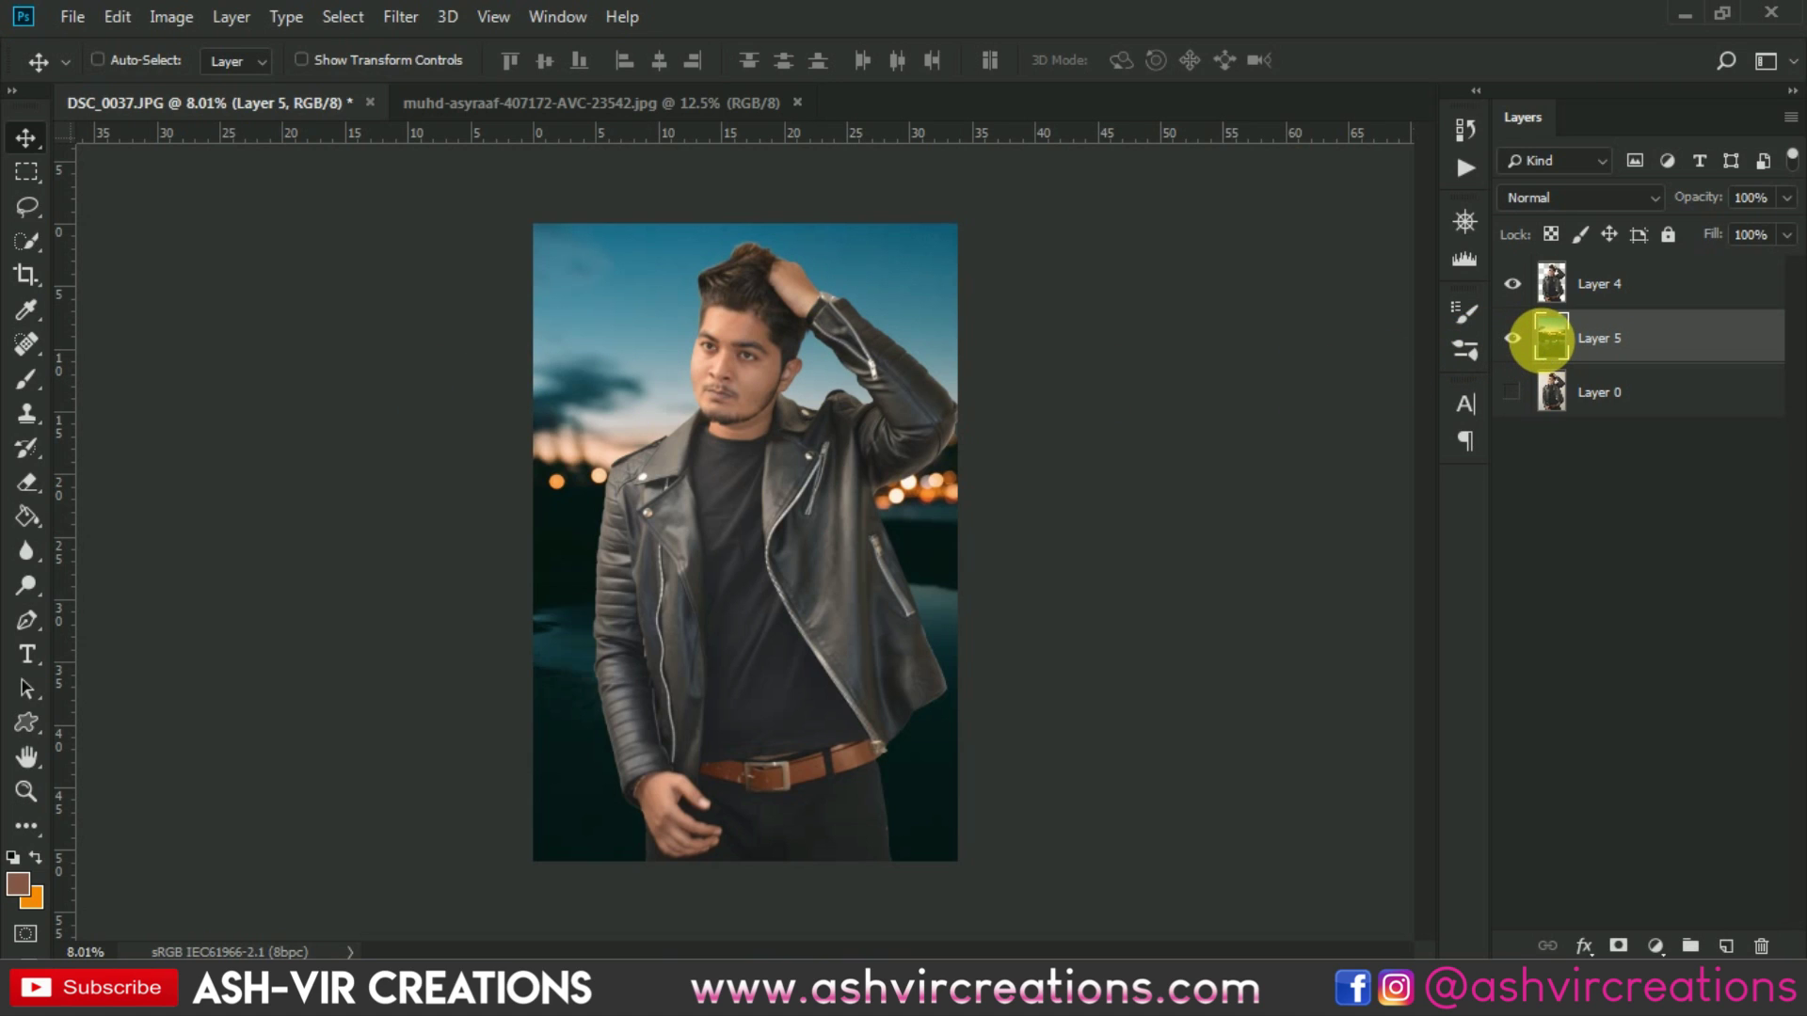
{"action": "left_click", "coordinate": [1558, 346], "text": "ctrl"}
{"action": "scroll", "coordinate": [625, 387], "scroll_direction": "down", "scroll_amount": 1}
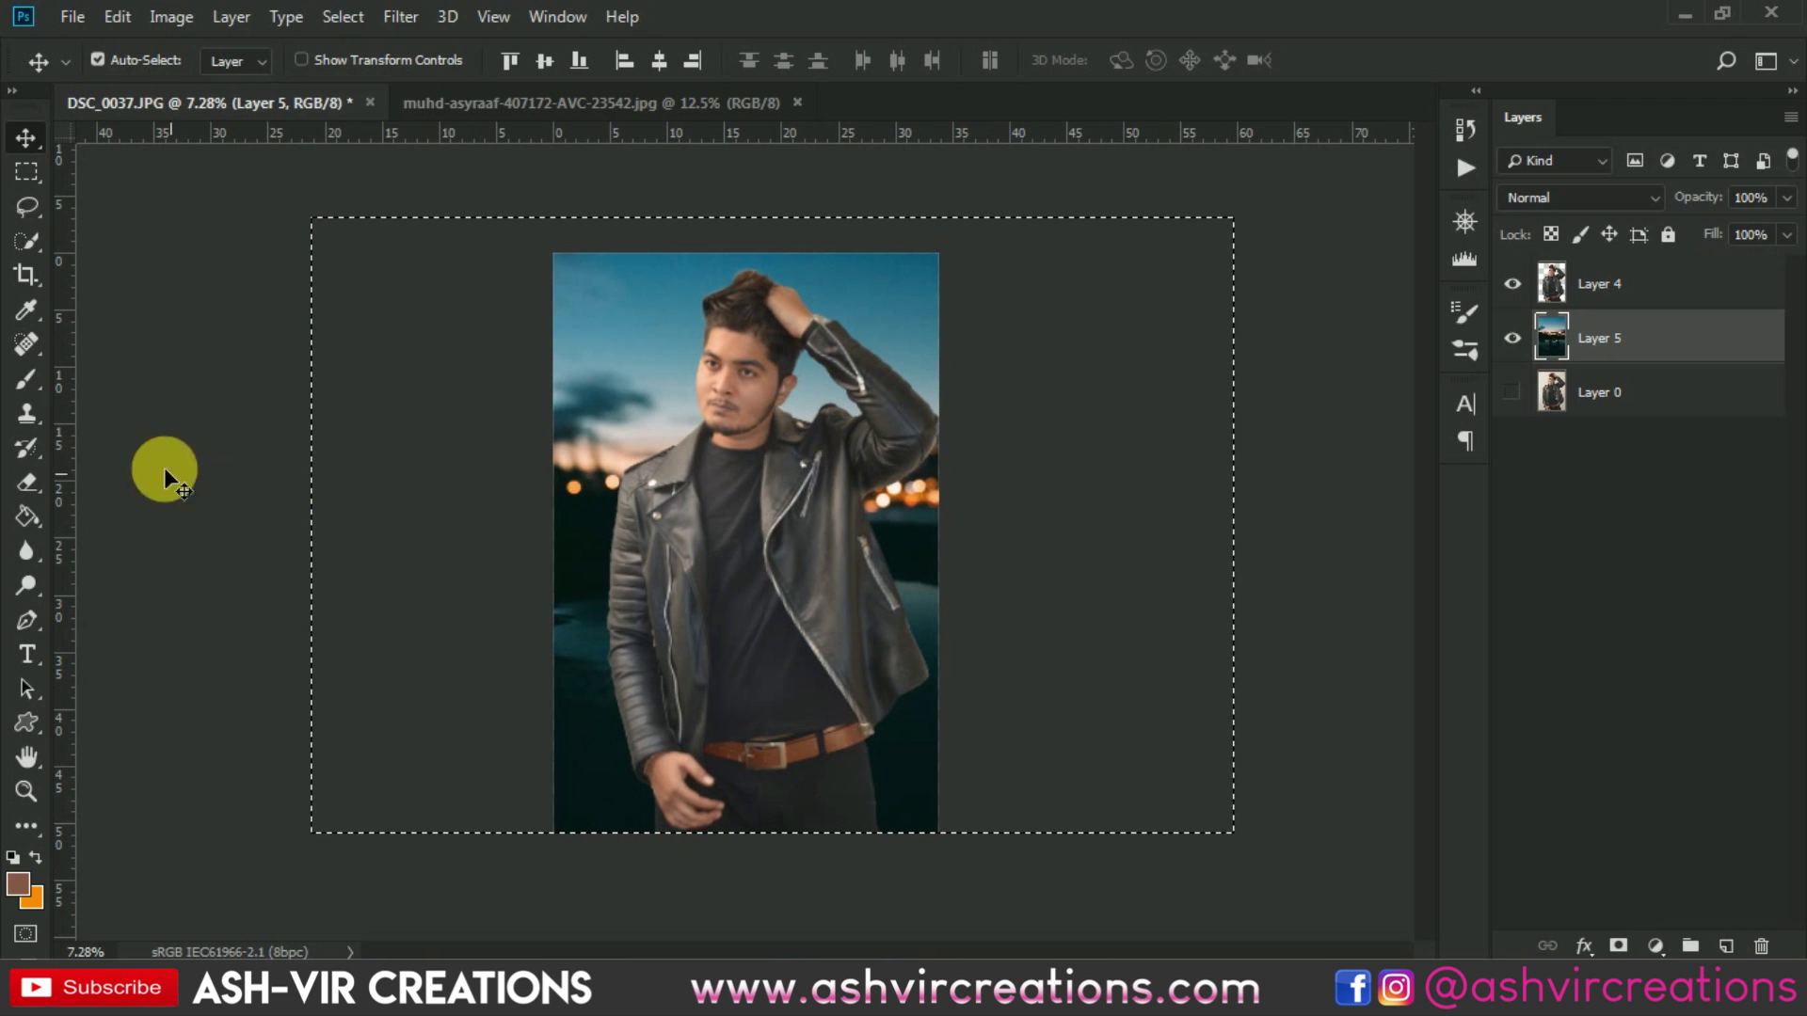
{"action": "left_click", "coordinate": [19, 275]}
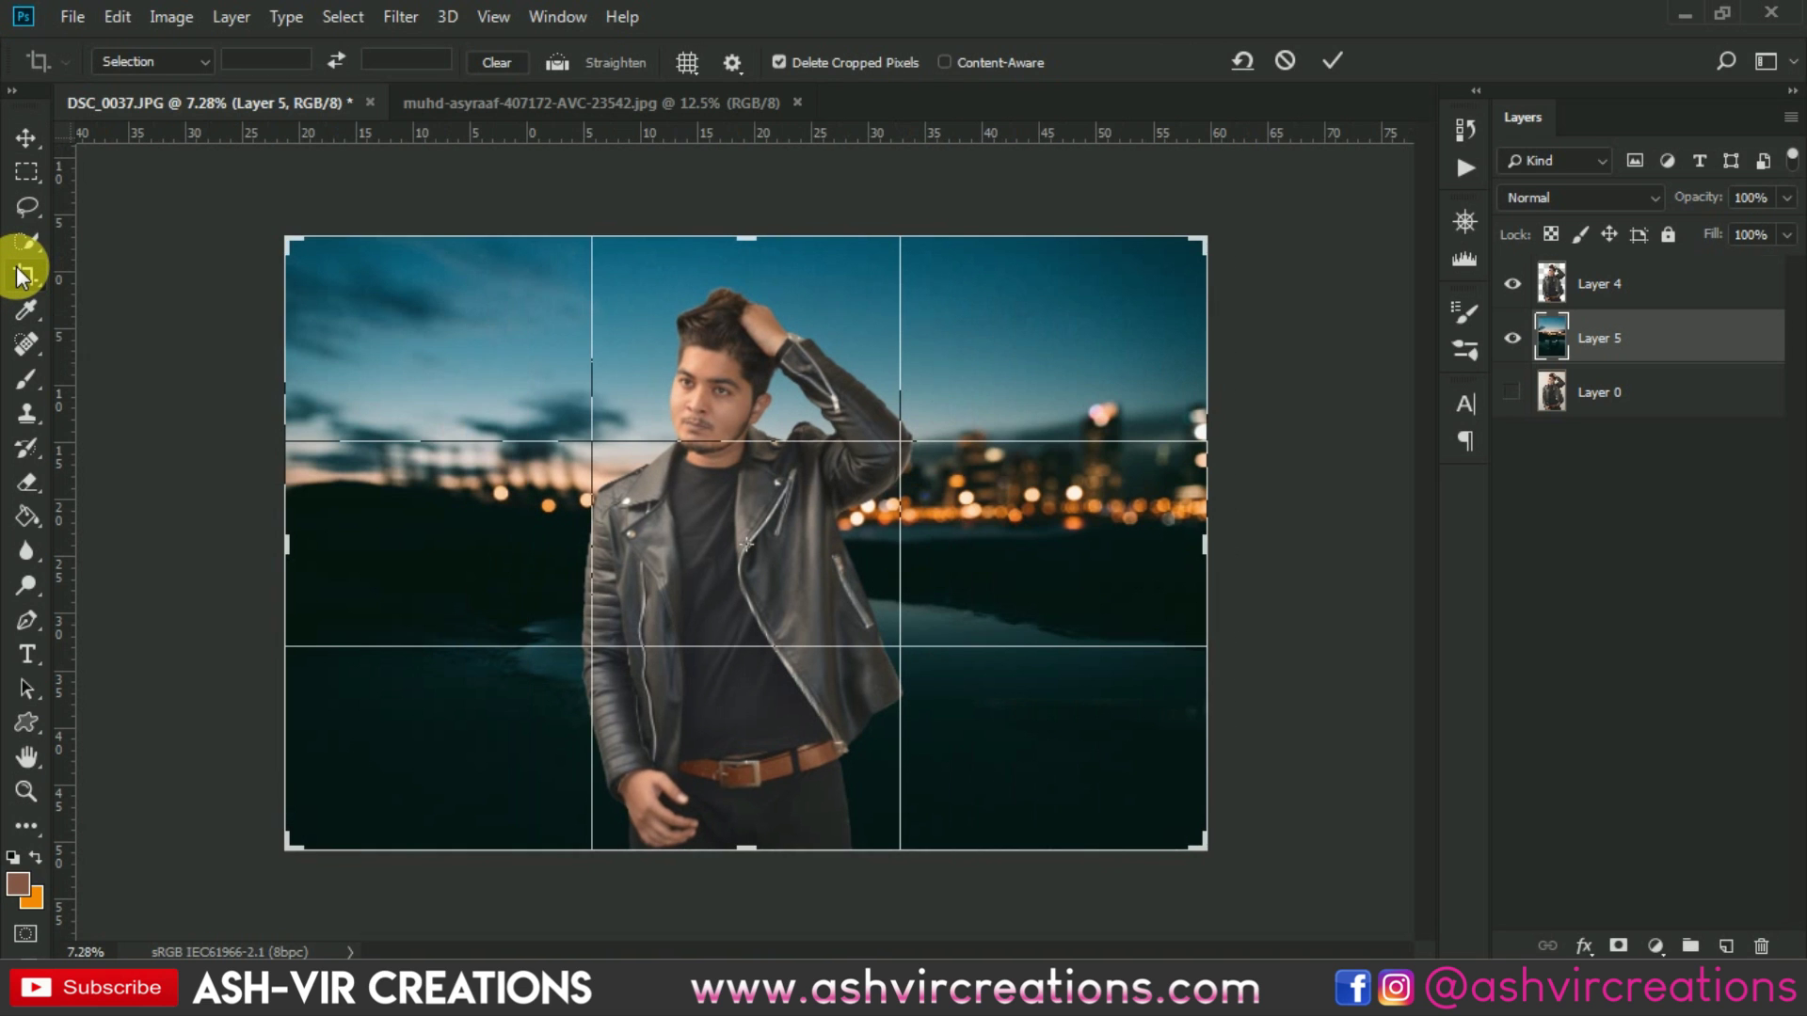
{"action": "key", "text": "Return"}
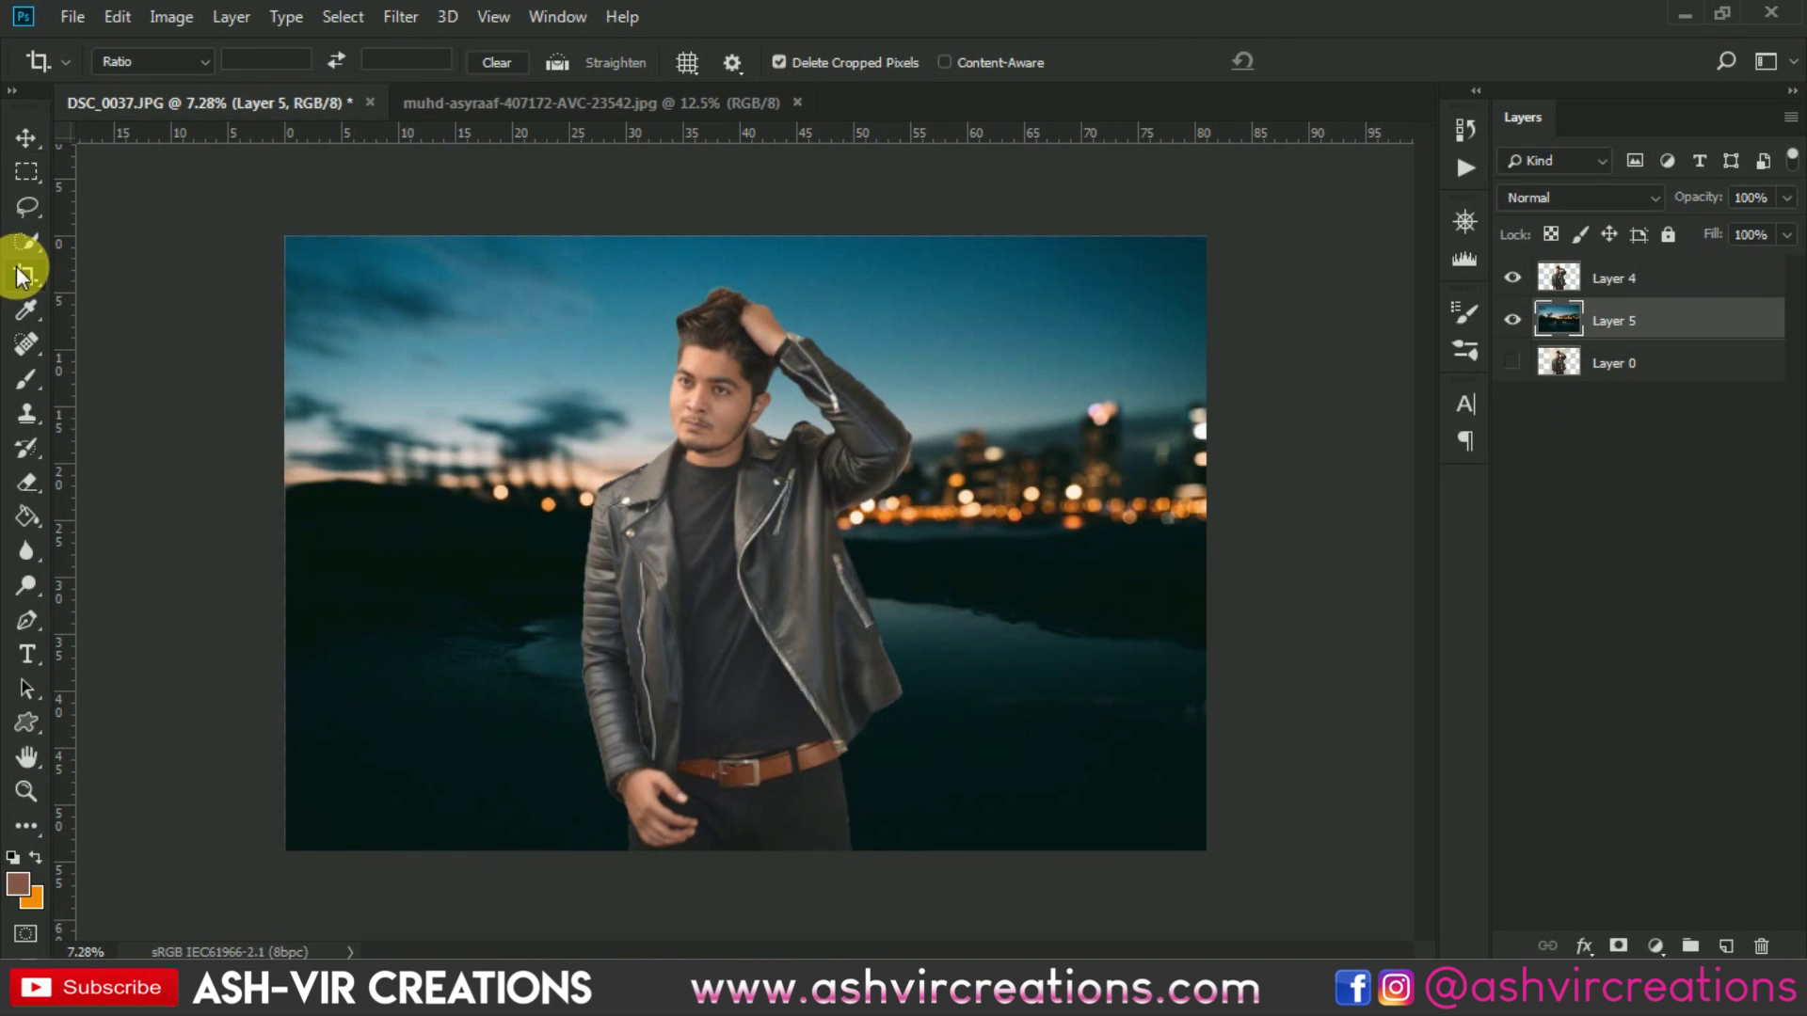
{"action": "key", "text": "v"}
{"action": "key", "text": "ctrl+0"}
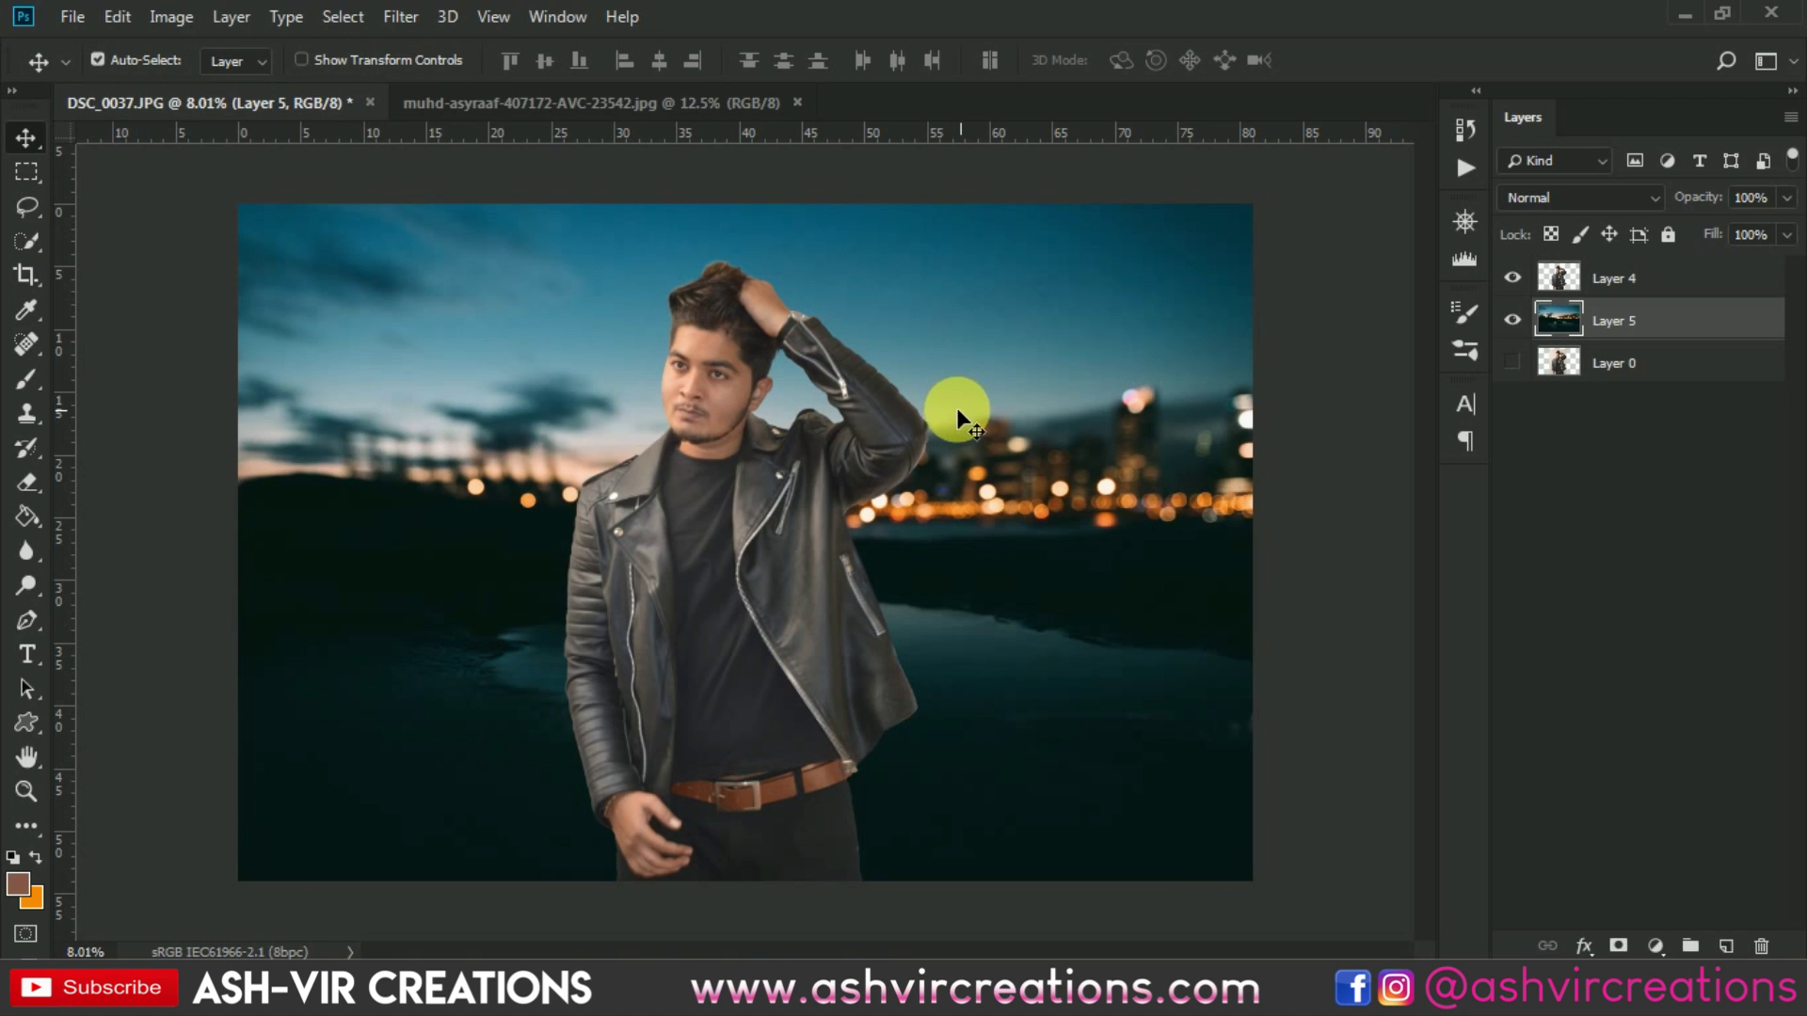
Add a Levels adjustment directly above Layer 4 and clip it to that layer
{"action": "left_click", "coordinate": [1684, 280]}
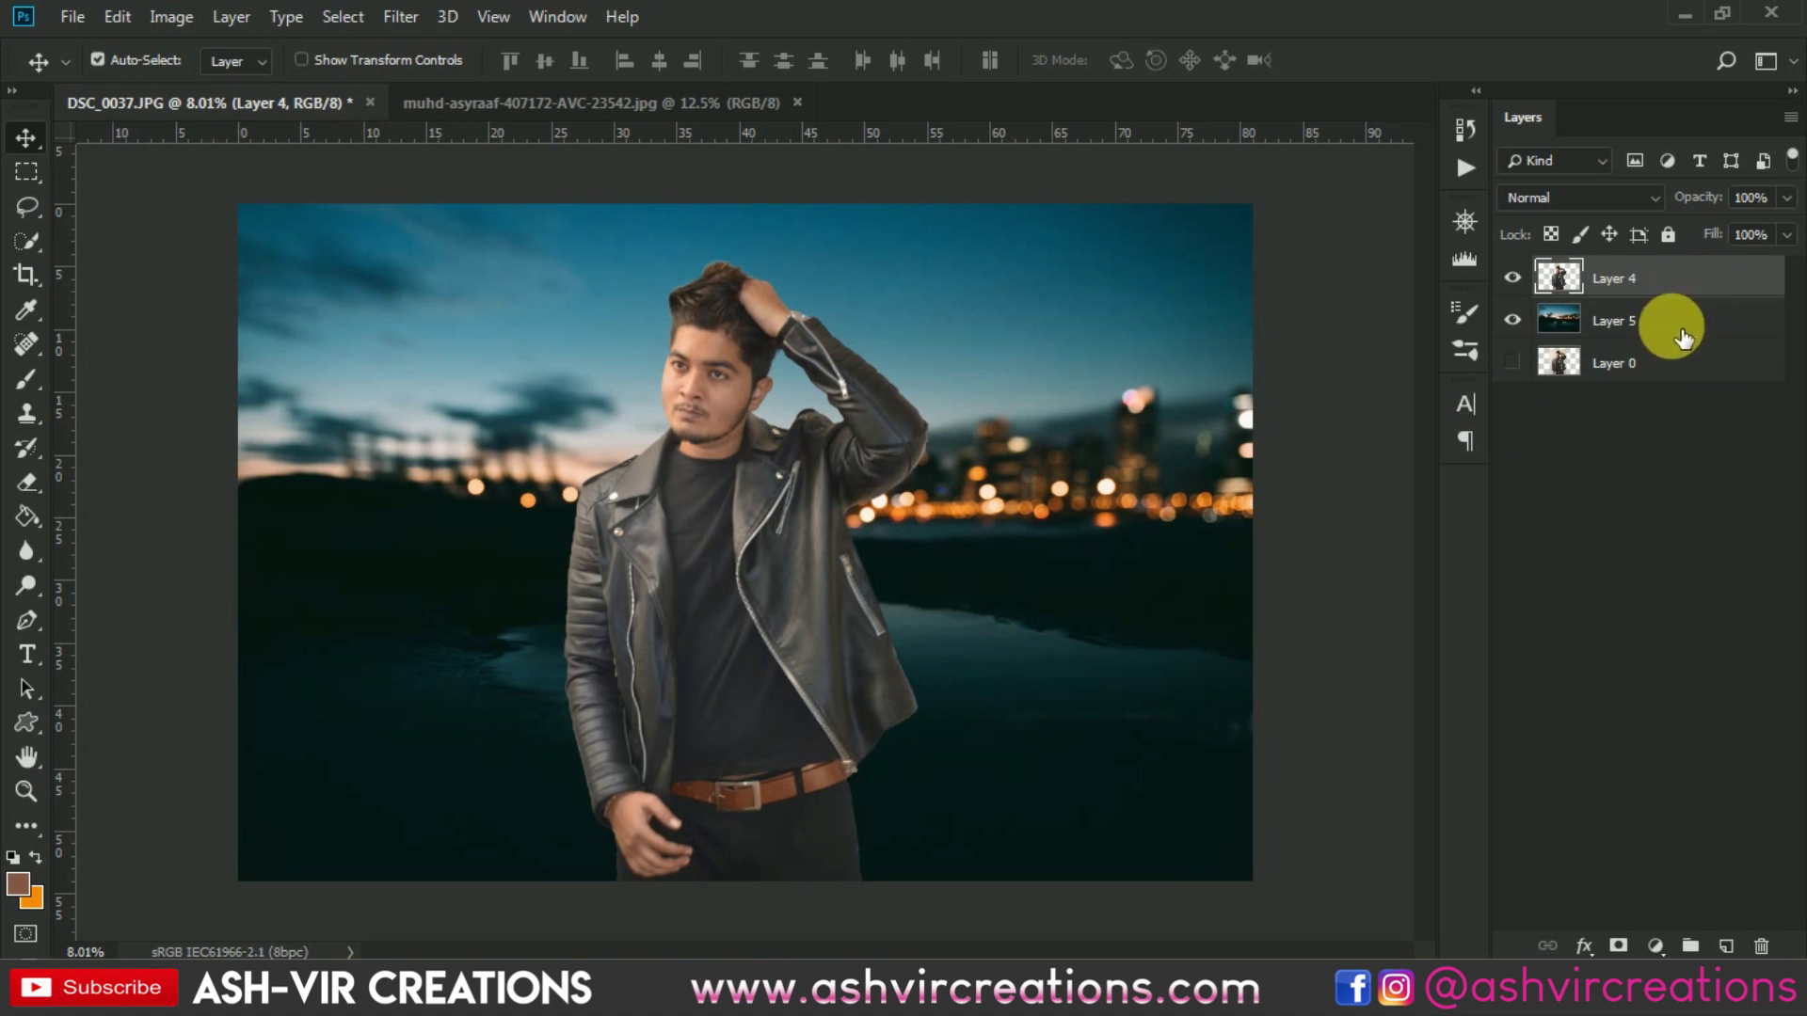
{"action": "left_click", "coordinate": [1658, 946]}
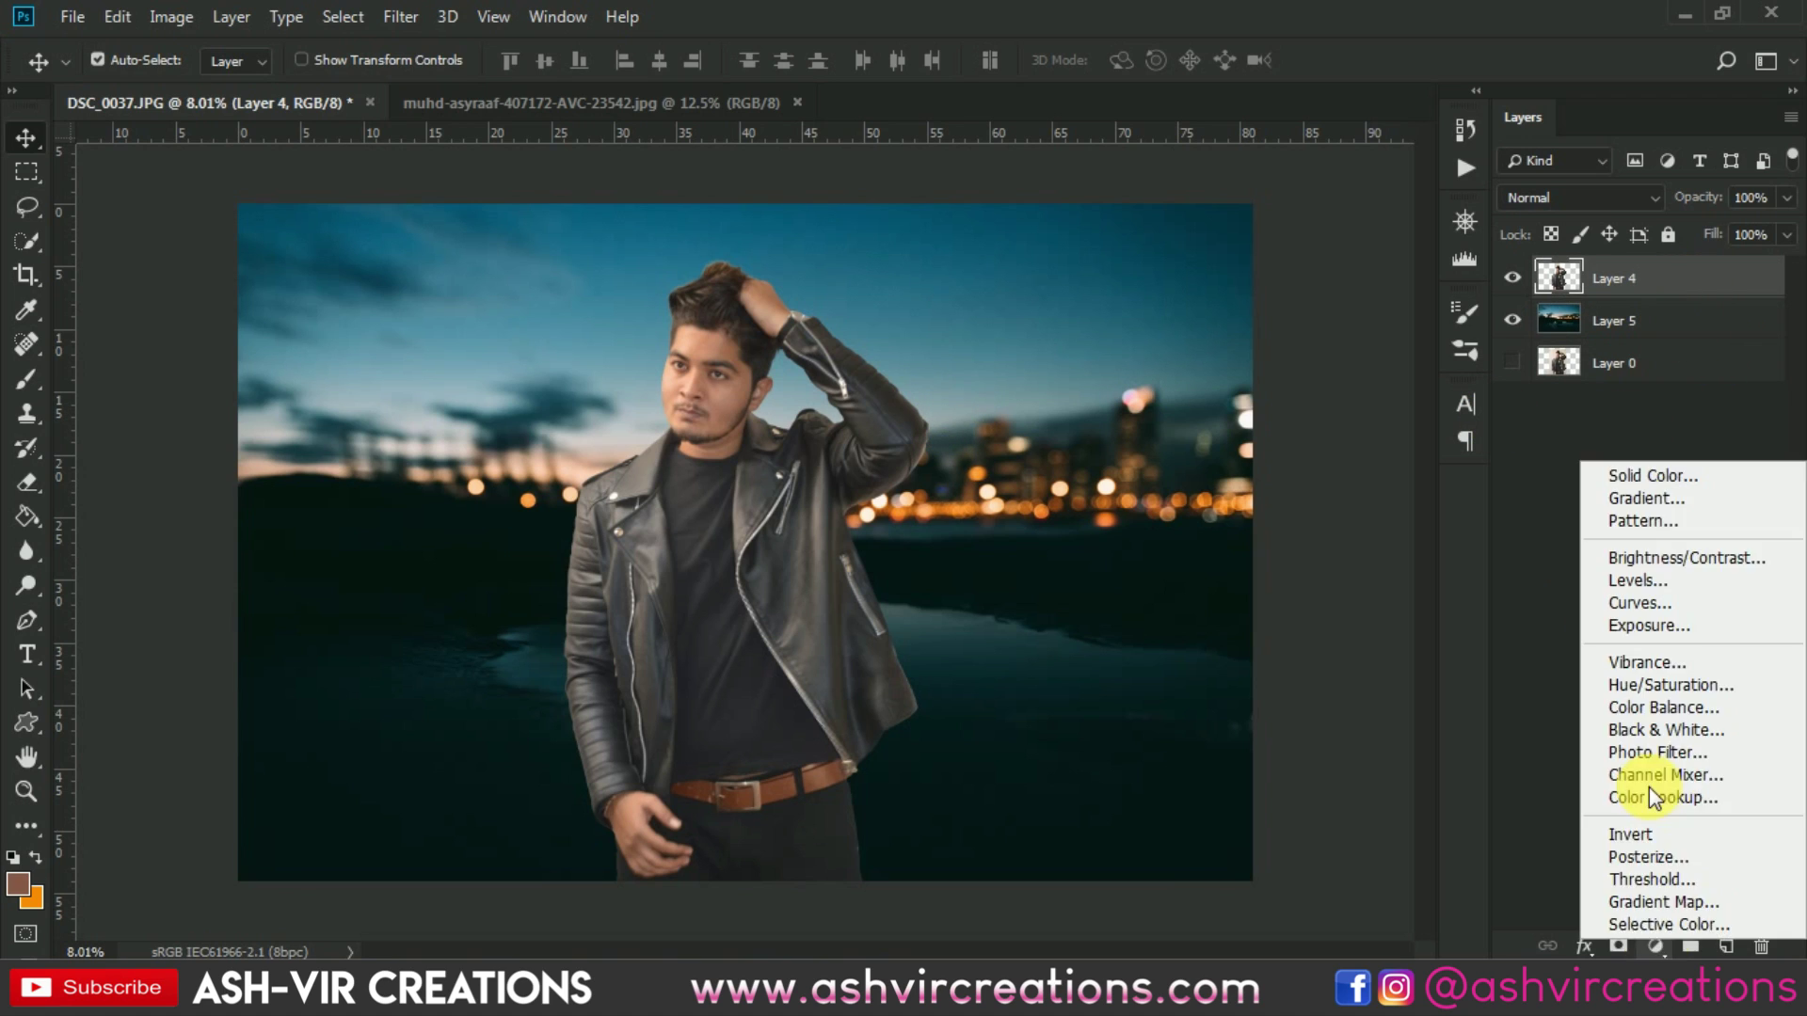
{"action": "left_click", "coordinate": [1647, 578]}
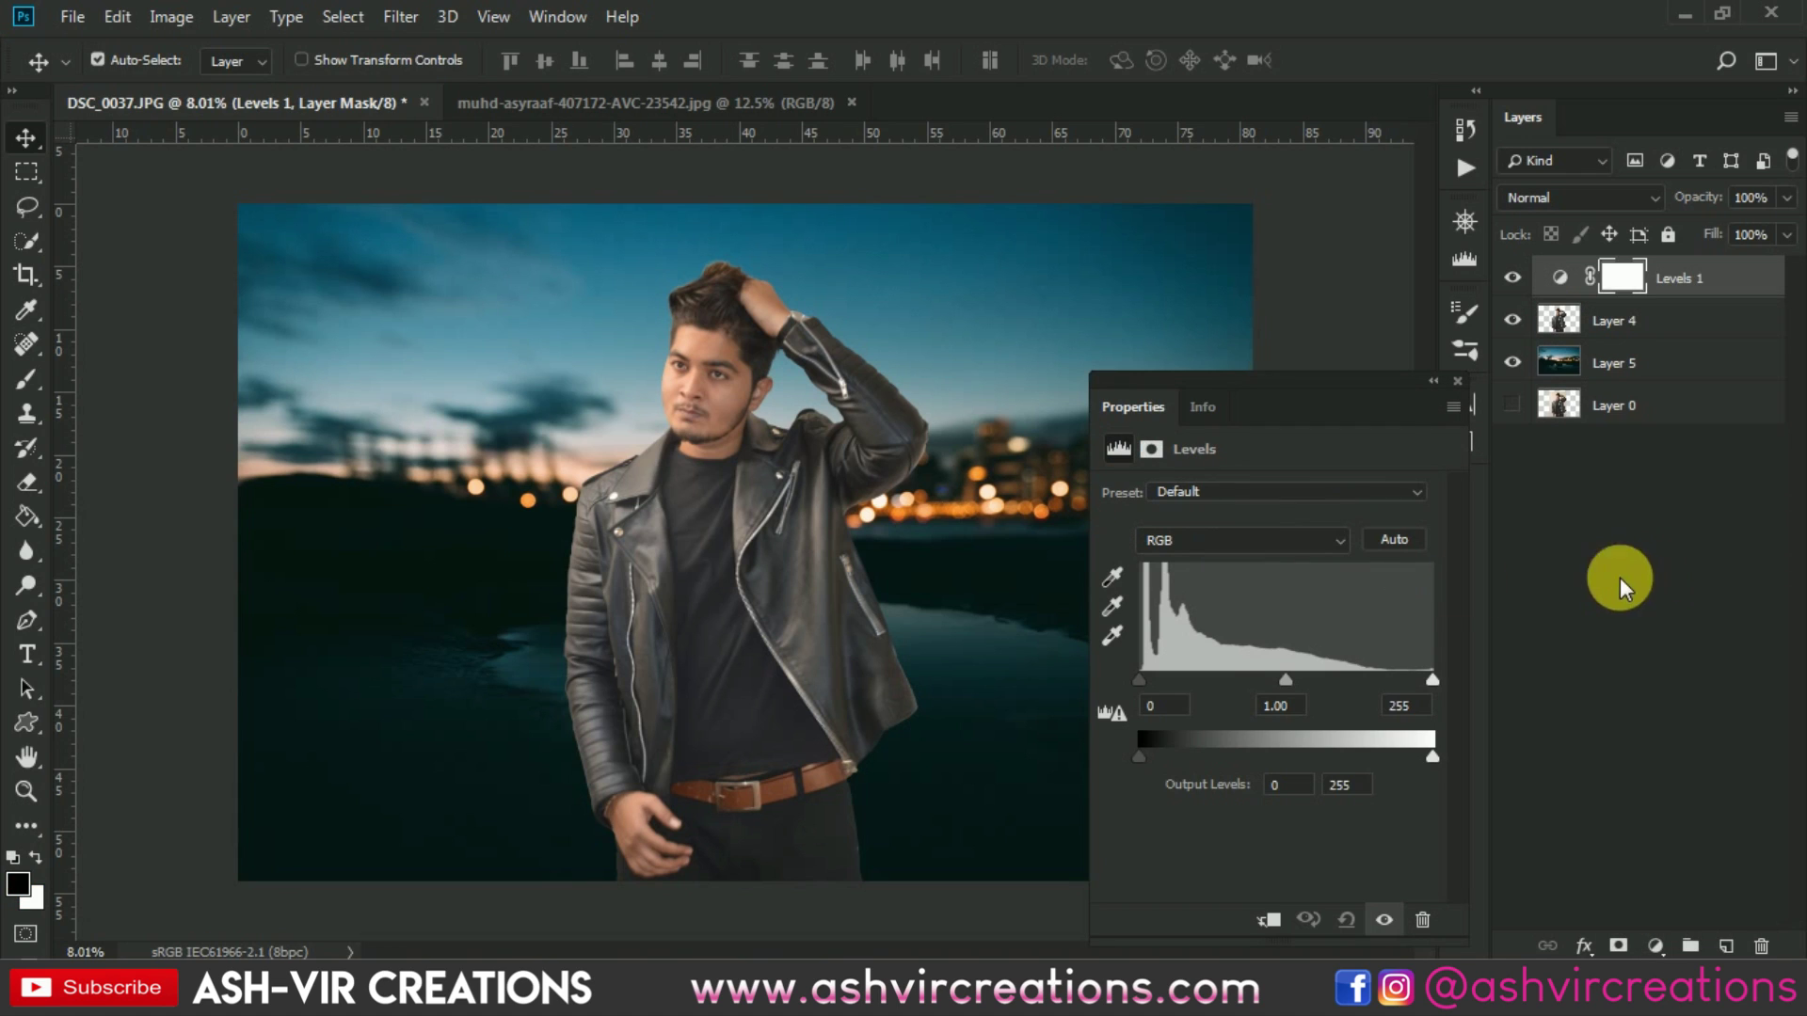
{"action": "left_click", "coordinate": [1272, 921]}
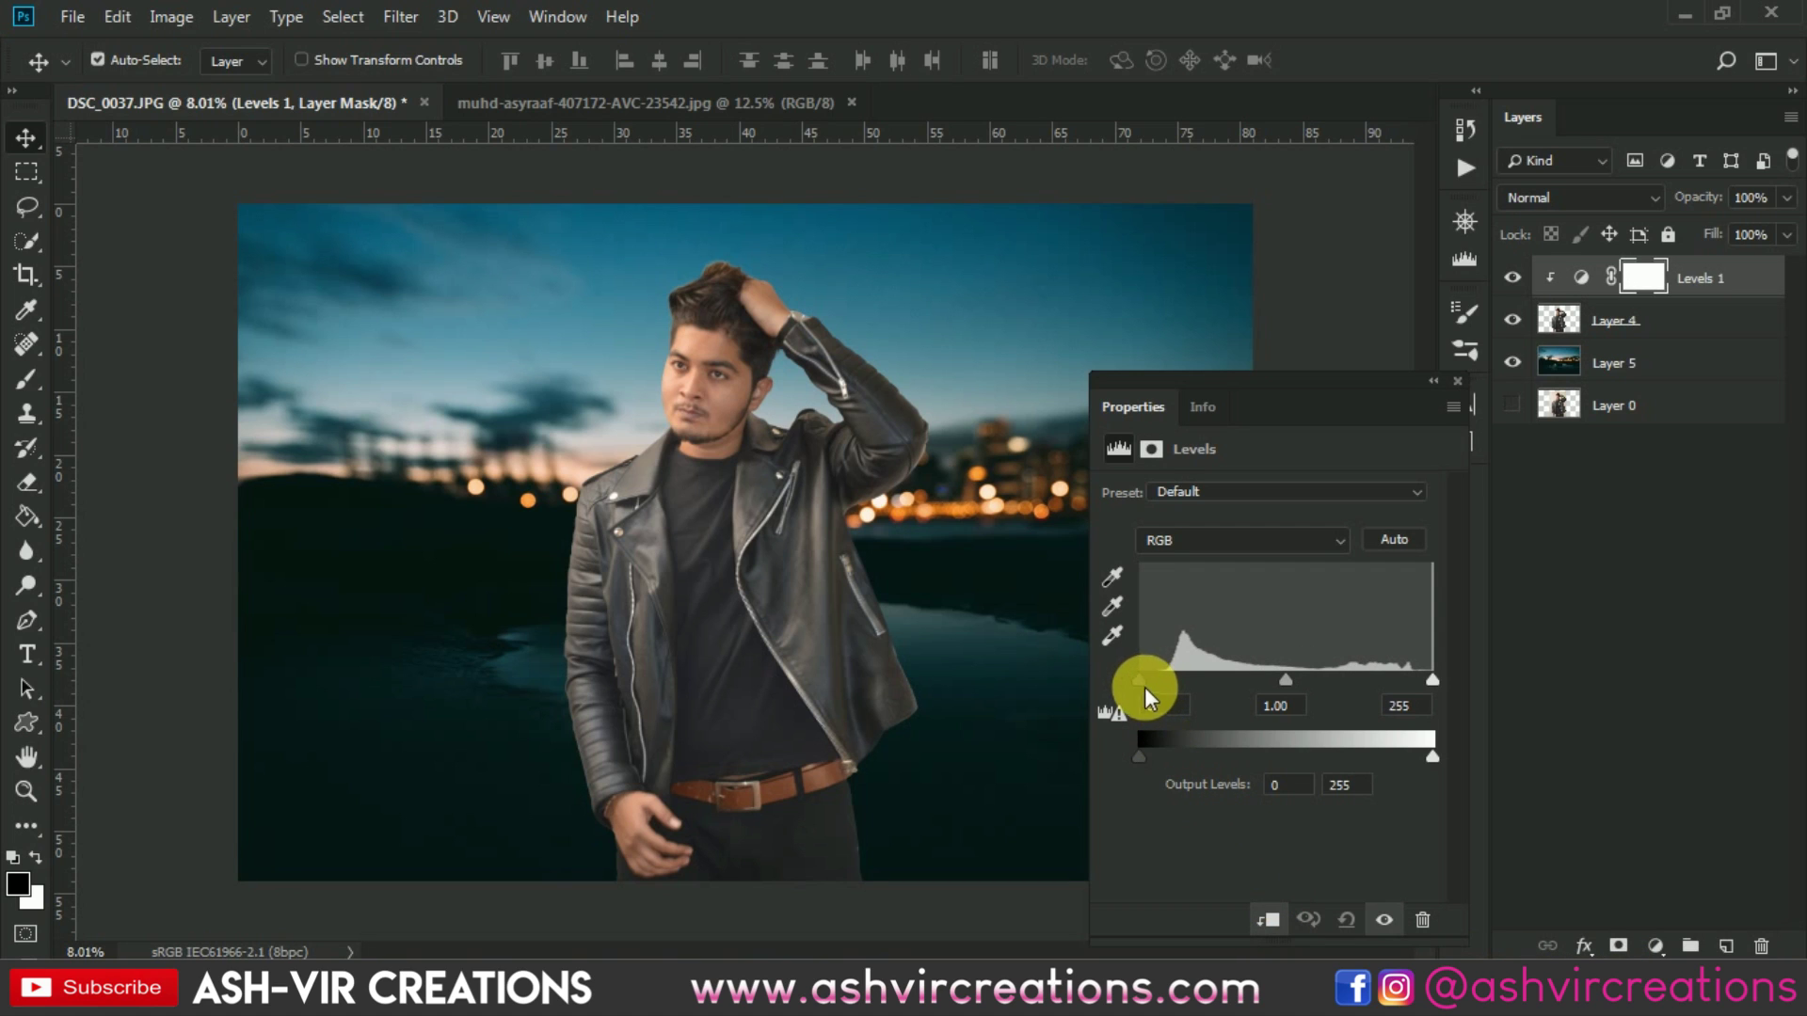
Set the Levels input values to 21 for shadows, 0.88 for midtones and 242 for highlights
{"action": "left_click_drag", "start_coordinate": [1138, 683], "coordinate": [1159, 673]}
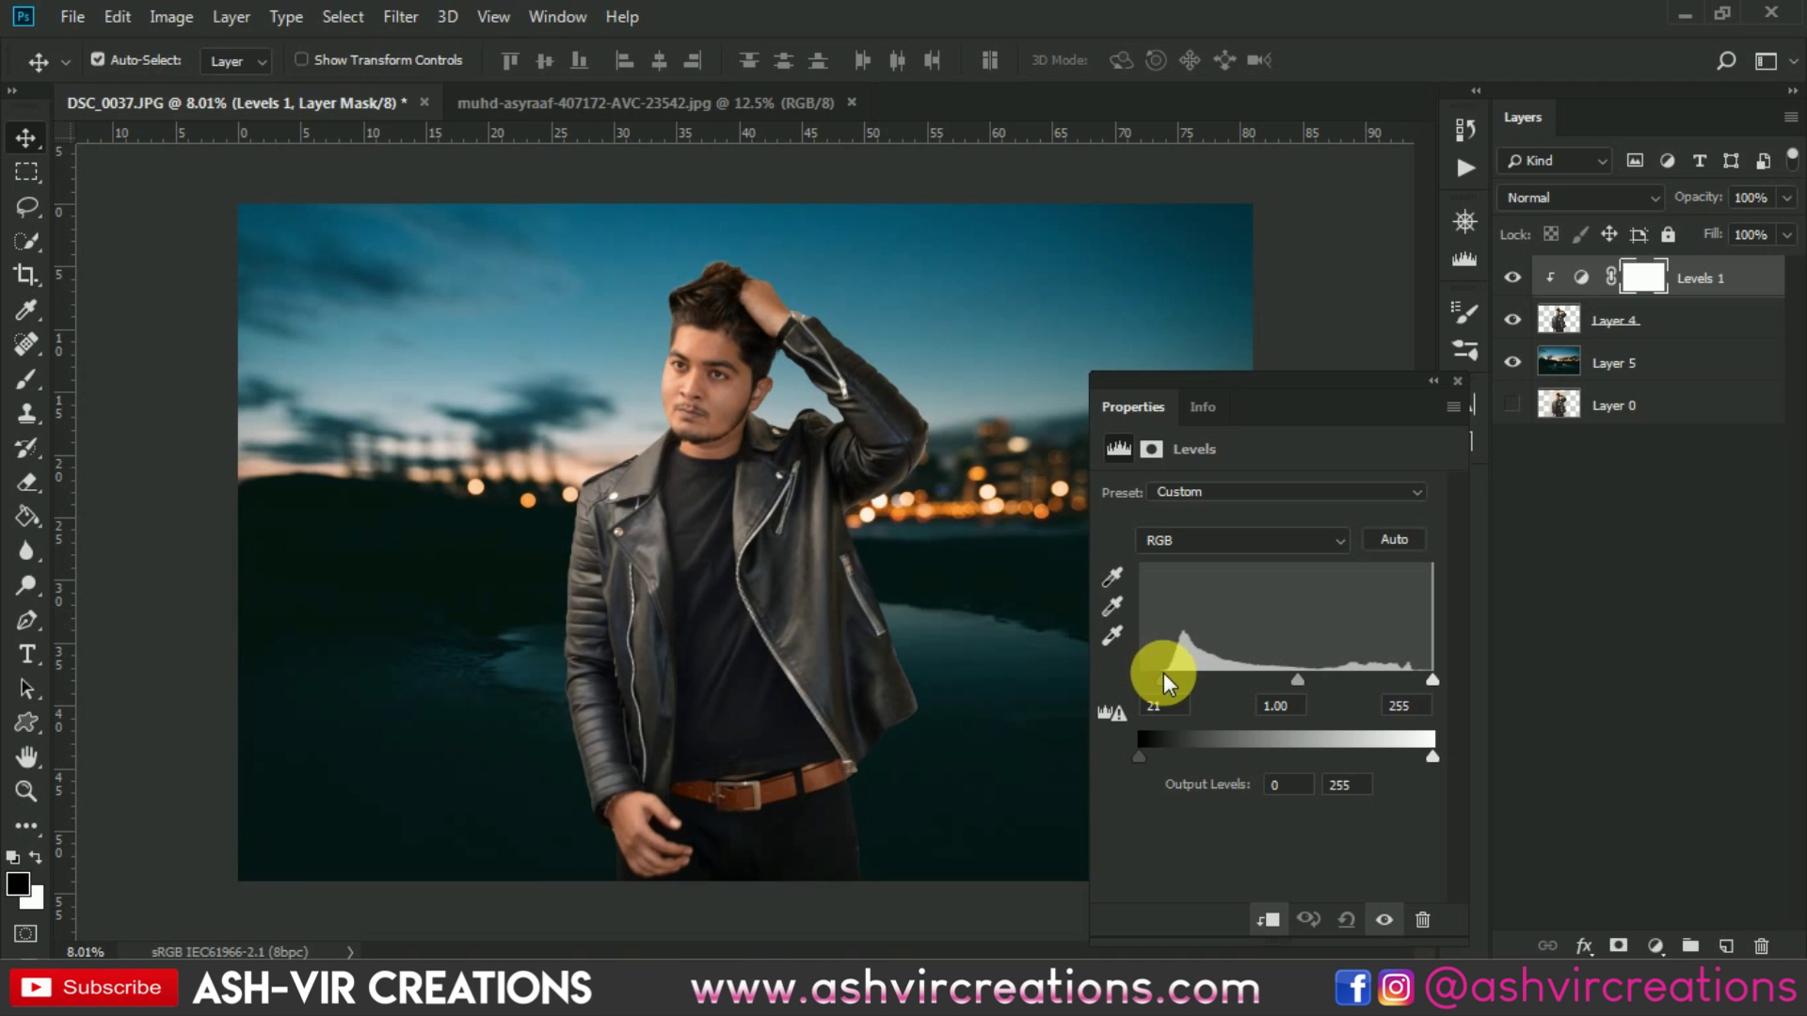
{"action": "left_click_drag", "start_coordinate": [1431, 680], "coordinate": [1419, 687]}
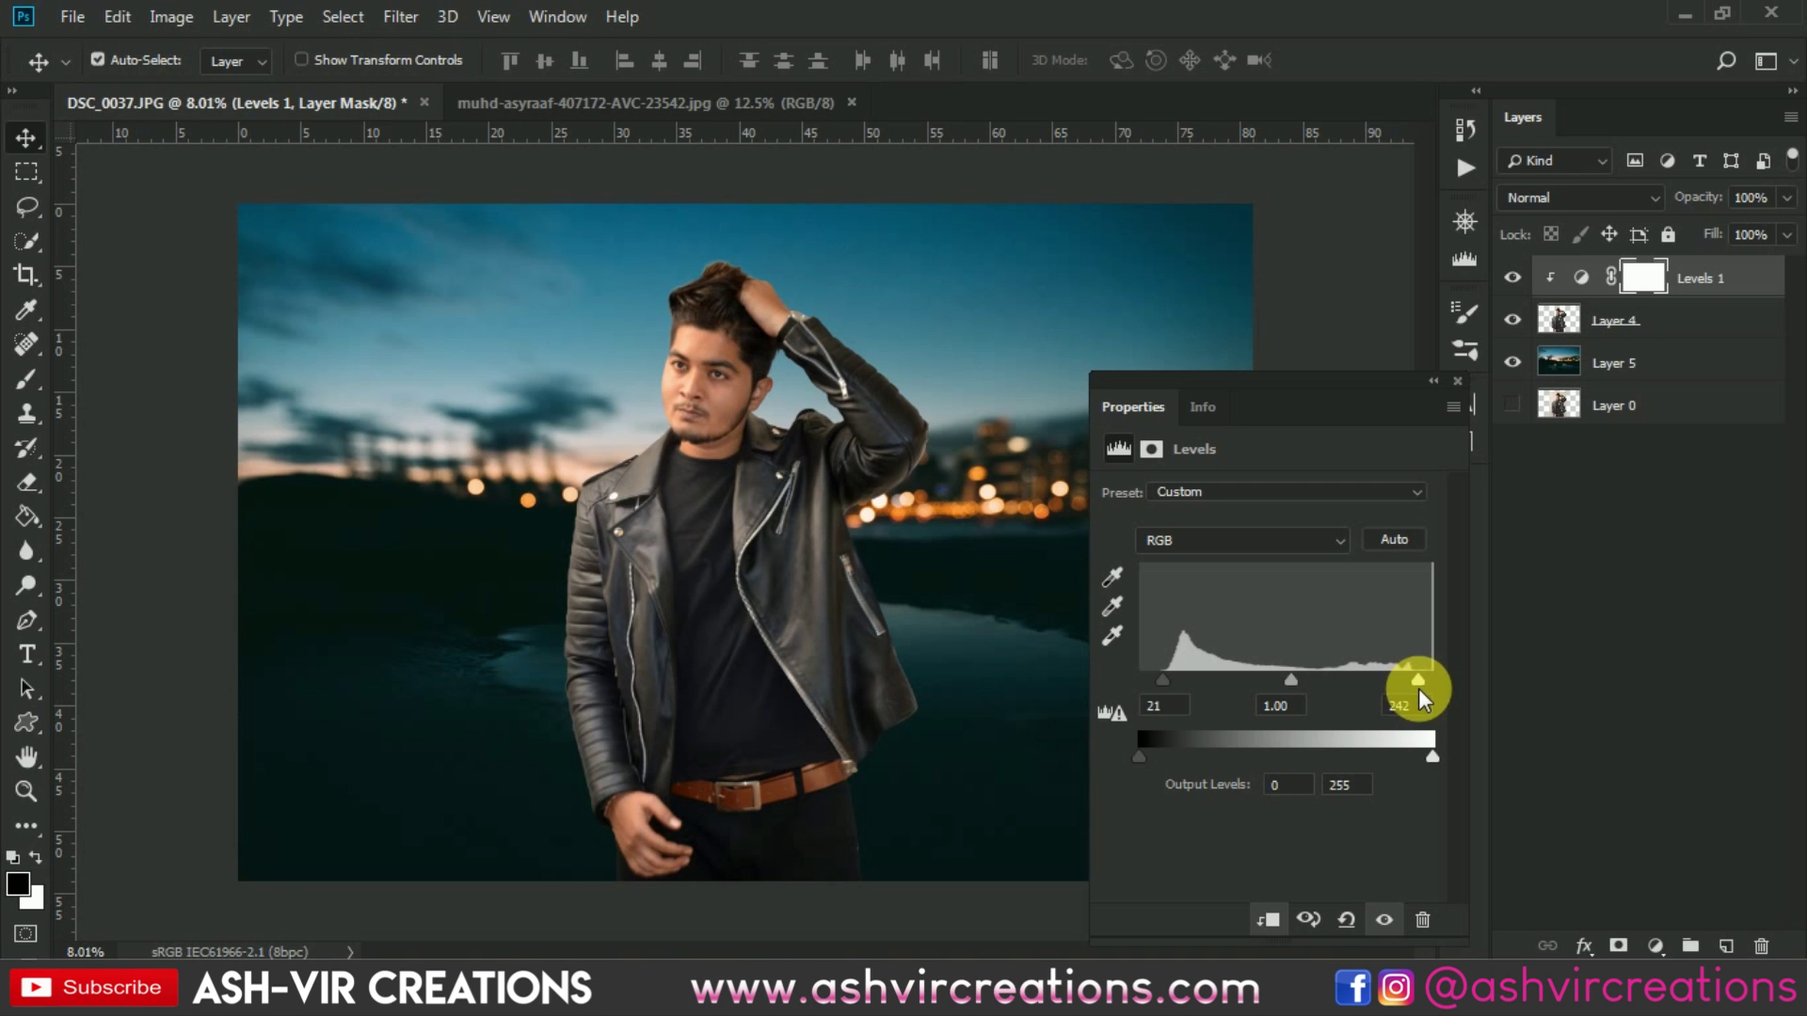
{"action": "left_click_drag", "start_coordinate": [1297, 680], "coordinate": [1308, 681]}
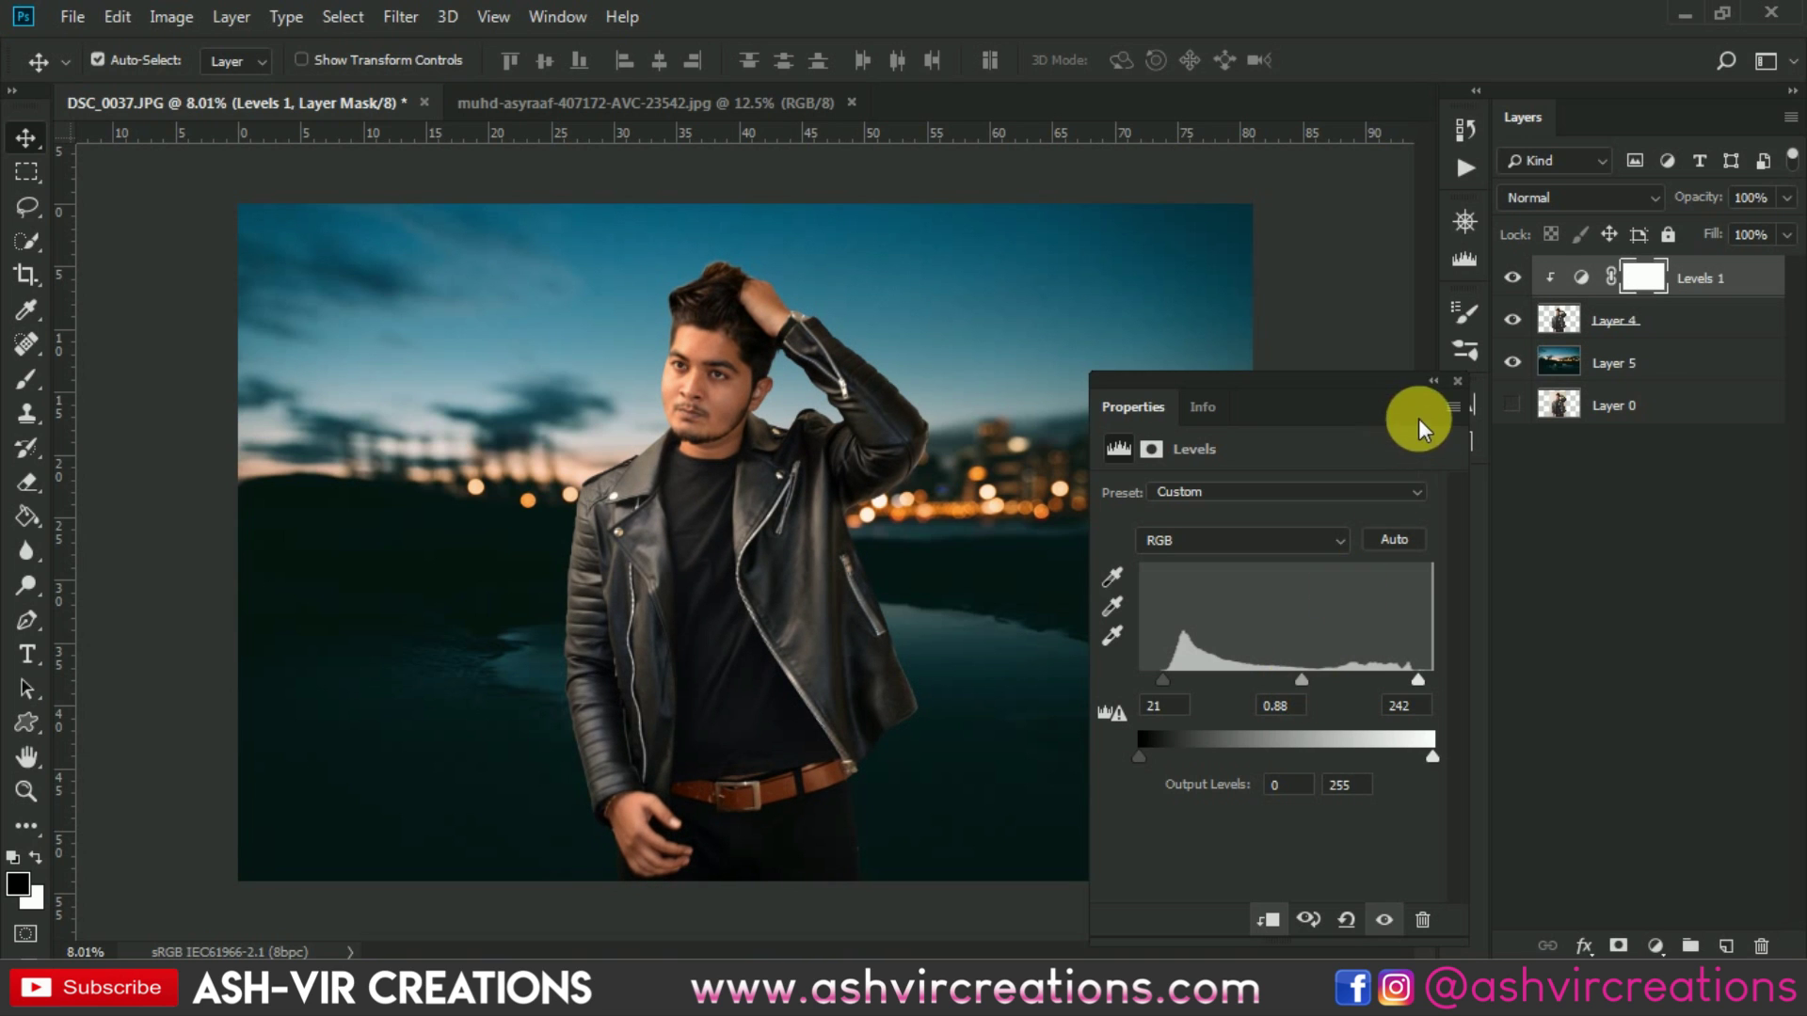
{"action": "left_click", "coordinate": [1458, 380]}
Compare the man with the Levels adjustment shown and hidden, and inspect how he blends into the background
{"action": "left_click", "coordinate": [1512, 279]}
{"action": "left_click", "coordinate": [1513, 279]}
{"action": "left_click", "coordinate": [1512, 278]}
{"action": "left_click", "coordinate": [1512, 279]}
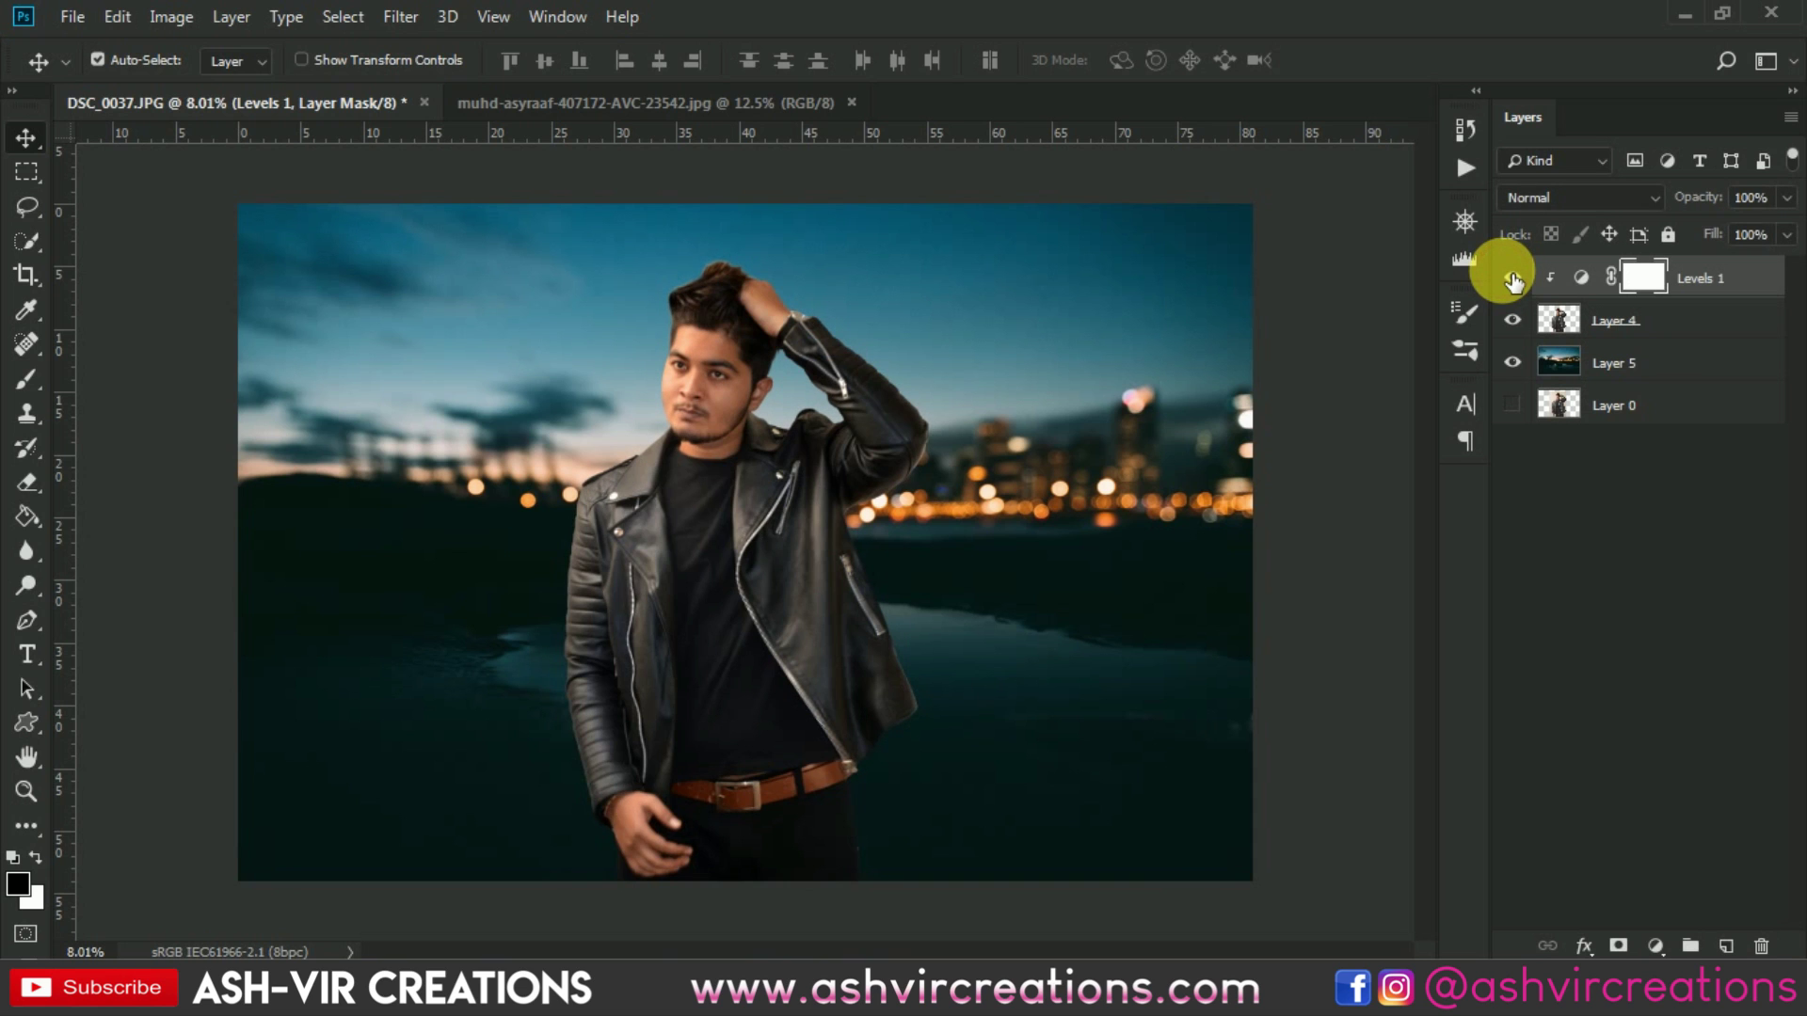
{"action": "left_click", "coordinate": [1512, 278]}
{"action": "left_click", "coordinate": [1512, 278]}
{"action": "scroll", "coordinate": [772, 612], "scroll_direction": "down", "scroll_amount": 1}
{"action": "scroll", "coordinate": [772, 611], "scroll_direction": "up", "scroll_amount": 1}
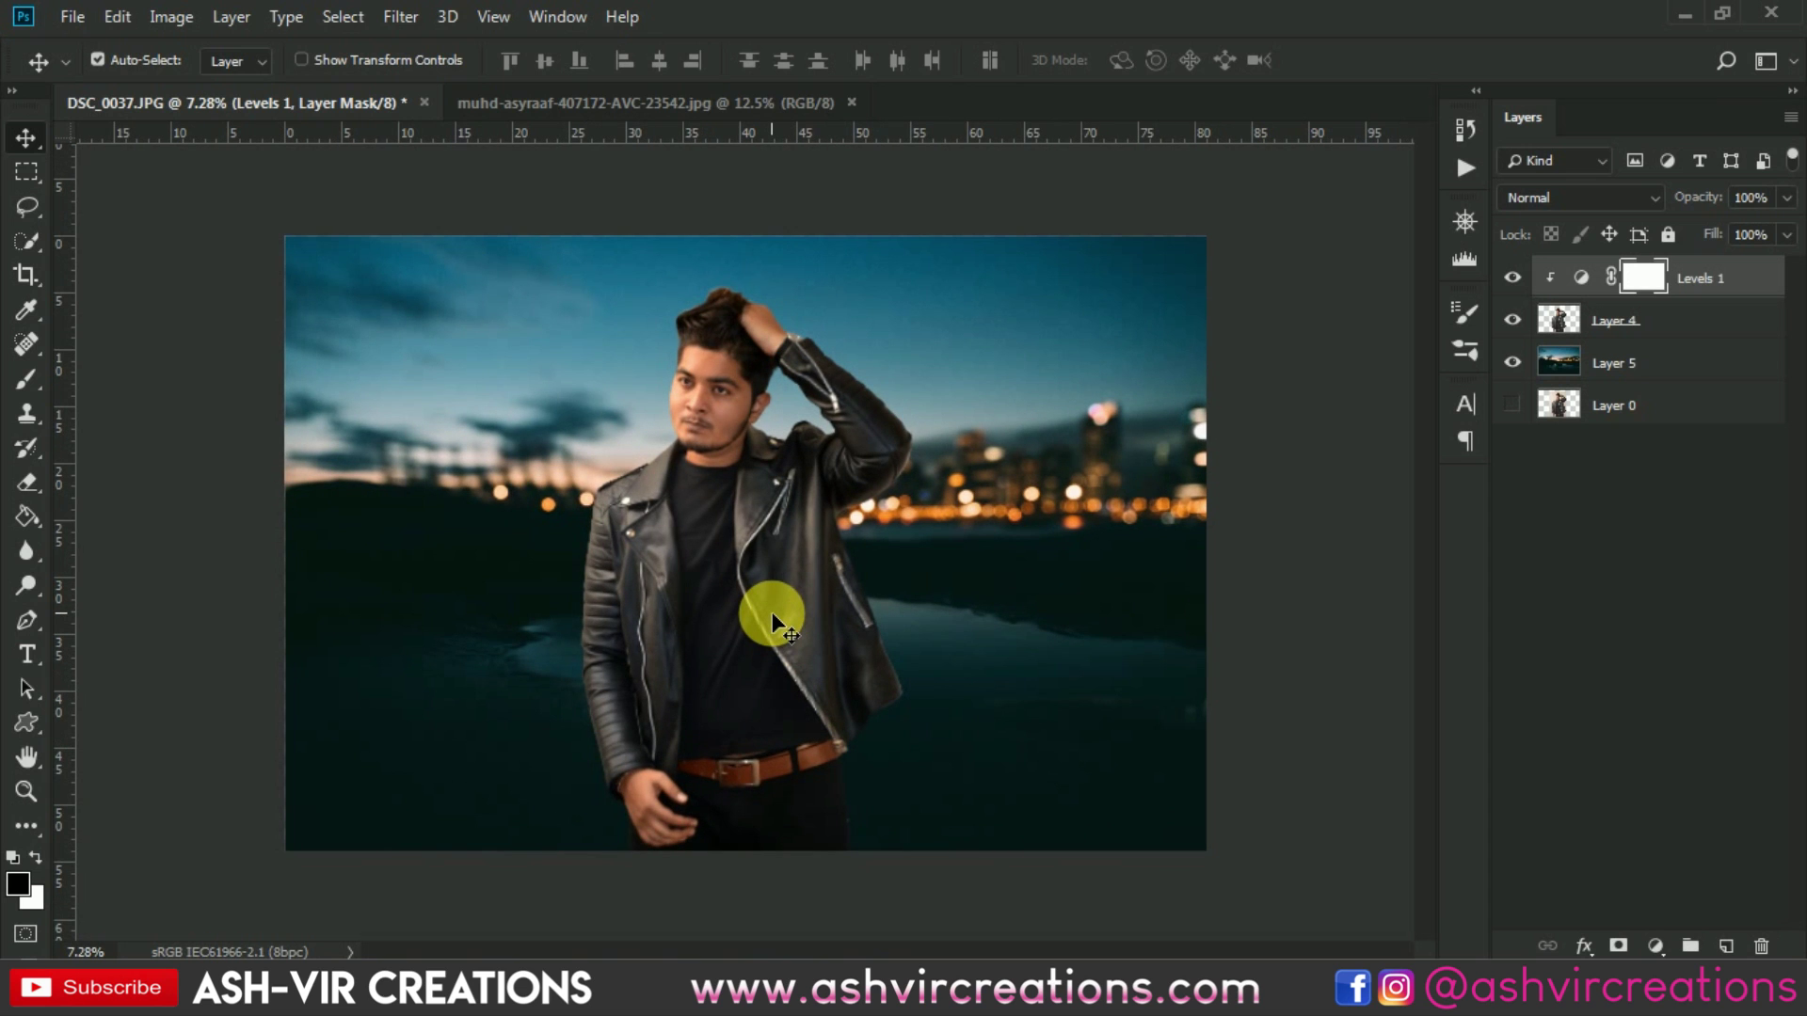
{"action": "scroll", "coordinate": [712, 377], "scroll_direction": "up", "scroll_amount": 1}
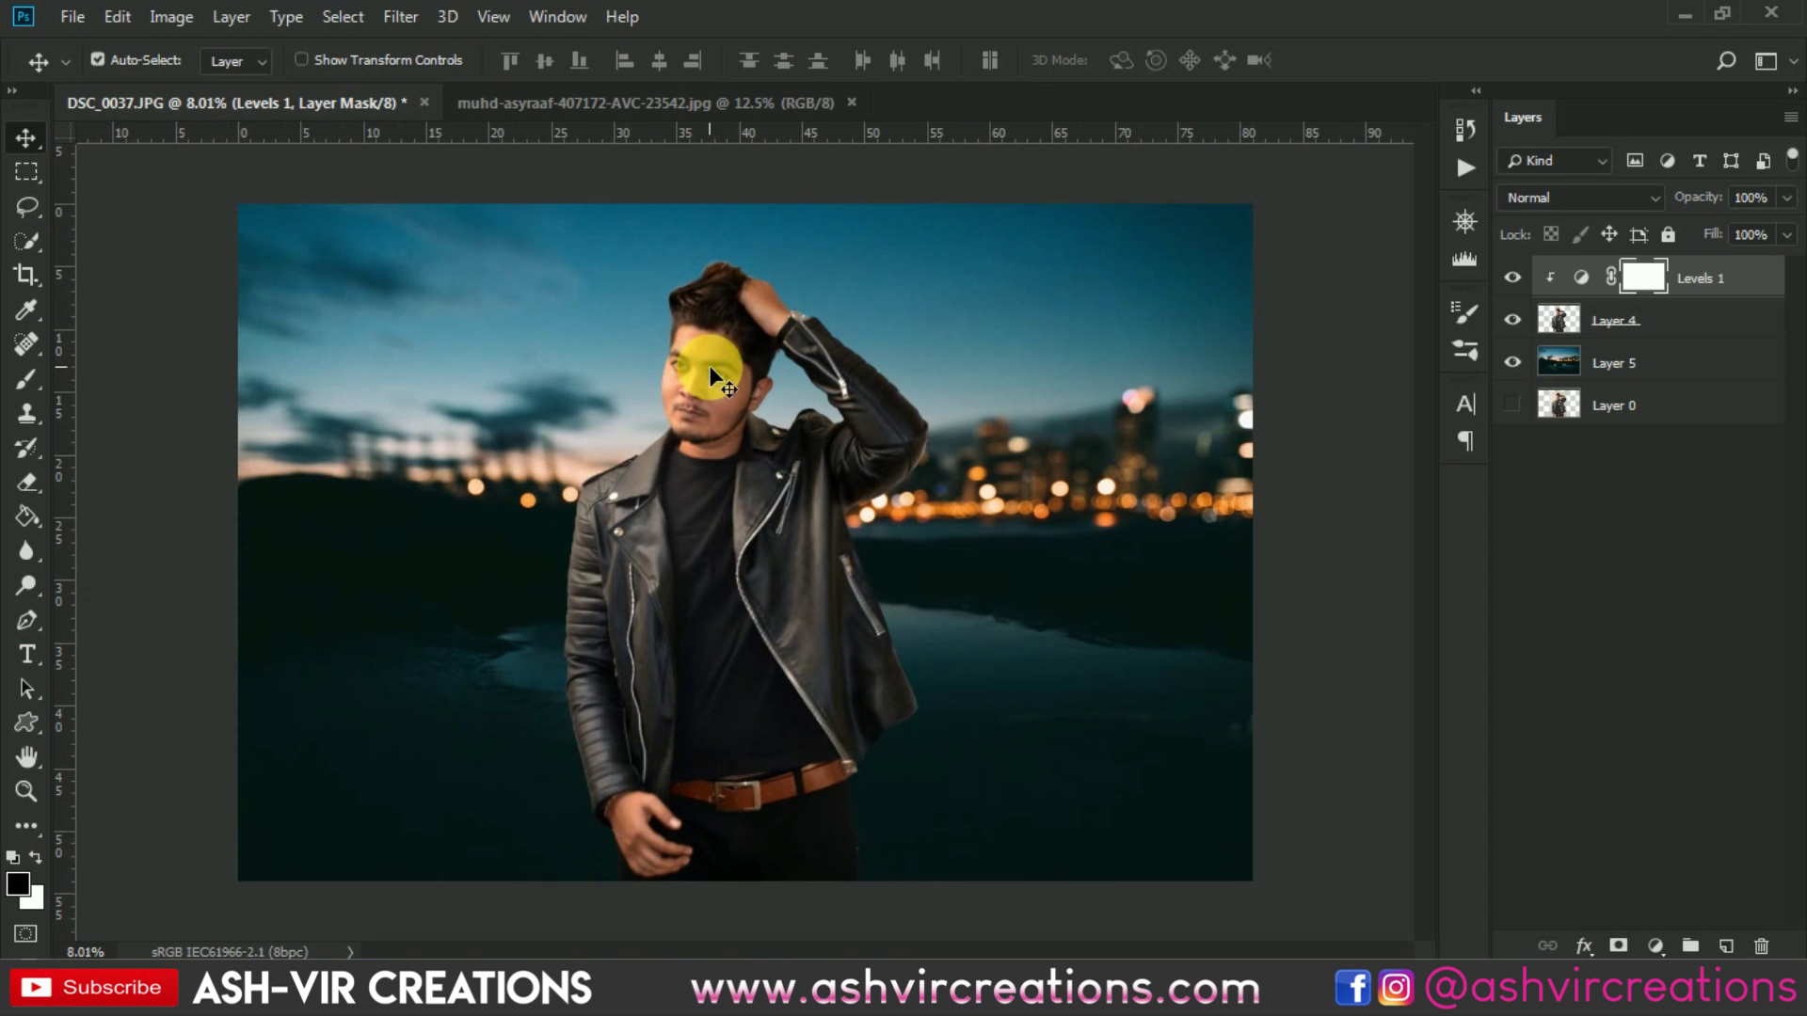
{"action": "scroll", "coordinate": [596, 729], "scroll_direction": "up", "scroll_amount": 3}
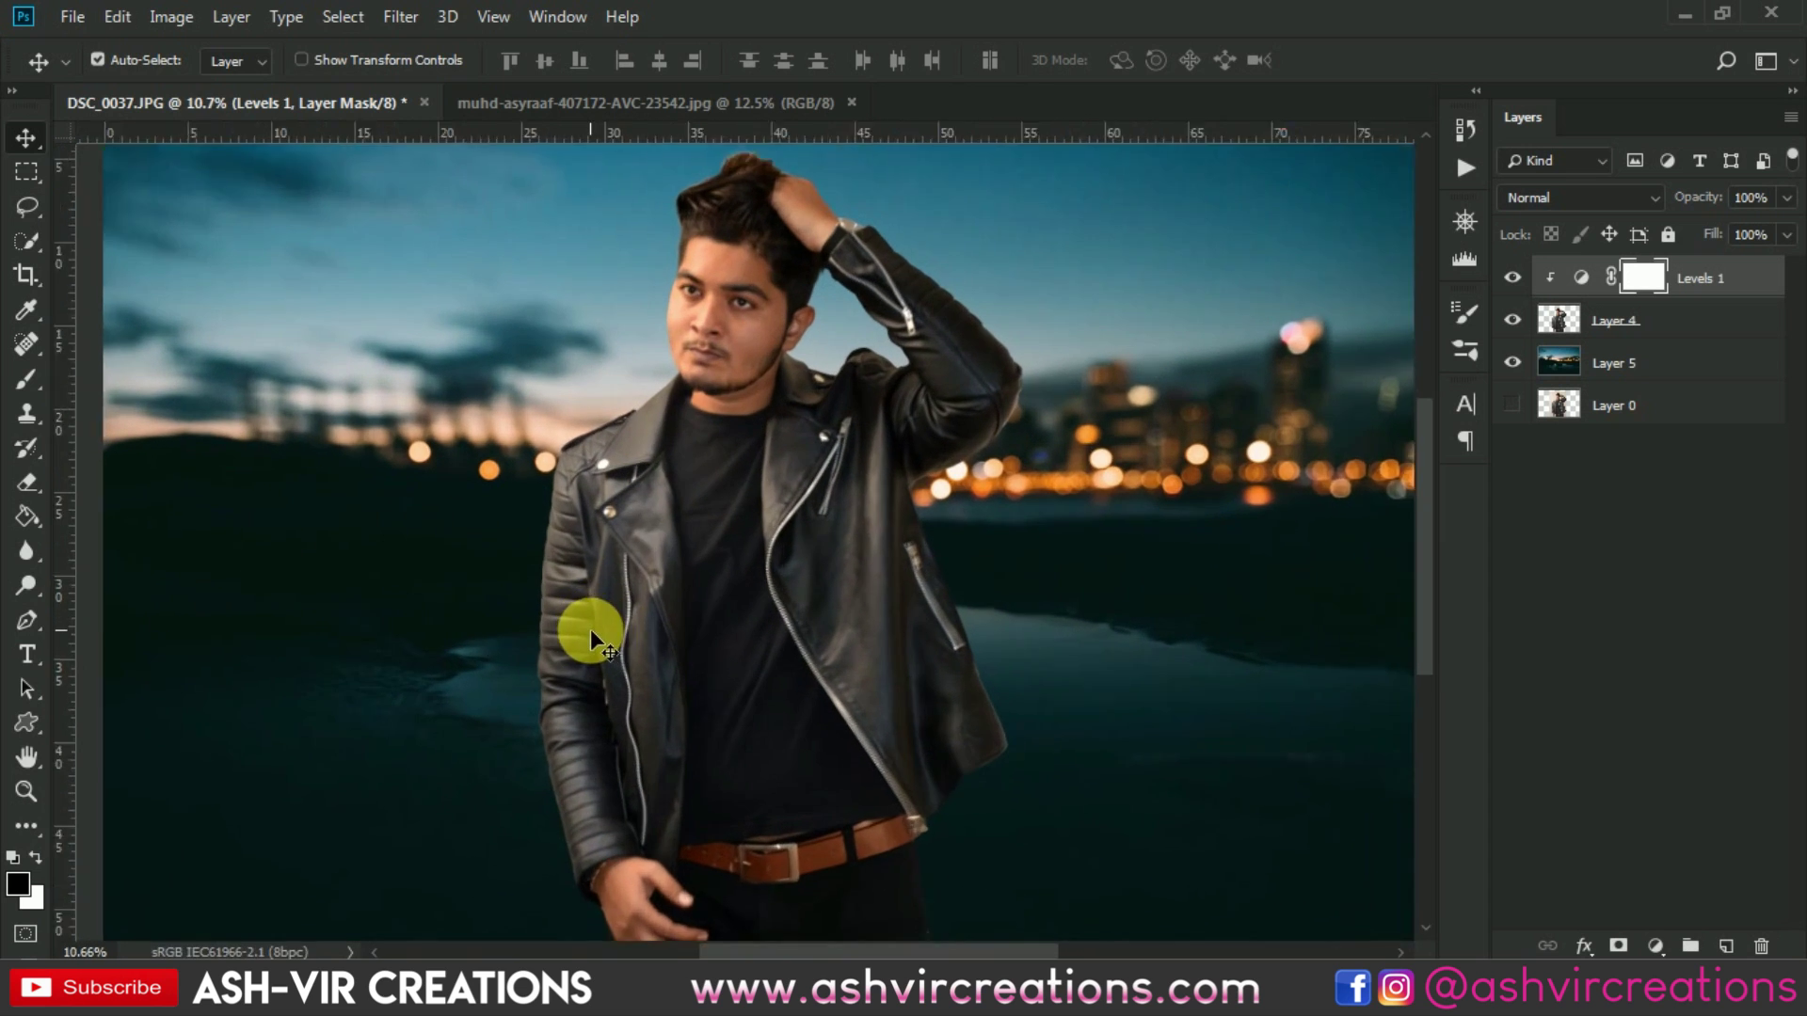
{"action": "scroll", "coordinate": [1011, 504], "scroll_direction": "down", "scroll_amount": 2}
Merge the clipped Levels 1 adjustment with Layer 4 into a single layer
{"action": "left_click", "coordinate": [1666, 324]}
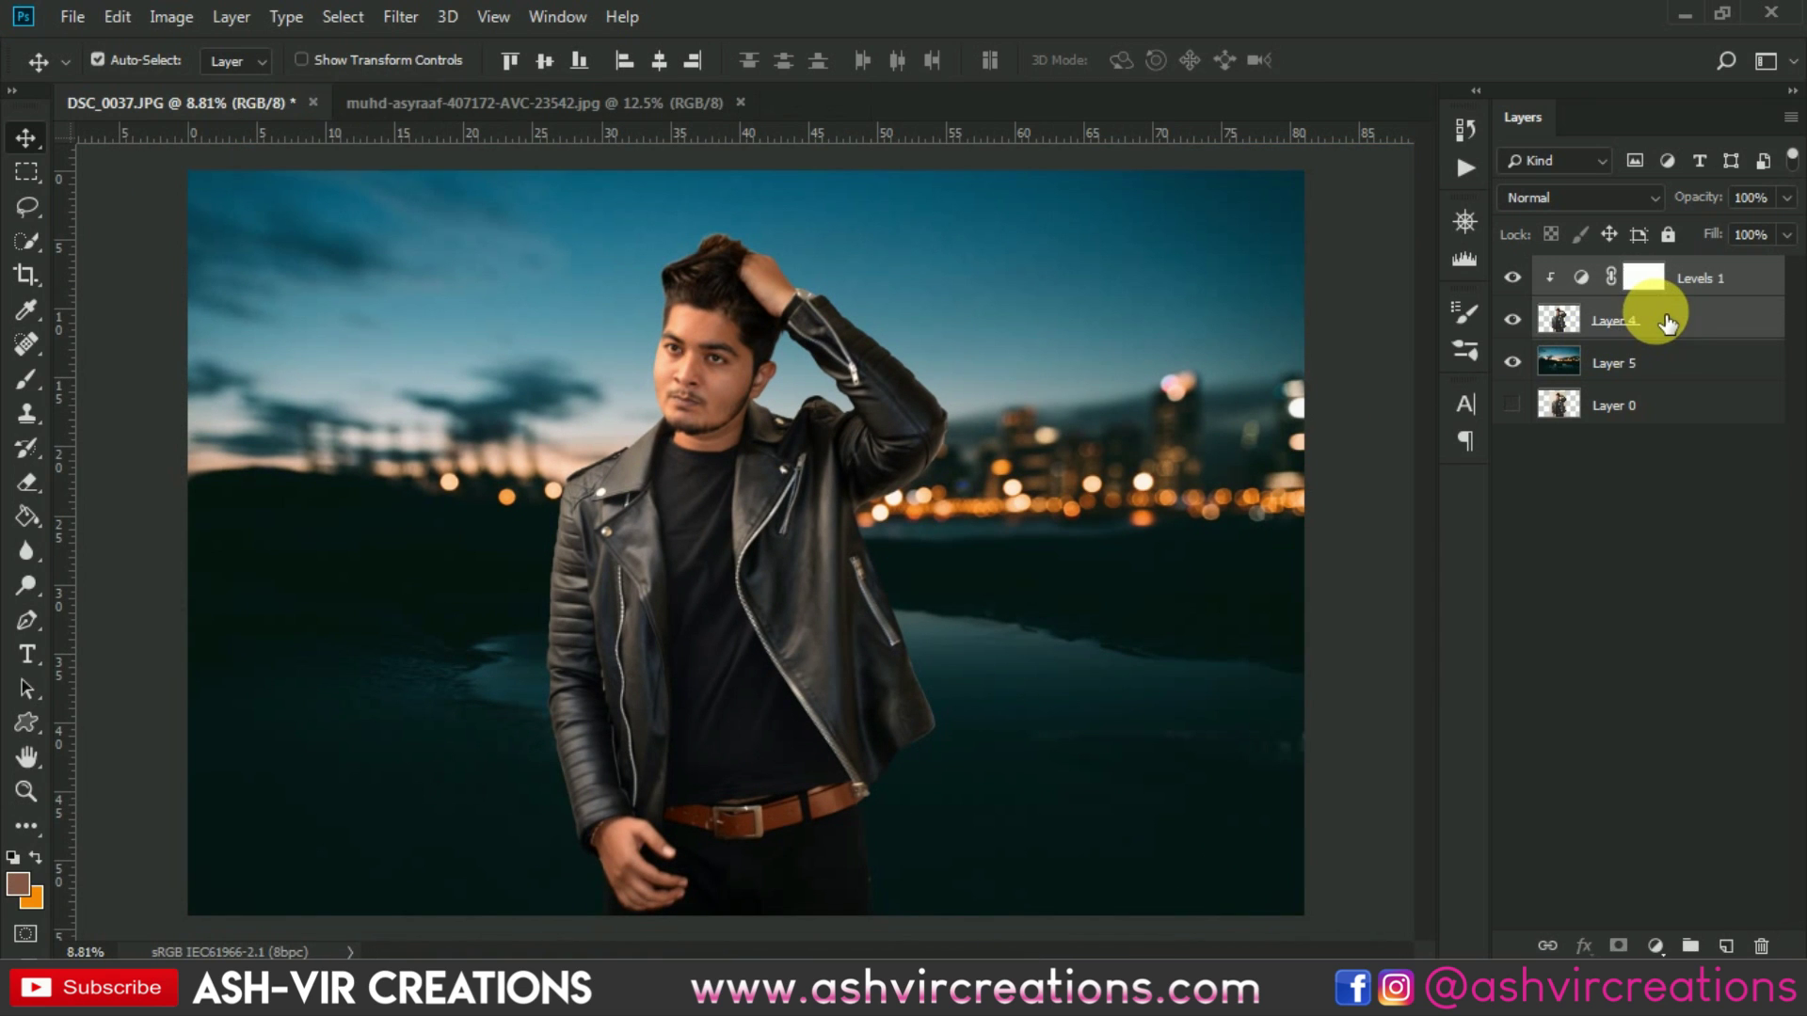
{"action": "right_click", "coordinate": [1657, 320]}
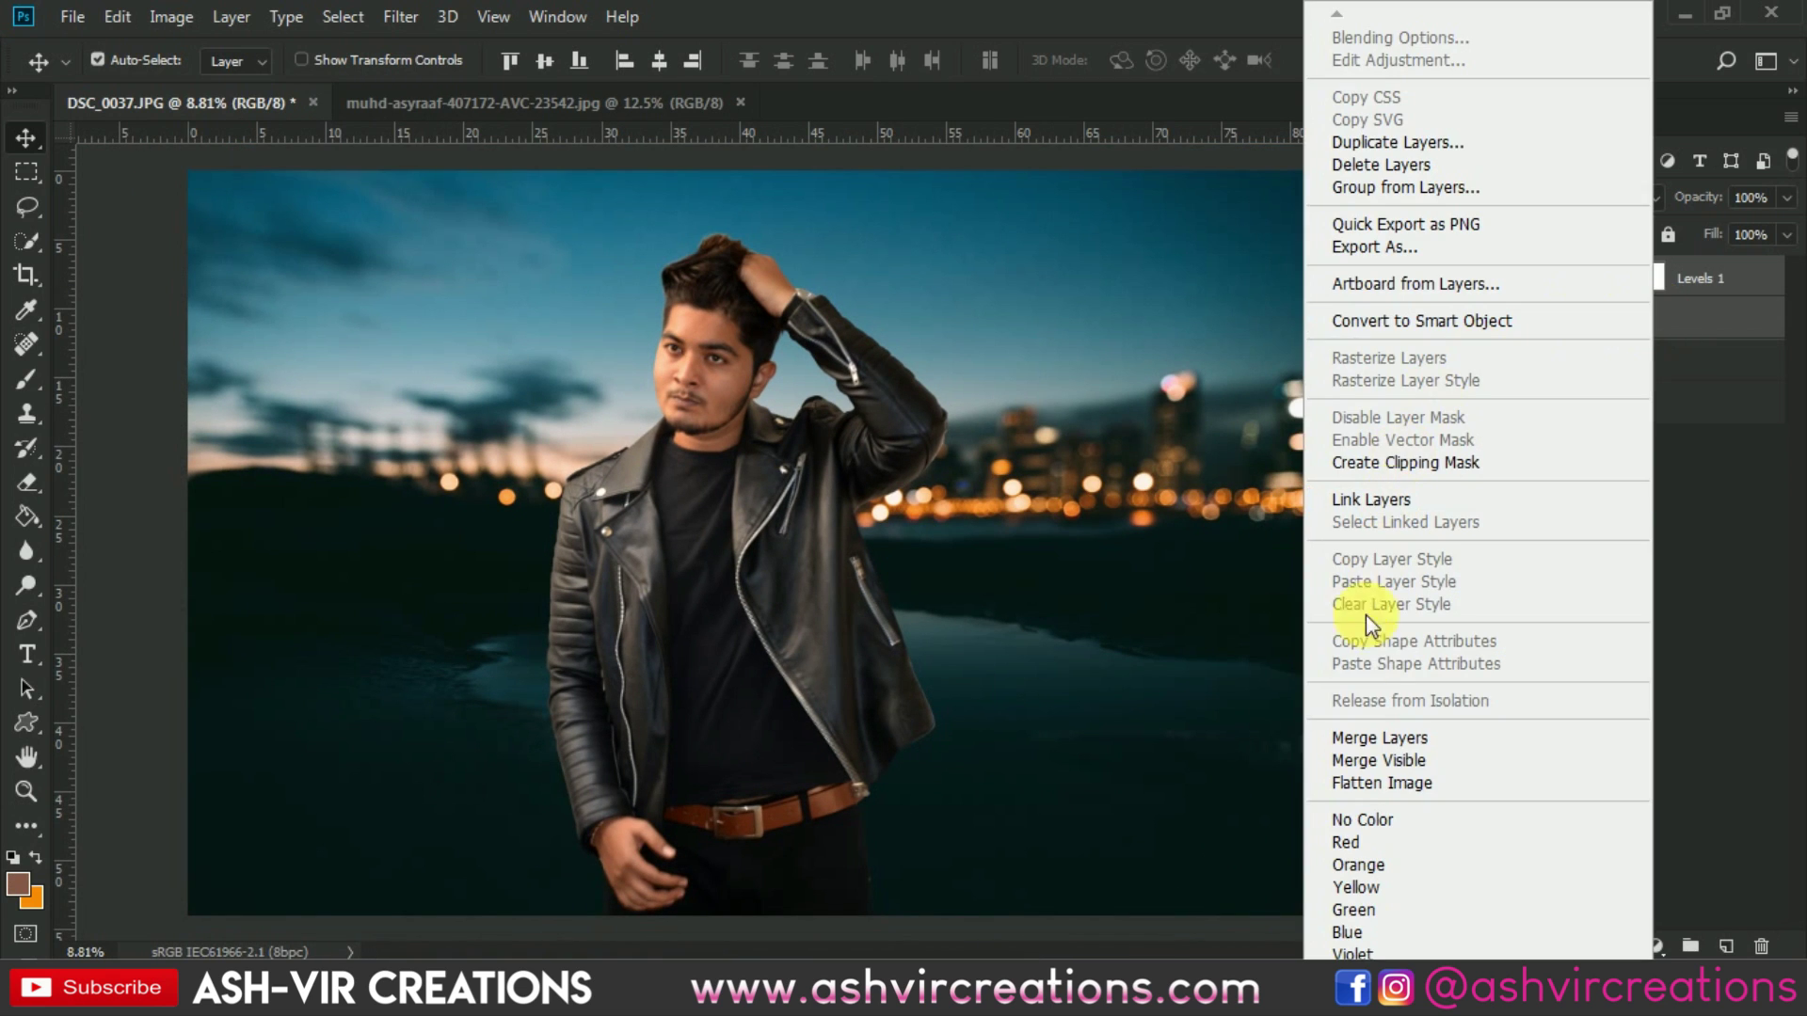
{"action": "left_click", "coordinate": [1364, 738]}
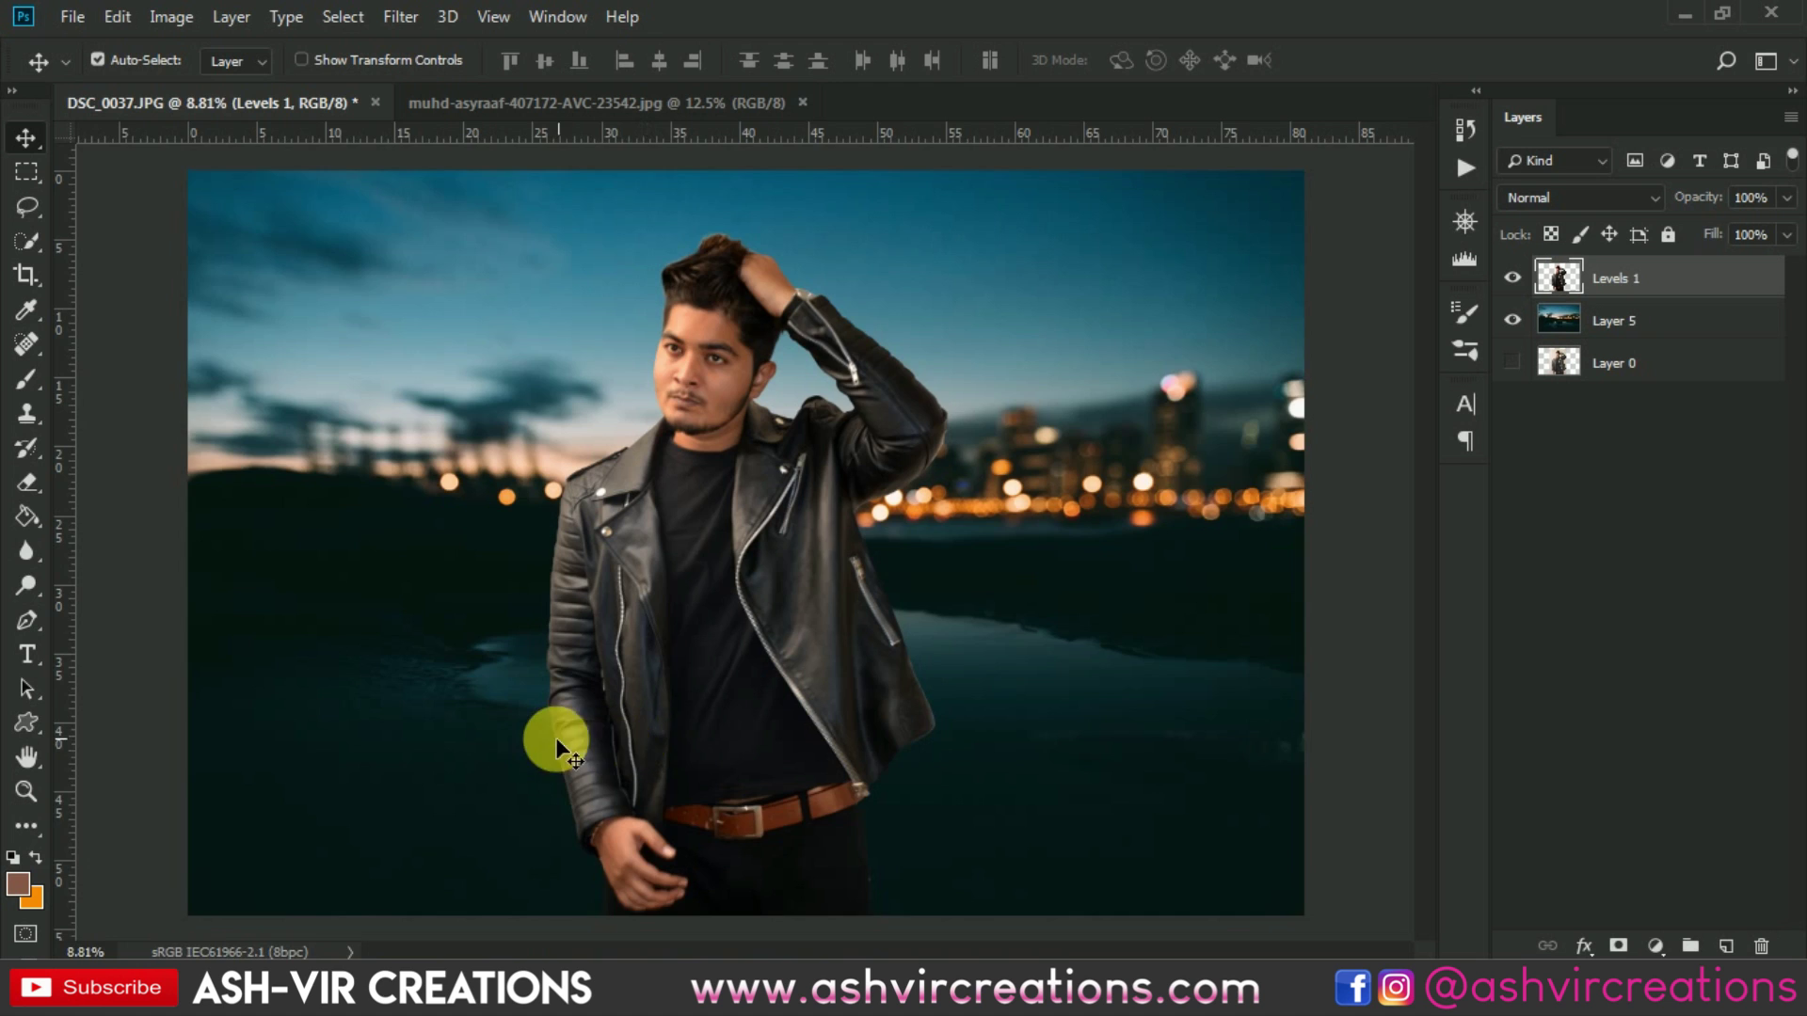
Soften the outer edge of the lowered arm's sleeve using the Blur tool with a 125 px Hard Round brush at 63% strength
{"action": "scroll", "coordinate": [571, 741], "scroll_direction": "up", "scroll_amount": 5}
{"action": "left_click_drag", "start_coordinate": [552, 577], "coordinate": [795, 664]}
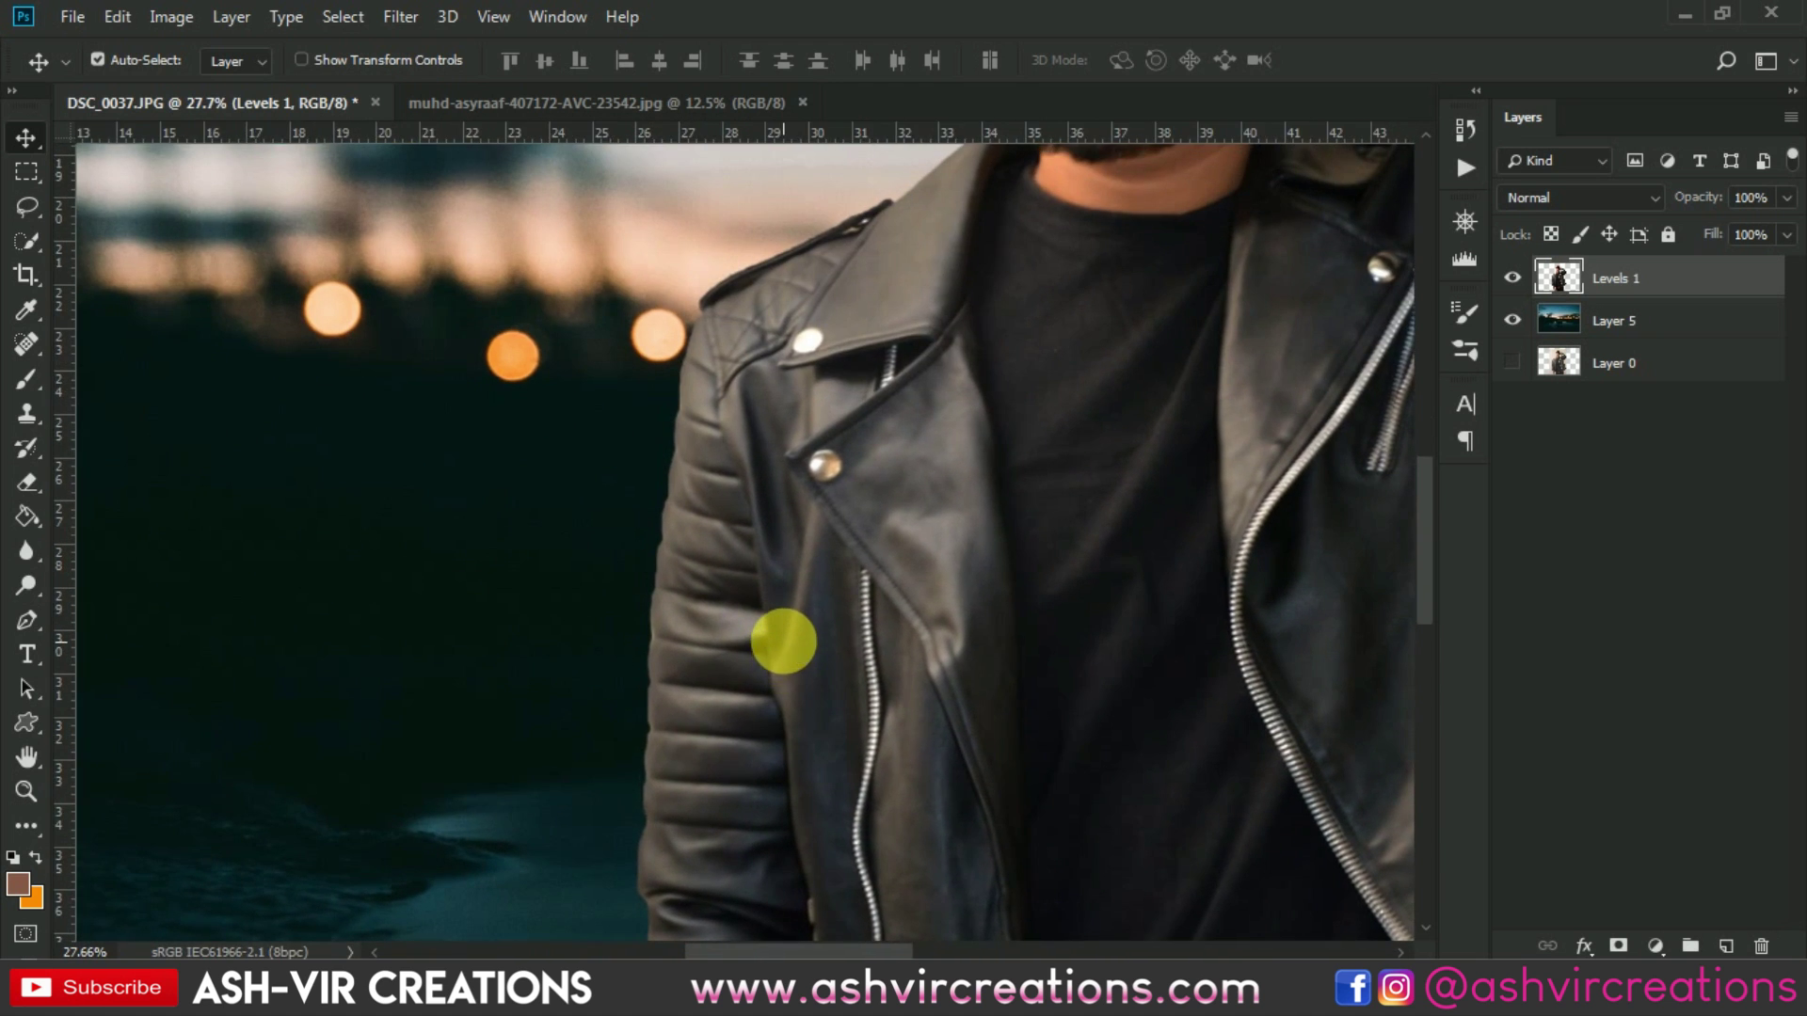
{"action": "scroll", "coordinate": [790, 654], "scroll_direction": "down", "scroll_amount": 4}
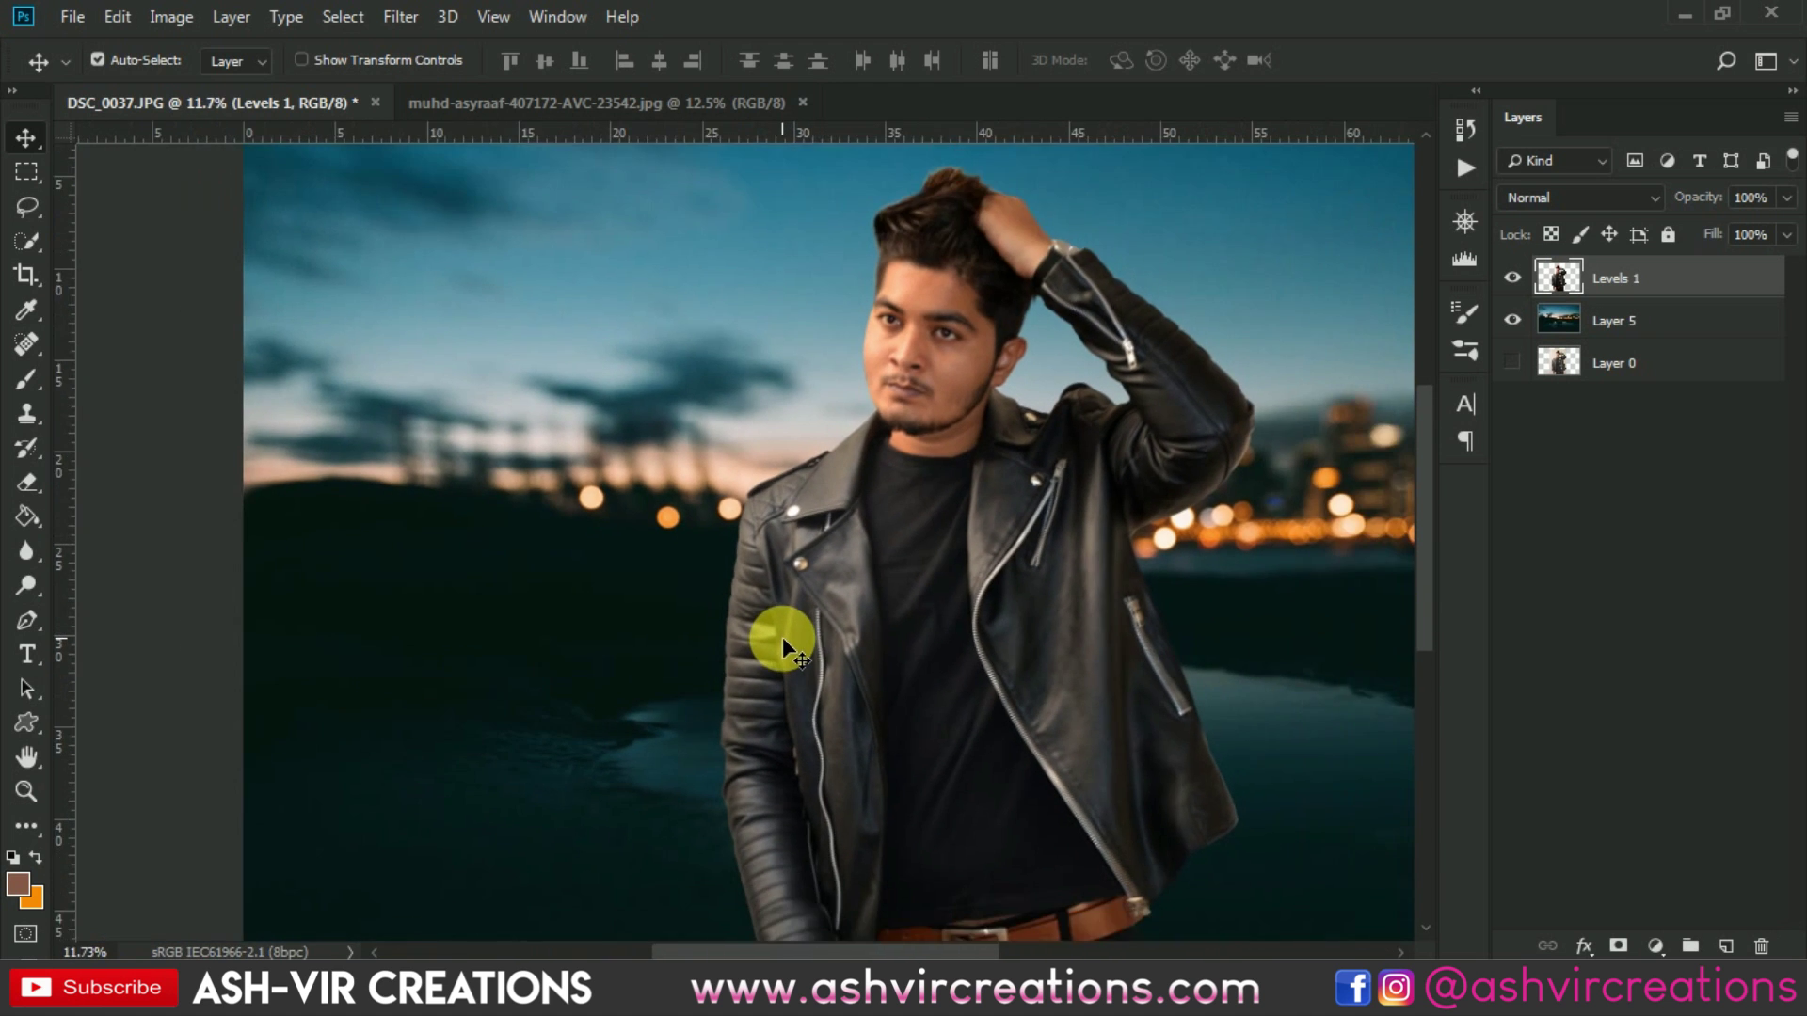
{"action": "scroll", "coordinate": [782, 636], "scroll_direction": "up", "scroll_amount": 3}
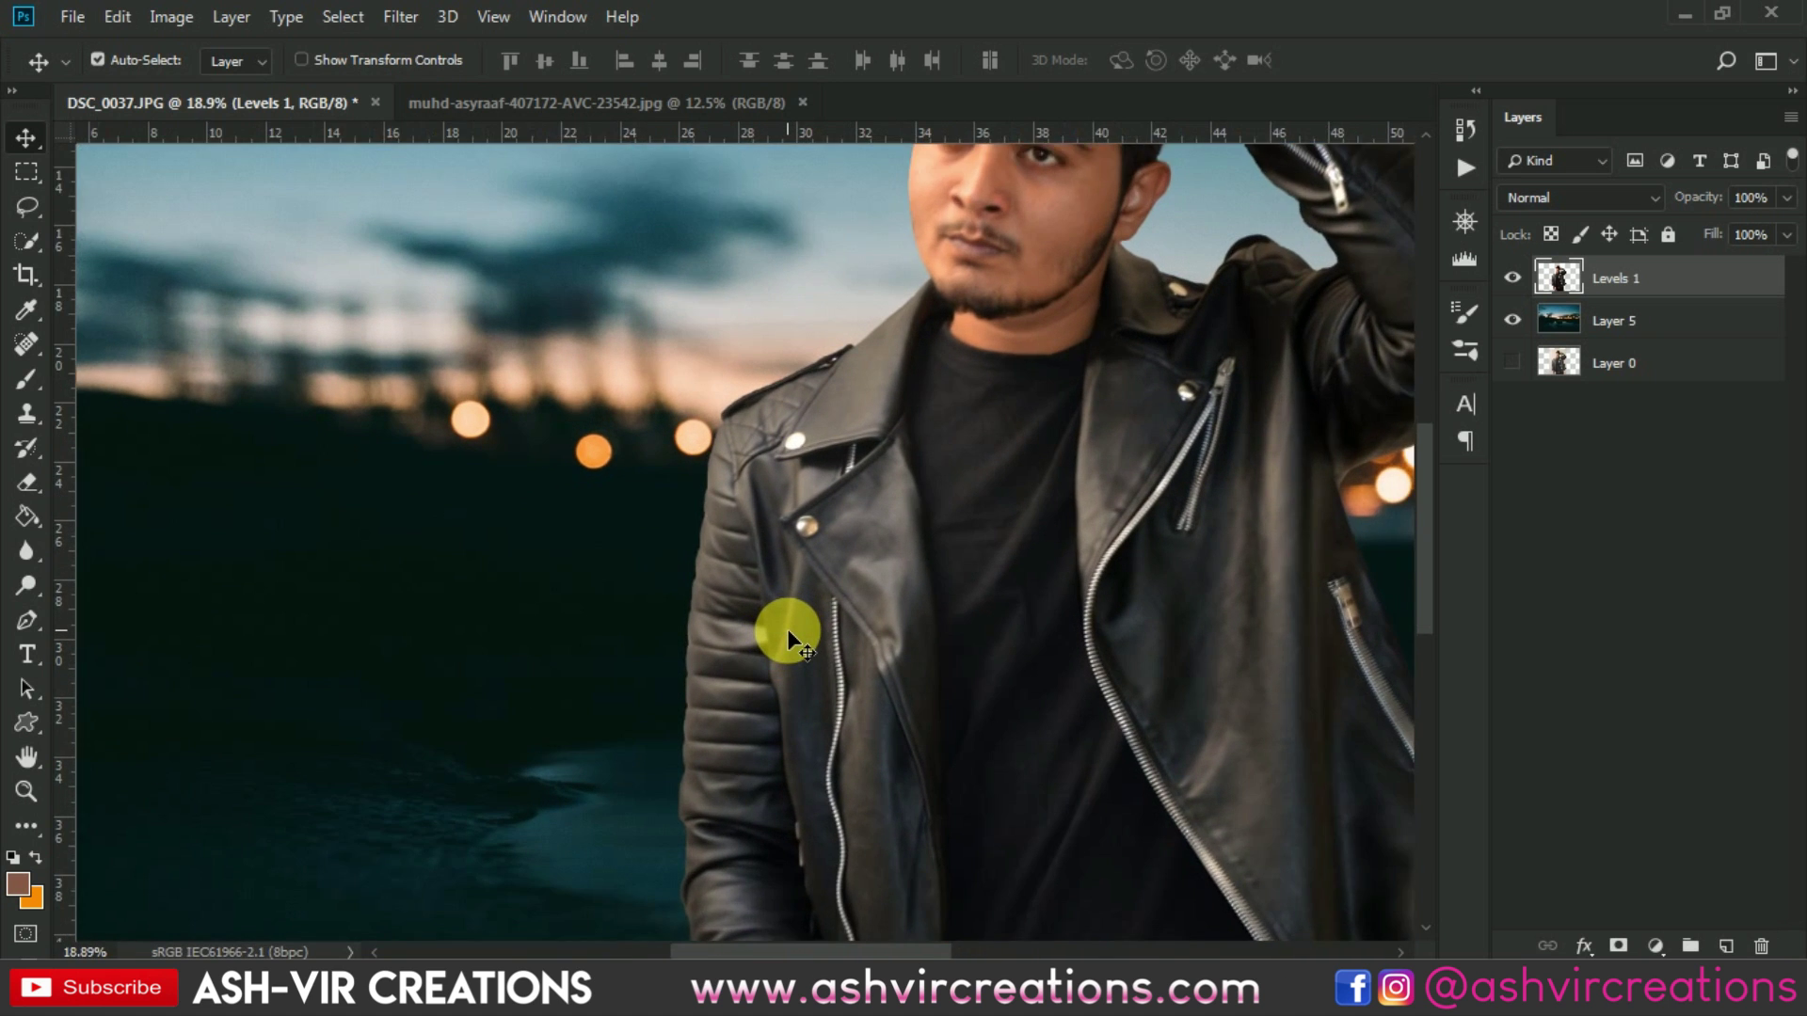
{"action": "scroll", "coordinate": [787, 628], "scroll_direction": "up", "scroll_amount": 1}
{"action": "scroll", "coordinate": [705, 537], "scroll_direction": "down", "scroll_amount": 8}
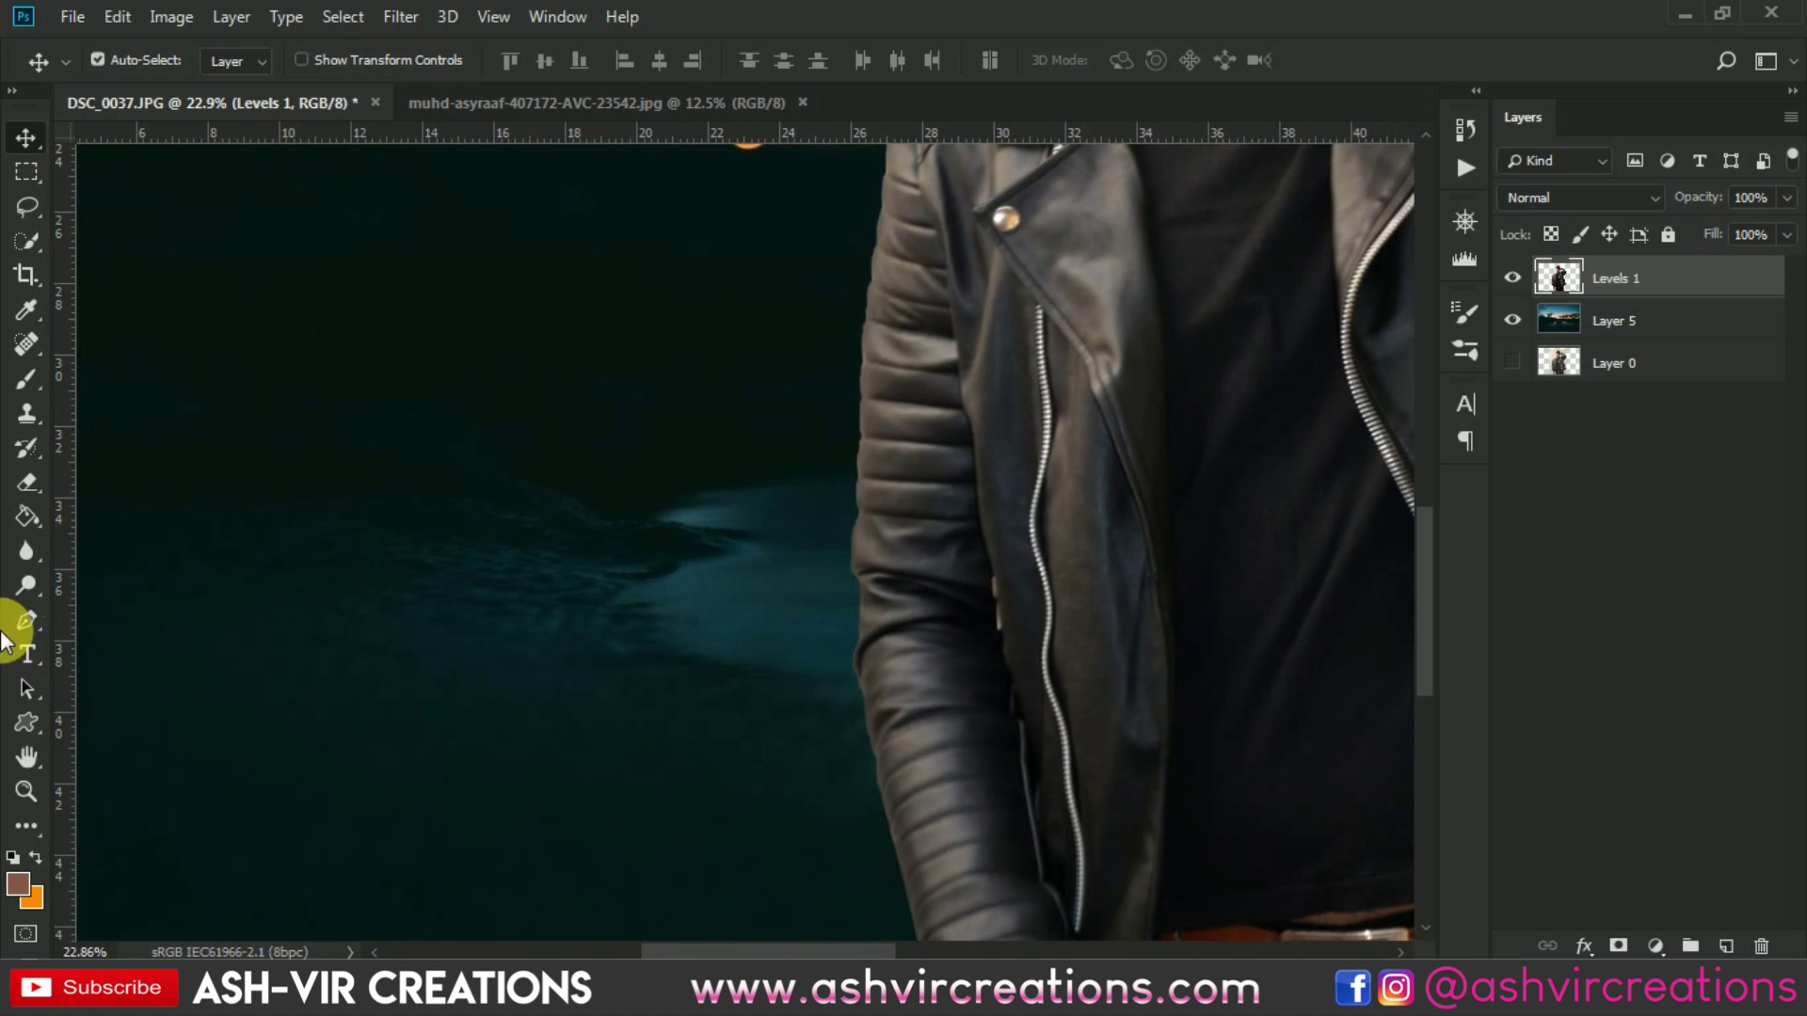
{"action": "left_click", "coordinate": [28, 553]}
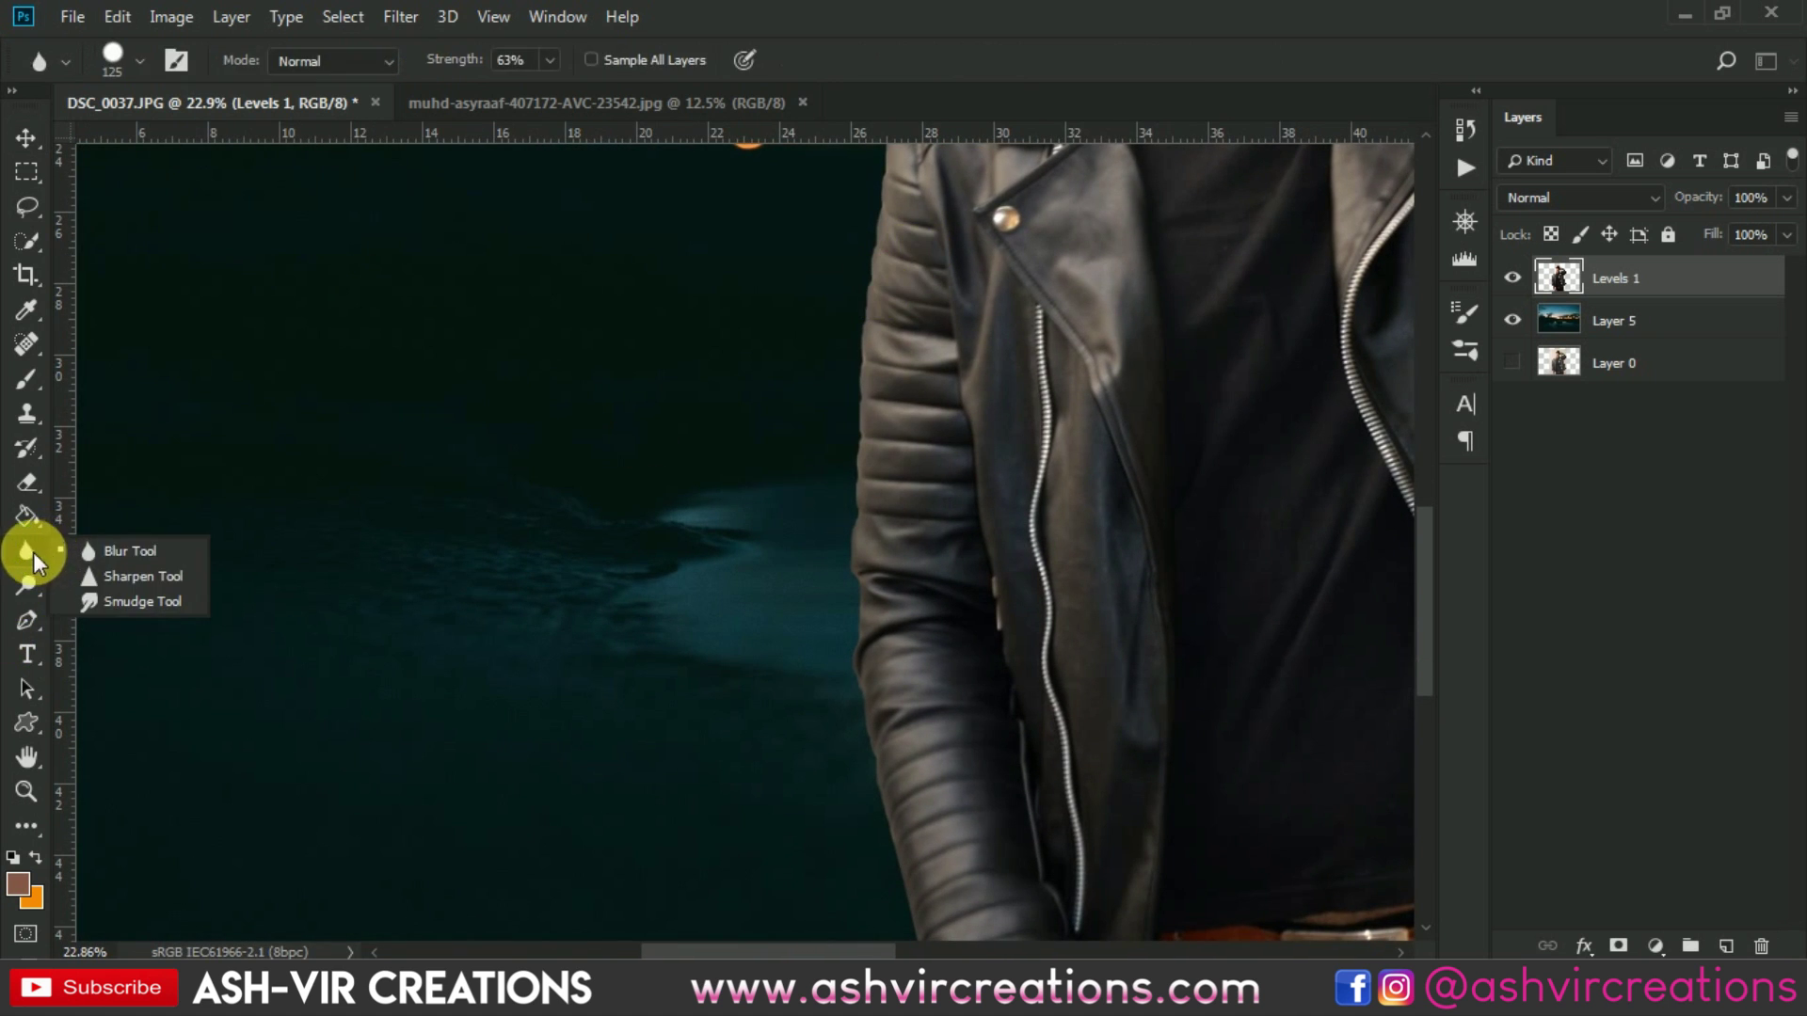
{"action": "left_click", "coordinate": [98, 555]}
{"action": "right_click", "coordinate": [662, 562]}
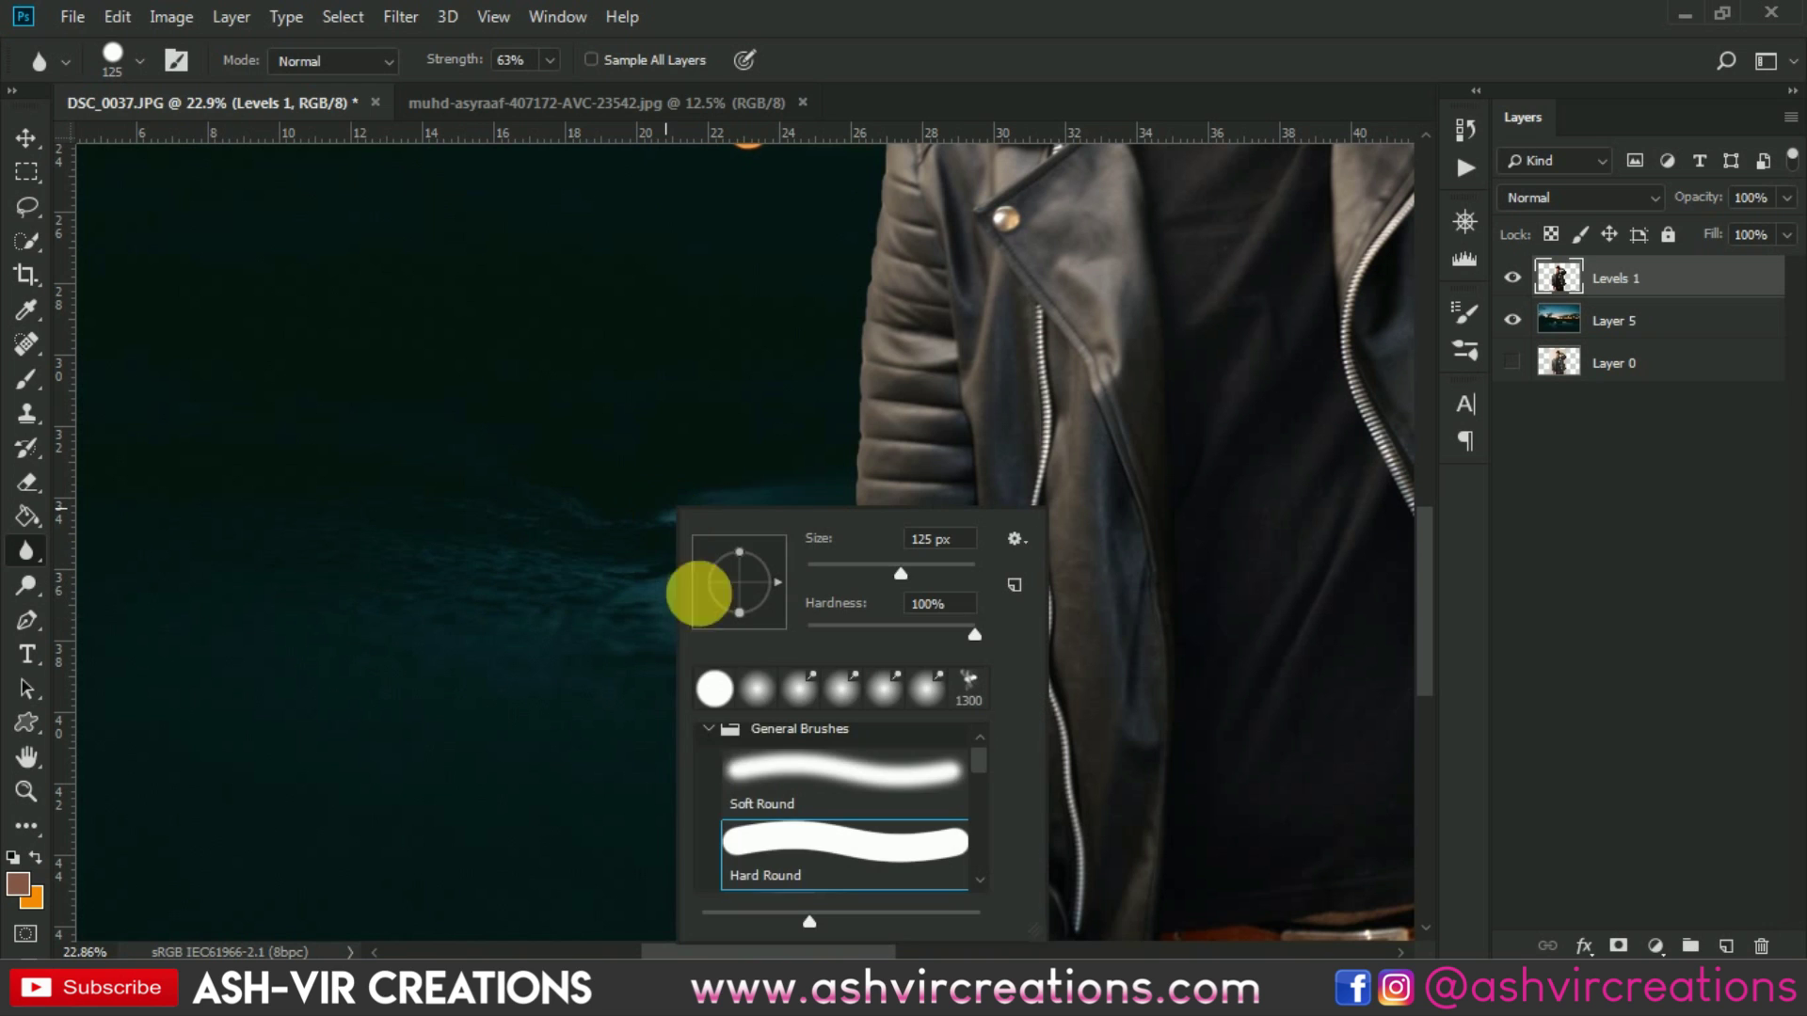
{"action": "double_click", "coordinate": [778, 866]}
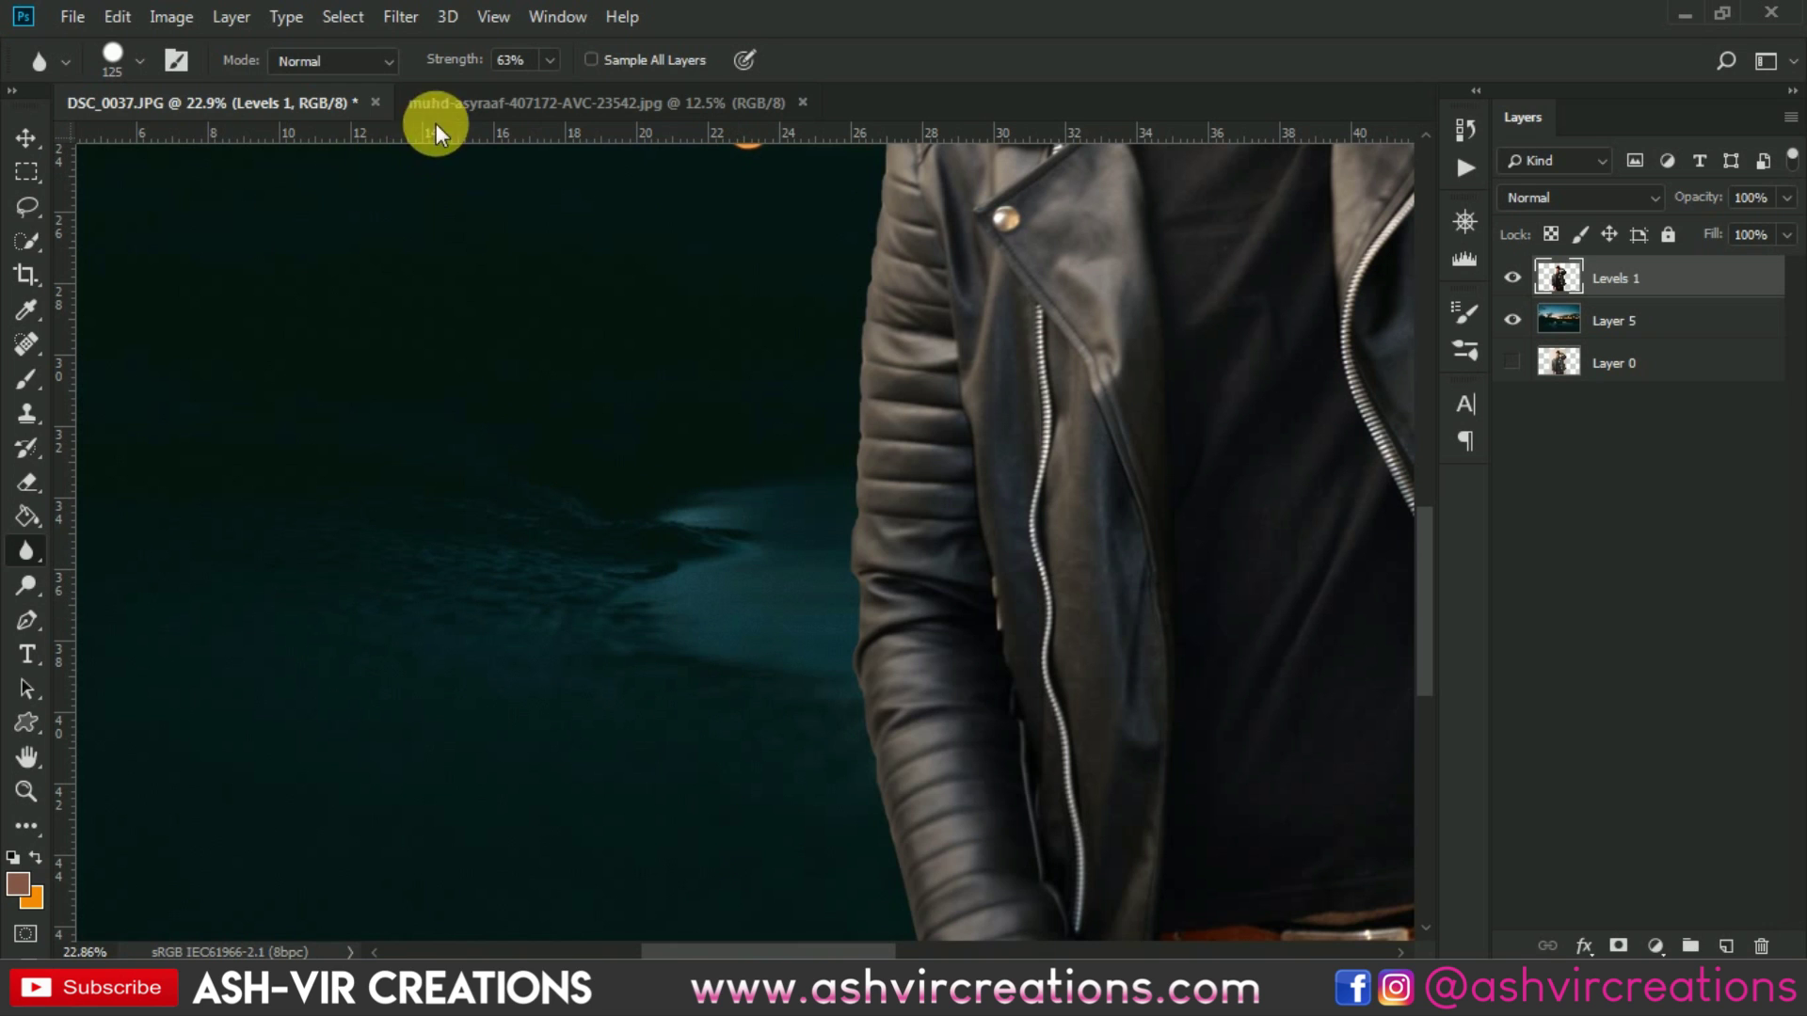
{"action": "scroll", "coordinate": [872, 395], "scroll_direction": "up", "scroll_amount": 4}
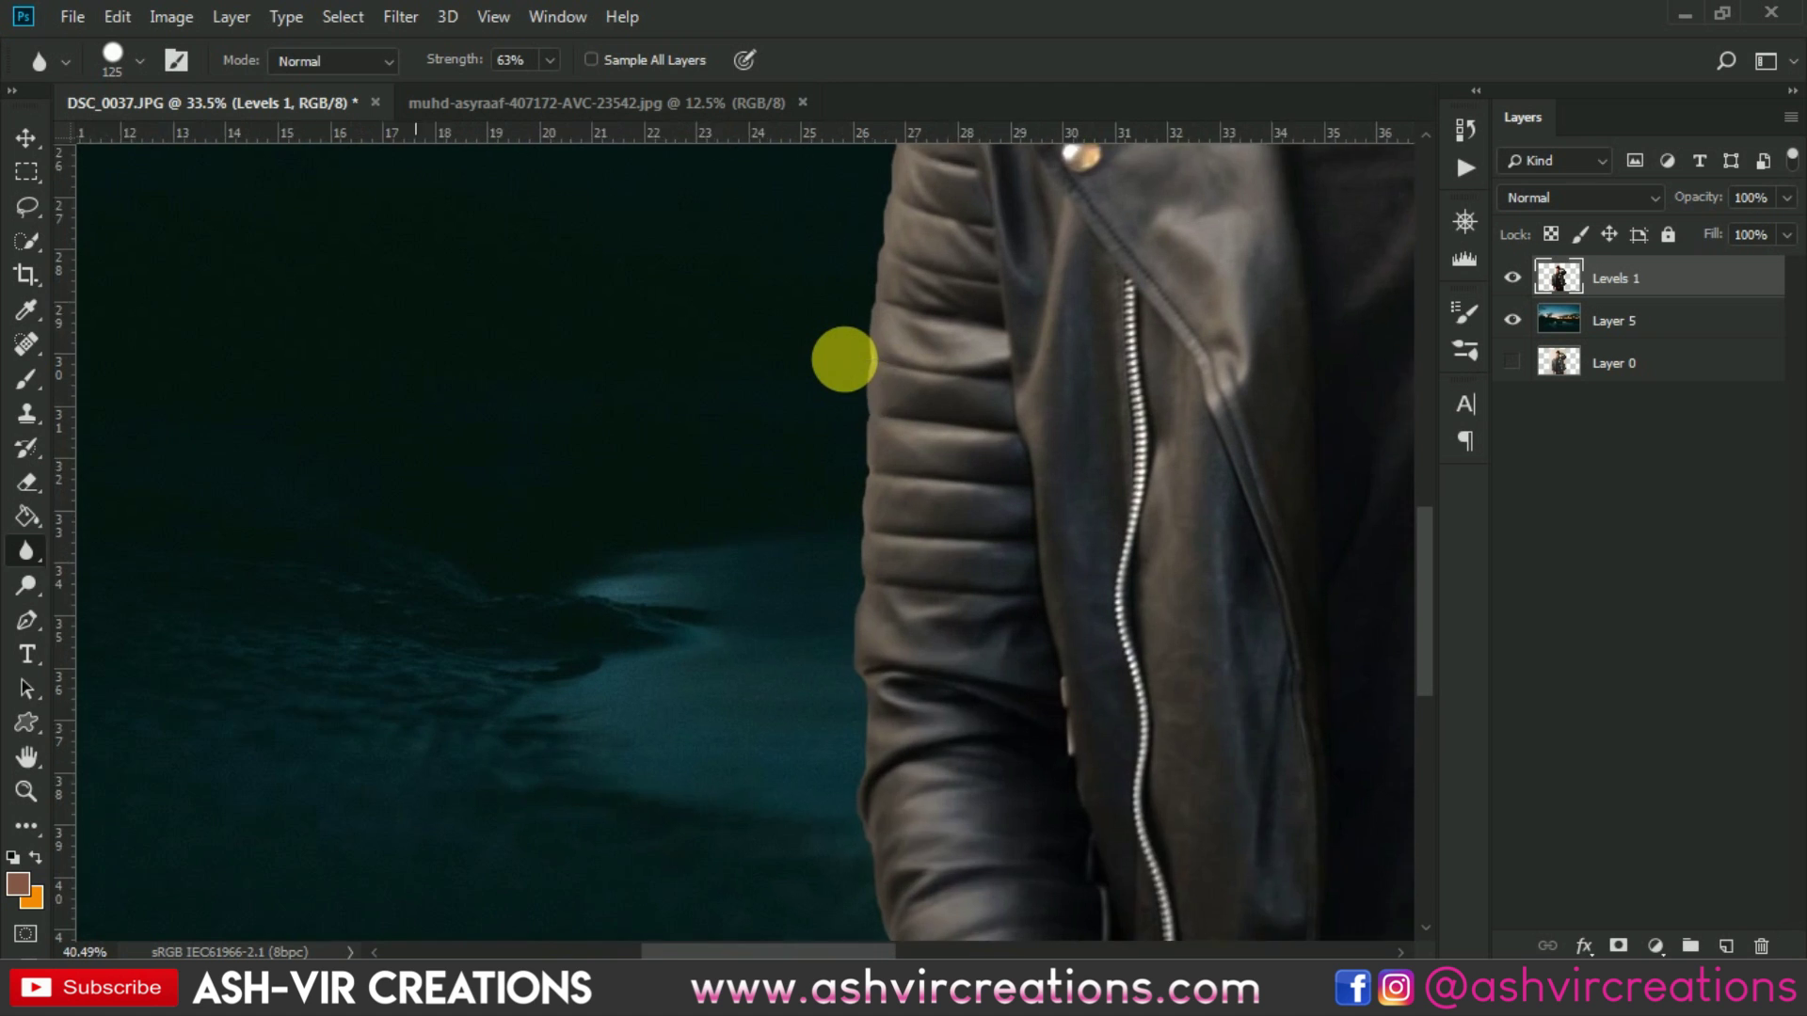
{"action": "mouse_move", "coordinate": [890, 458]}
{"action": "left_mouse_down"}
{"action": "mouse_move", "coordinate": [873, 763]}
{"action": "mouse_move", "coordinate": [875, 360]}
{"action": "mouse_move", "coordinate": [830, 378]}
{"action": "mouse_move", "coordinate": [878, 501]}
{"action": "mouse_move", "coordinate": [879, 709]}
{"action": "mouse_move", "coordinate": [861, 672]}
{"action": "mouse_move", "coordinate": [910, 888]}
{"action": "mouse_move", "coordinate": [936, 878]}
{"action": "mouse_move", "coordinate": [898, 509]}
{"action": "mouse_move", "coordinate": [857, 535]}
{"action": "mouse_move", "coordinate": [970, 856]}
{"action": "mouse_move", "coordinate": [985, 852]}
{"action": "mouse_move", "coordinate": [880, 519]}
{"action": "mouse_move", "coordinate": [838, 629]}
{"action": "mouse_move", "coordinate": [876, 585]}
{"action": "mouse_move", "coordinate": [899, 700]}
{"action": "mouse_move", "coordinate": [1000, 784]}
{"action": "mouse_move", "coordinate": [996, 834]}
{"action": "mouse_move", "coordinate": [952, 500]}
{"action": "mouse_move", "coordinate": [968, 736]}
{"action": "left_mouse_up"}
{"action": "scroll", "coordinate": [932, 677], "scroll_direction": "down", "scroll_amount": 5}
{"action": "scroll", "coordinate": [827, 686], "scroll_direction": "up", "scroll_amount": 6}
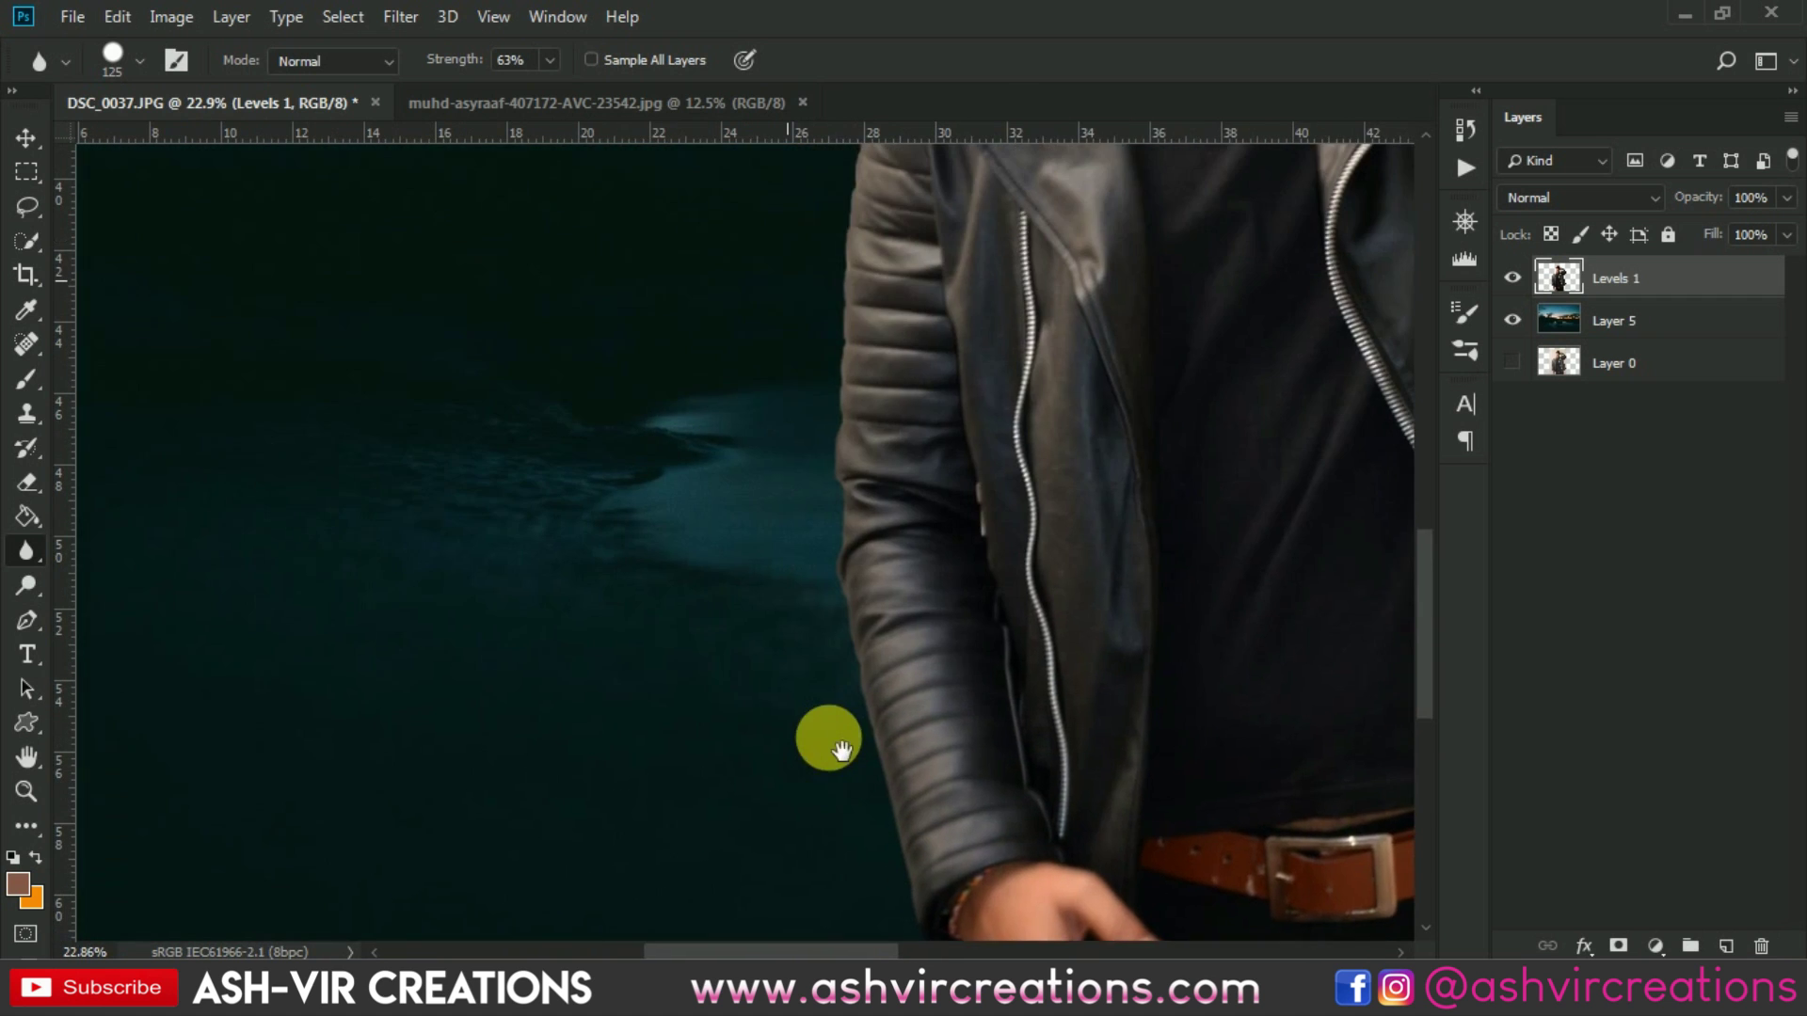
Blur the cut-out edge along the lowered arm's upper sleeve, shoulder epaulette and jacket collar
{"action": "mouse_move", "coordinate": [853, 372]}
{"action": "left_mouse_down"}
{"action": "mouse_move", "coordinate": [894, 662]}
{"action": "mouse_move", "coordinate": [875, 602]}
{"action": "mouse_move", "coordinate": [907, 611]}
{"action": "mouse_move", "coordinate": [891, 564]}
{"action": "mouse_move", "coordinate": [945, 318]}
{"action": "mouse_move", "coordinate": [985, 600]}
{"action": "mouse_move", "coordinate": [997, 587]}
{"action": "mouse_move", "coordinate": [945, 694]}
{"action": "mouse_move", "coordinate": [944, 753]}
{"action": "mouse_move", "coordinate": [1002, 378]}
{"action": "mouse_move", "coordinate": [975, 610]}
{"action": "mouse_move", "coordinate": [1000, 405]}
{"action": "mouse_move", "coordinate": [971, 558]}
{"action": "mouse_move", "coordinate": [1024, 479]}
{"action": "mouse_move", "coordinate": [980, 458]}
{"action": "left_mouse_up"}
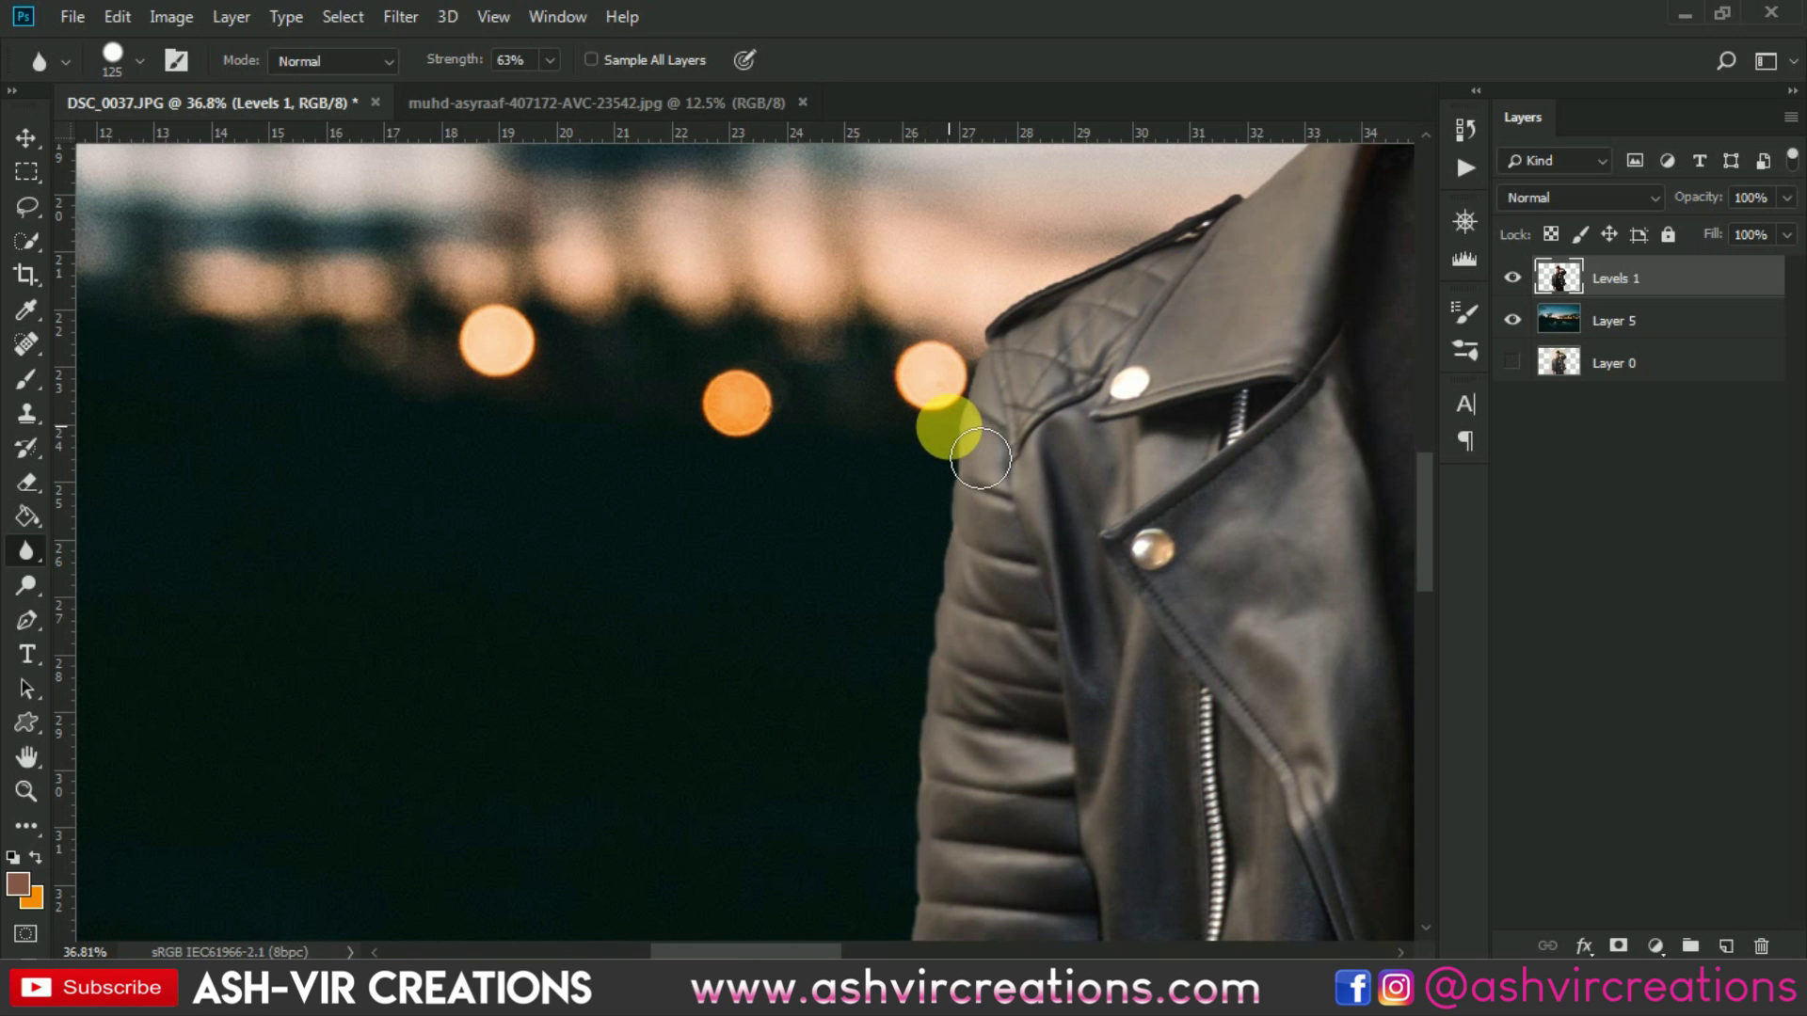
{"action": "scroll", "coordinate": [948, 391], "scroll_direction": "down", "scroll_amount": 1}
{"action": "scroll", "coordinate": [948, 383], "scroll_direction": "up", "scroll_amount": 5}
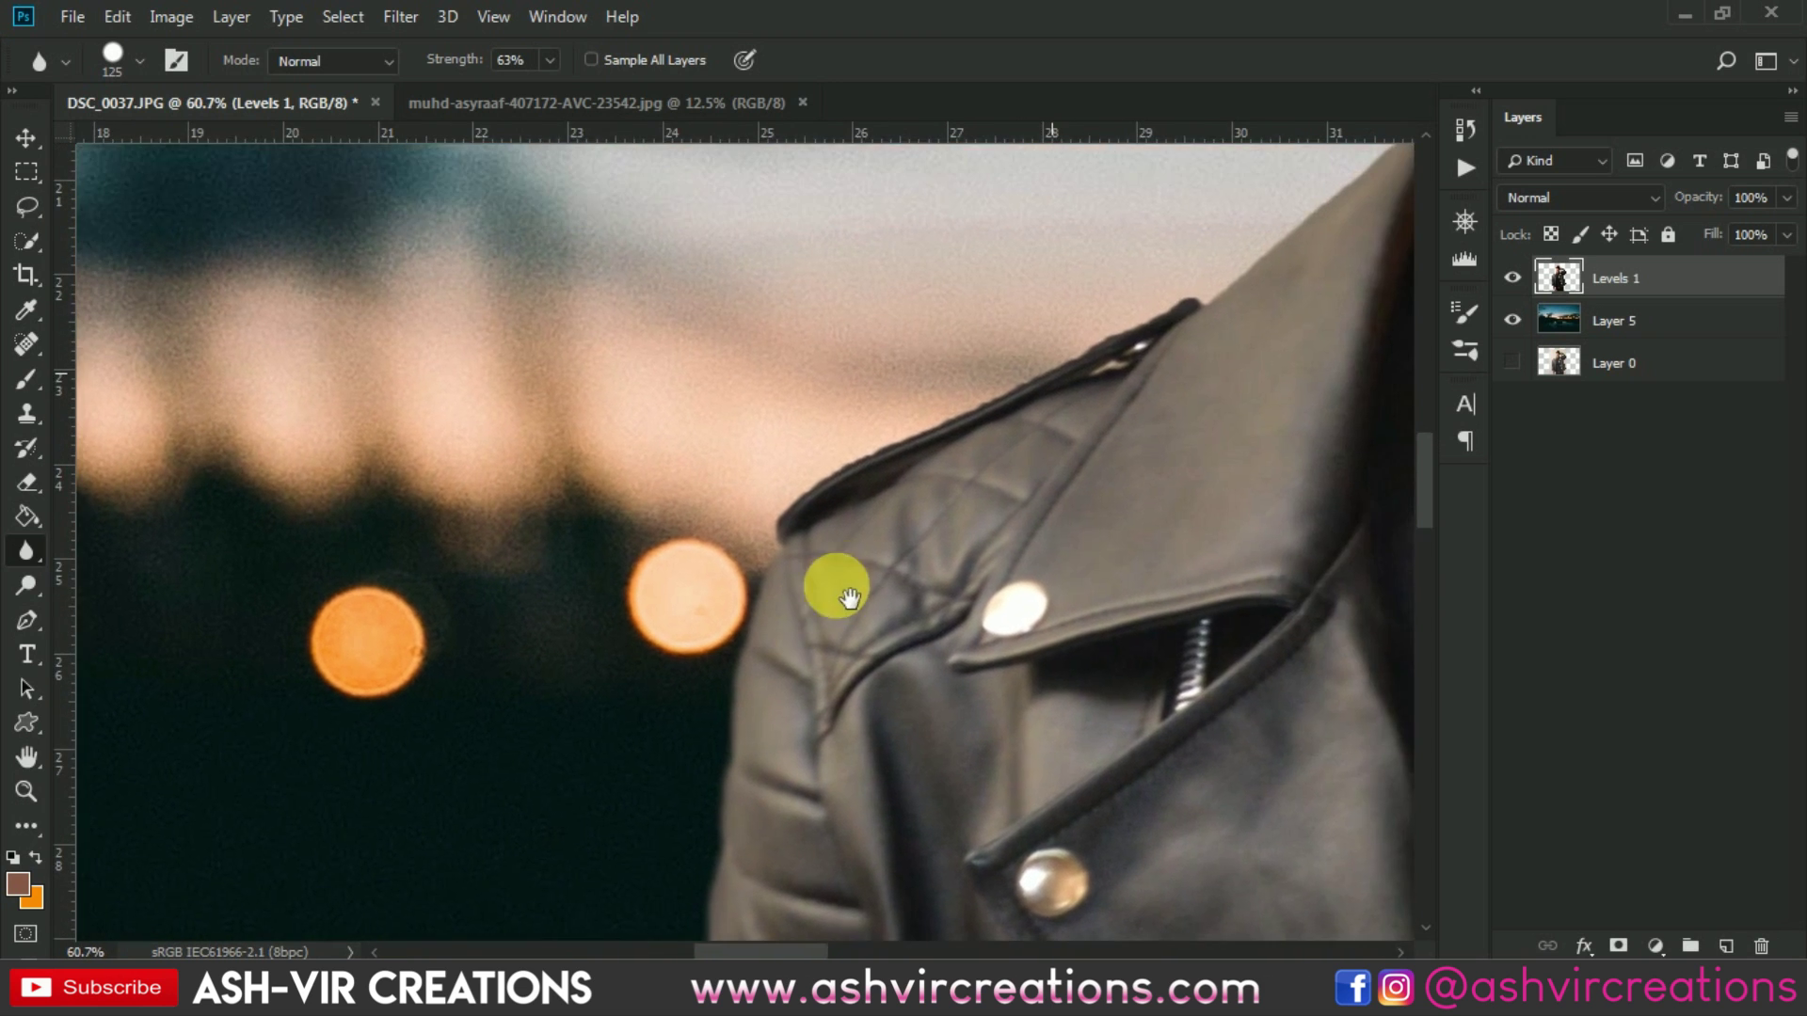
{"action": "mouse_move", "coordinate": [849, 597]}
{"action": "left_mouse_down"}
{"action": "mouse_move", "coordinate": [757, 498]}
{"action": "mouse_move", "coordinate": [1046, 429]}
{"action": "left_mouse_up"}
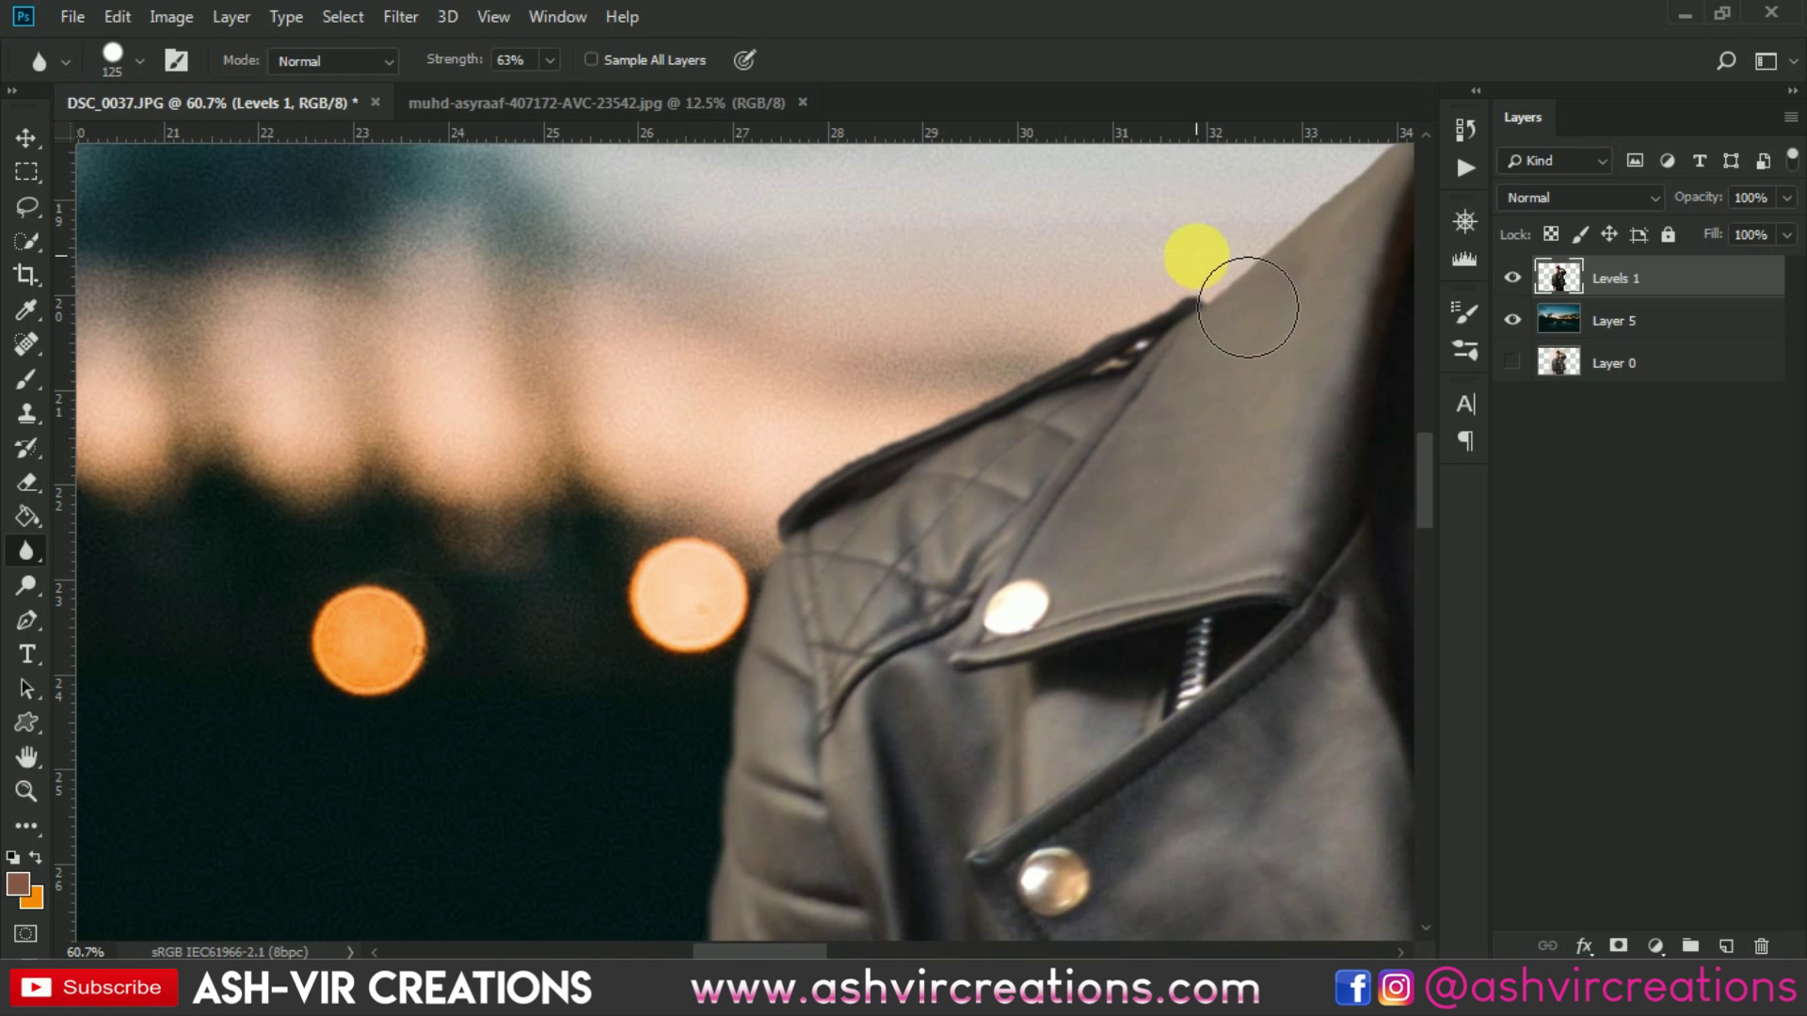
{"action": "left_click_drag", "start_coordinate": [1061, 423], "coordinate": [404, 698]}
{"action": "left_click_drag", "start_coordinate": [725, 514], "coordinate": [553, 690]}
{"action": "mouse_move", "coordinate": [598, 537]}
{"action": "left_mouse_down"}
{"action": "mouse_move", "coordinate": [770, 696]}
{"action": "mouse_move", "coordinate": [730, 546]}
{"action": "mouse_move", "coordinate": [759, 739]}
{"action": "mouse_move", "coordinate": [845, 452]}
{"action": "mouse_move", "coordinate": [763, 882]}
{"action": "mouse_move", "coordinate": [772, 699]}
{"action": "mouse_move", "coordinate": [798, 622]}
{"action": "mouse_move", "coordinate": [770, 898]}
{"action": "left_mouse_up"}
Blur the man's outline around the head, ear and neck where it meets the sky
{"action": "scroll", "coordinate": [766, 677], "scroll_direction": "down", "scroll_amount": 3}
{"action": "left_click_drag", "start_coordinate": [766, 678], "coordinate": [823, 671]}
{"action": "scroll", "coordinate": [824, 671], "scroll_direction": "up", "scroll_amount": 3}
{"action": "left_click_drag", "start_coordinate": [807, 544], "coordinate": [837, 622]}
{"action": "left_click_drag", "start_coordinate": [1101, 647], "coordinate": [251, 194]}
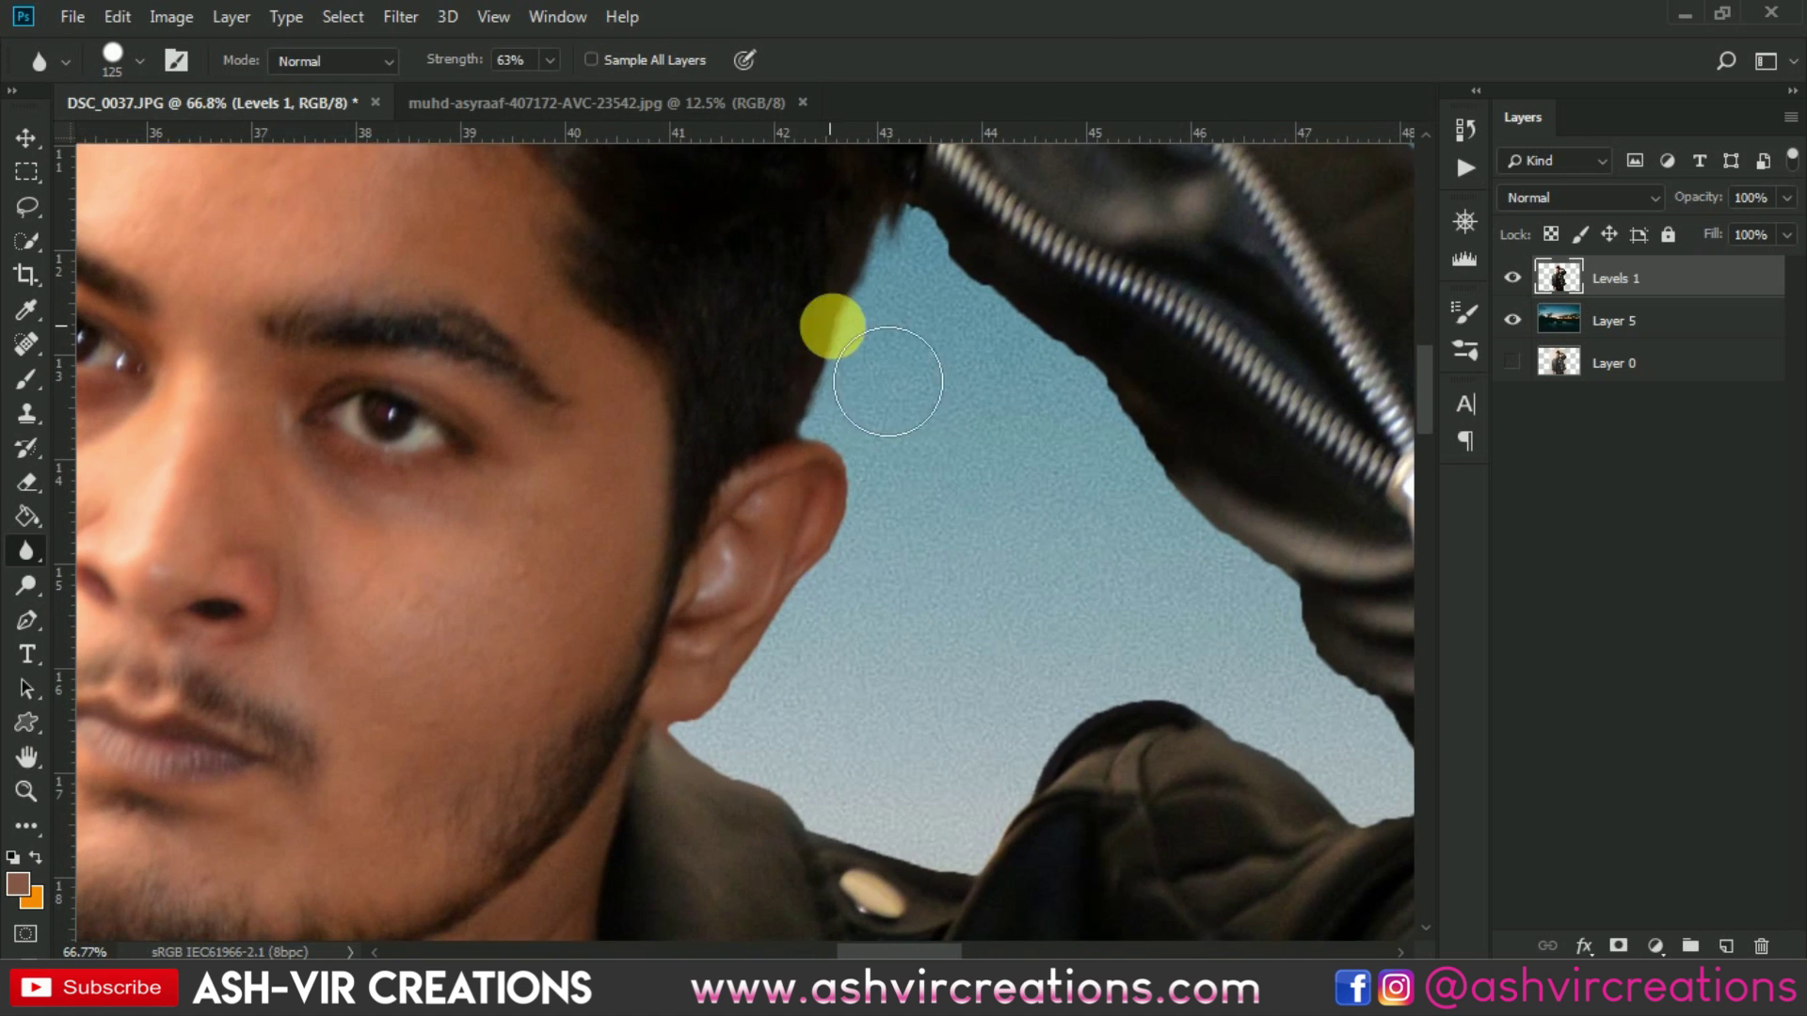
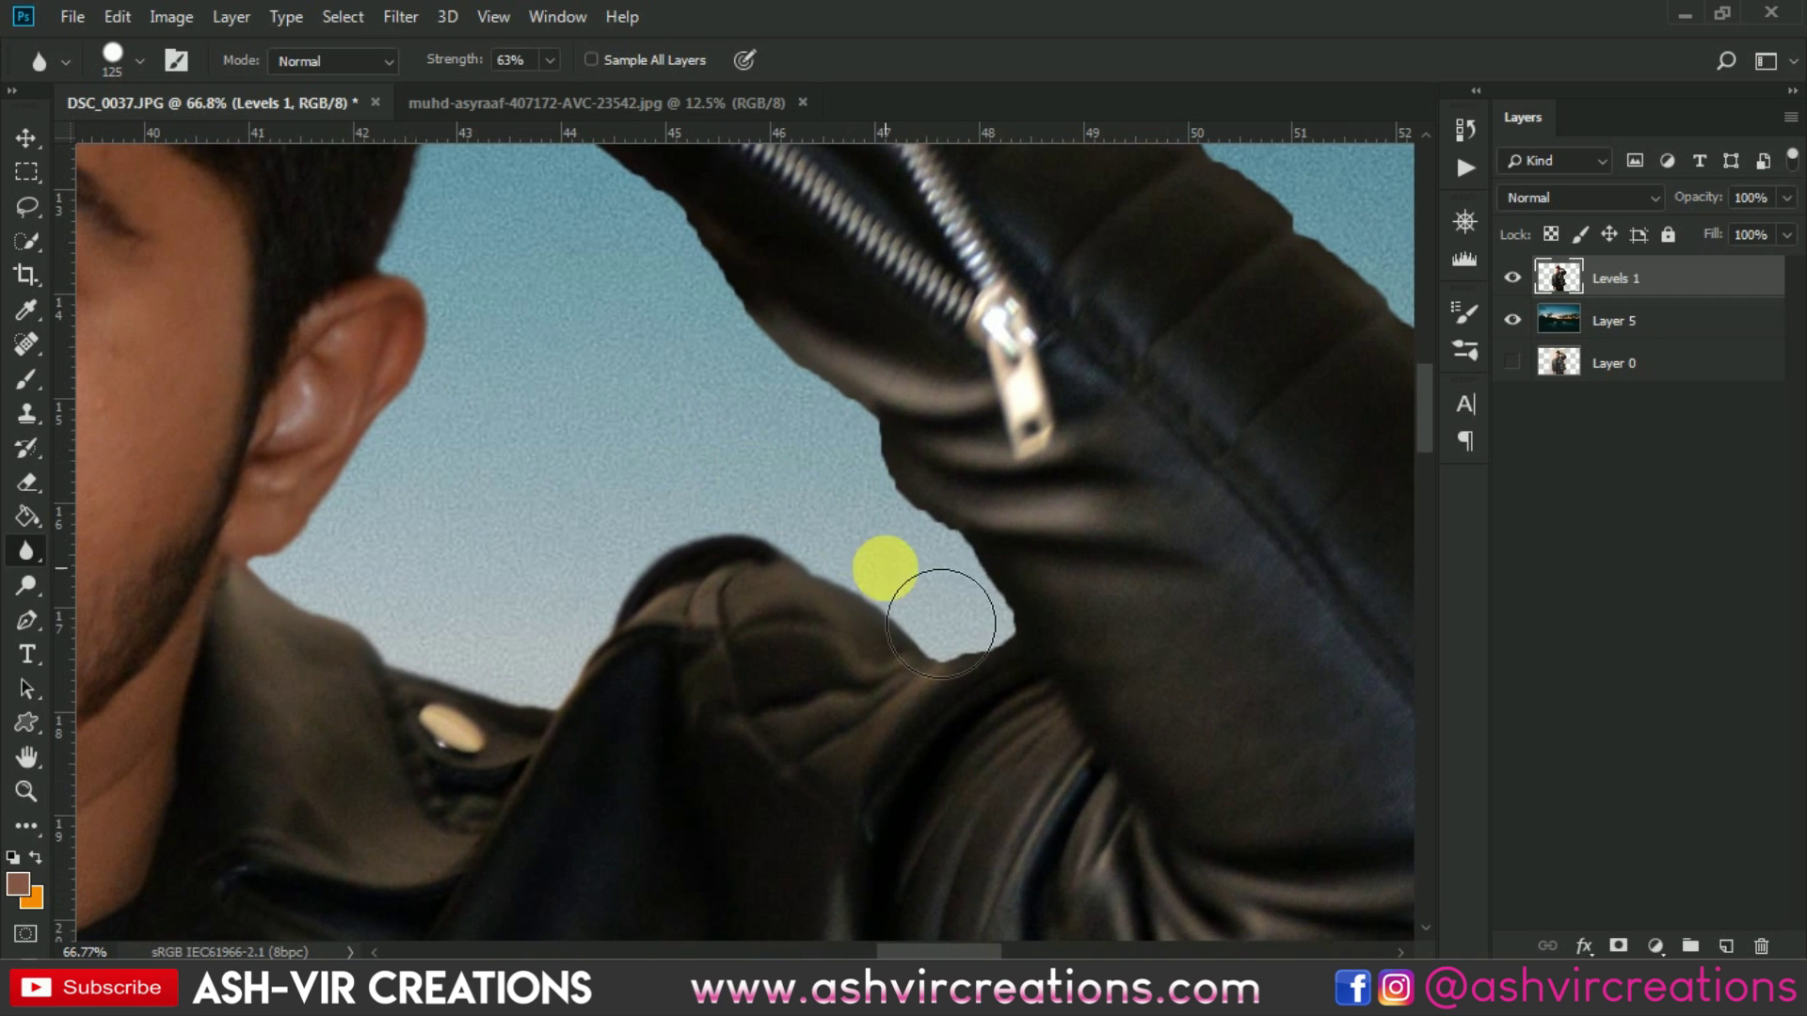
Blur the jacket edges around the gap inside the raised arm, plus the outlines of the raised hand and sleeve
{"action": "mouse_move", "coordinate": [940, 613]}
{"action": "left_mouse_down"}
{"action": "mouse_move", "coordinate": [1041, 686]}
{"action": "mouse_move", "coordinate": [857, 459]}
{"action": "mouse_move", "coordinate": [1168, 650]}
{"action": "left_mouse_up"}
{"action": "mouse_move", "coordinate": [990, 464]}
{"action": "left_mouse_down"}
{"action": "mouse_move", "coordinate": [1086, 551]}
{"action": "mouse_move", "coordinate": [855, 310]}
{"action": "mouse_move", "coordinate": [1051, 484]}
{"action": "mouse_move", "coordinate": [903, 347]}
{"action": "mouse_move", "coordinate": [1063, 592]}
{"action": "left_mouse_up"}
{"action": "scroll", "coordinate": [1081, 605], "scroll_direction": "down", "scroll_amount": 3}
{"action": "left_click_drag", "start_coordinate": [1162, 235], "coordinate": [1167, 240]}
{"action": "scroll", "coordinate": [1166, 240], "scroll_direction": "up", "scroll_amount": 4}
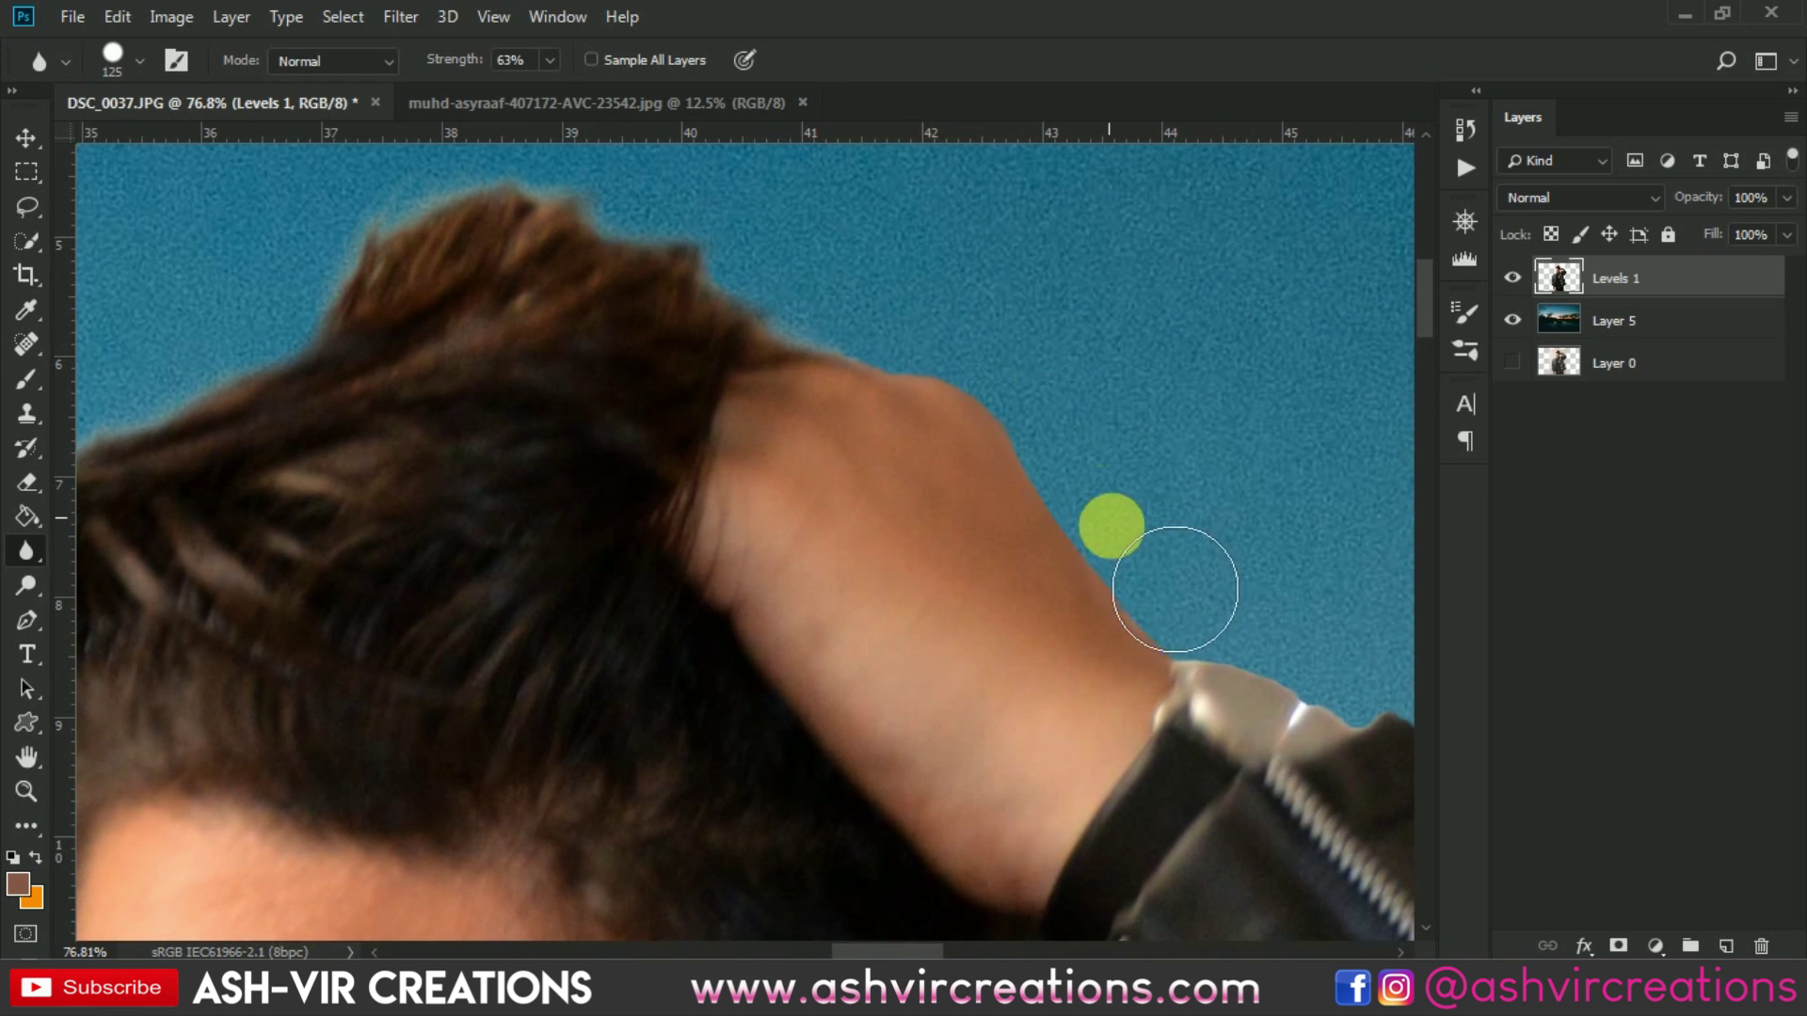
{"action": "mouse_move", "coordinate": [1175, 589]}
{"action": "left_mouse_down"}
{"action": "mouse_move", "coordinate": [1069, 443]}
{"action": "mouse_move", "coordinate": [622, 393]}
{"action": "mouse_move", "coordinate": [810, 452]}
{"action": "mouse_move", "coordinate": [1007, 650]}
{"action": "mouse_move", "coordinate": [1041, 589]}
{"action": "mouse_move", "coordinate": [765, 185]}
{"action": "mouse_move", "coordinate": [710, 278]}
{"action": "mouse_move", "coordinate": [1146, 613]}
{"action": "mouse_move", "coordinate": [763, 222]}
{"action": "mouse_move", "coordinate": [782, 351]}
{"action": "mouse_move", "coordinate": [1005, 599]}
{"action": "mouse_move", "coordinate": [838, 302]}
{"action": "mouse_move", "coordinate": [1012, 525]}
{"action": "mouse_move", "coordinate": [988, 476]}
{"action": "mouse_move", "coordinate": [1033, 493]}
{"action": "left_mouse_up"}
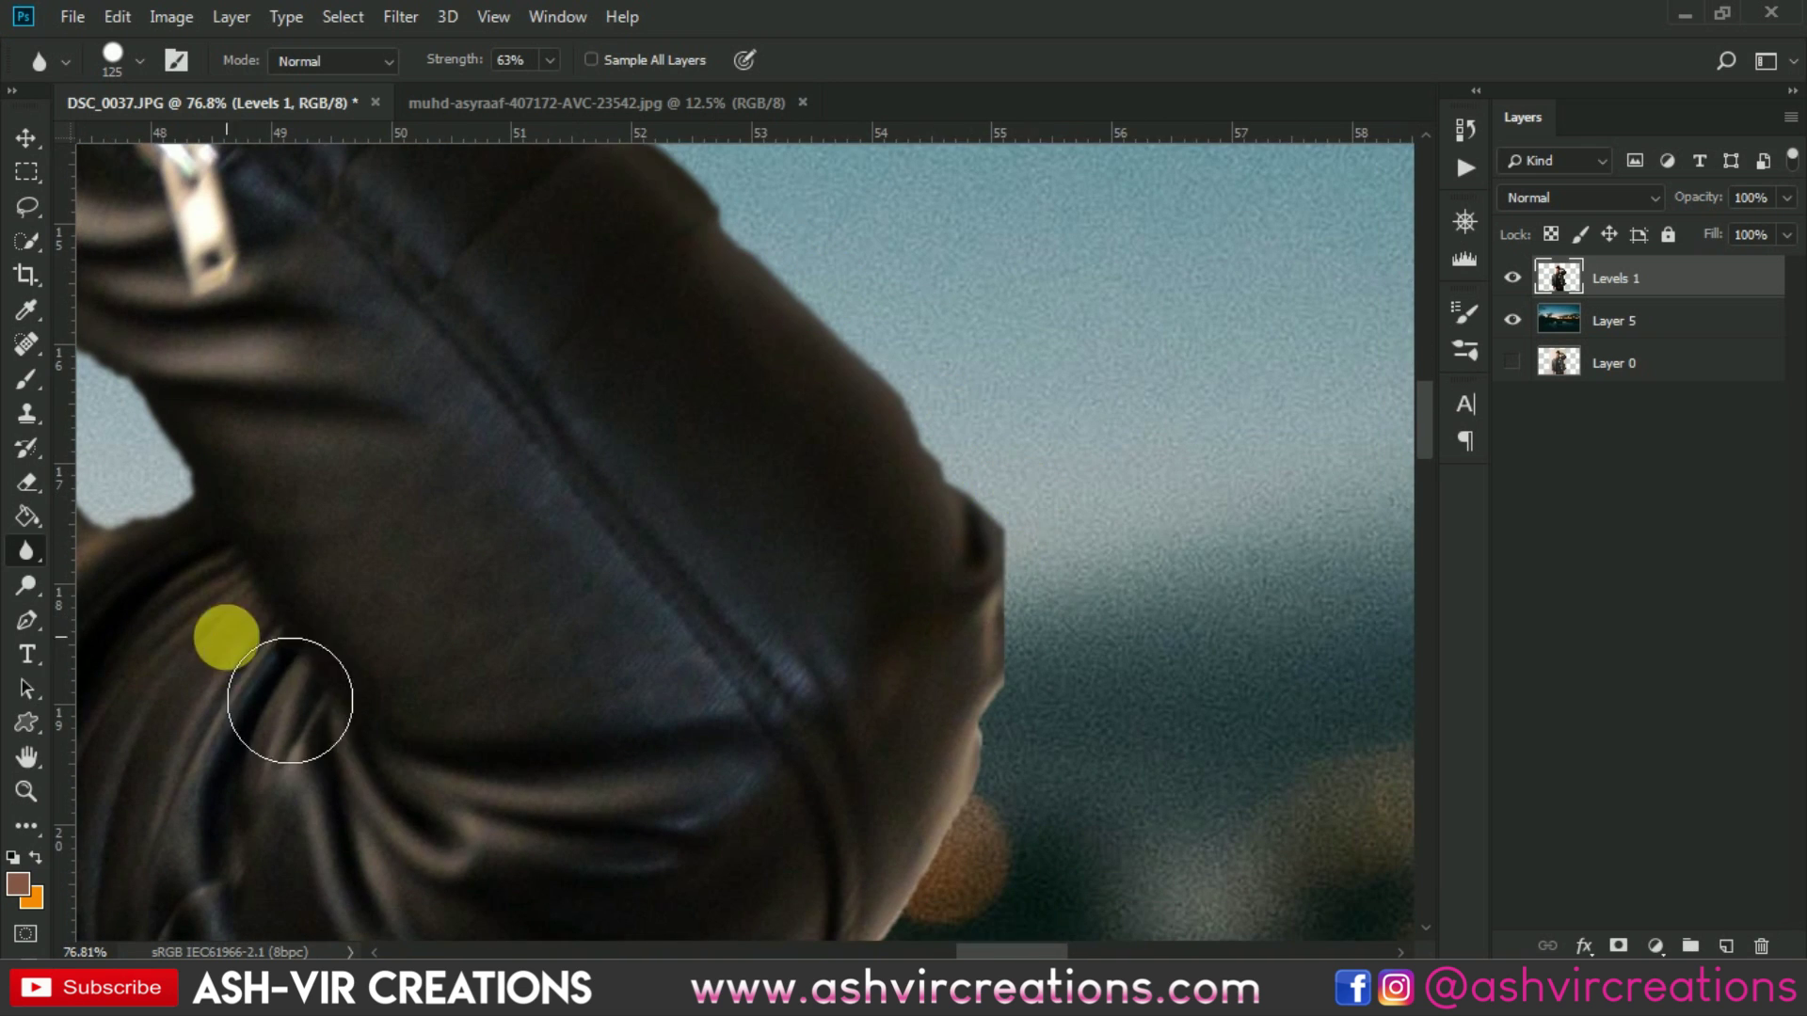
Smooth the angular elbow edge of the raised arm using the Smudge tool with a 125 px Hard Round brush at 47% strength
{"action": "mouse_move", "coordinate": [32, 553]}
{"action": "left_mouse_down"}
{"action": "mouse_move", "coordinate": [139, 574]}
{"action": "mouse_move", "coordinate": [139, 596]}
{"action": "left_mouse_up"}
{"action": "right_click", "coordinate": [1007, 593]}
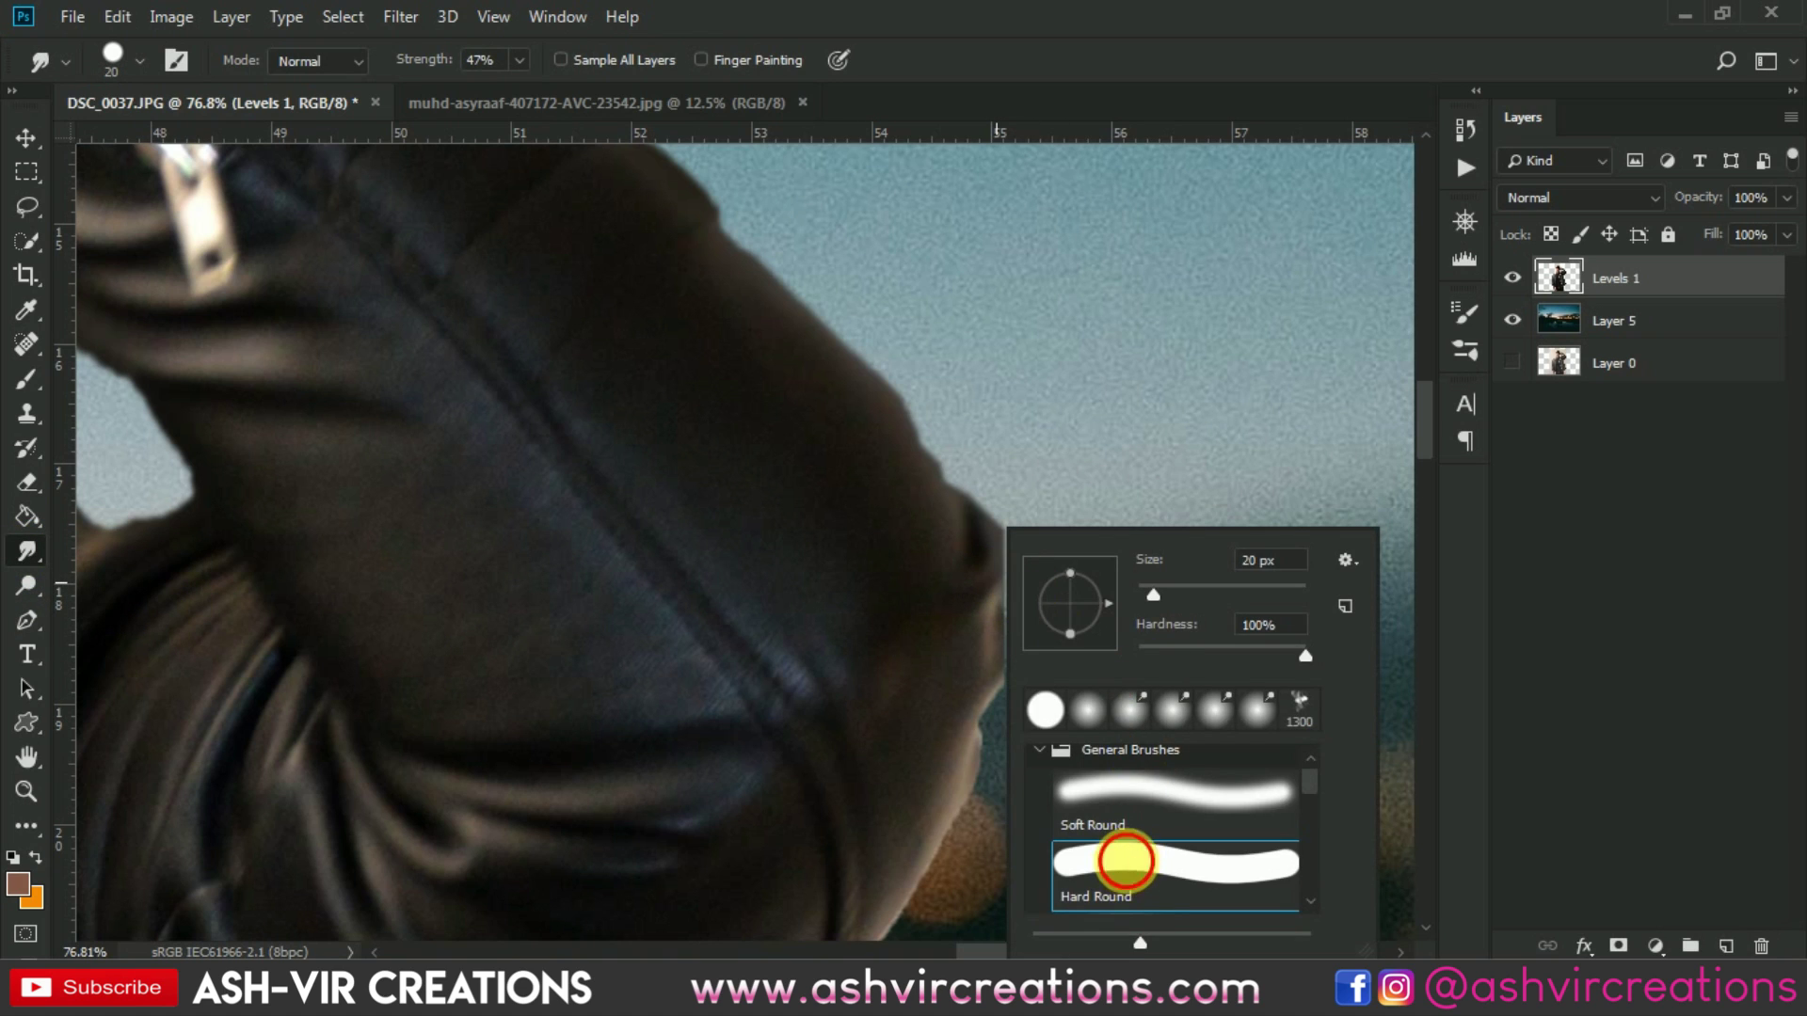
{"action": "double_click", "coordinate": [1125, 861]}
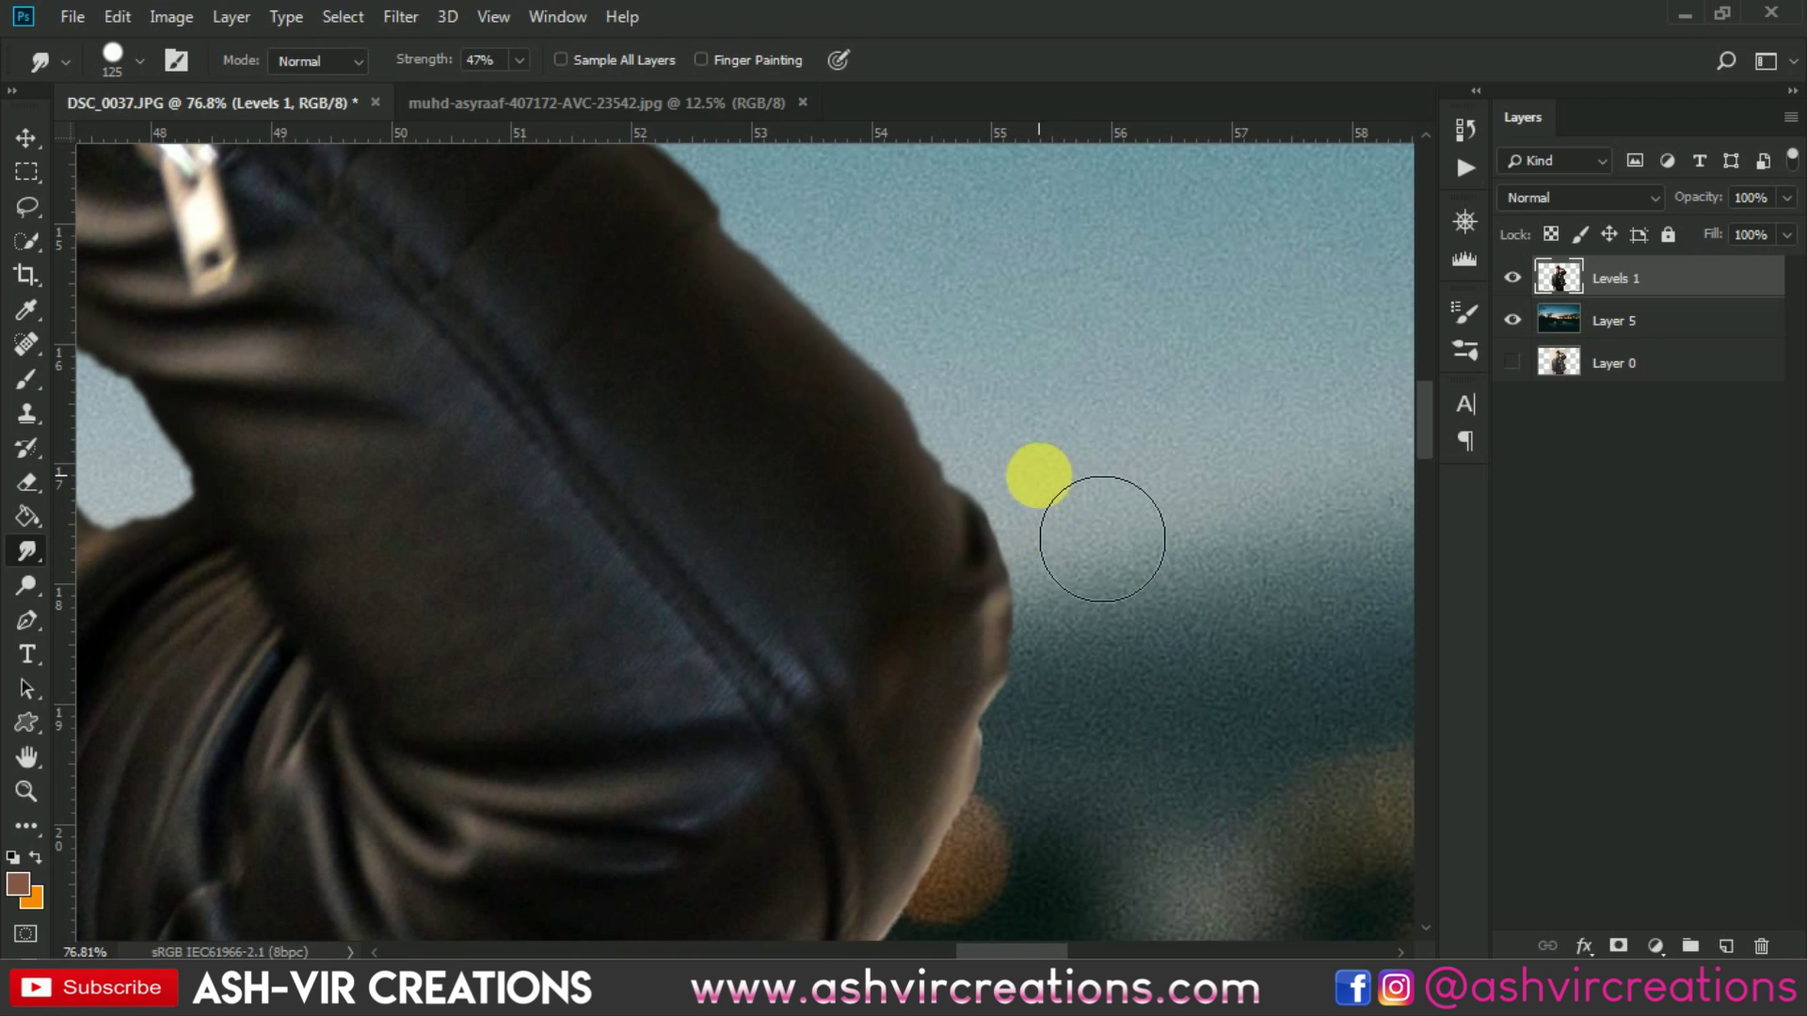
Blur the raised arm's elbow and underside, continuing down the adjacent jacket side and trouser edge with the Blur tool
{"action": "right_click", "coordinate": [32, 557]}
{"action": "left_click", "coordinate": [113, 550]}
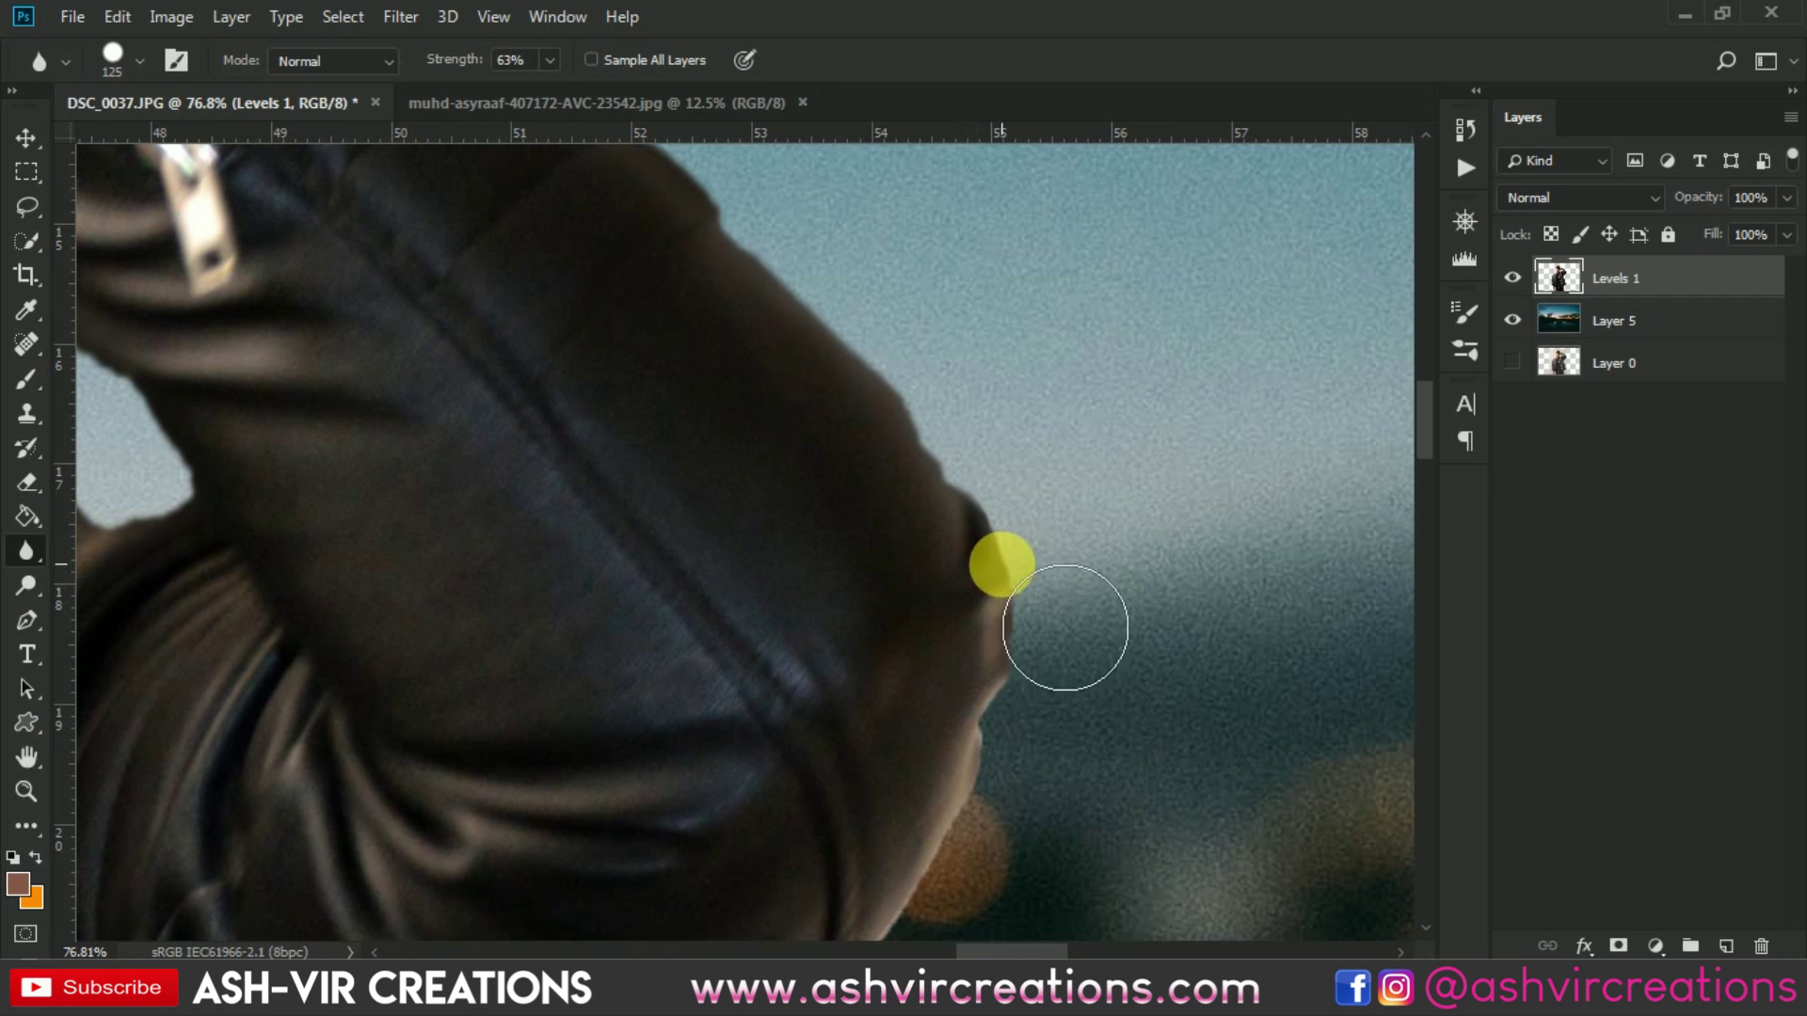
{"action": "left_click_drag", "start_coordinate": [1016, 704], "coordinate": [1081, 415]}
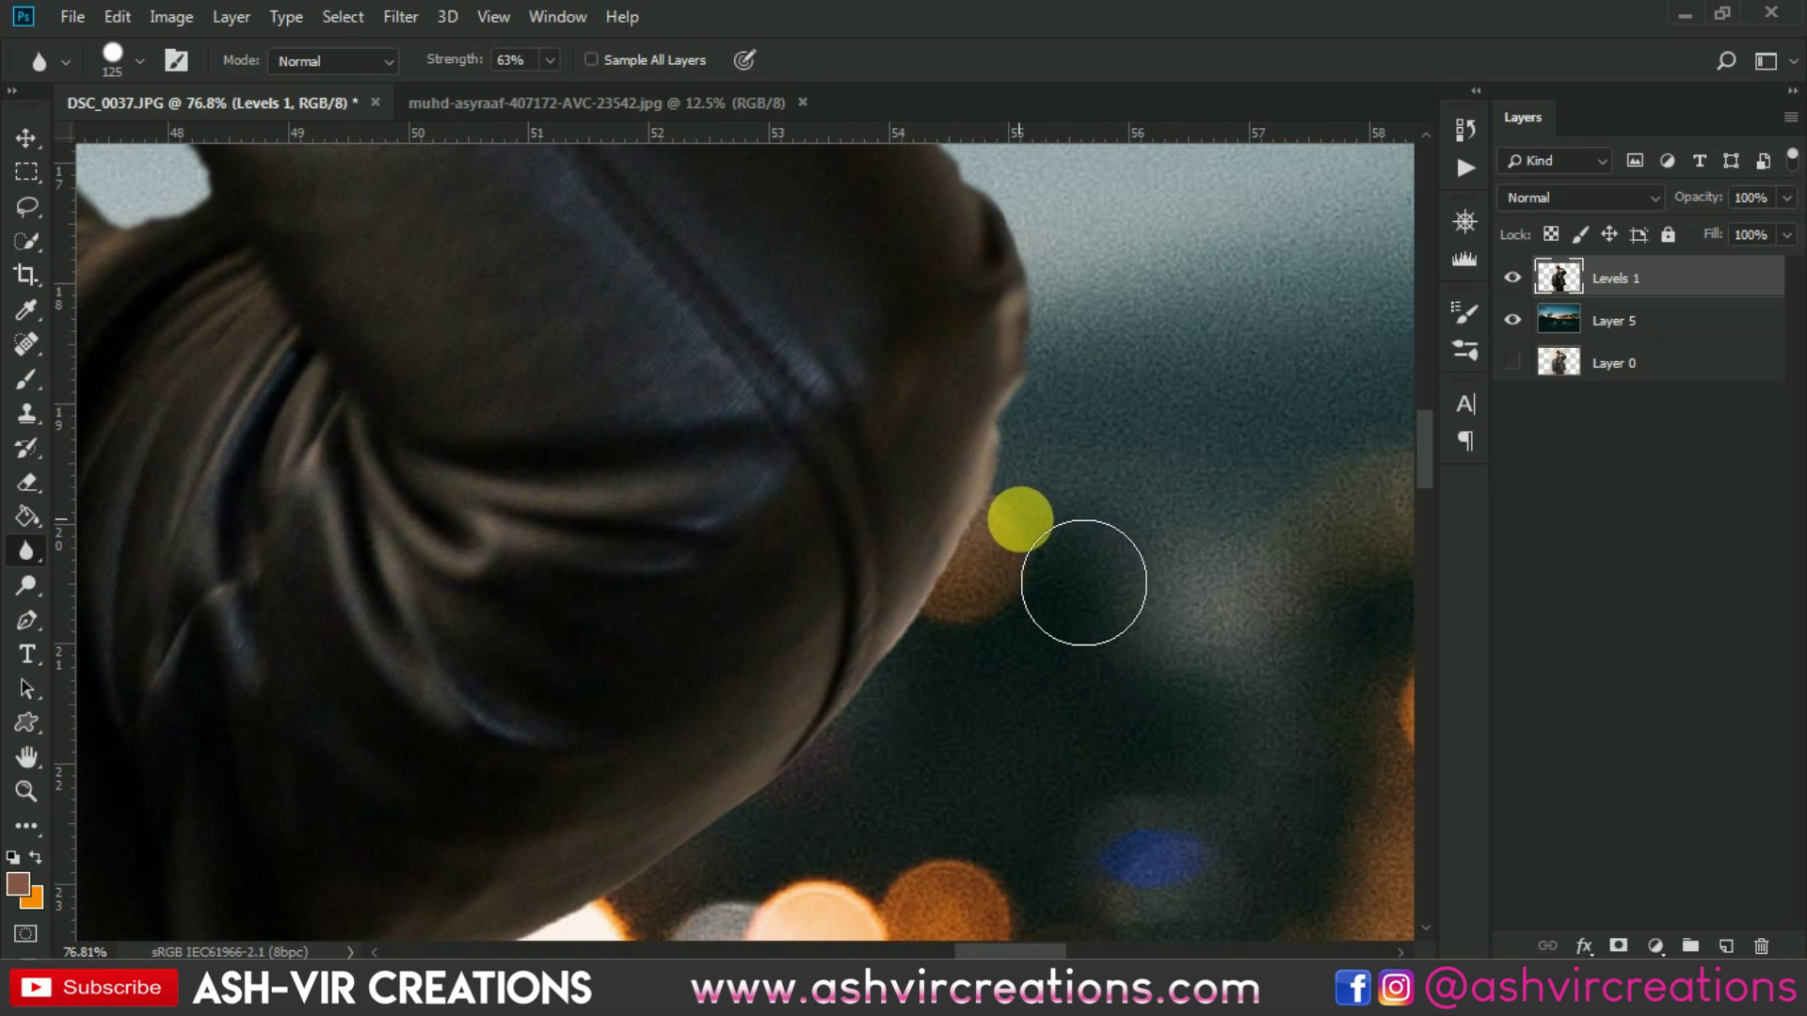
{"action": "left_click_drag", "start_coordinate": [970, 822], "coordinate": [1205, 560]}
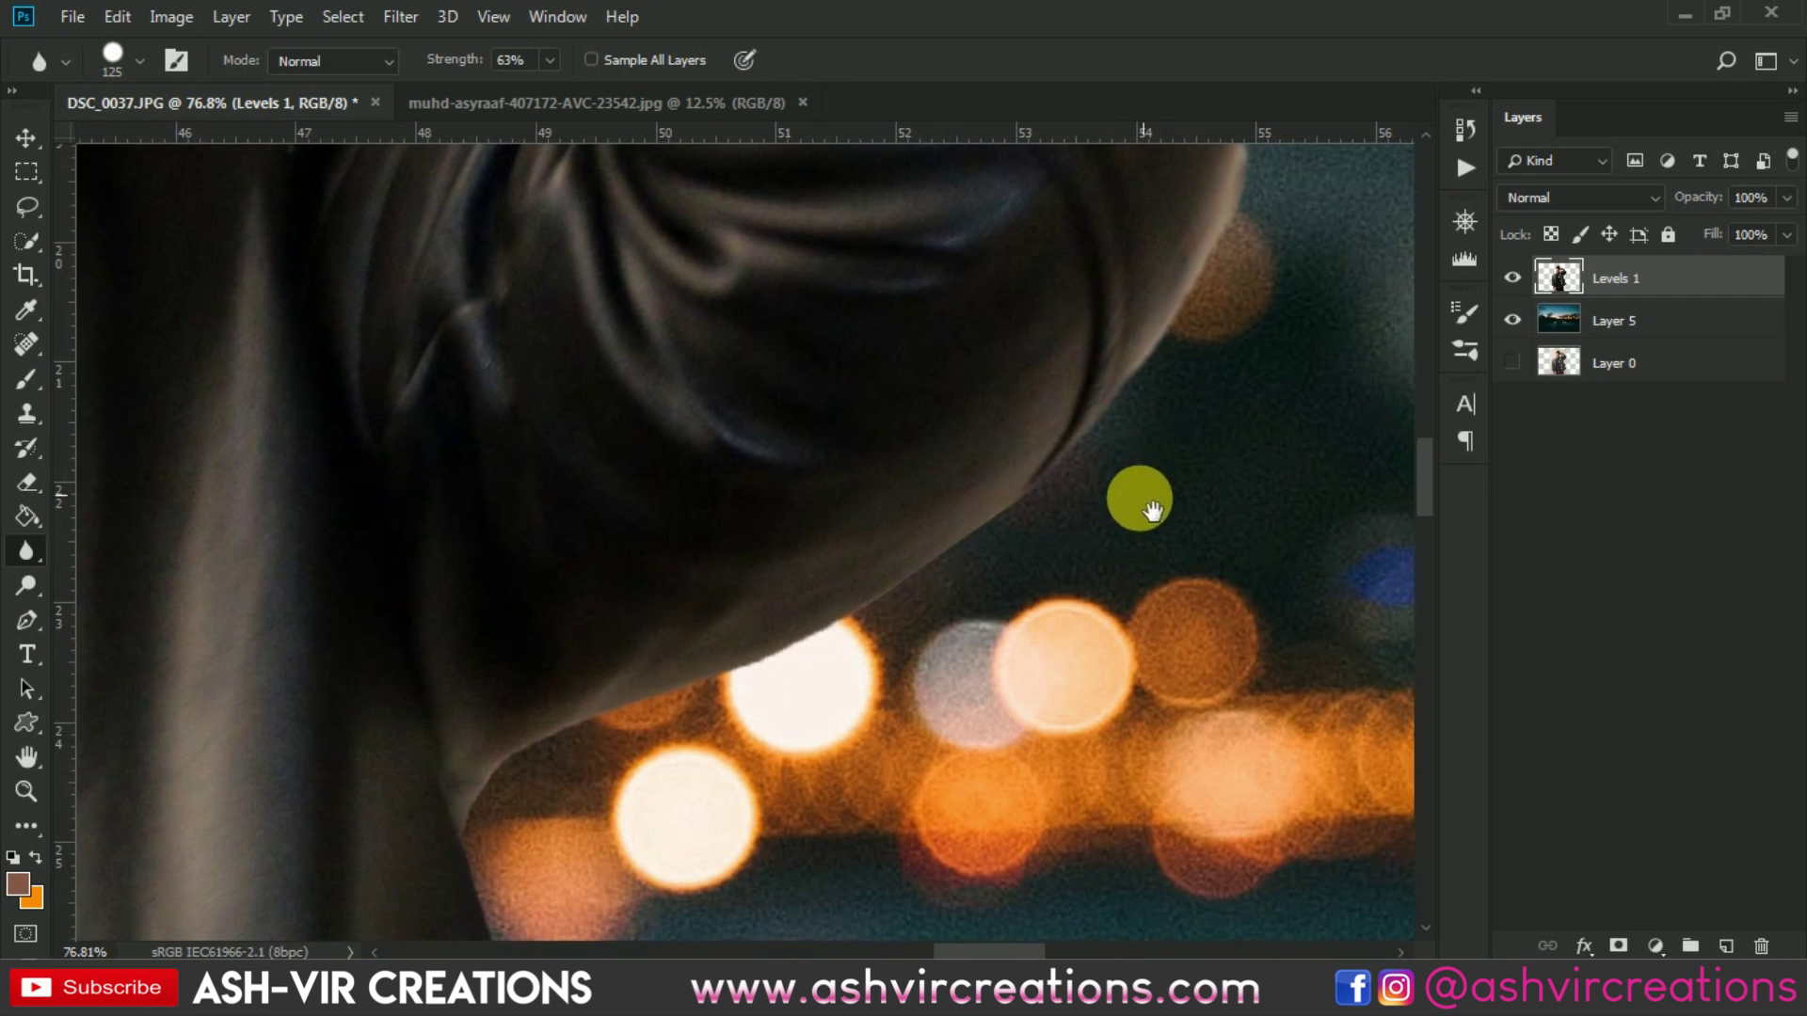
{"action": "mouse_move", "coordinate": [1049, 645]}
{"action": "left_mouse_down"}
{"action": "mouse_move", "coordinate": [855, 766]}
{"action": "mouse_move", "coordinate": [571, 845]}
{"action": "mouse_move", "coordinate": [753, 888]}
{"action": "mouse_move", "coordinate": [659, 450]}
{"action": "mouse_move", "coordinate": [527, 584]}
{"action": "mouse_move", "coordinate": [745, 762]}
{"action": "mouse_move", "coordinate": [810, 488]}
{"action": "mouse_move", "coordinate": [669, 459]}
{"action": "mouse_move", "coordinate": [605, 363]}
{"action": "mouse_move", "coordinate": [839, 818]}
{"action": "mouse_move", "coordinate": [839, 512]}
{"action": "mouse_move", "coordinate": [743, 483]}
{"action": "mouse_move", "coordinate": [884, 866]}
{"action": "mouse_move", "coordinate": [827, 565]}
{"action": "mouse_move", "coordinate": [936, 847]}
{"action": "mouse_move", "coordinate": [891, 576]}
{"action": "mouse_move", "coordinate": [758, 427]}
{"action": "left_mouse_up"}
{"action": "mouse_move", "coordinate": [758, 428]}
{"action": "left_mouse_down"}
{"action": "mouse_move", "coordinate": [810, 480]}
{"action": "mouse_move", "coordinate": [911, 718]}
{"action": "mouse_move", "coordinate": [919, 488]}
{"action": "mouse_move", "coordinate": [918, 603]}
{"action": "mouse_move", "coordinate": [682, 750]}
{"action": "mouse_move", "coordinate": [876, 541]}
{"action": "mouse_move", "coordinate": [730, 568]}
{"action": "mouse_move", "coordinate": [574, 804]}
{"action": "mouse_move", "coordinate": [786, 541]}
{"action": "mouse_move", "coordinate": [718, 528]}
{"action": "mouse_move", "coordinate": [643, 635]}
{"action": "mouse_move", "coordinate": [669, 702]}
{"action": "mouse_move", "coordinate": [744, 442]}
{"action": "mouse_move", "coordinate": [714, 448]}
{"action": "mouse_move", "coordinate": [772, 942]}
{"action": "left_mouse_up"}
{"action": "scroll", "coordinate": [811, 617], "scroll_direction": "down", "scroll_amount": 1}
{"action": "scroll", "coordinate": [746, 463], "scroll_direction": "down", "scroll_amount": 2}
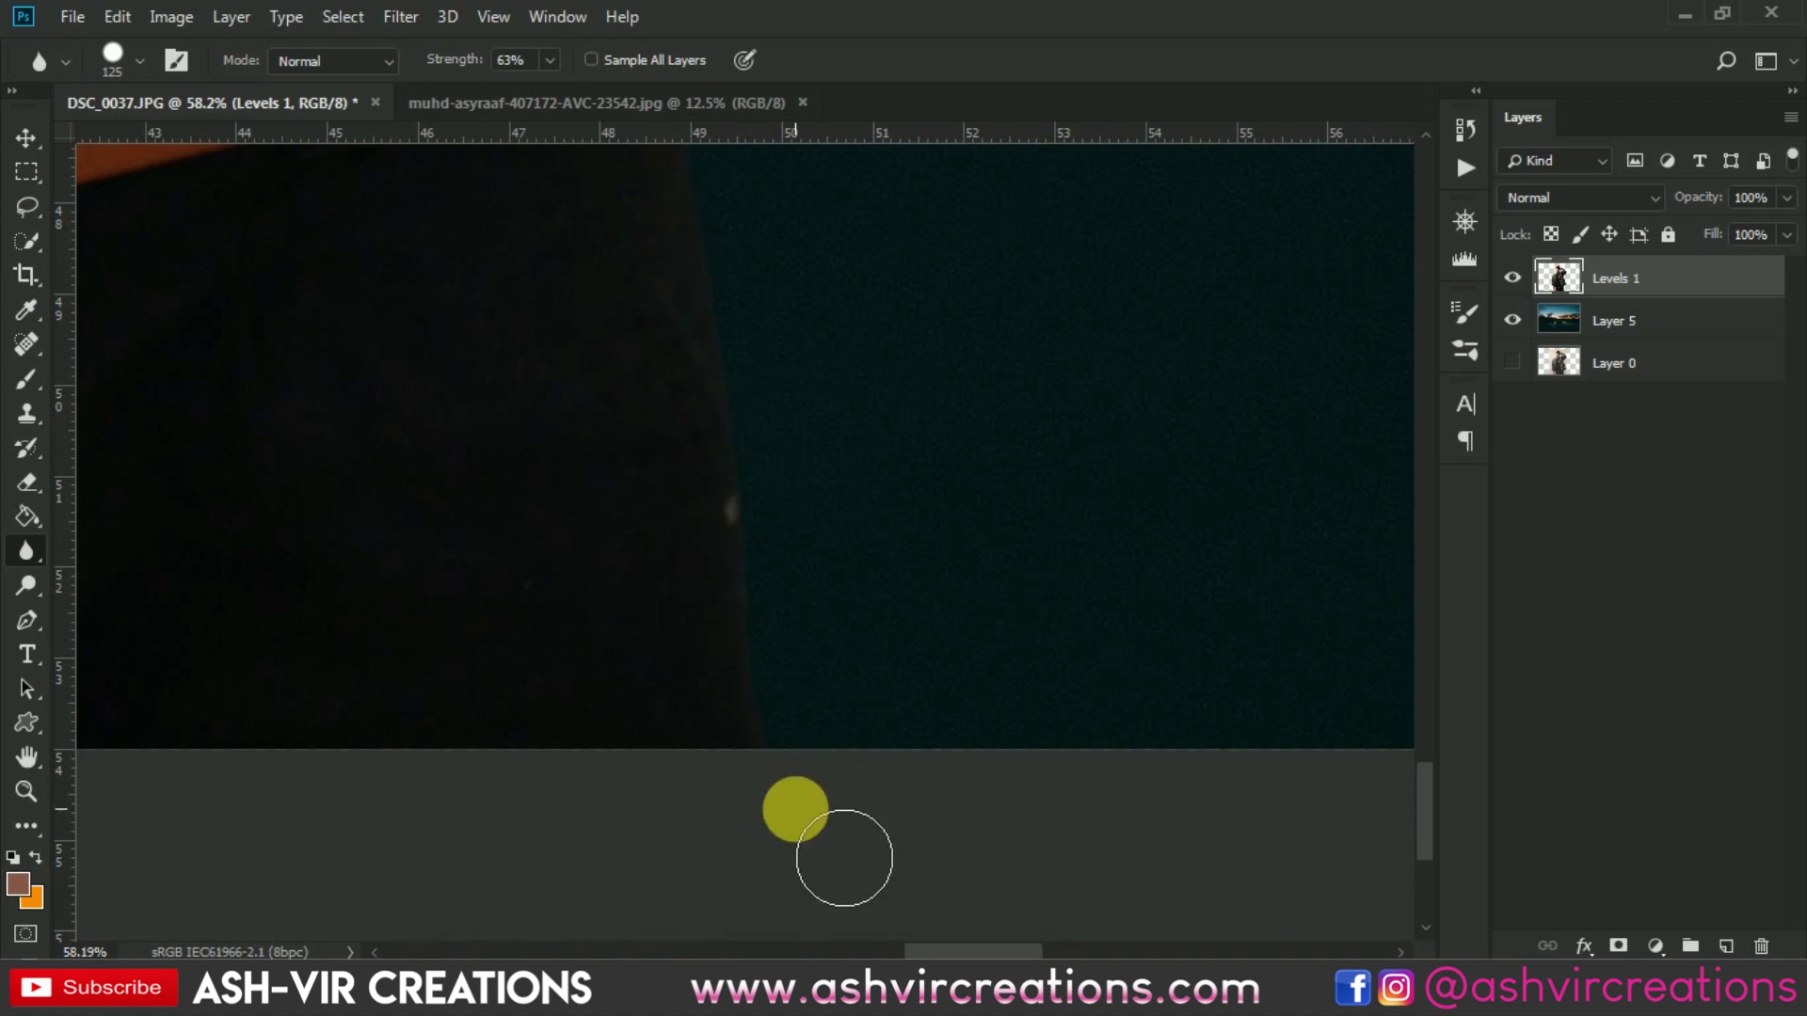
Examine the softened edges around the man's waist, sleeves, face and hair, and check the whole composite
{"action": "scroll", "coordinate": [727, 595], "scroll_direction": "down", "scroll_amount": 1}
{"action": "scroll", "coordinate": [726, 597], "scroll_direction": "down", "scroll_amount": 2}
{"action": "scroll", "coordinate": [726, 517], "scroll_direction": "up", "scroll_amount": 2}
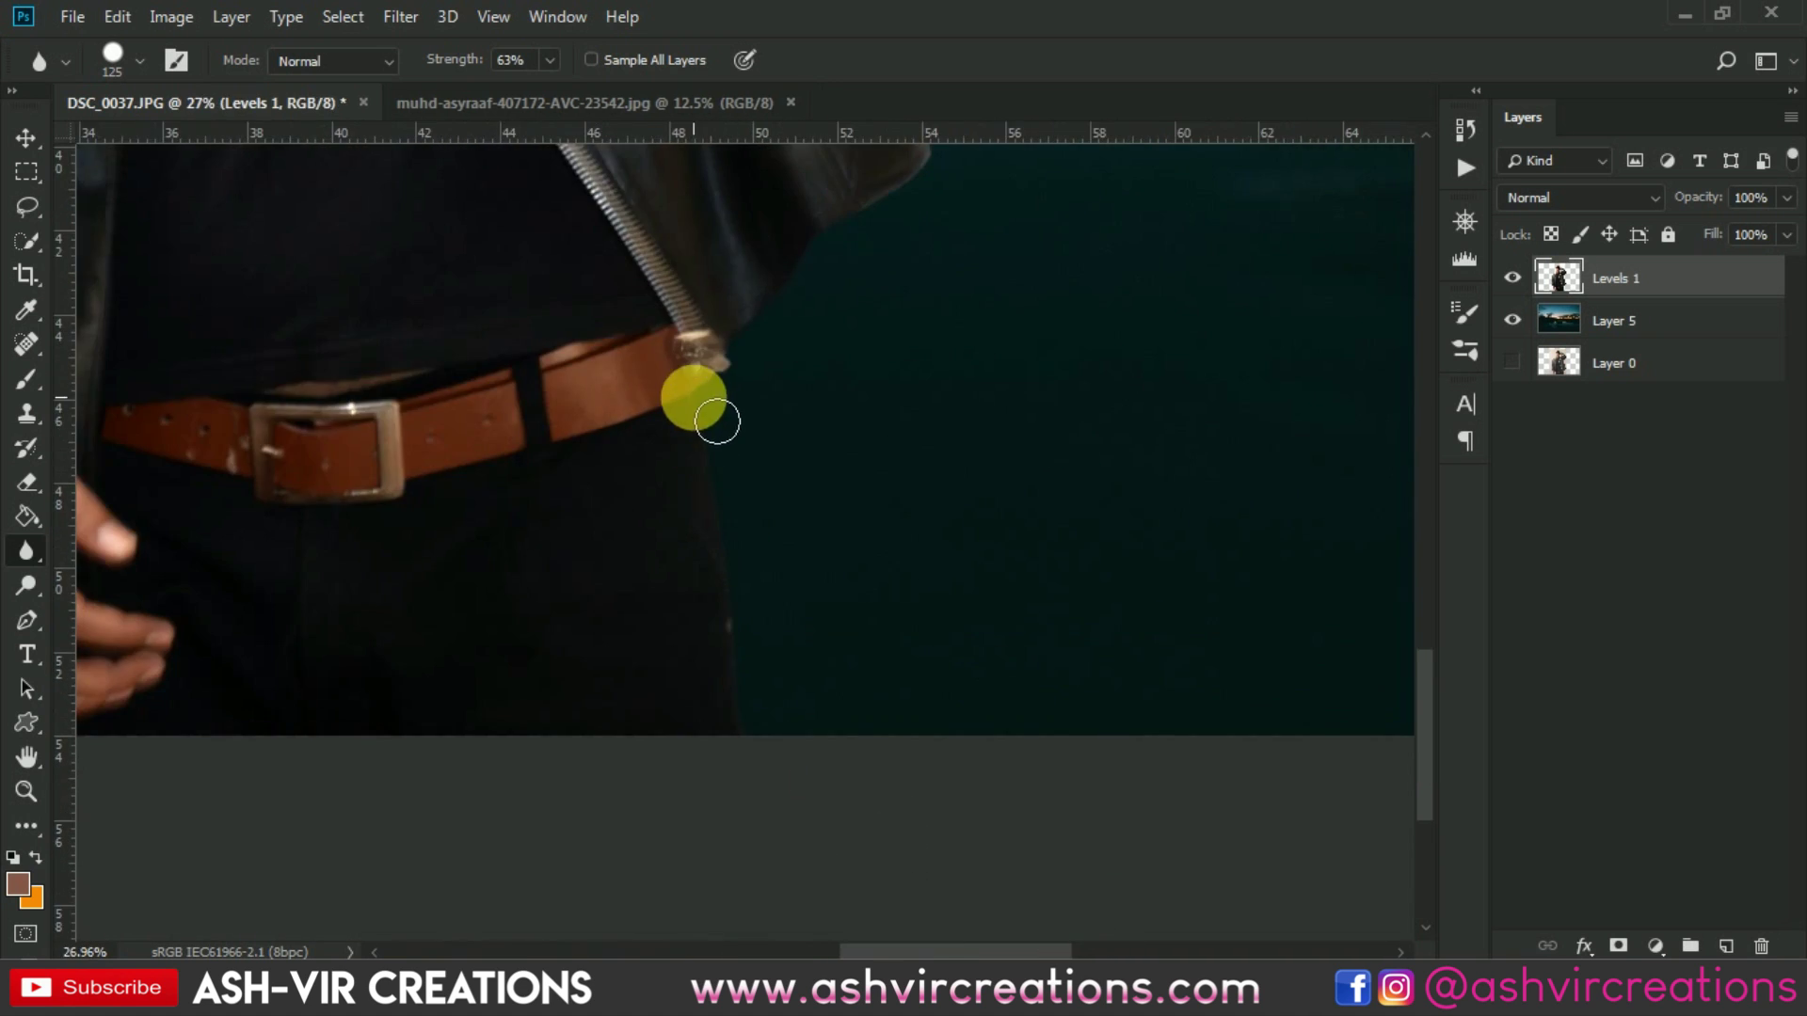
{"action": "scroll", "coordinate": [754, 525], "scroll_direction": "down", "scroll_amount": 2}
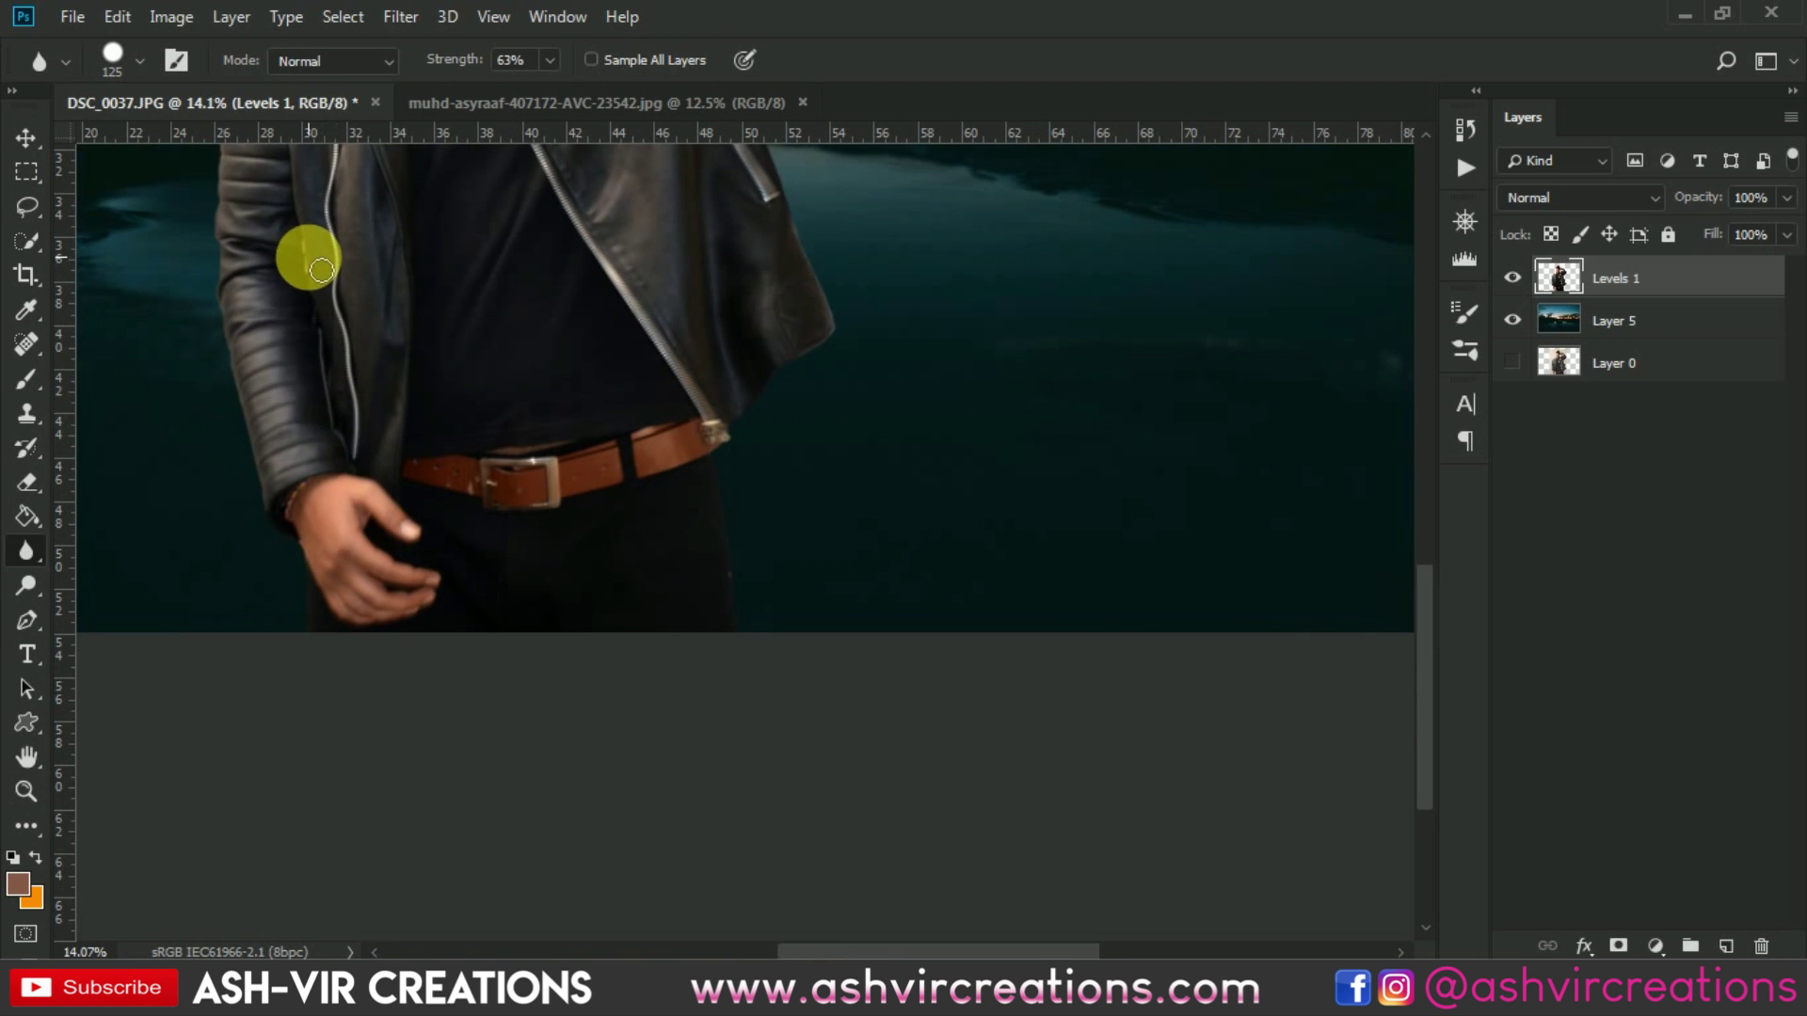
{"action": "scroll", "coordinate": [306, 257], "scroll_direction": "down", "scroll_amount": 2}
{"action": "scroll", "coordinate": [694, 355], "scroll_direction": "up", "scroll_amount": 2}
{"action": "scroll", "coordinate": [561, 299], "scroll_direction": "up", "scroll_amount": 2}
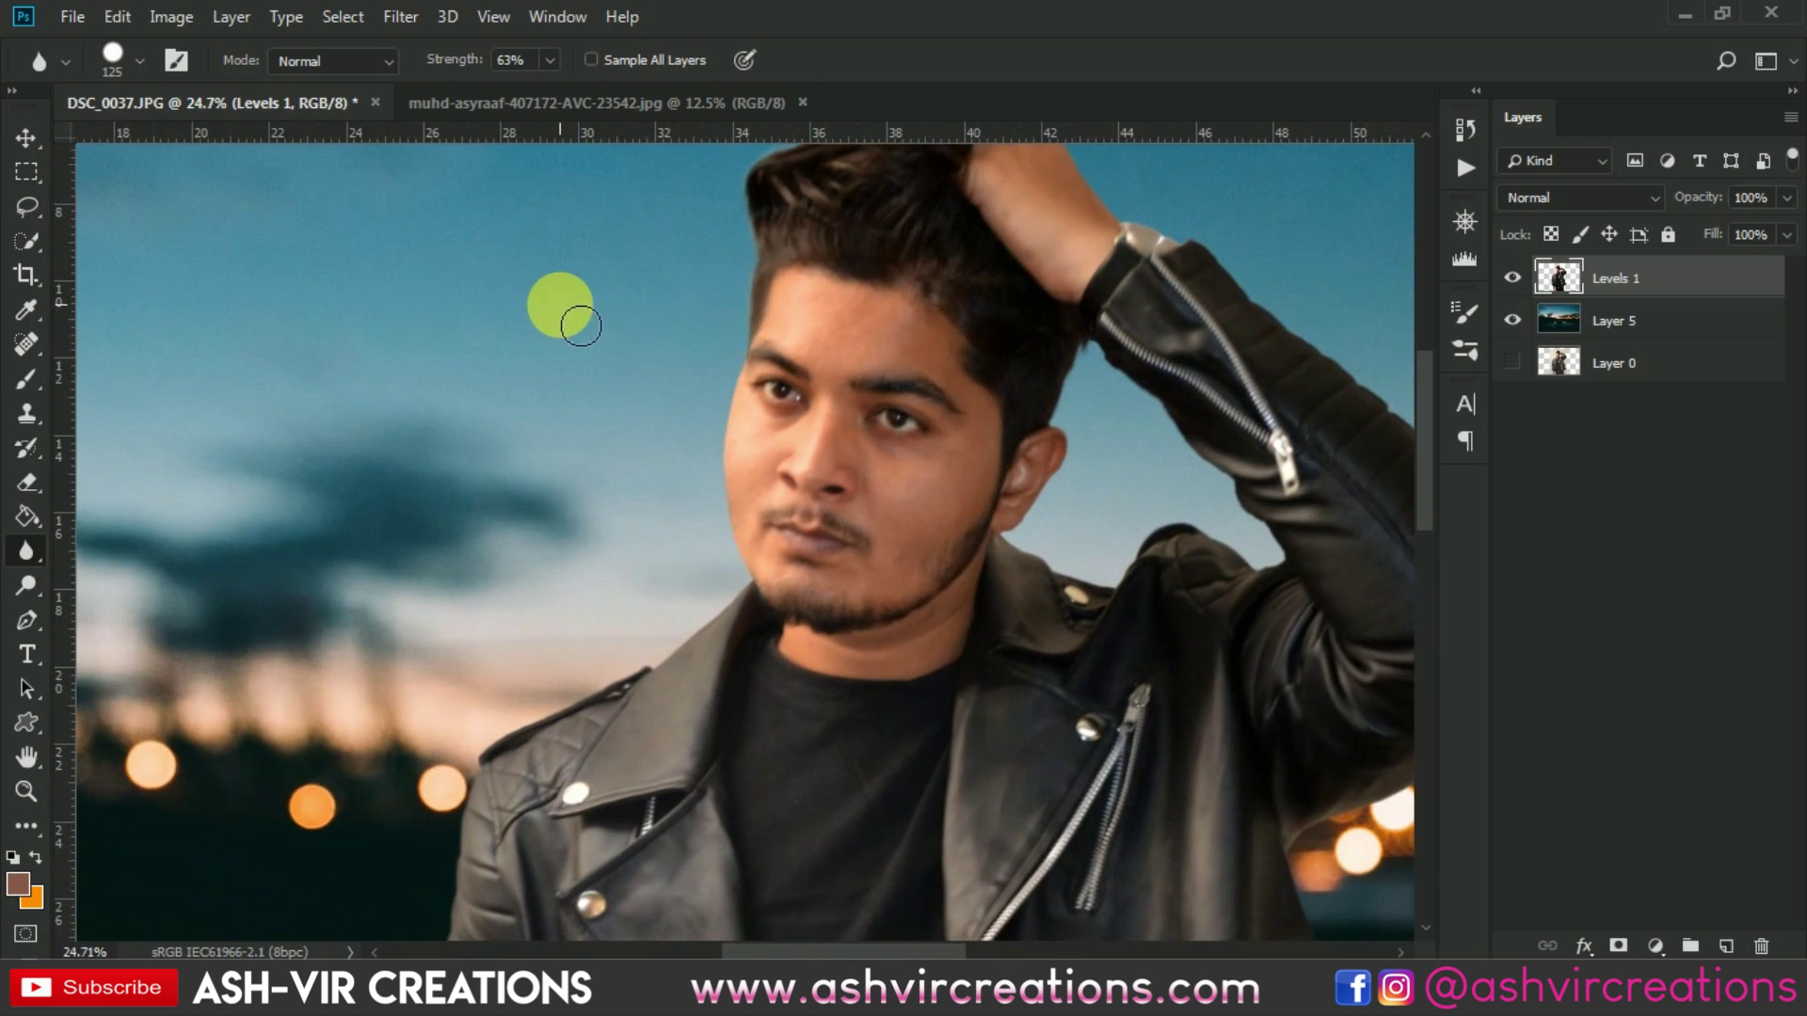
{"action": "scroll", "coordinate": [739, 354], "scroll_direction": "down", "scroll_amount": 1}
{"action": "scroll", "coordinate": [732, 347], "scroll_direction": "down", "scroll_amount": 3}
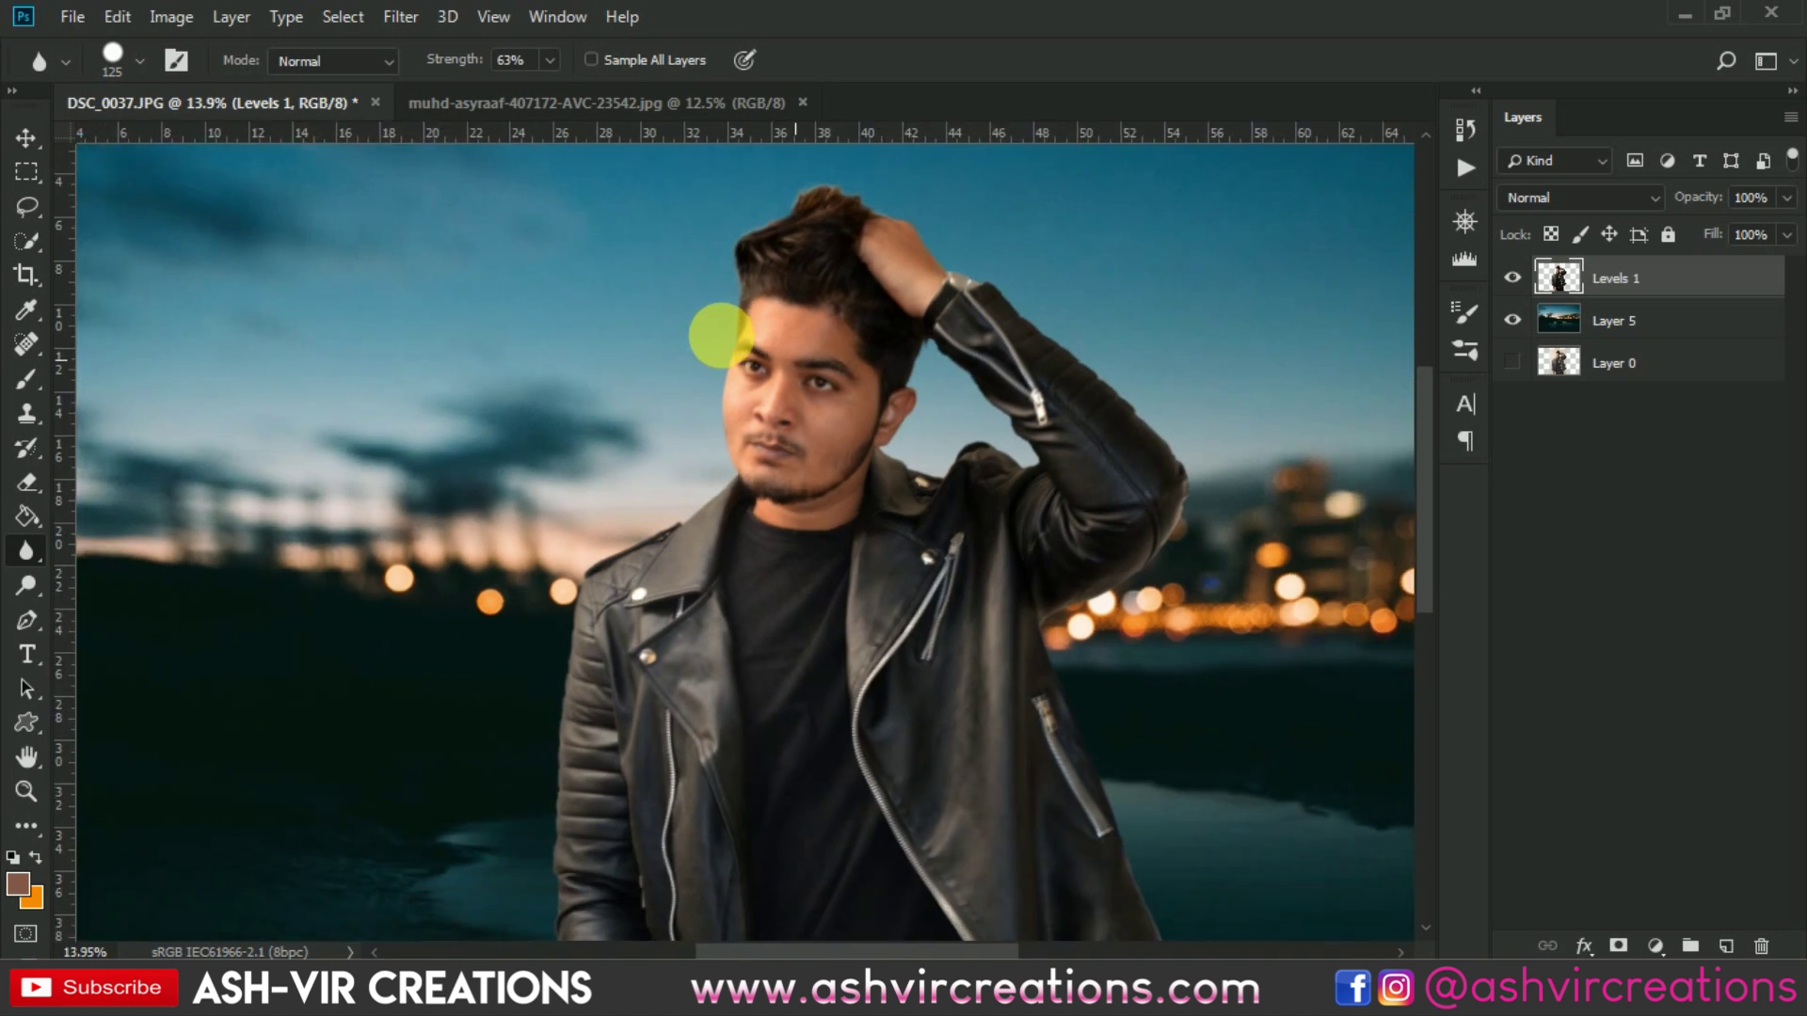
{"action": "key", "text": "v"}
{"action": "scroll", "coordinate": [723, 335], "scroll_direction": "up", "scroll_amount": 1}
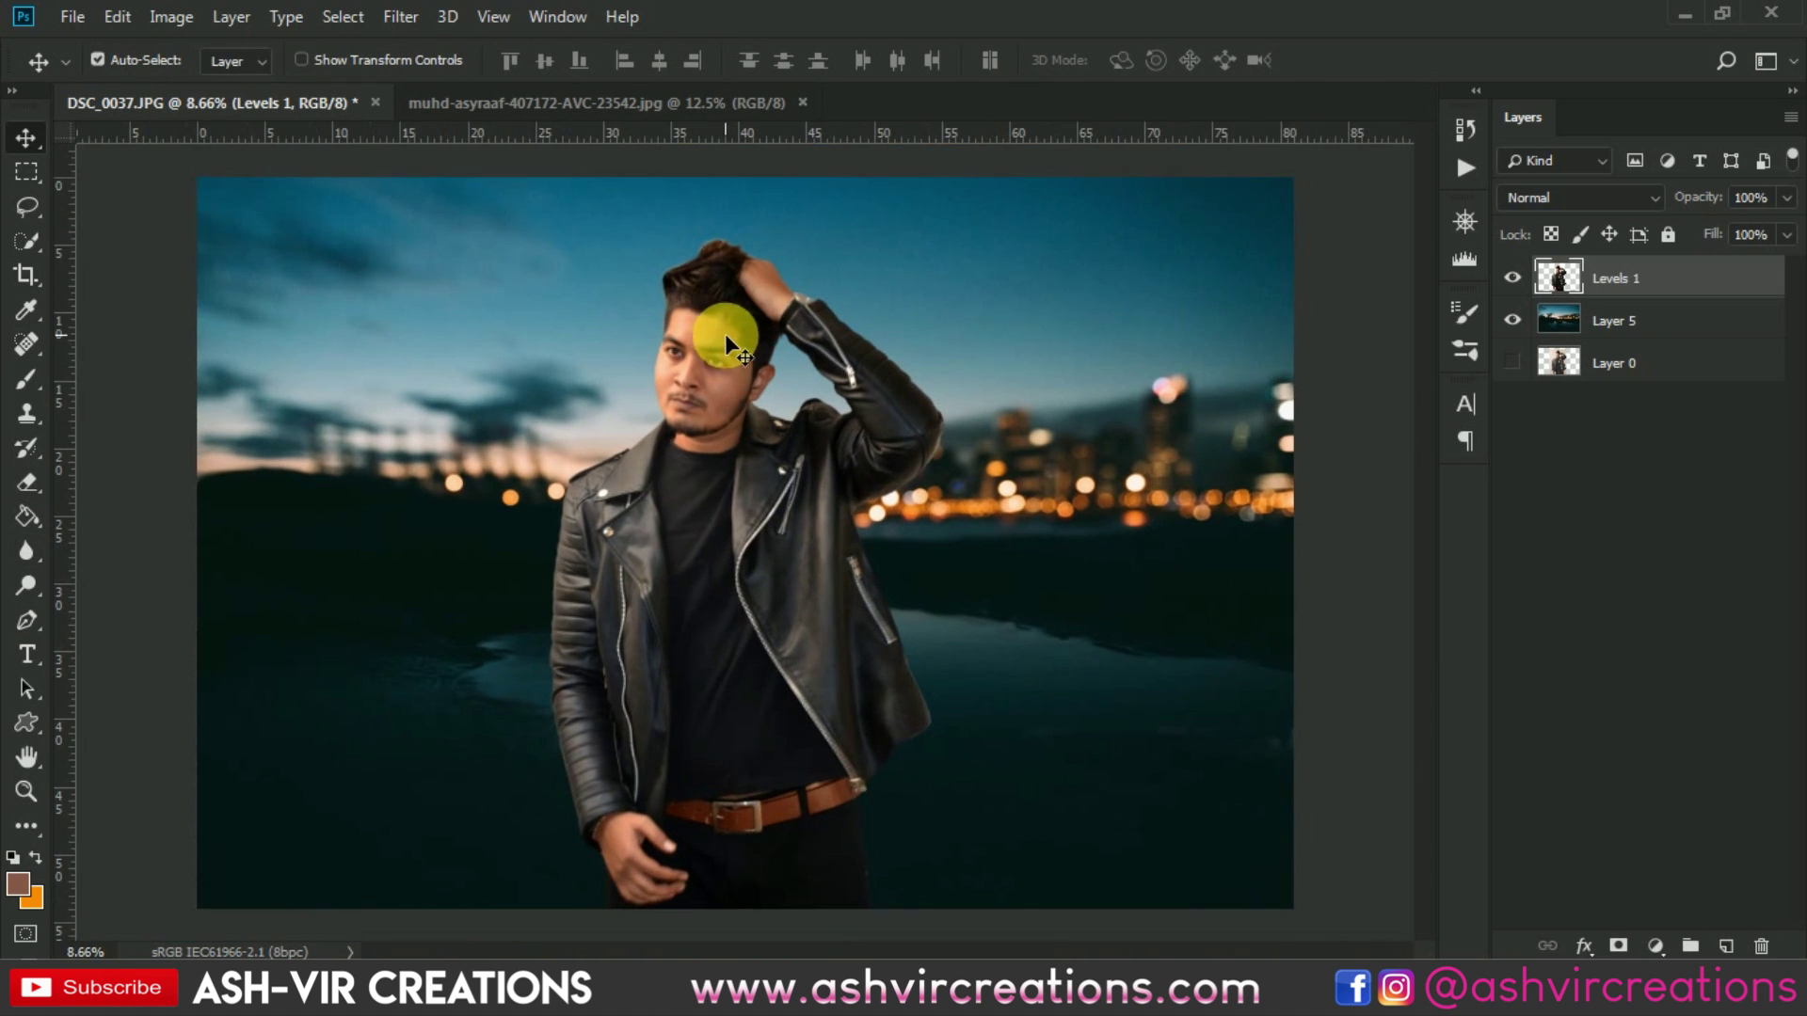
{"action": "scroll", "coordinate": [727, 333], "scroll_direction": "down", "scroll_amount": 1}
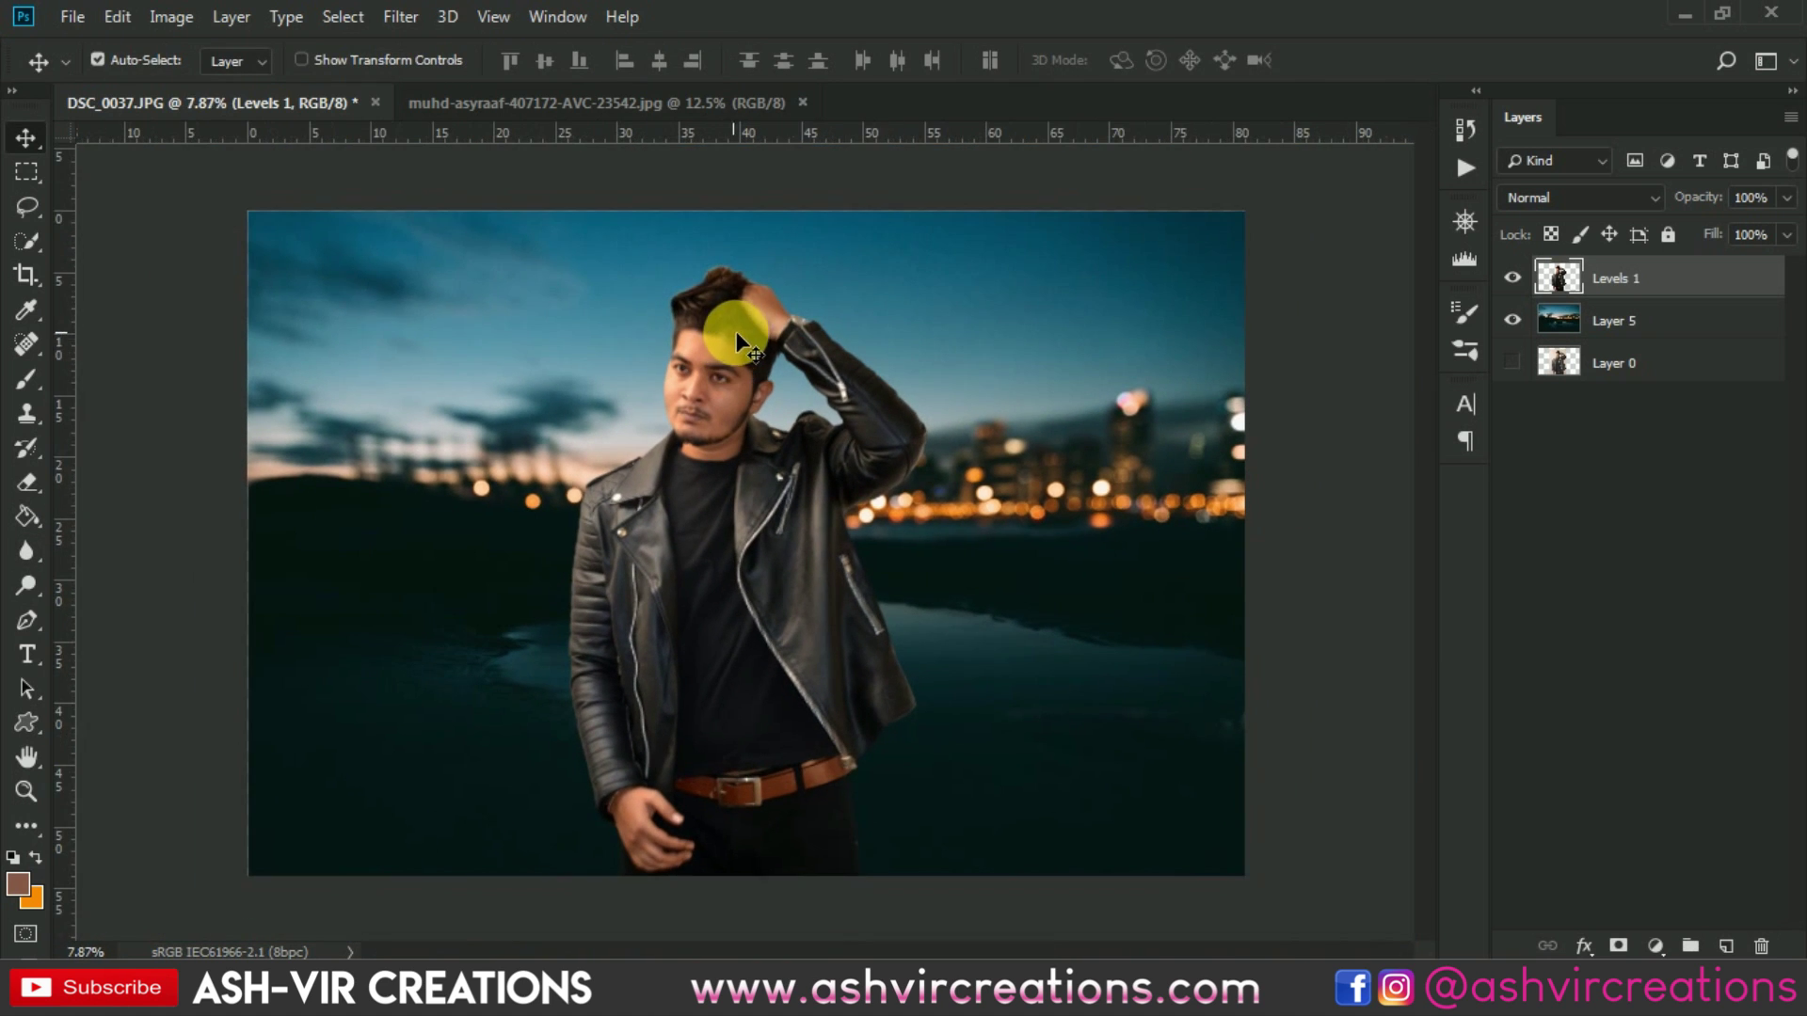
Open 3-2-motorcycle-png-image and bring the motorcycle into the DSC_0037.JPG composite as a new layer
{"action": "left_click", "coordinate": [70, 17]}
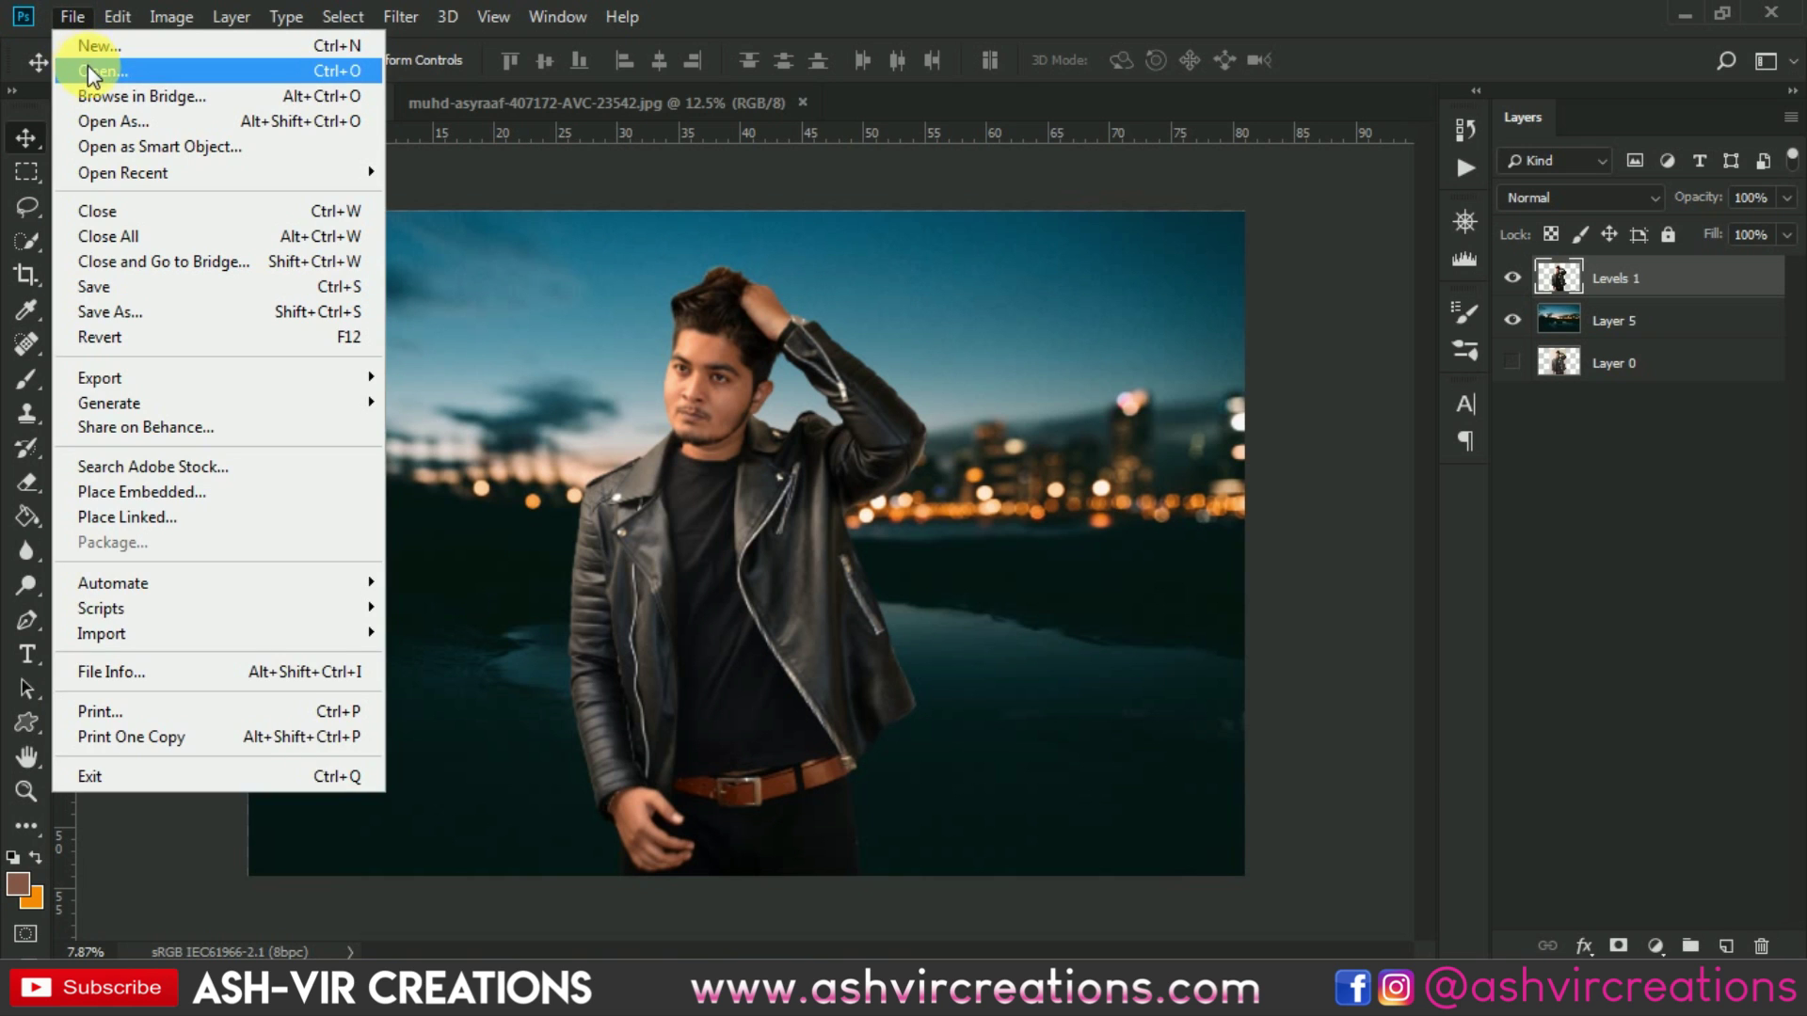
{"action": "left_click", "coordinate": [88, 67]}
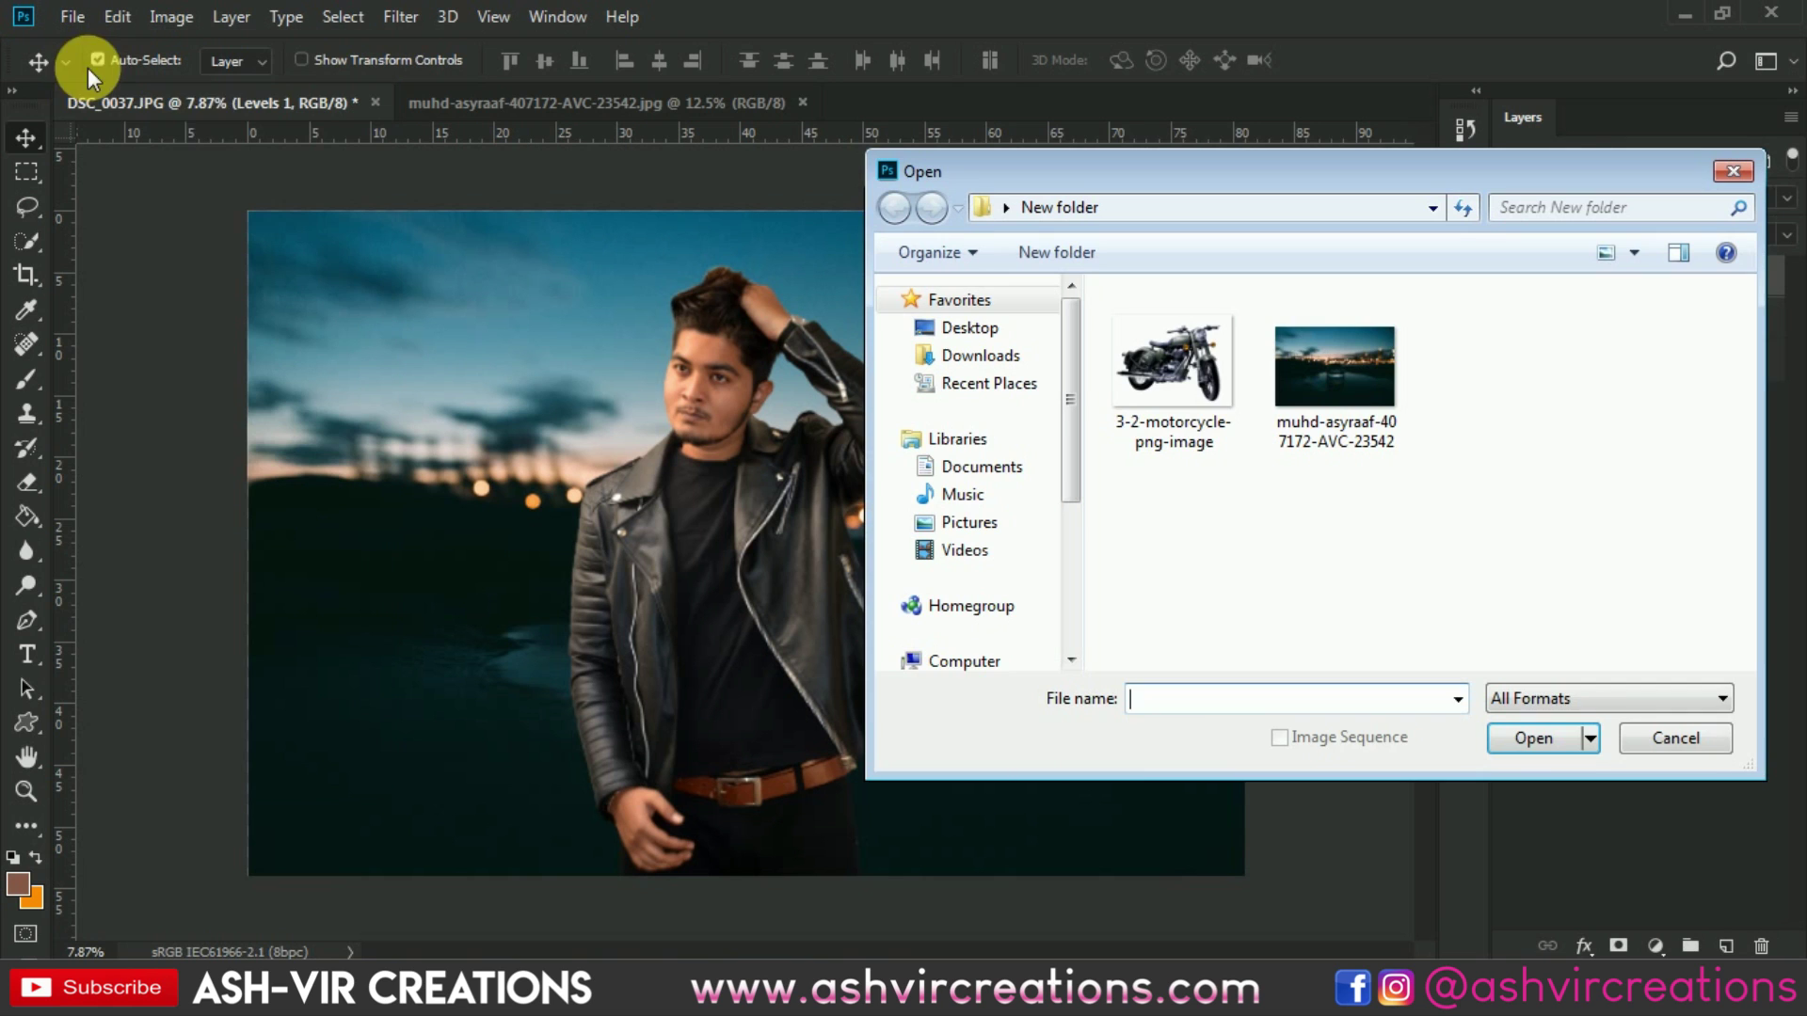
{"action": "double_click", "coordinate": [1208, 365]}
{"action": "left_click_drag", "start_coordinate": [811, 416], "coordinate": [730, 399]}
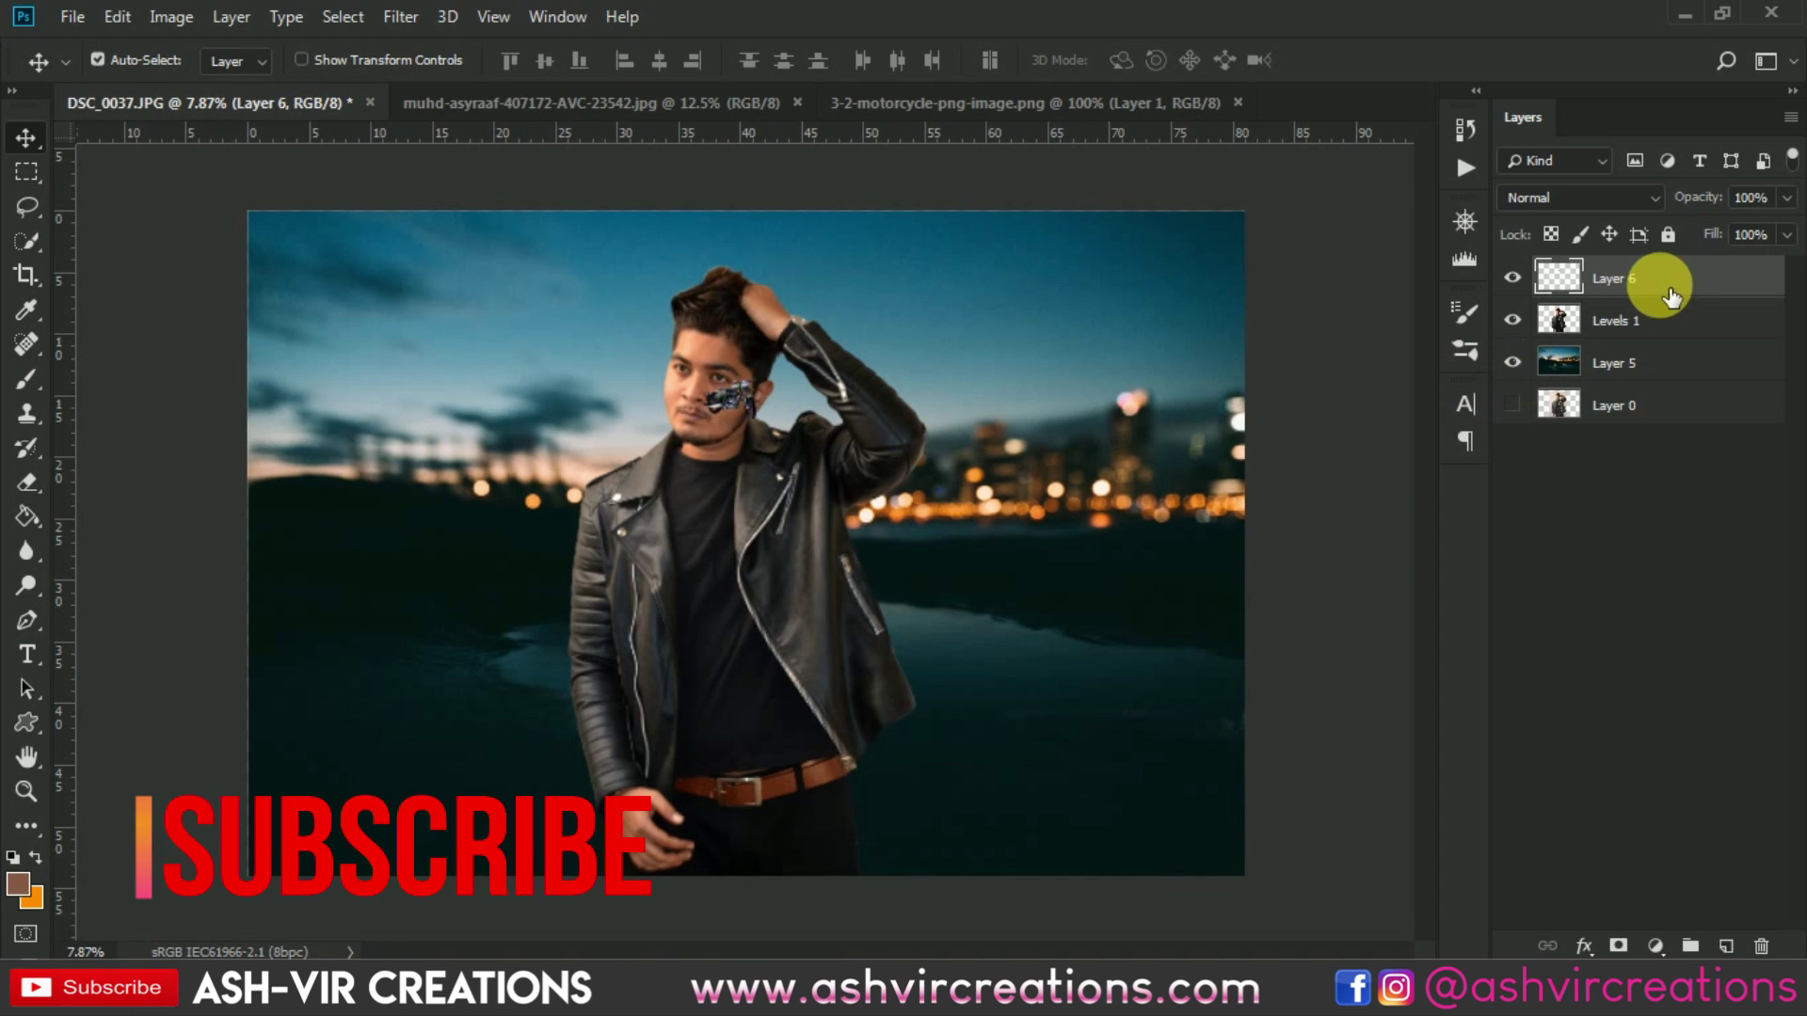
Move the motorcycle's Layer 6 beneath the man's Levels 1 layer, enlarge it to about 1400%, and place it to the lower right behind him
{"action": "left_click_drag", "start_coordinate": [1667, 295], "coordinate": [1656, 340]}
{"action": "left_click", "coordinate": [117, 16]}
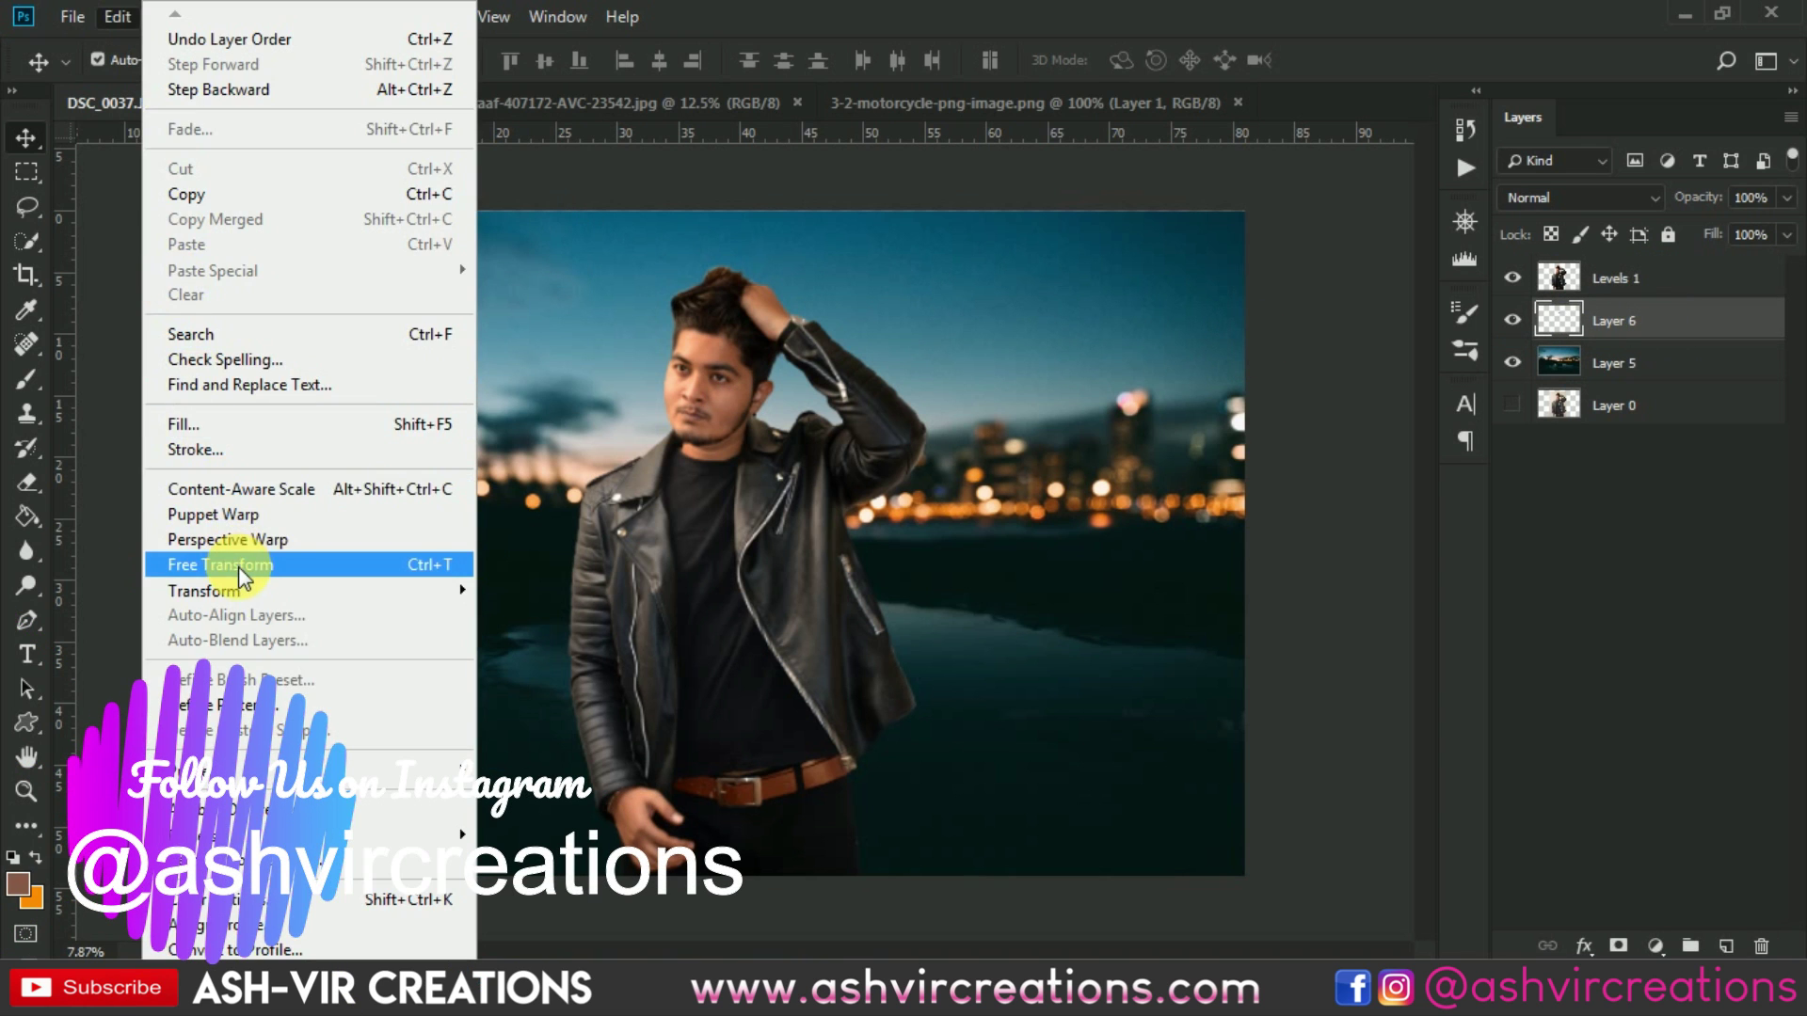
{"action": "left_click", "coordinate": [239, 567]}
{"action": "left_click_drag", "start_coordinate": [921, 530], "coordinate": [1059, 602]}
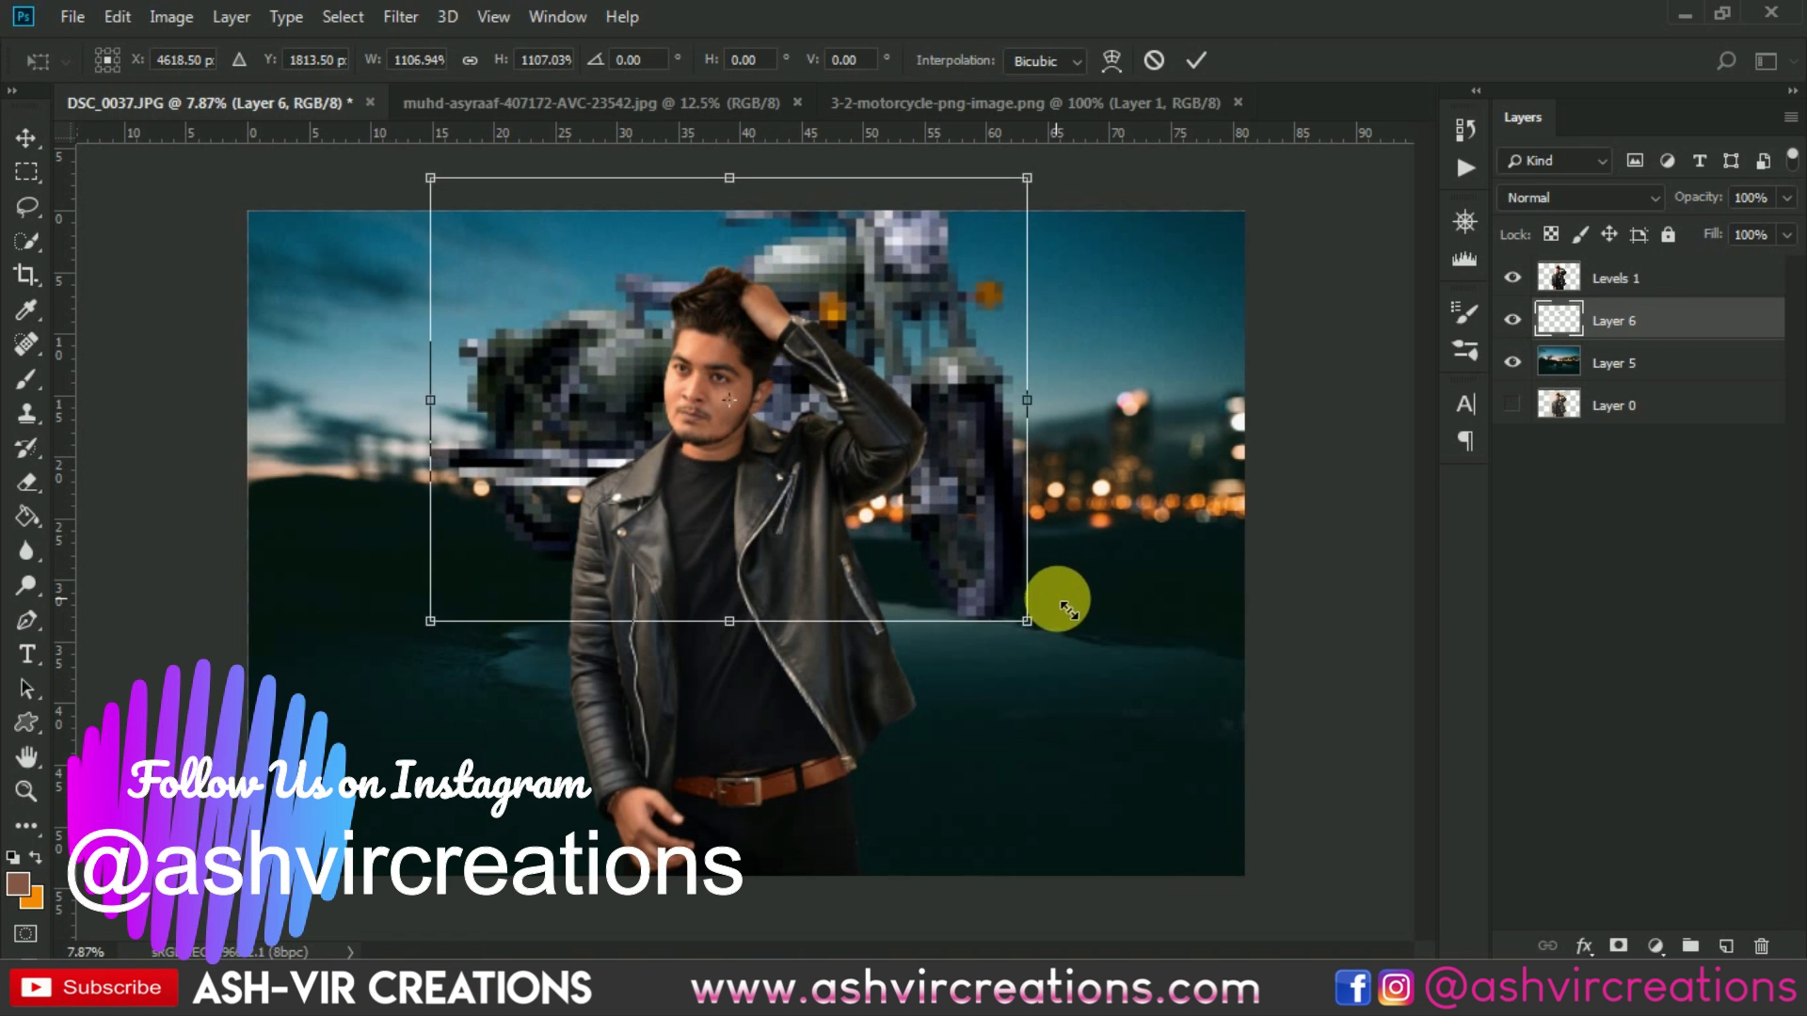
{"action": "left_click_drag", "start_coordinate": [935, 314], "coordinate": [951, 669]}
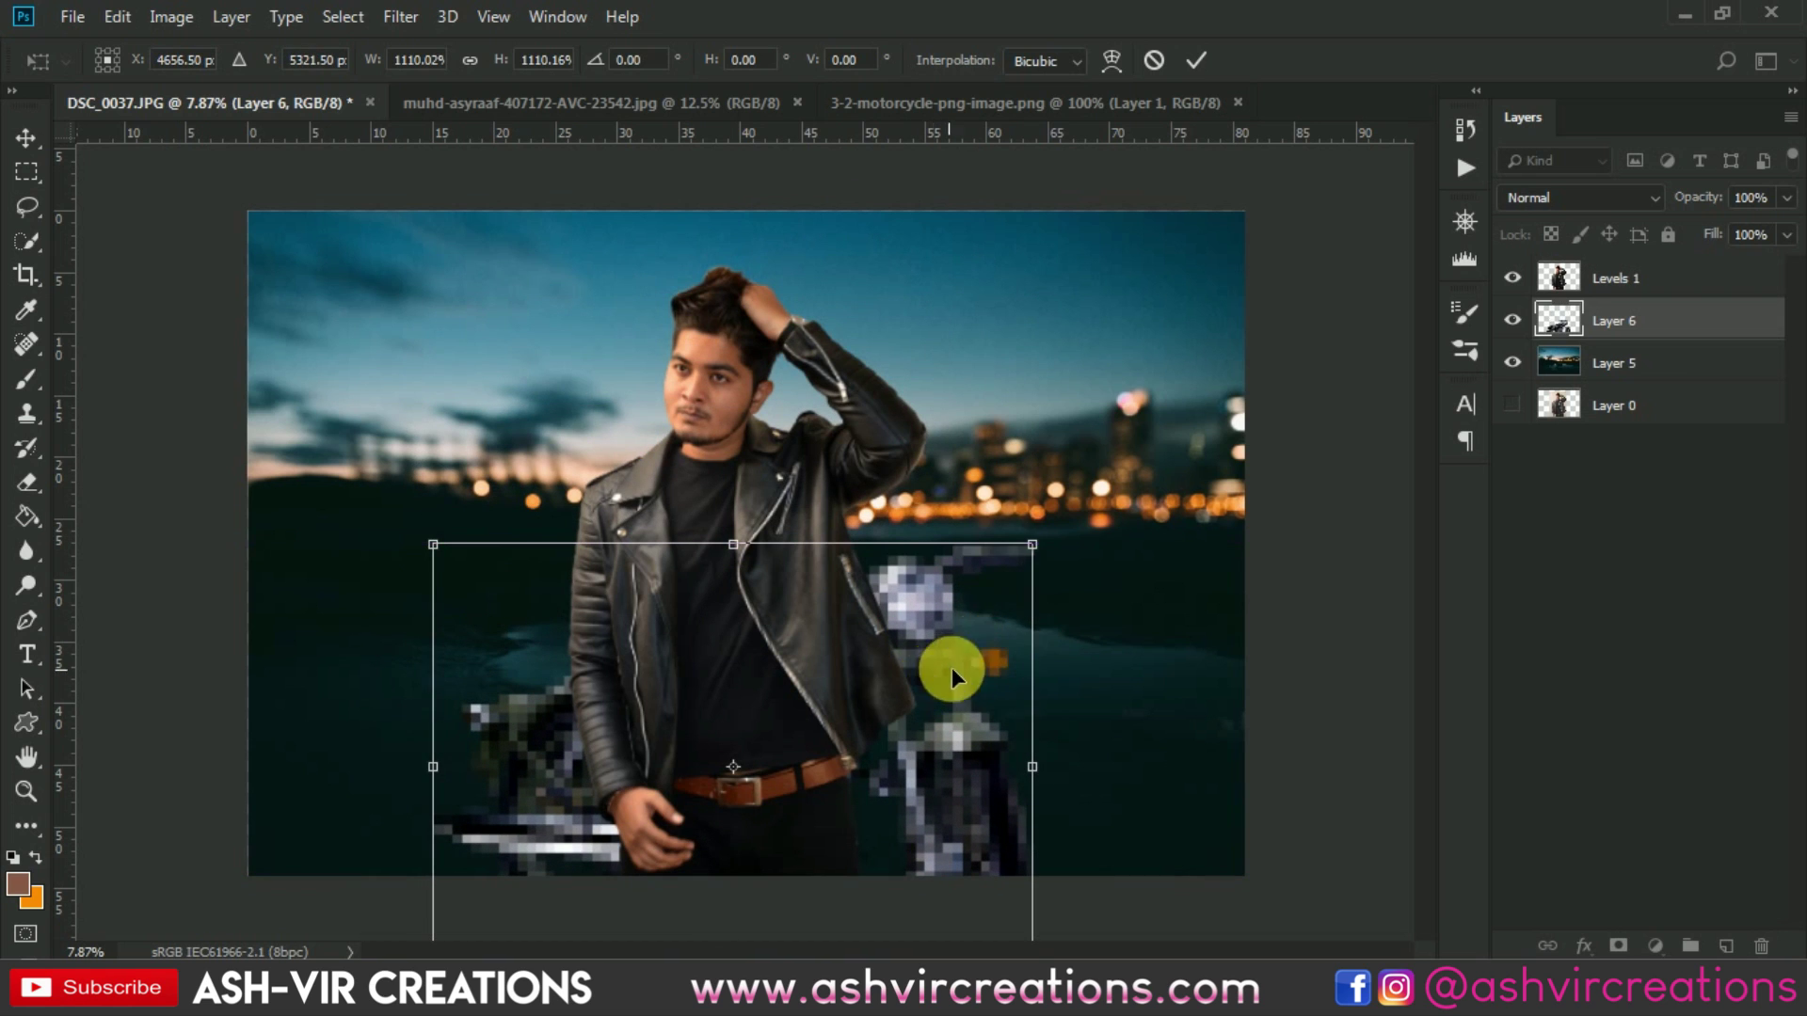
{"action": "left_click_drag", "start_coordinate": [1036, 528], "coordinate": [1138, 522]}
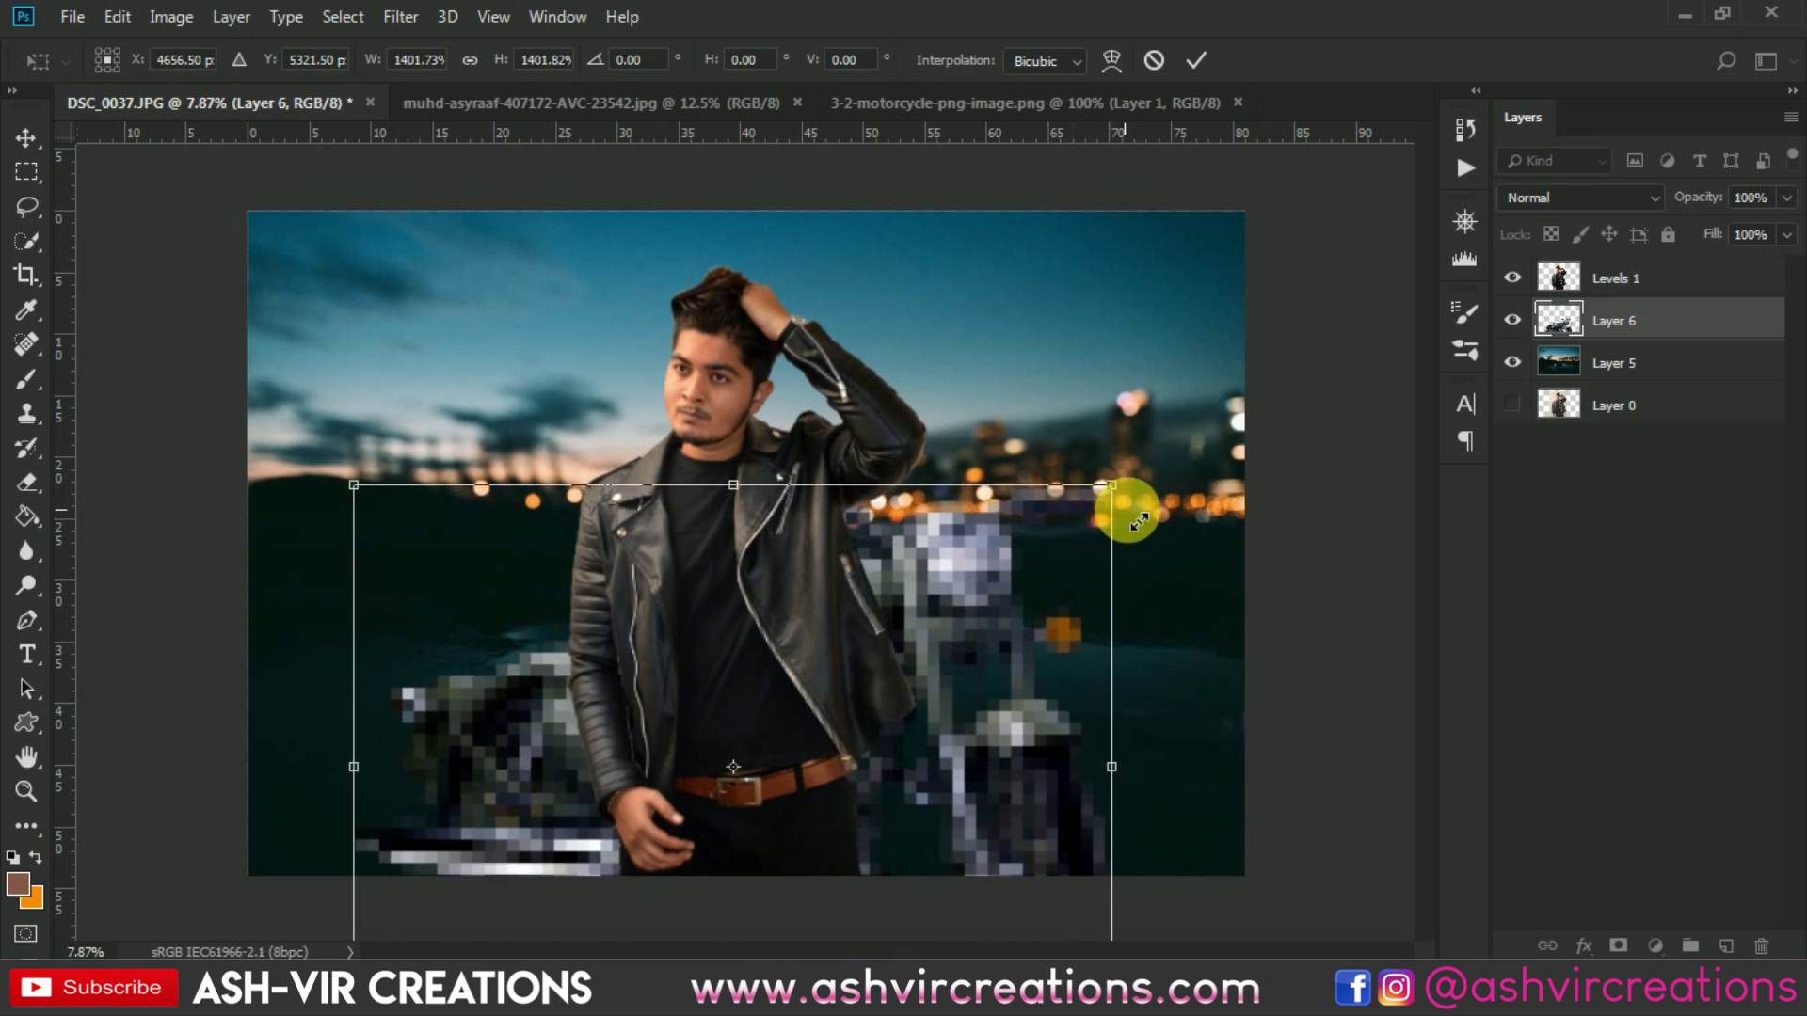
{"action": "left_click_drag", "start_coordinate": [984, 578], "coordinate": [1099, 614]}
{"action": "key", "text": "Return"}
Add a Levels adjustment clipped to the motorcycle layer, with the black input at 2 and the midtones at about 0.84
{"action": "scroll", "coordinate": [992, 591], "scroll_direction": "up", "scroll_amount": 1}
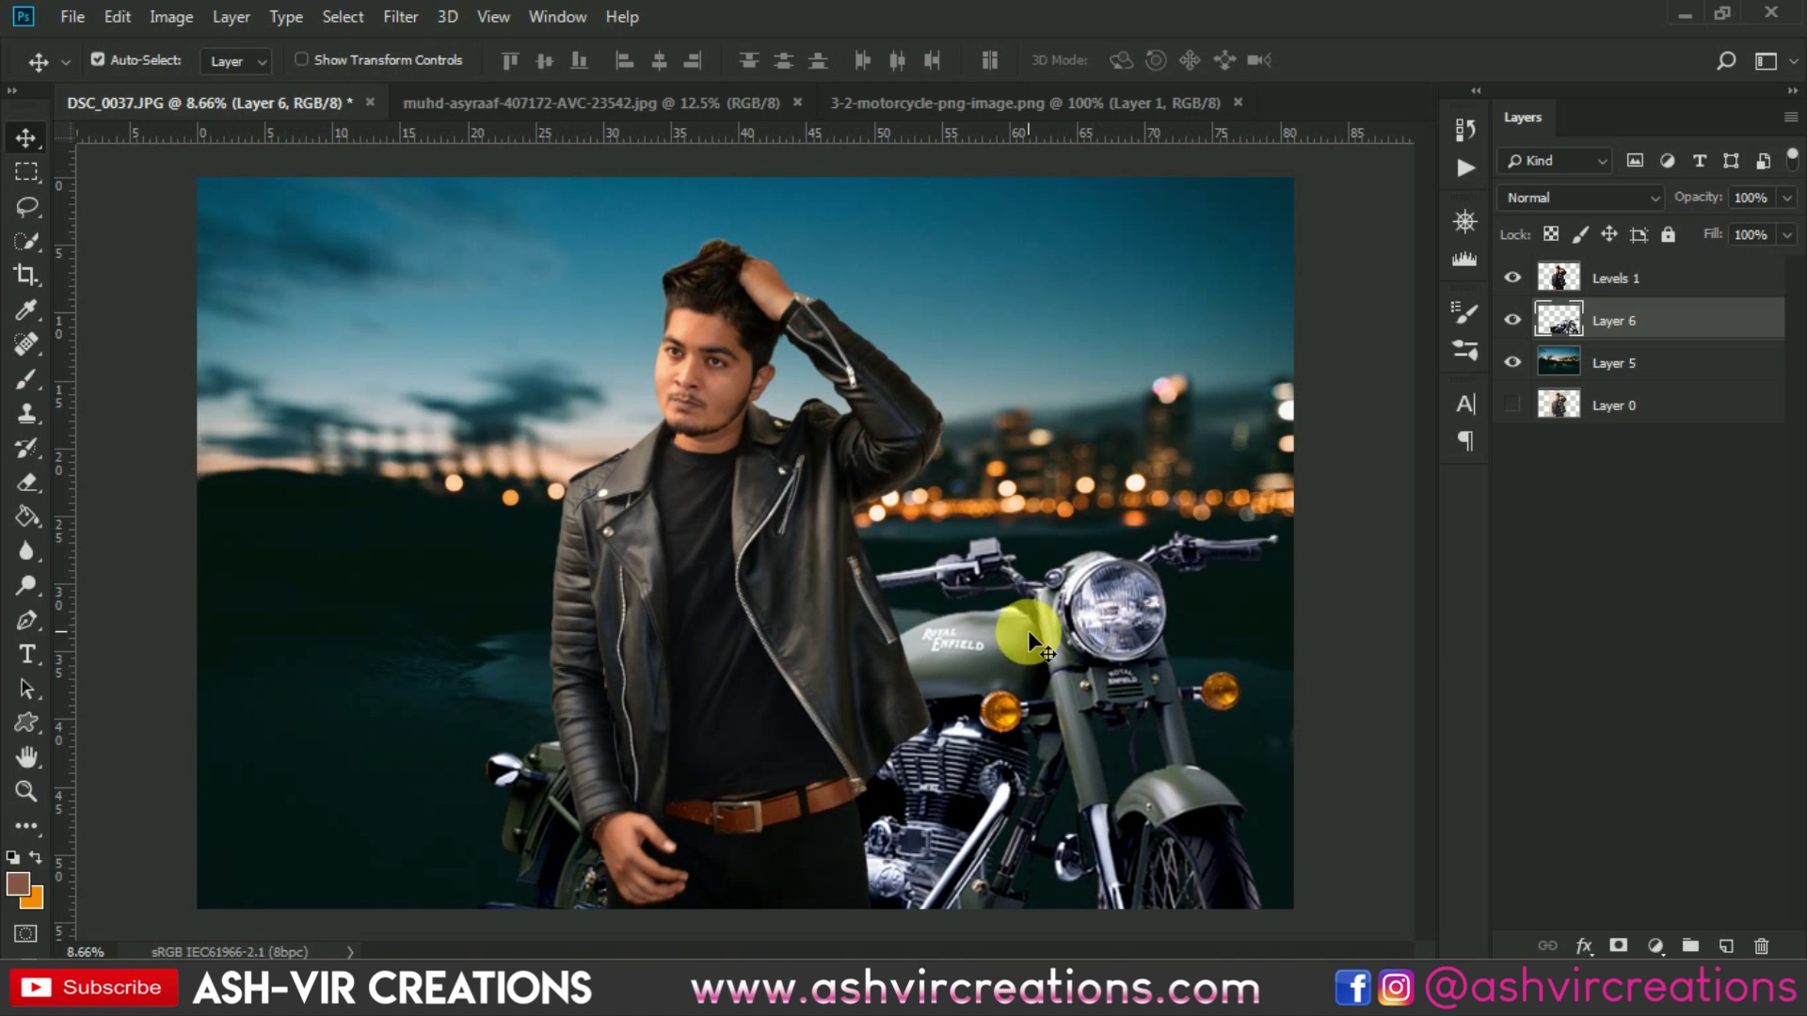
{"action": "scroll", "coordinate": [1028, 630], "scroll_direction": "up", "scroll_amount": 2}
{"action": "scroll", "coordinate": [1024, 632], "scroll_direction": "down", "scroll_amount": 3}
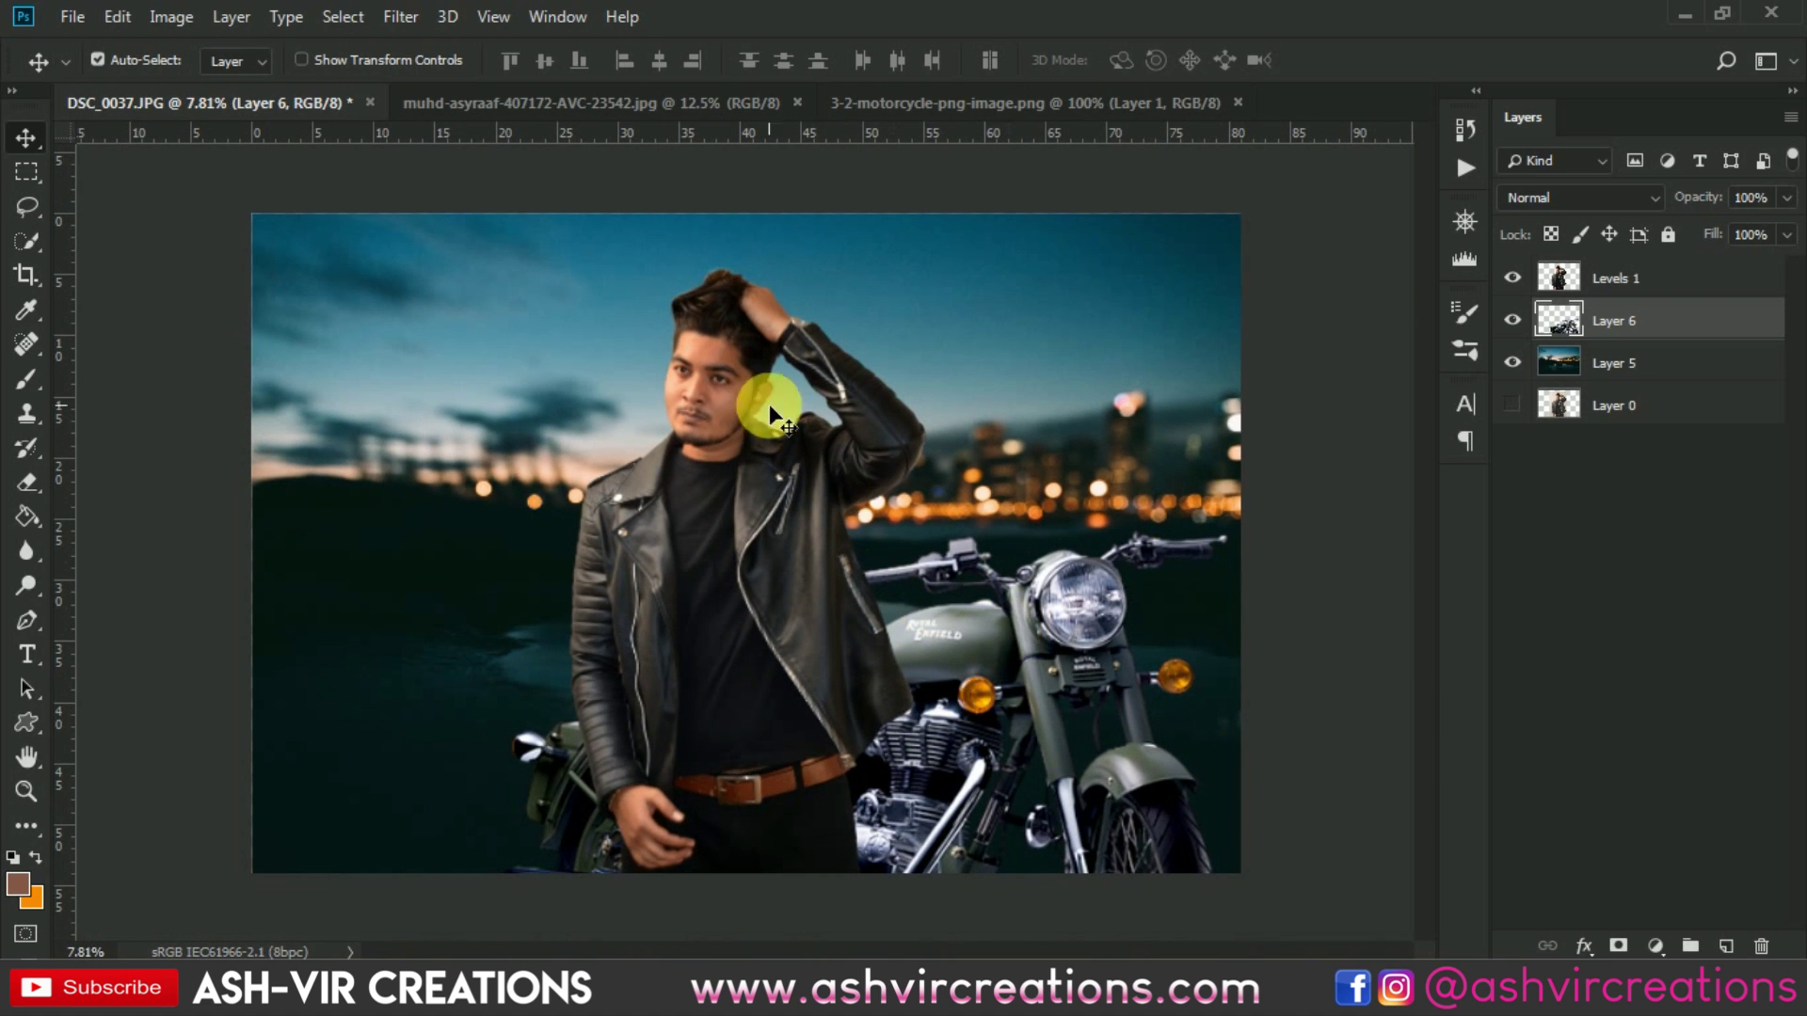
{"action": "scroll", "coordinate": [753, 386], "scroll_direction": "up", "scroll_amount": 1}
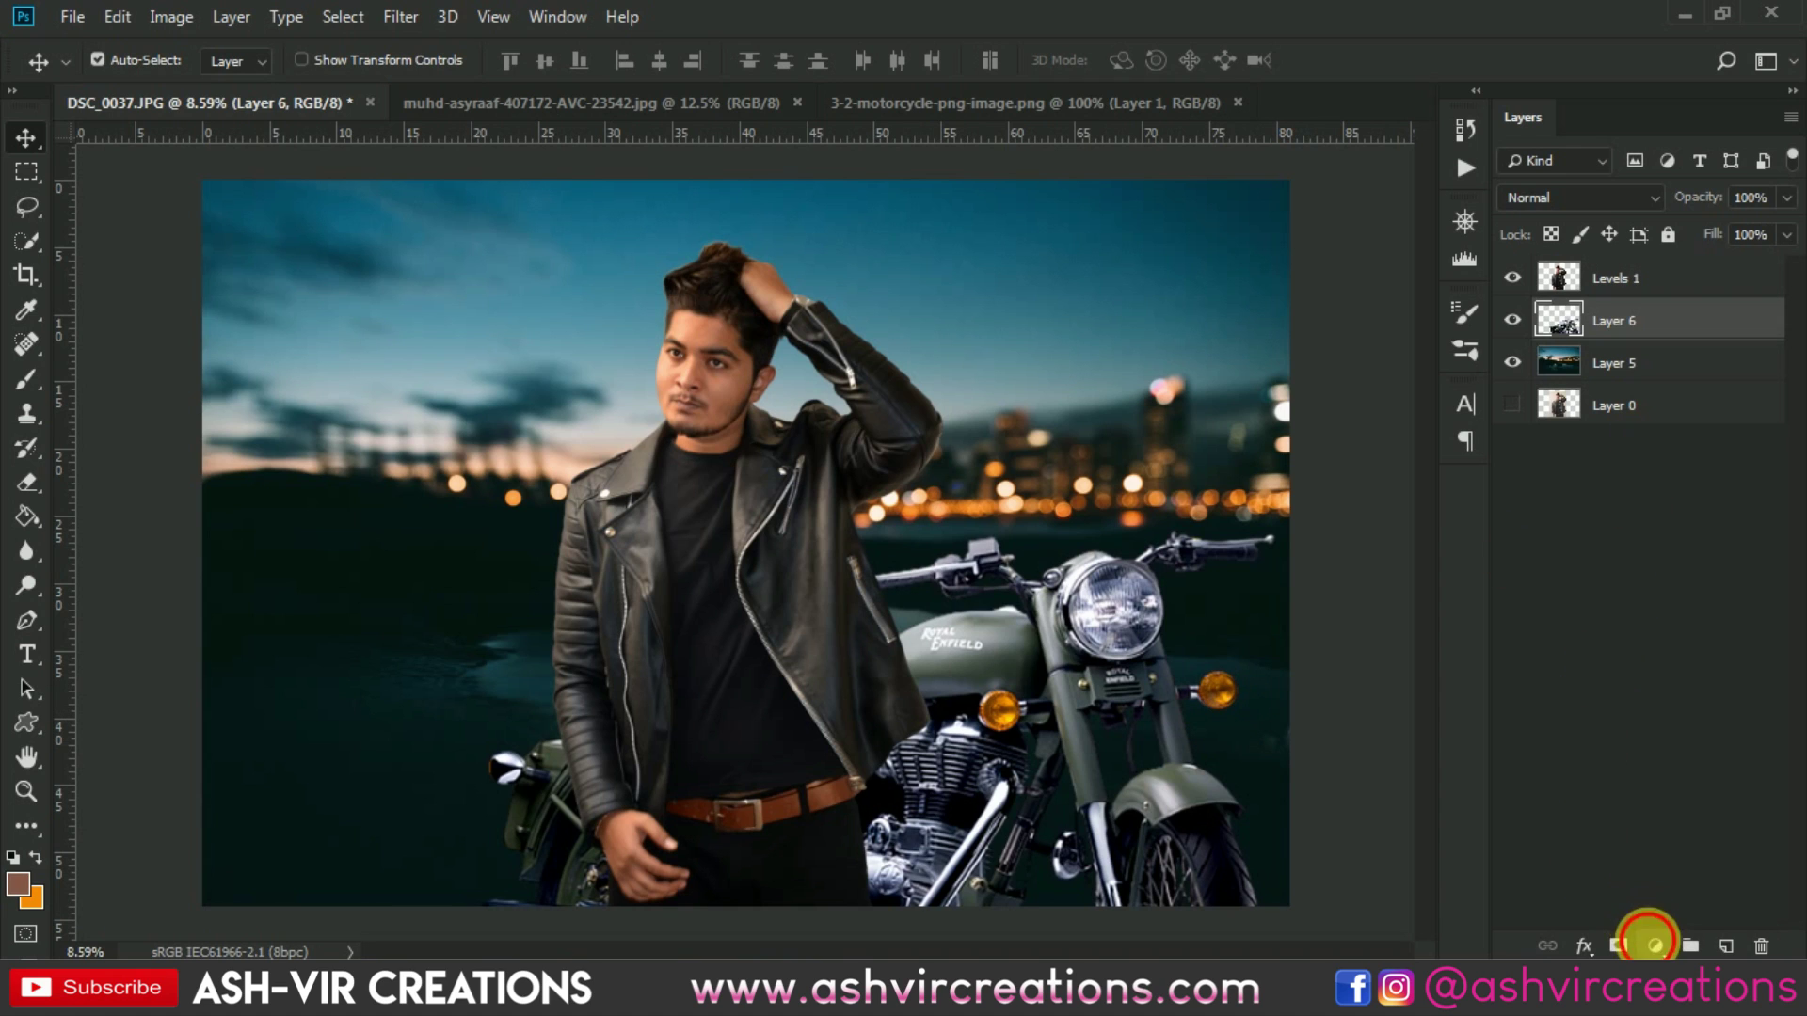
{"action": "left_click", "coordinate": [1655, 944]}
{"action": "left_click", "coordinate": [1645, 582]}
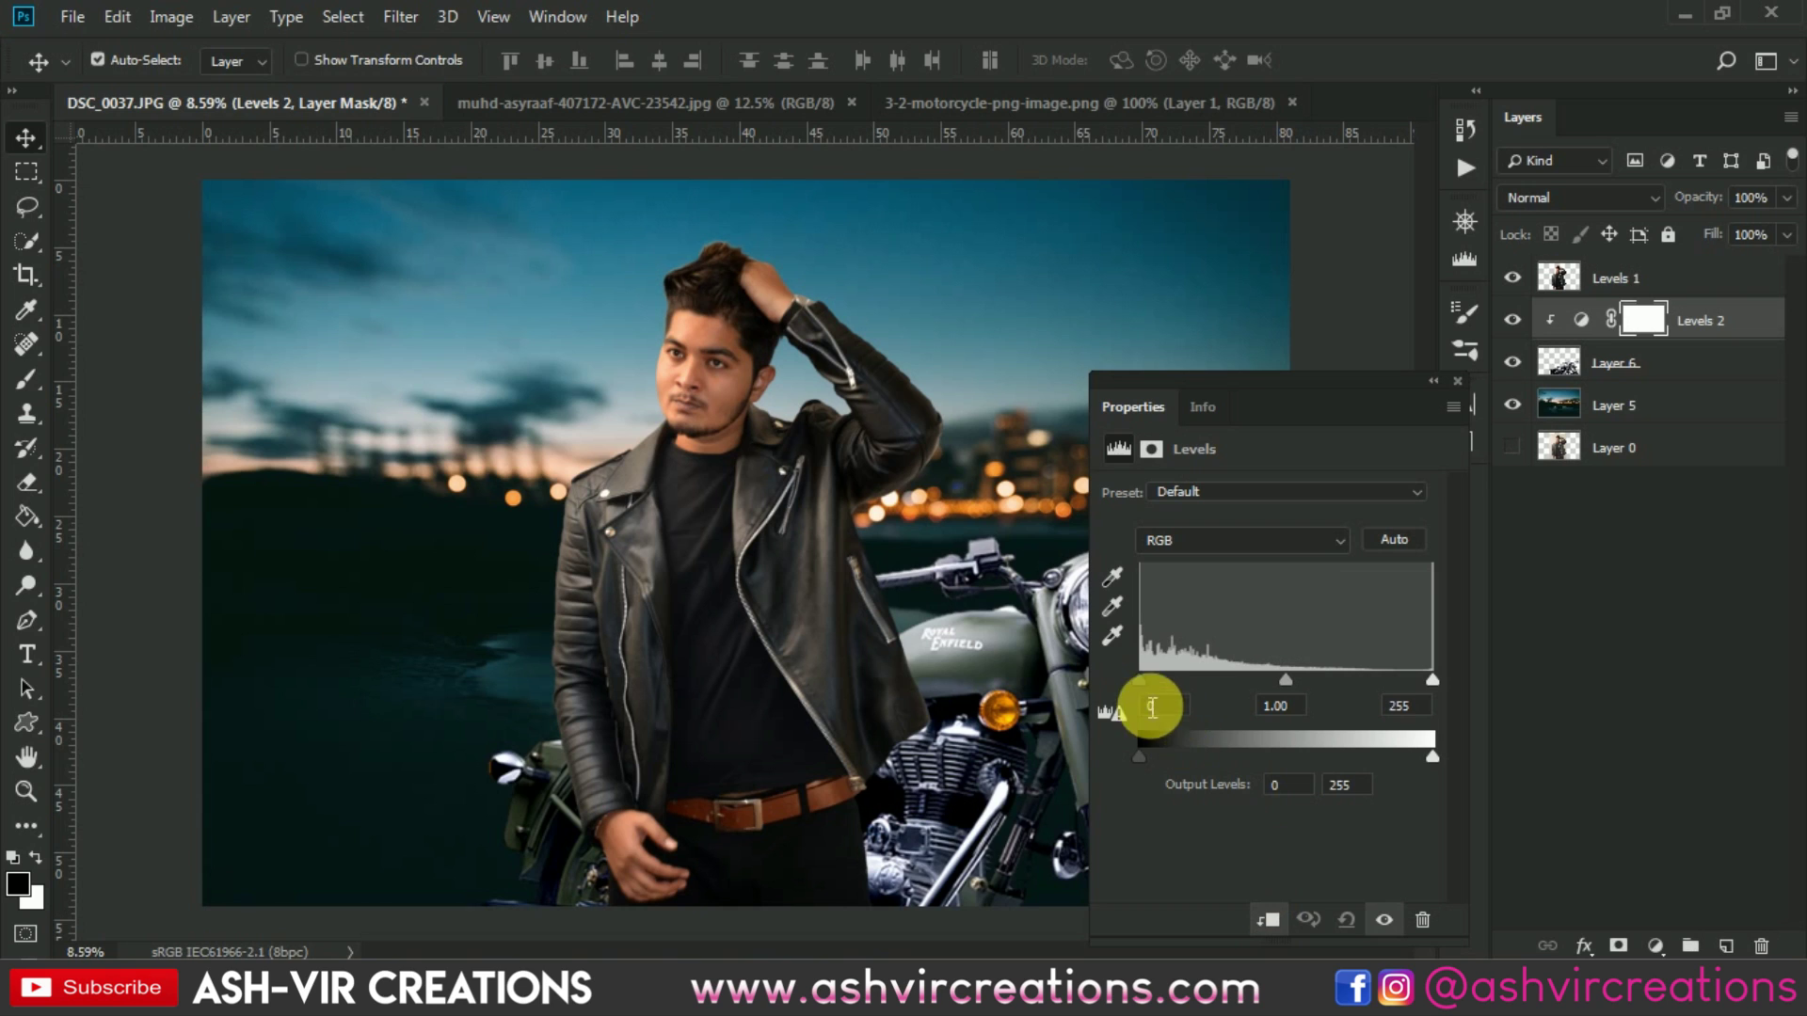
{"action": "left_click_drag", "start_coordinate": [1143, 683], "coordinate": [1145, 683]}
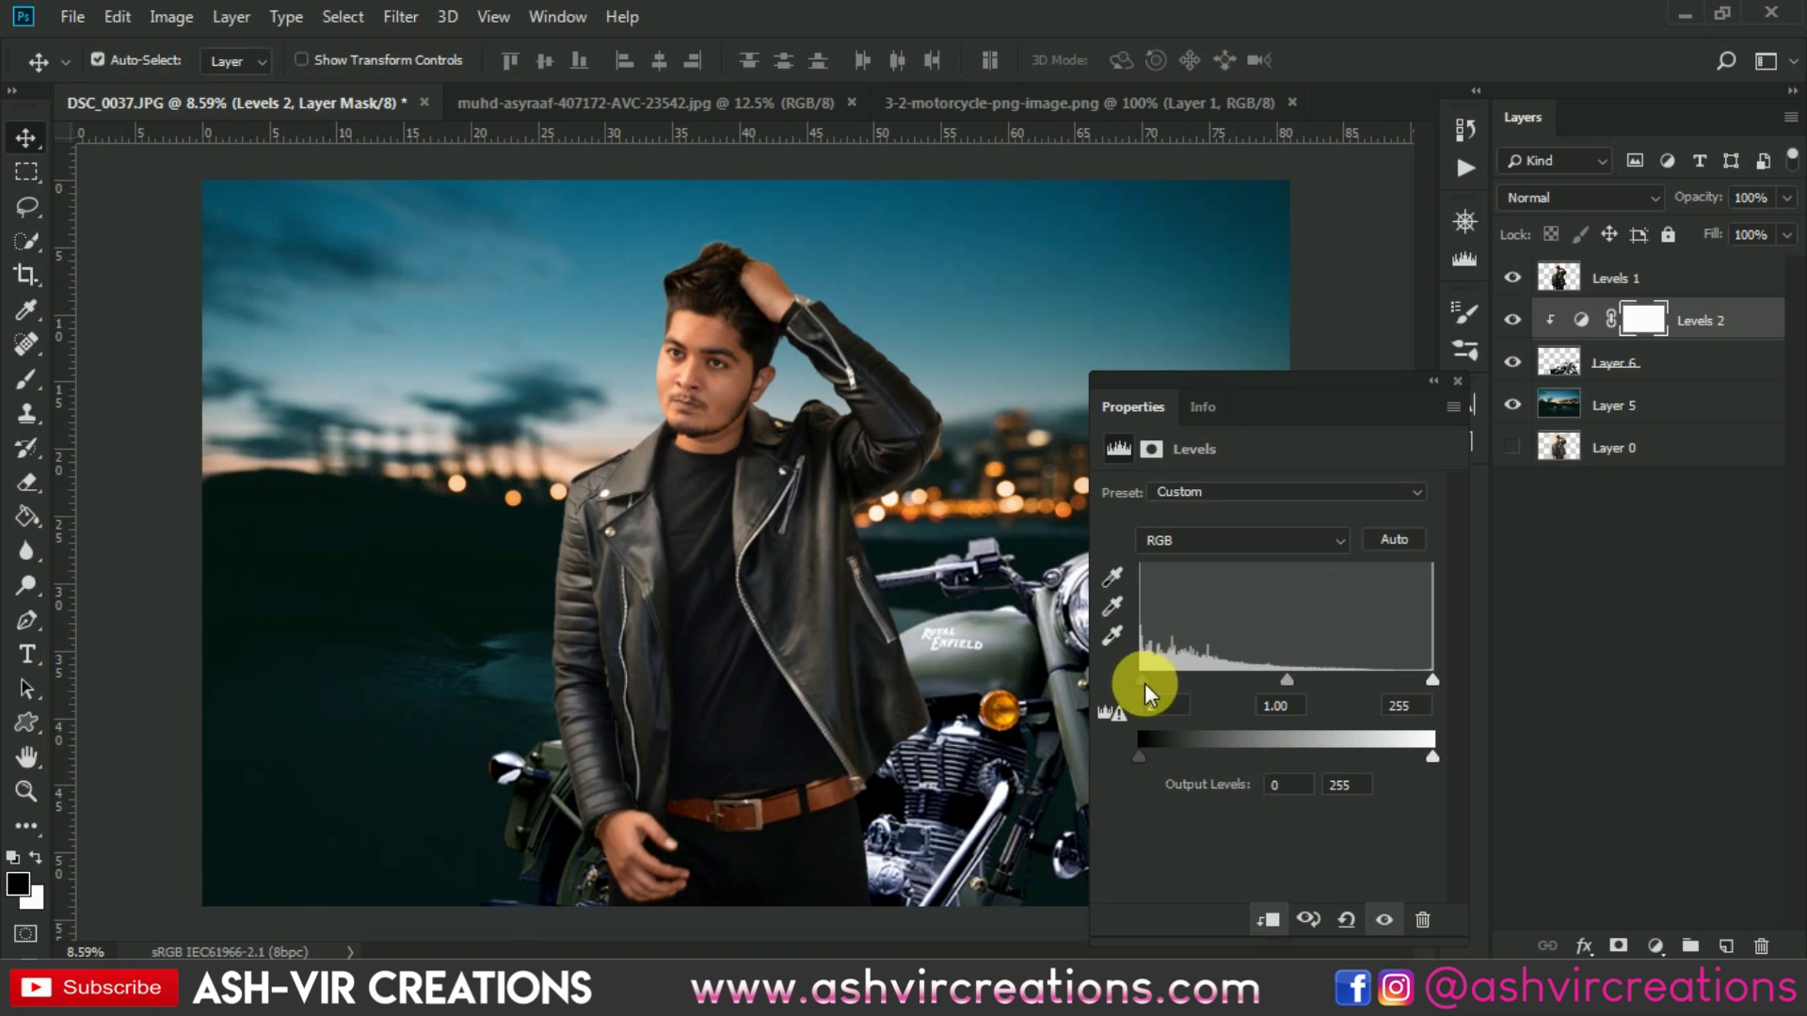
{"action": "mouse_move", "coordinate": [1286, 679]}
{"action": "left_mouse_down"}
{"action": "mouse_move", "coordinate": [1420, 680]}
{"action": "mouse_move", "coordinate": [1306, 681]}
{"action": "left_mouse_up"}
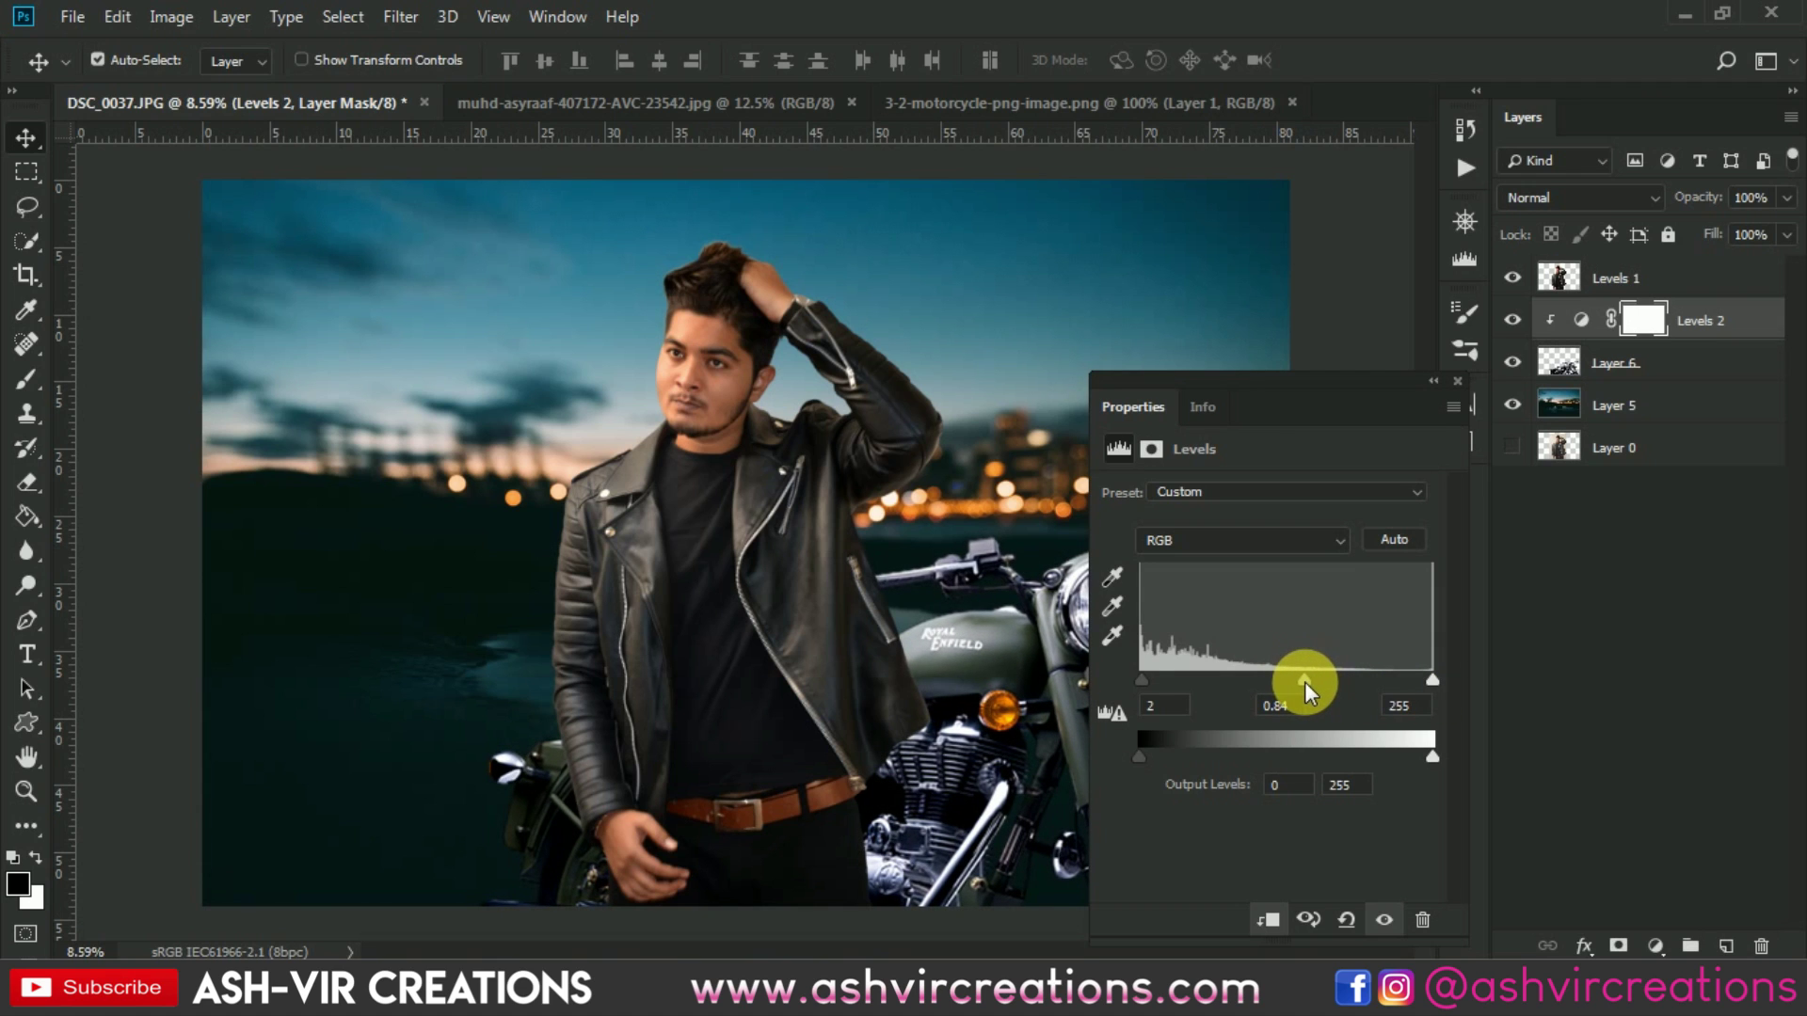
{"action": "left_click", "coordinate": [1457, 380]}
Compare the motorcycle with and without its Levels adjustment, and merge Levels 2 with Layer 6 into one layer
{"action": "left_click", "coordinate": [1512, 318]}
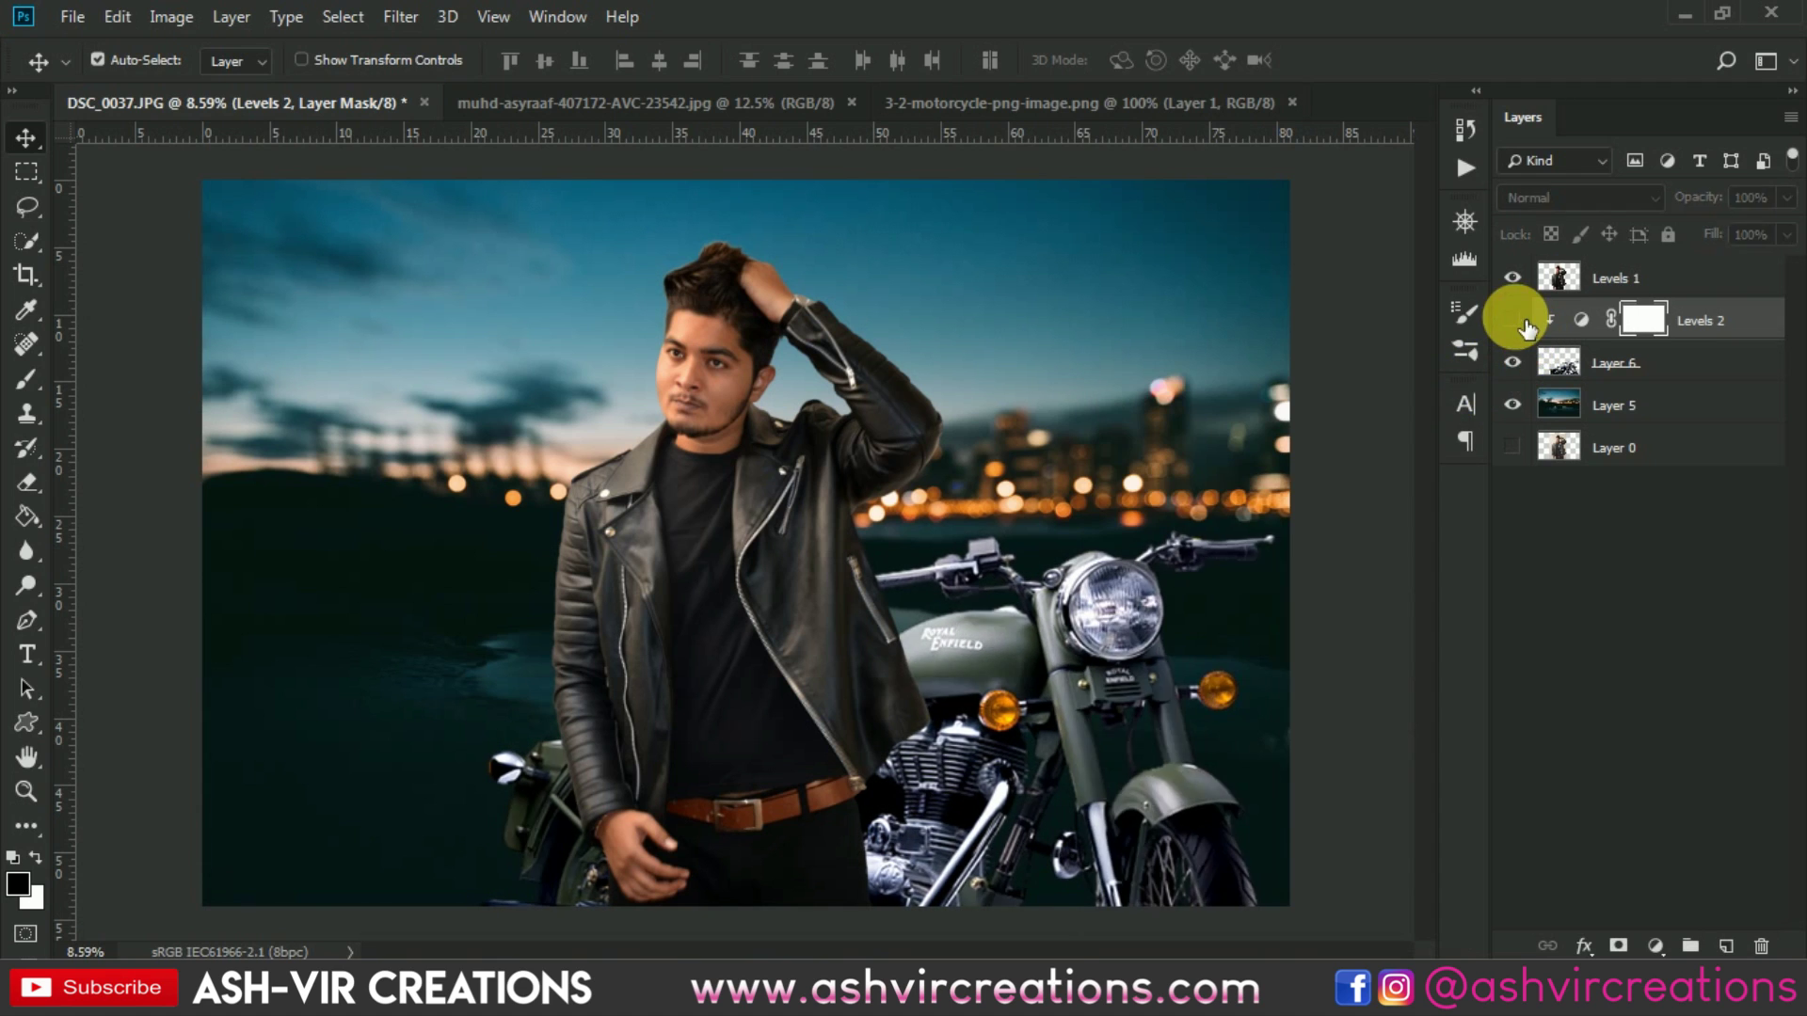
{"action": "left_click", "coordinate": [1510, 321]}
{"action": "left_click", "coordinate": [1515, 321]}
{"action": "left_click", "coordinate": [1513, 320]}
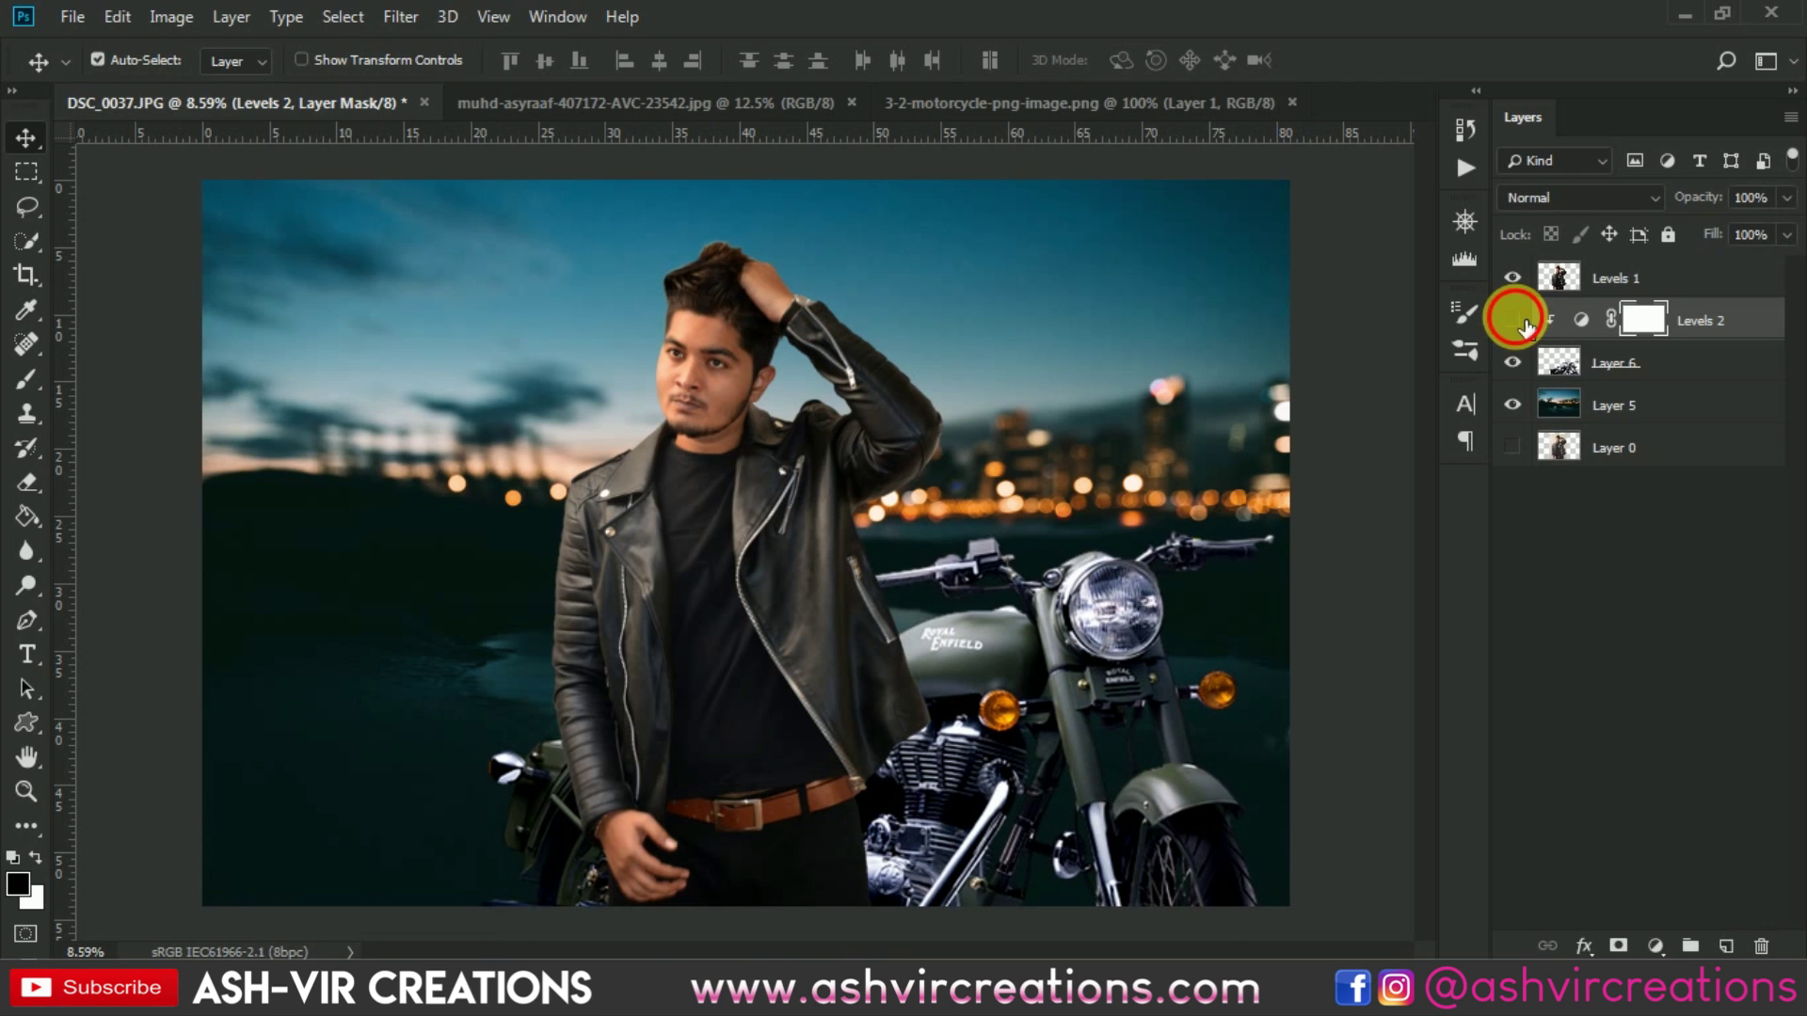
{"action": "left_click", "coordinate": [1512, 320]}
{"action": "left_click", "coordinate": [1512, 320]}
{"action": "key", "text": "ctrl"}
{"action": "left_click", "coordinate": [1663, 378]}
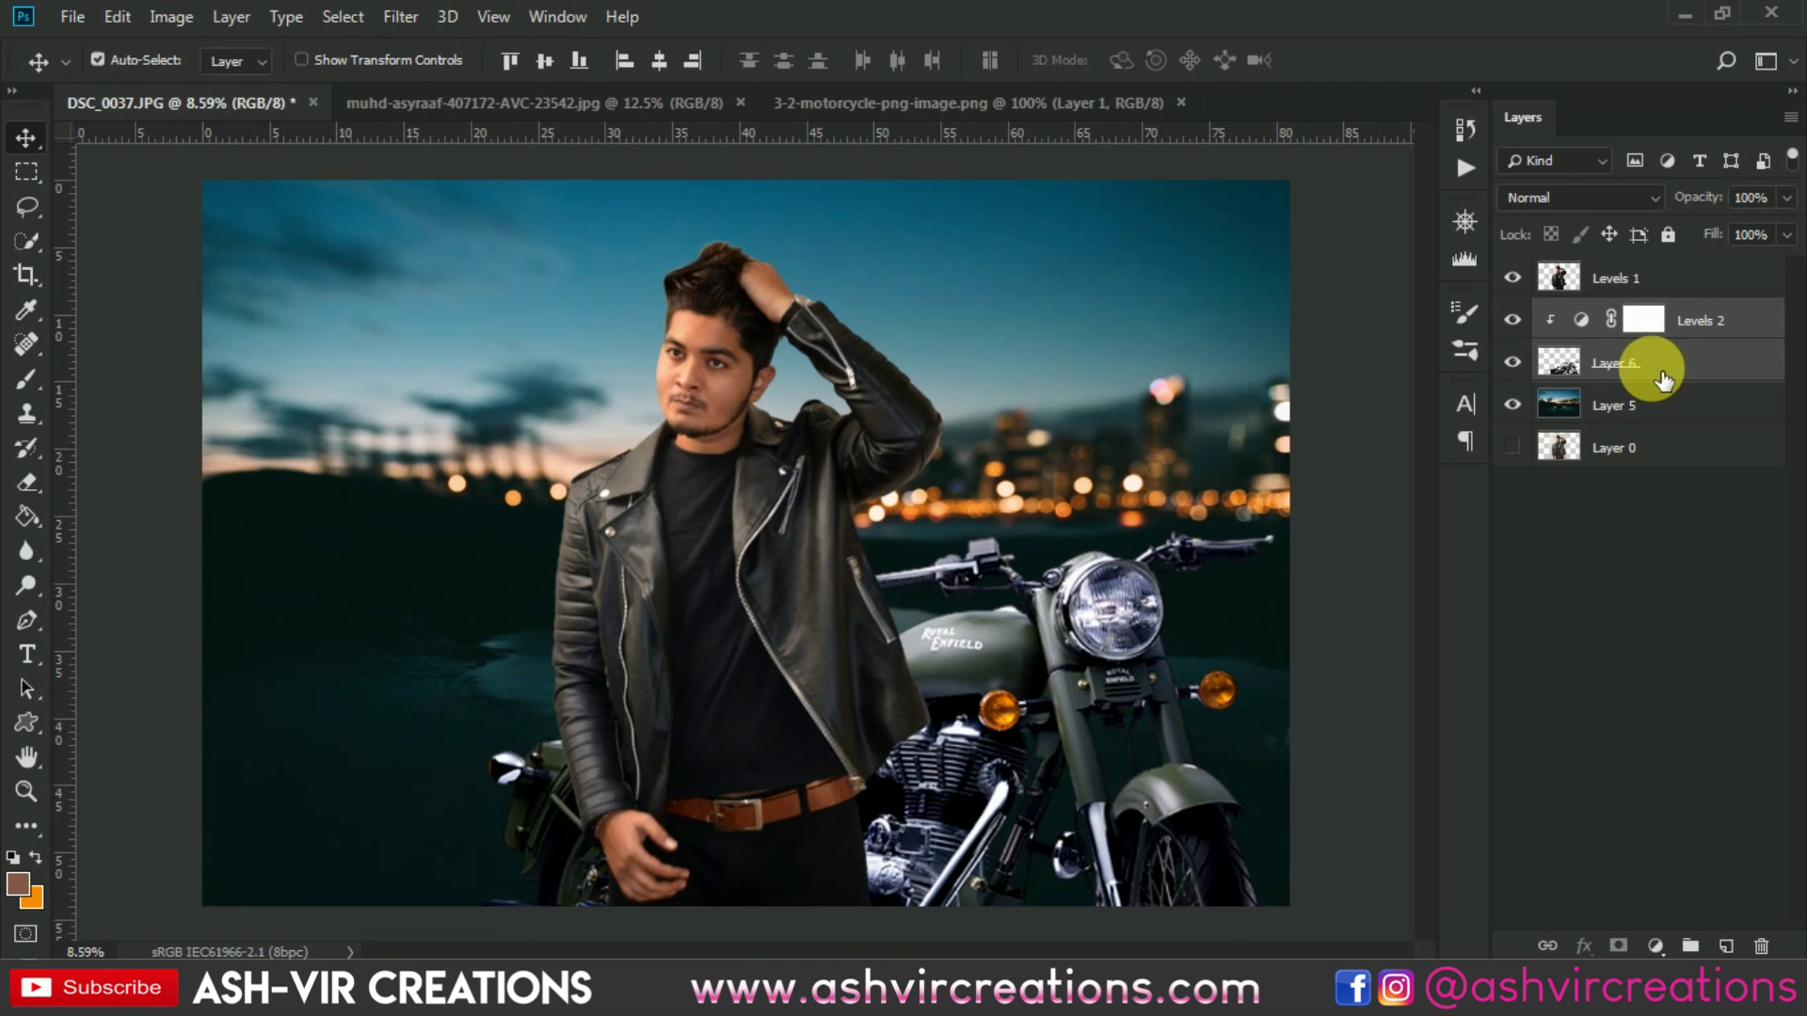
{"action": "right_click", "coordinate": [1662, 378]}
{"action": "left_click", "coordinate": [1375, 737]}
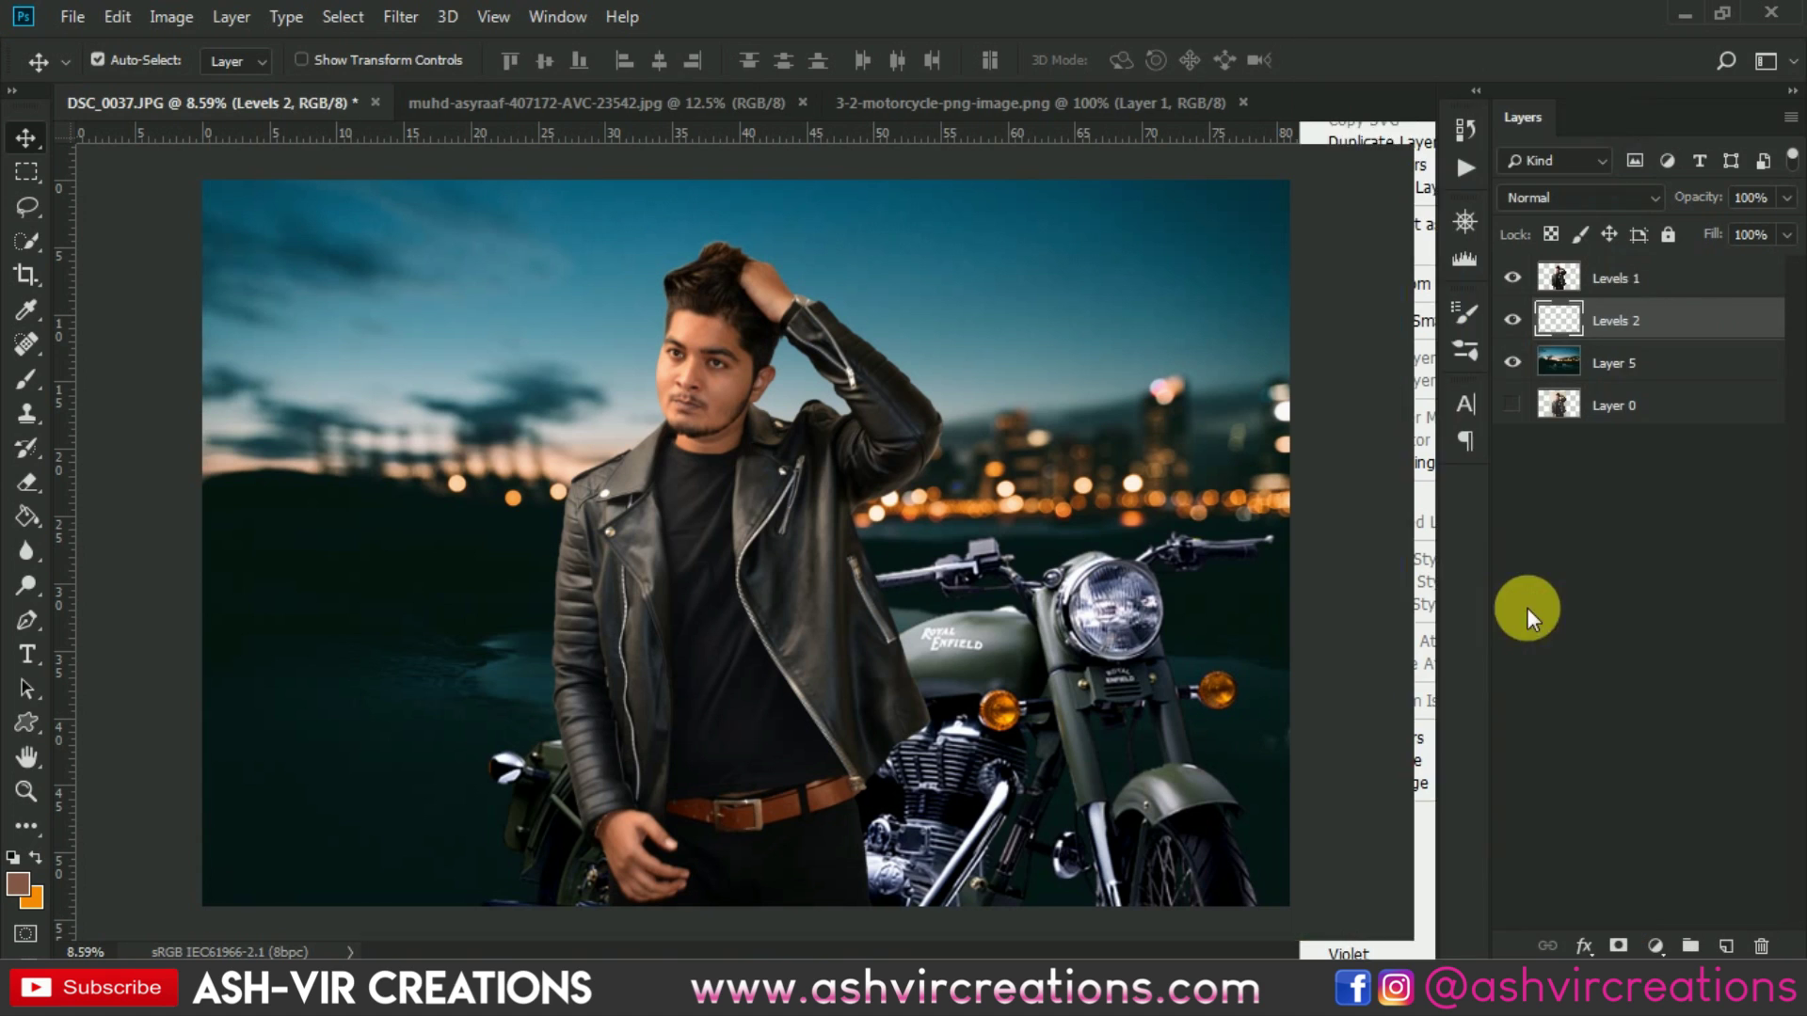
Add a Levels adjustment clipped to the Layer 5 city background, with the black input at 1 and the midtones at about 0.82
{"action": "left_click", "coordinate": [1620, 369]}
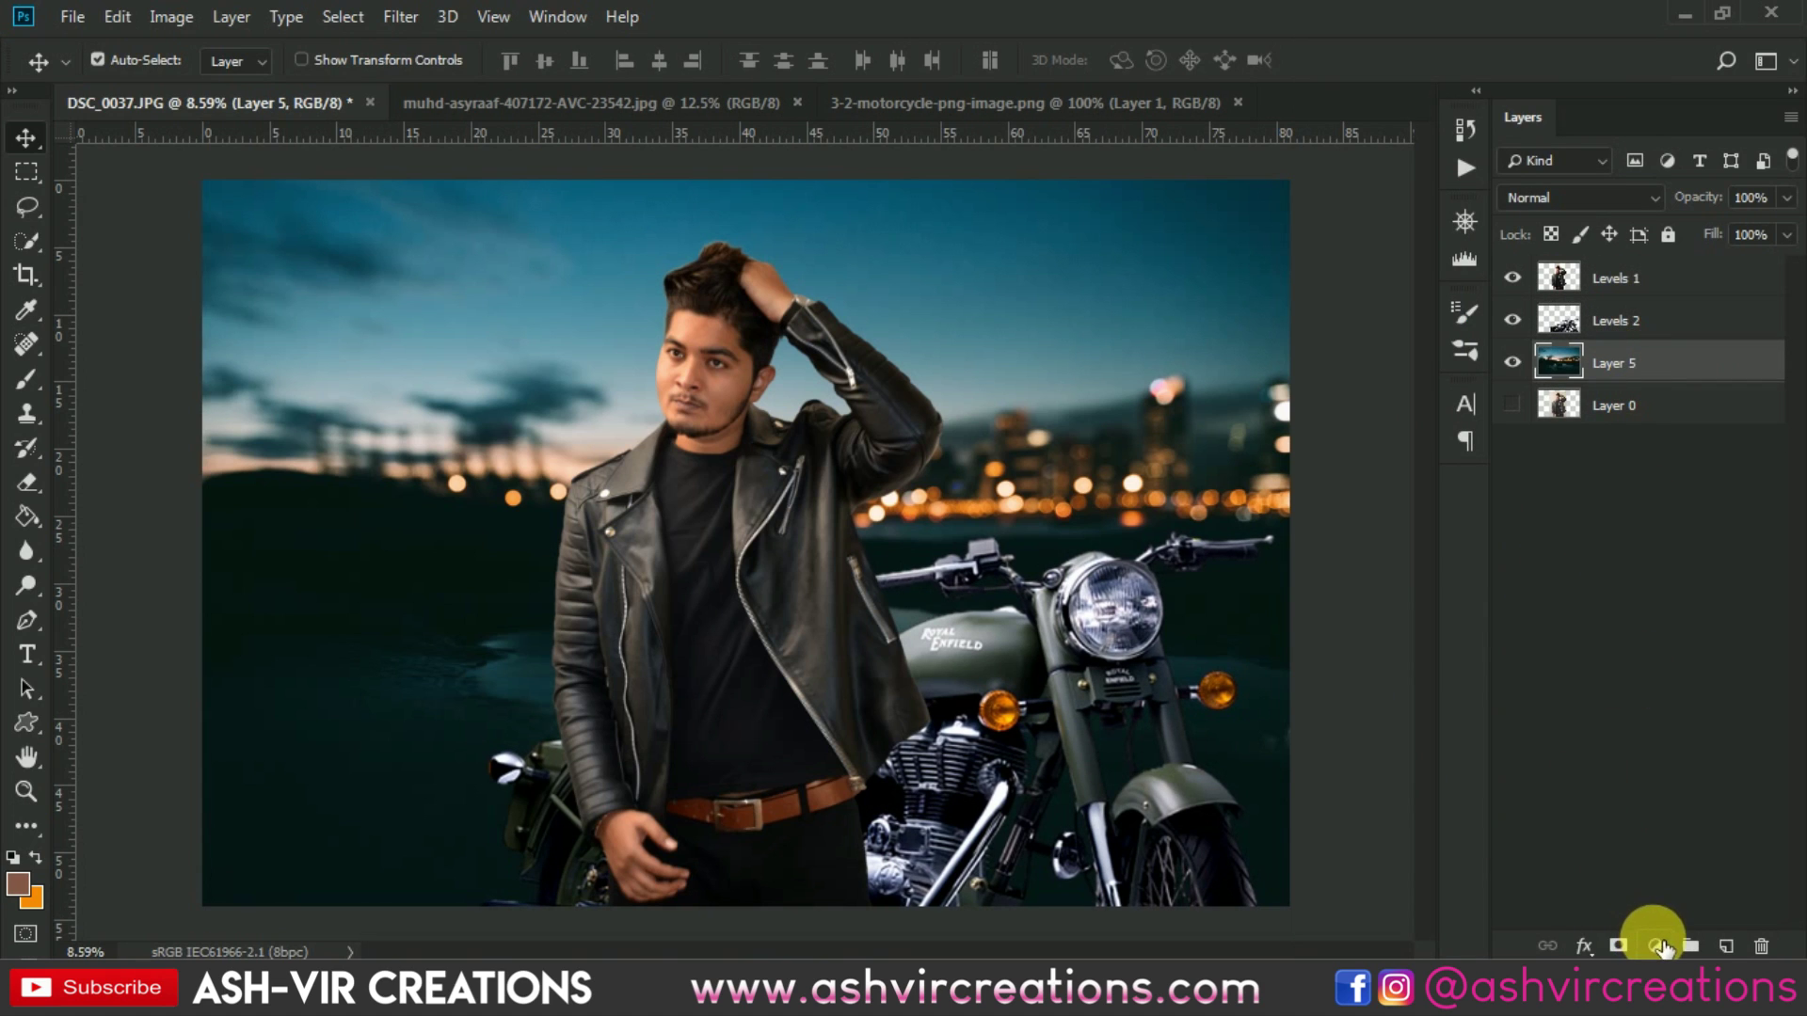
{"action": "left_click", "coordinate": [1656, 946]}
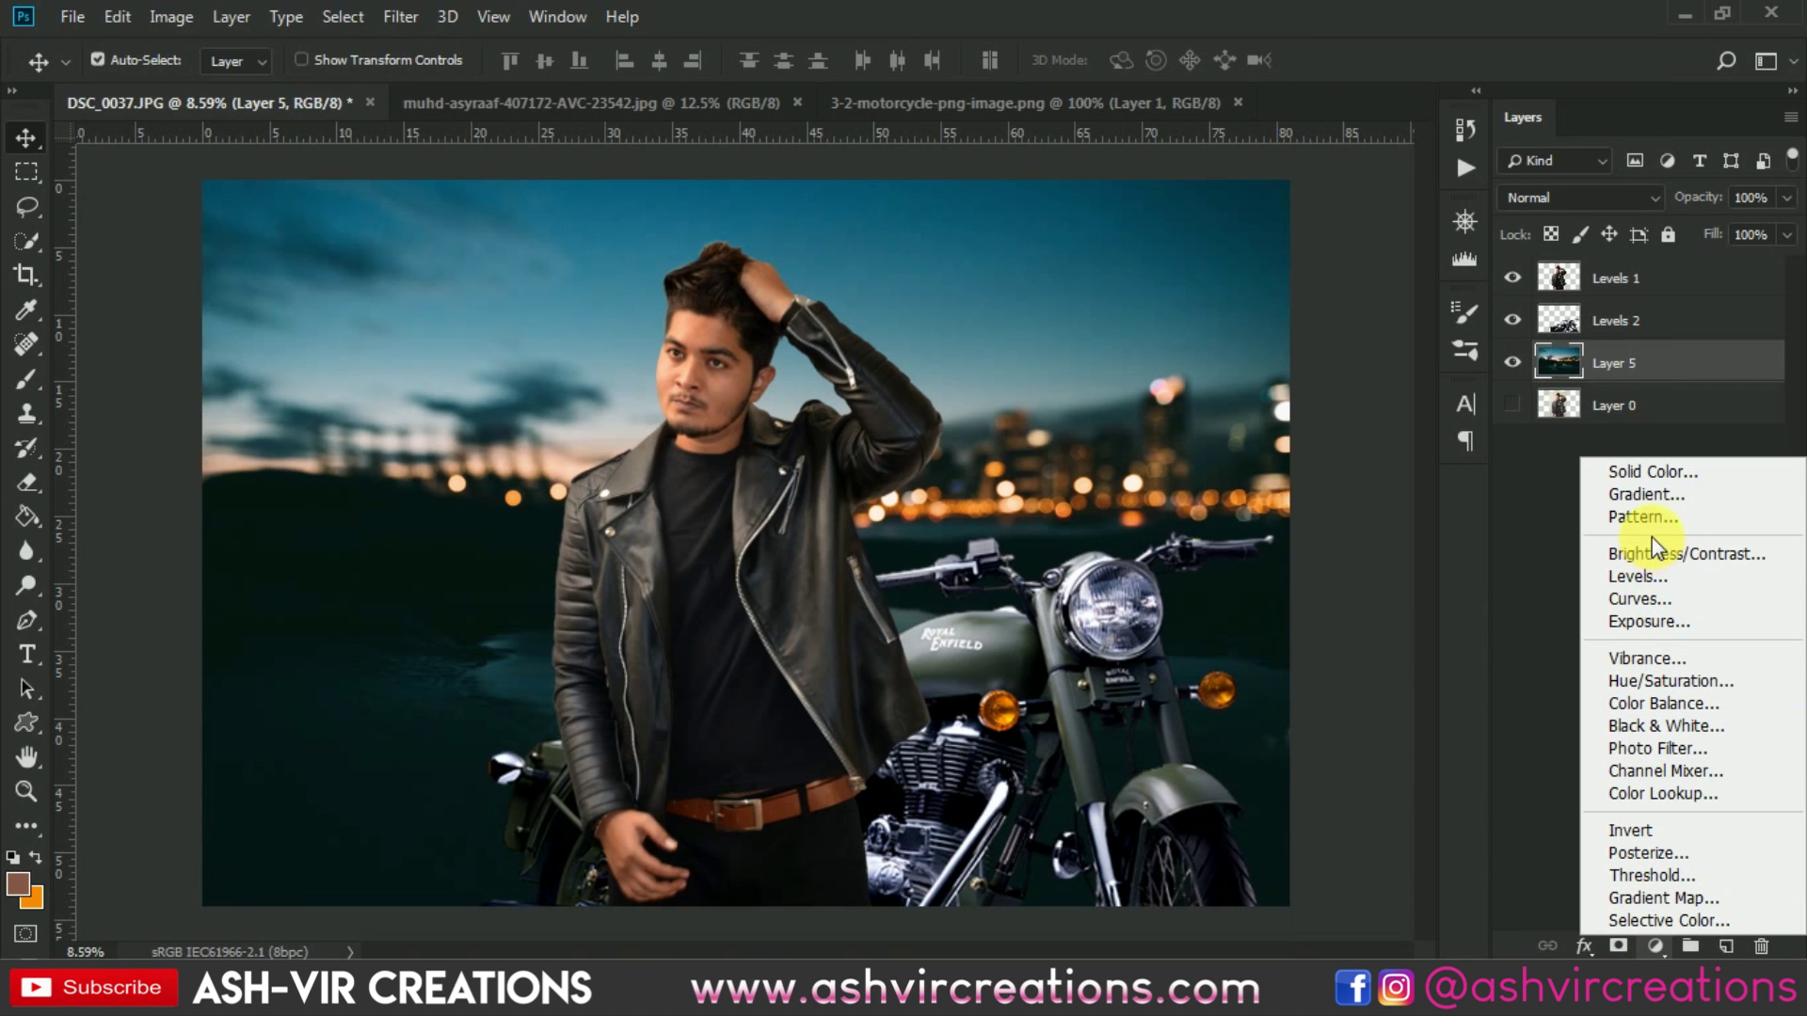
{"action": "left_click", "coordinate": [1654, 577]}
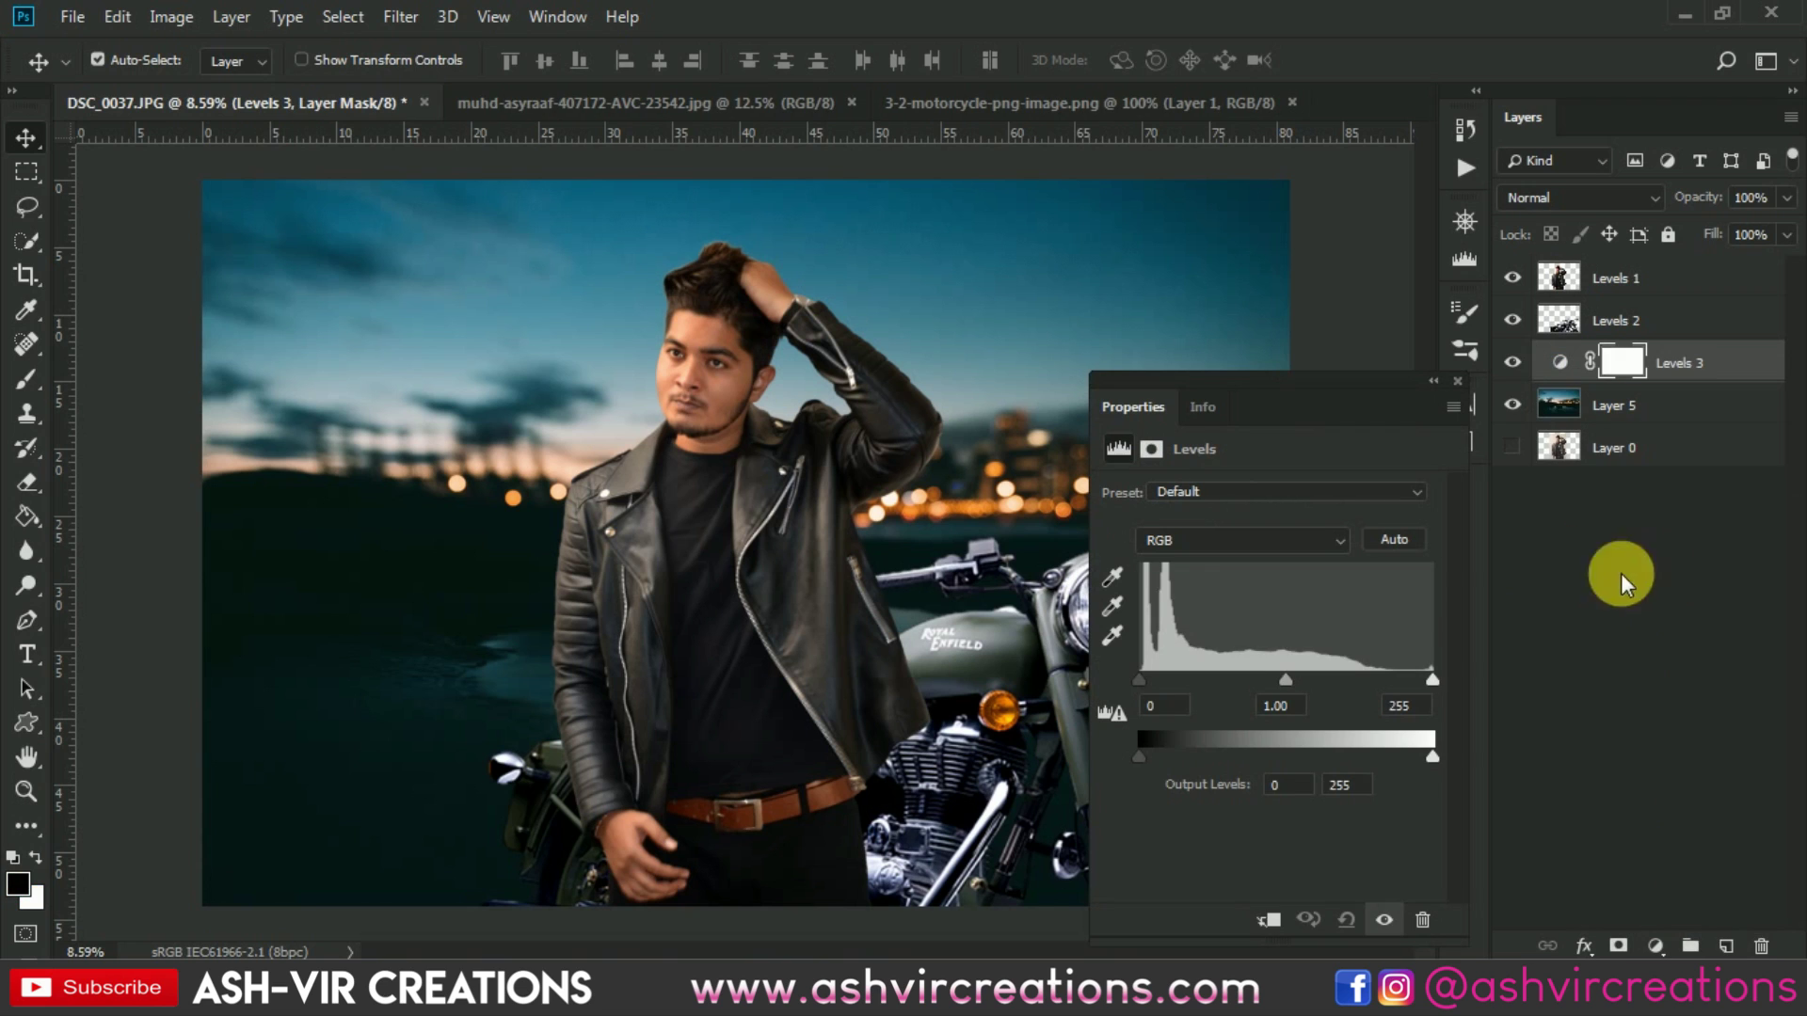
{"action": "left_click", "coordinate": [1268, 918]}
{"action": "left_click_drag", "start_coordinate": [1145, 683], "coordinate": [1140, 679]}
{"action": "left_click_drag", "start_coordinate": [1290, 685], "coordinate": [1308, 694]}
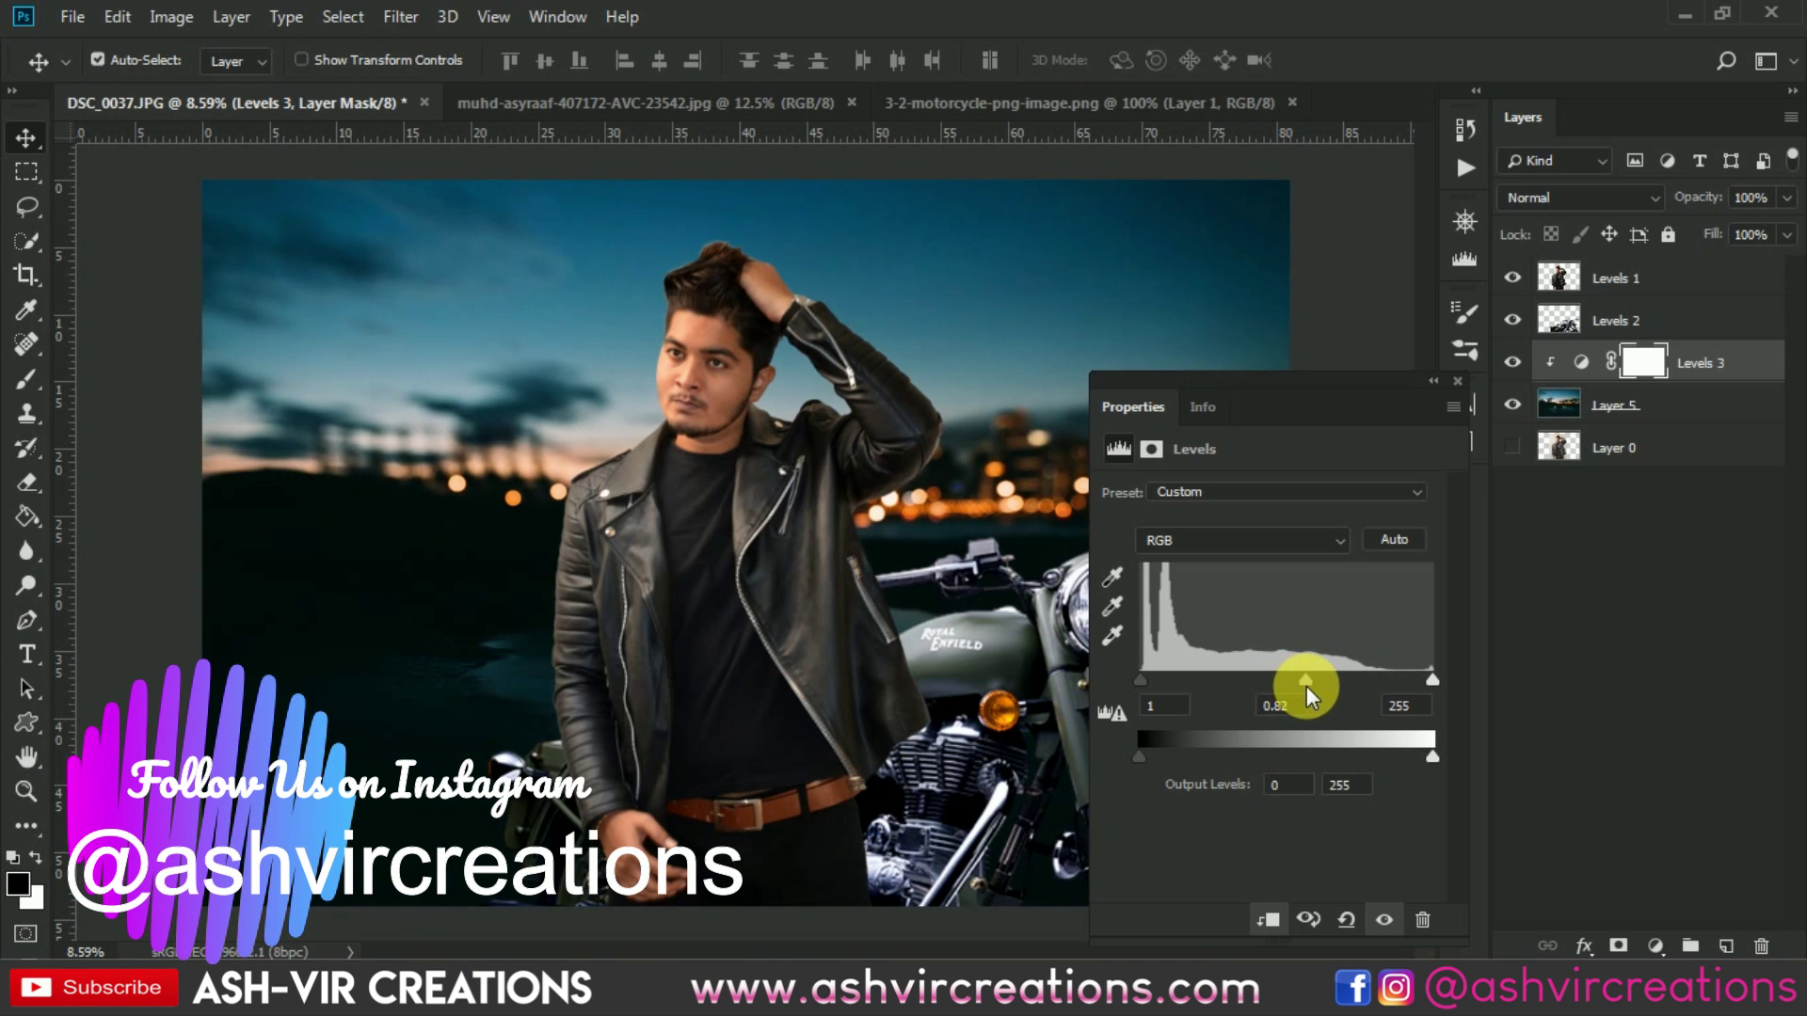
Refine the background's Levels to black input 3, midtones about 0.89 and white input 217, and compare the composite with the adjustment hidden
{"action": "mouse_move", "coordinate": [1420, 683]}
{"action": "left_mouse_down"}
{"action": "mouse_move", "coordinate": [1359, 685]}
{"action": "mouse_move", "coordinate": [1389, 687]}
{"action": "left_mouse_up"}
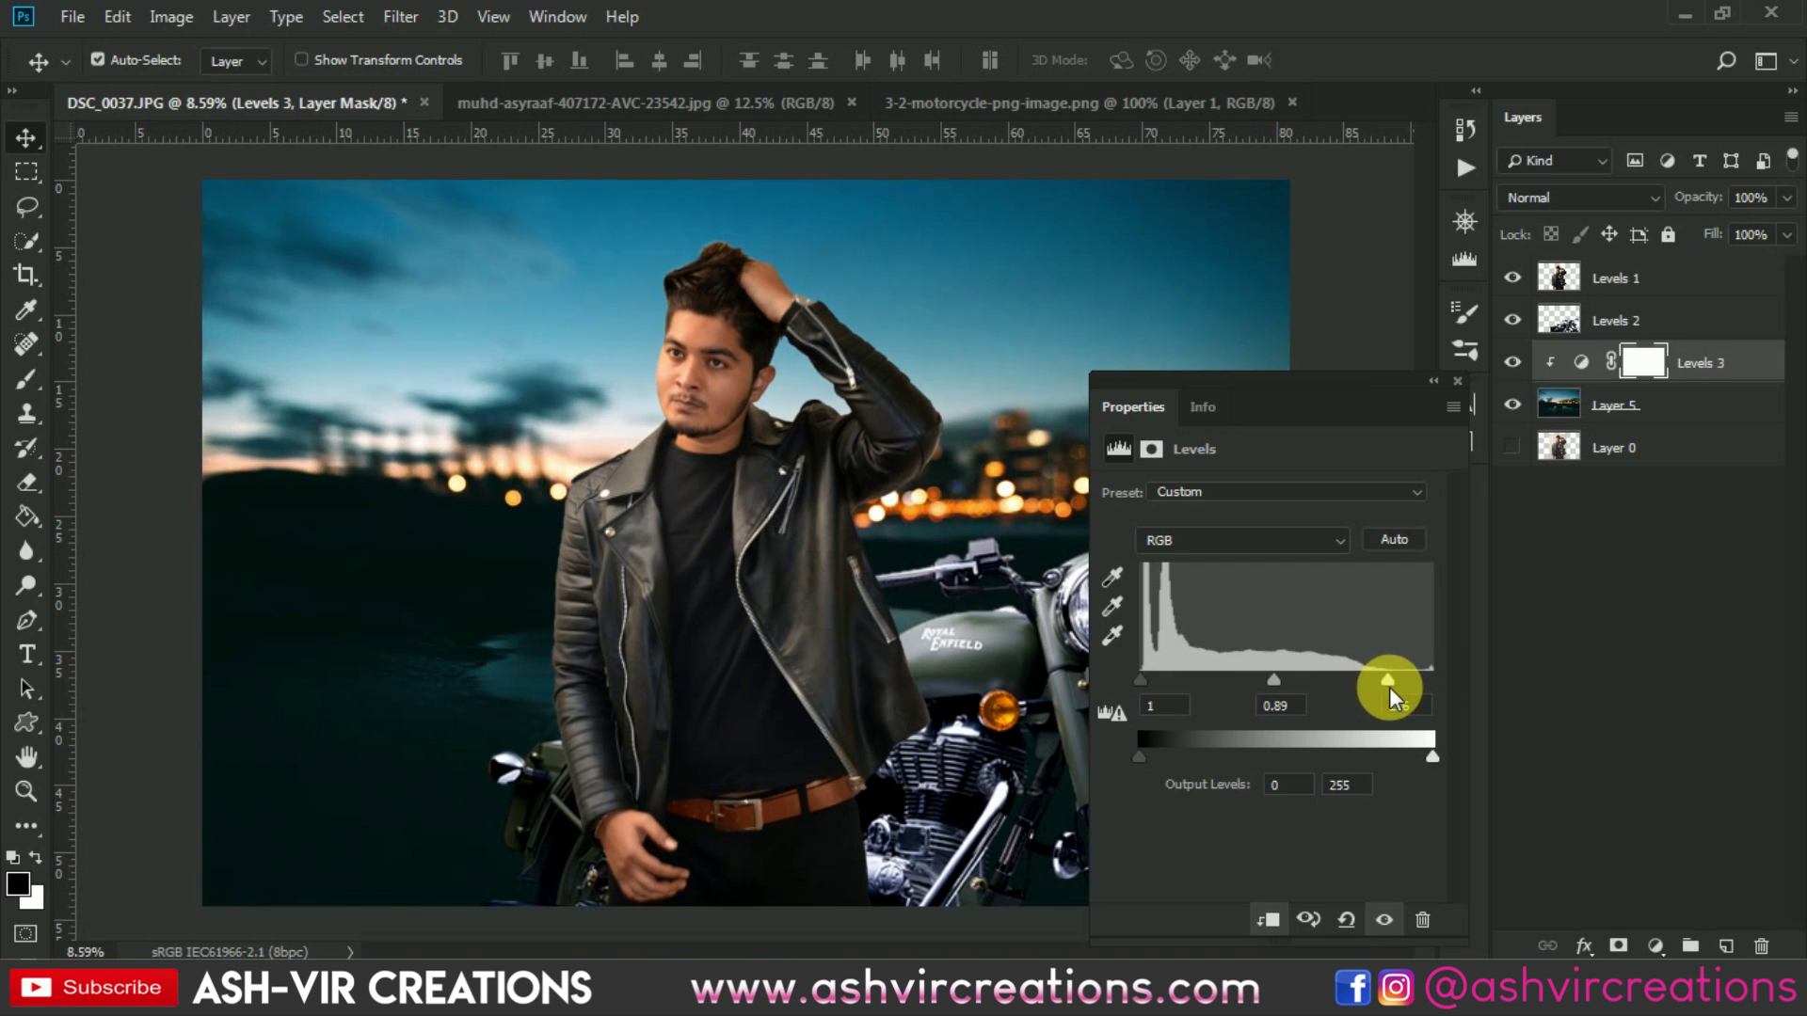
{"action": "left_click_drag", "start_coordinate": [1147, 686], "coordinate": [1133, 676]}
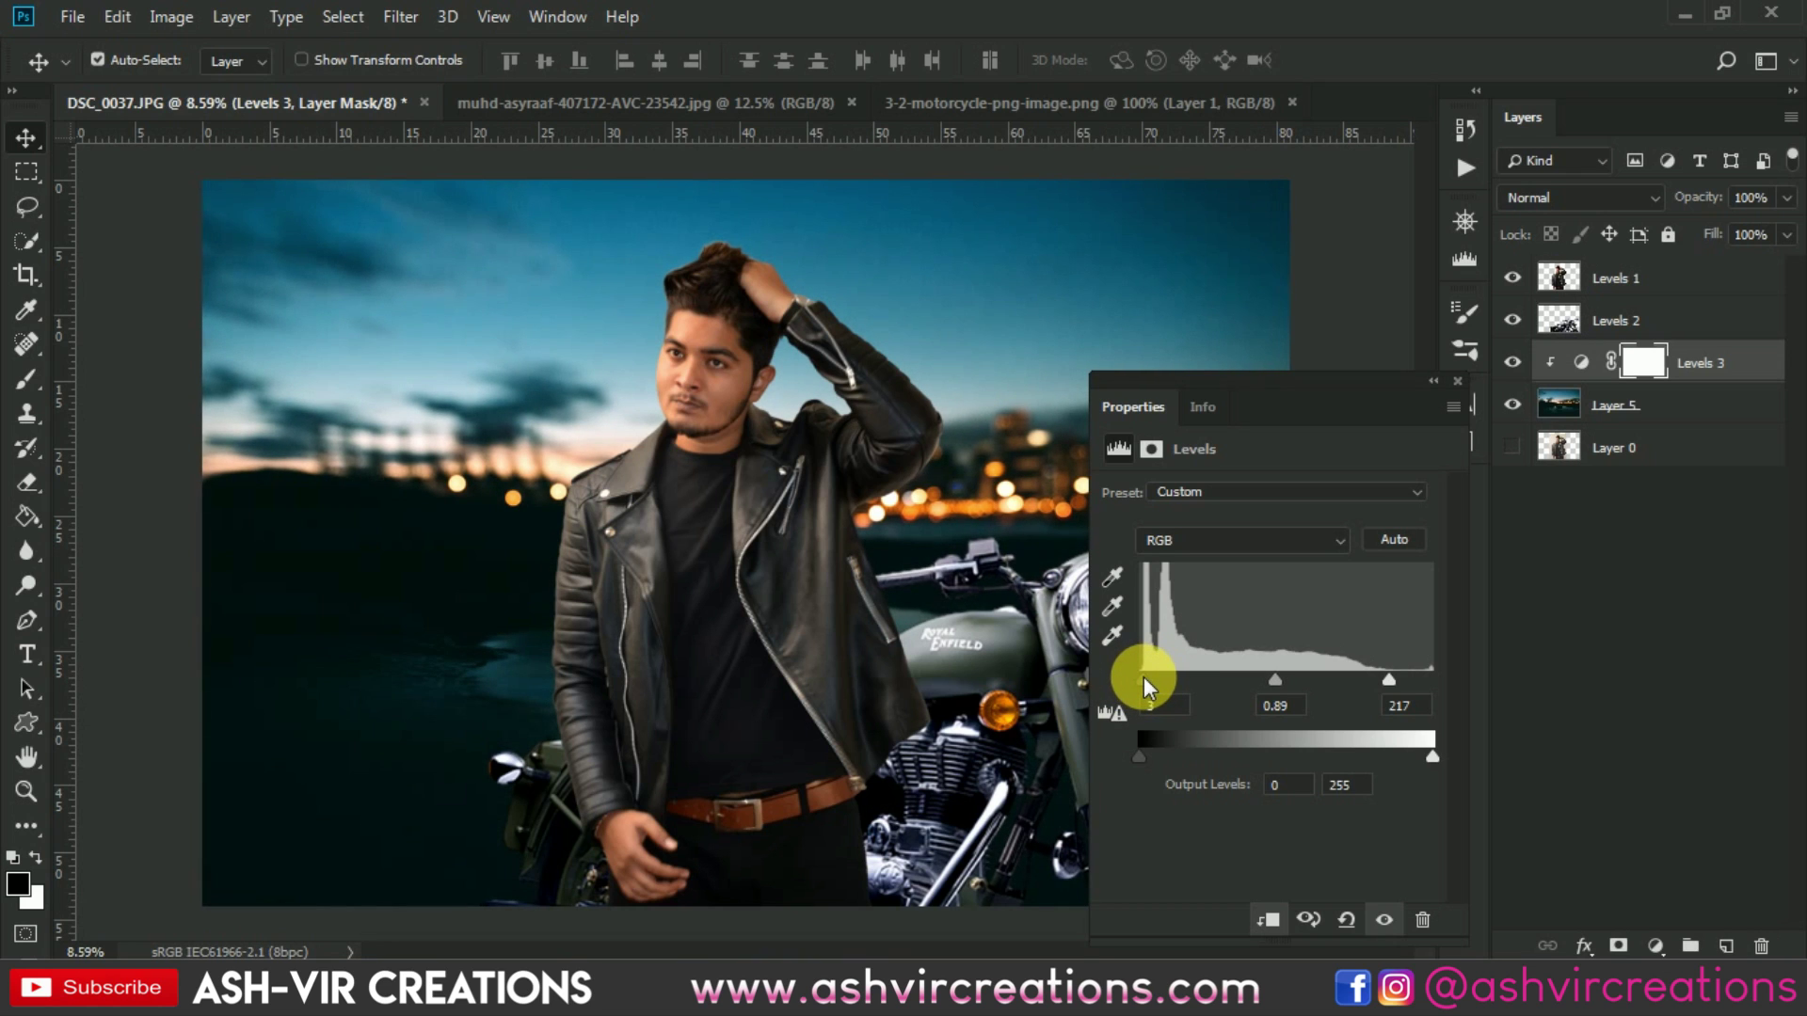
{"action": "left_click_drag", "start_coordinate": [1275, 679], "coordinate": [1274, 681]}
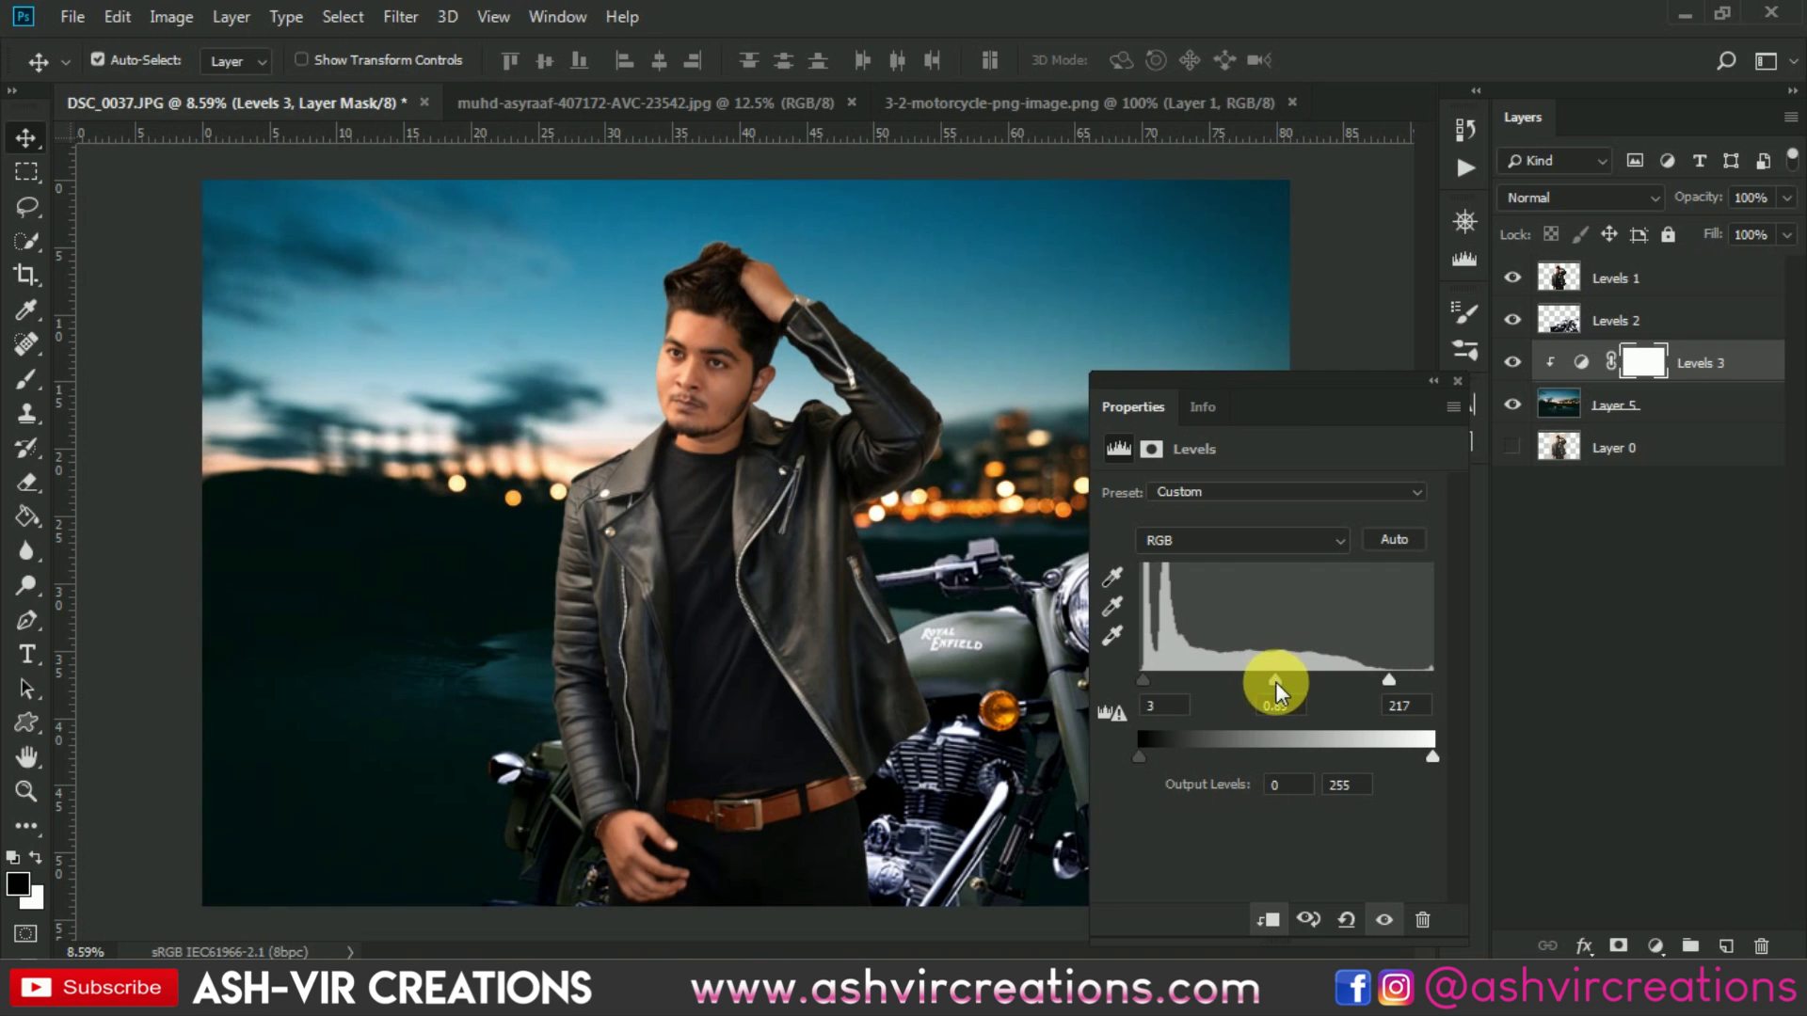
{"action": "left_click", "coordinate": [1458, 381]}
{"action": "left_click", "coordinate": [1513, 363]}
{"action": "left_click", "coordinate": [1513, 364]}
{"action": "left_click", "coordinate": [1513, 364]}
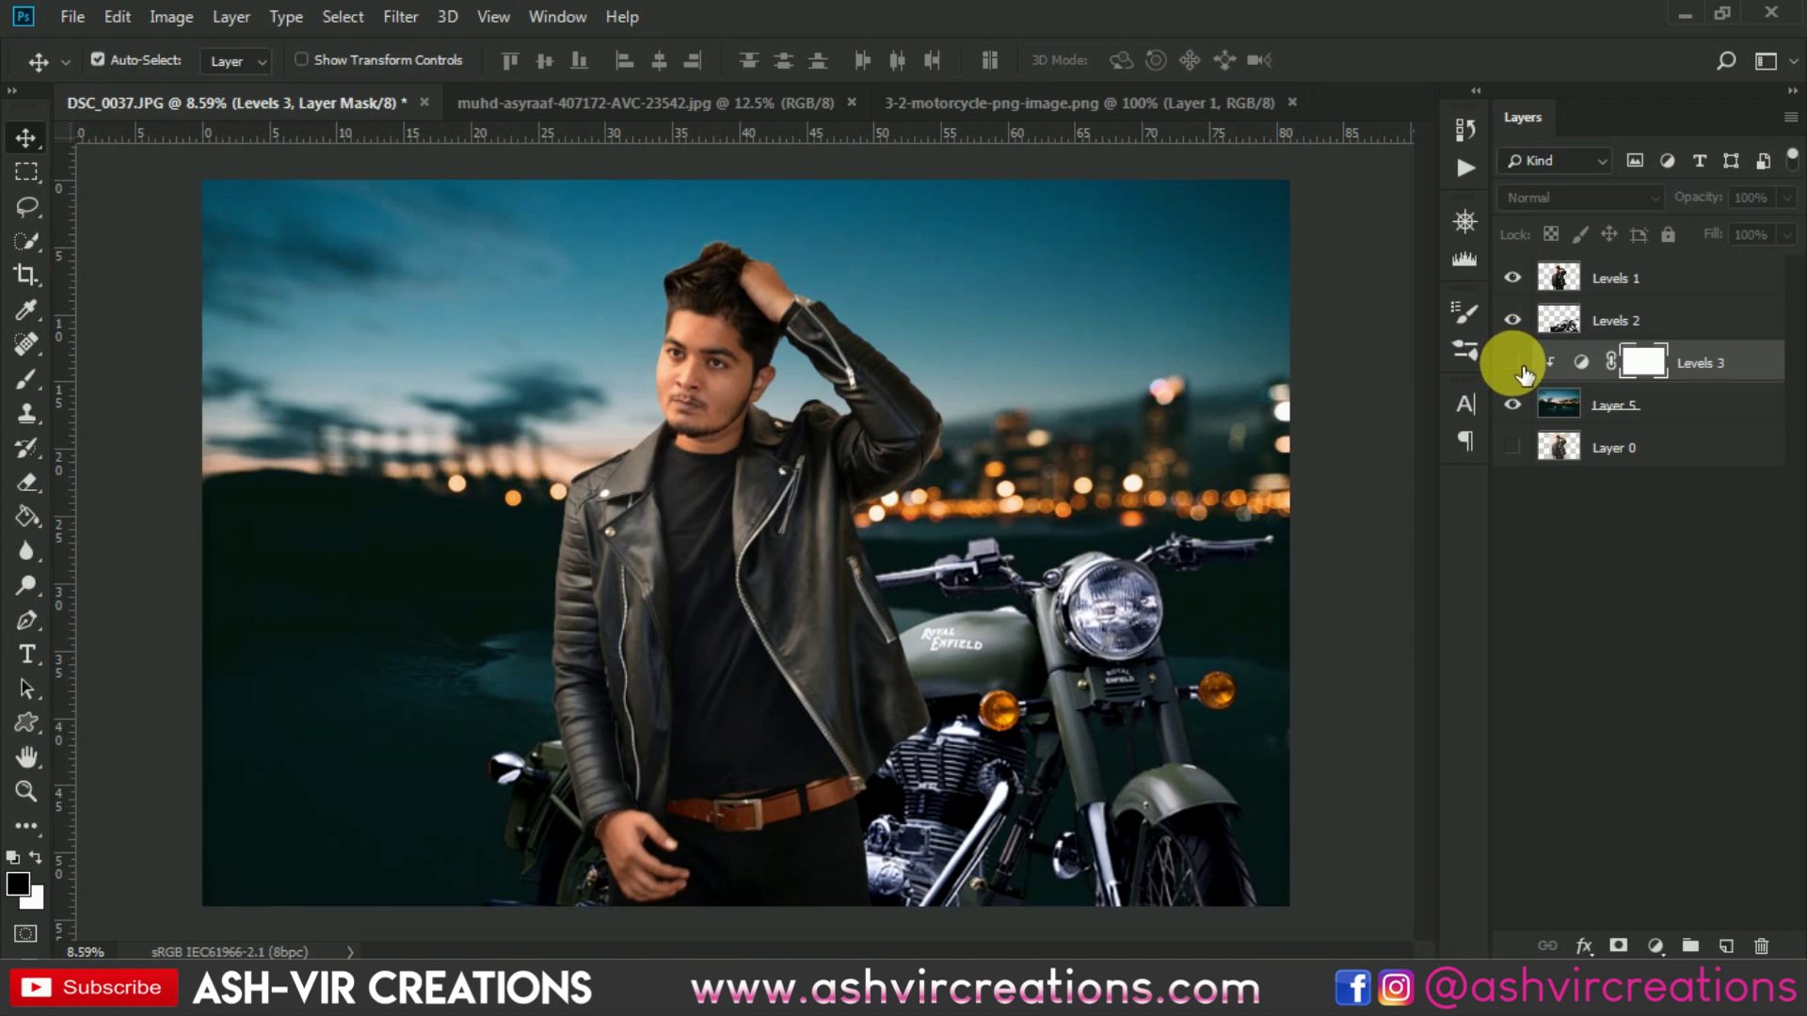
{"action": "left_click", "coordinate": [1517, 365]}
{"action": "scroll", "coordinate": [1154, 606], "scroll_direction": "down", "scroll_amount": 3}
{"action": "scroll", "coordinate": [929, 536], "scroll_direction": "up", "scroll_amount": 2}
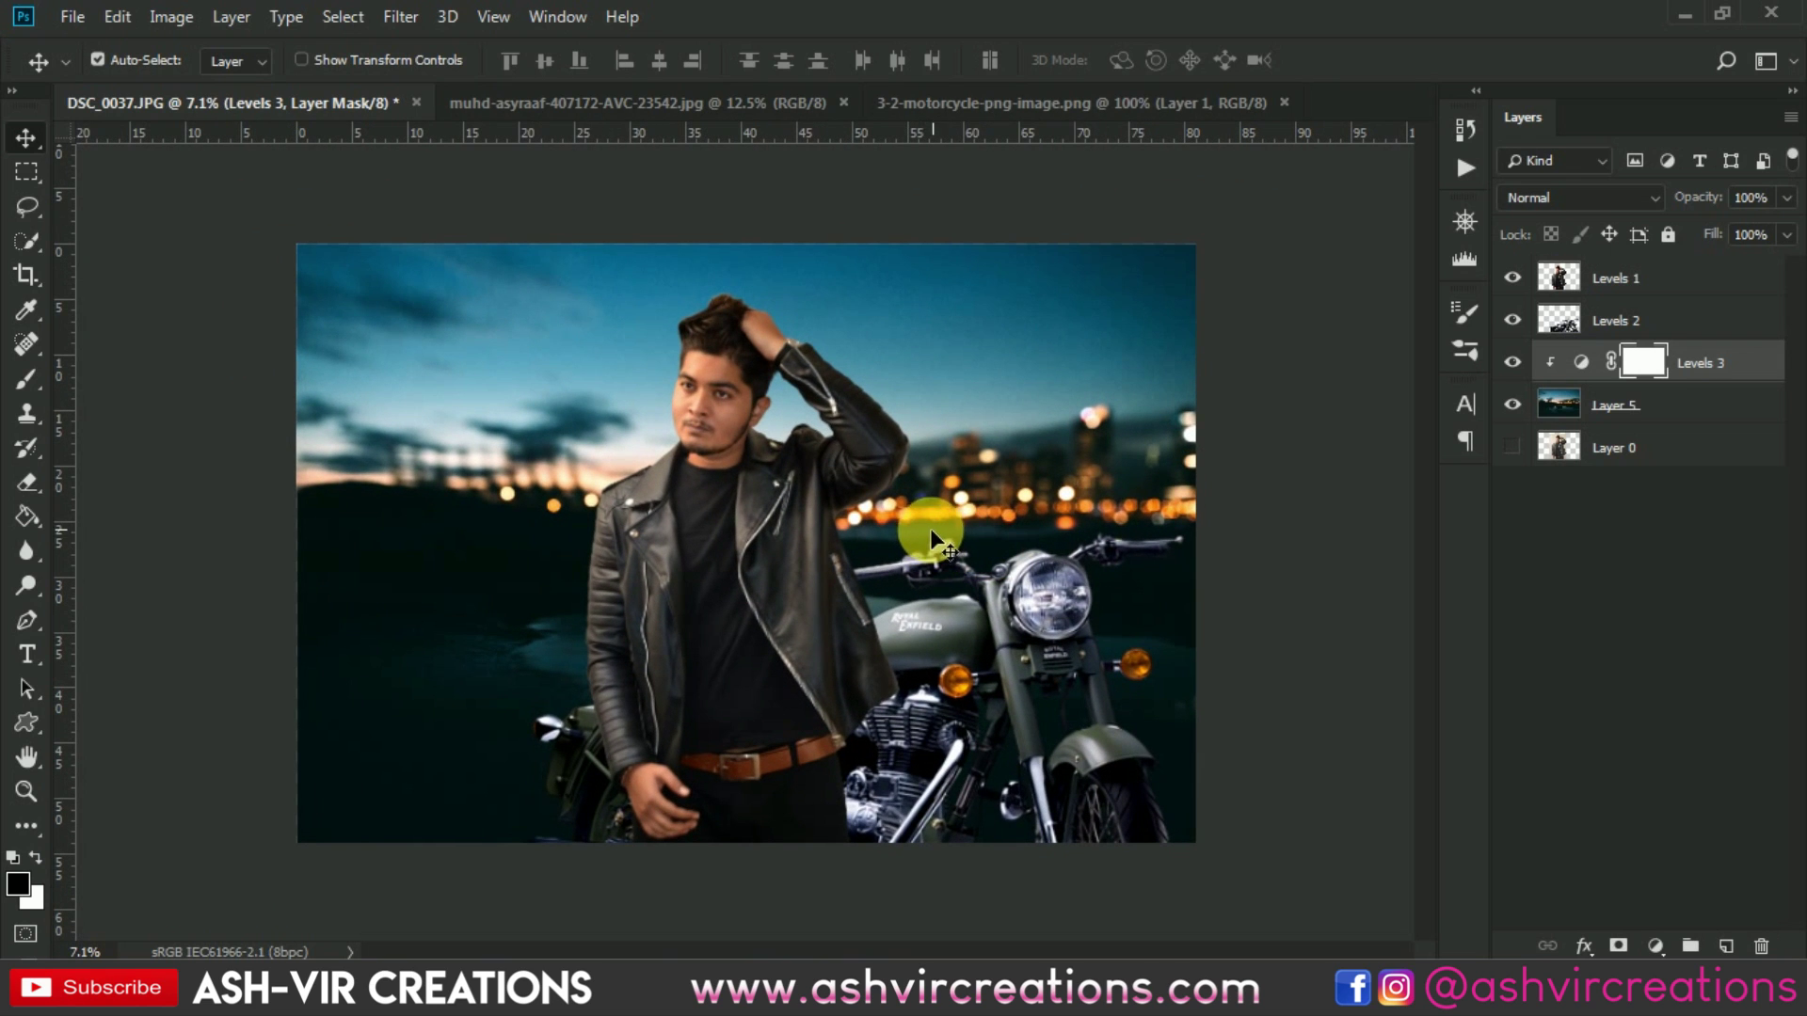
Add a Color Lookup adjustment above the man's Levels 1 layer using the AVC-Alen_a1.CUBE 3D LUT
{"action": "left_click", "coordinate": [1685, 288]}
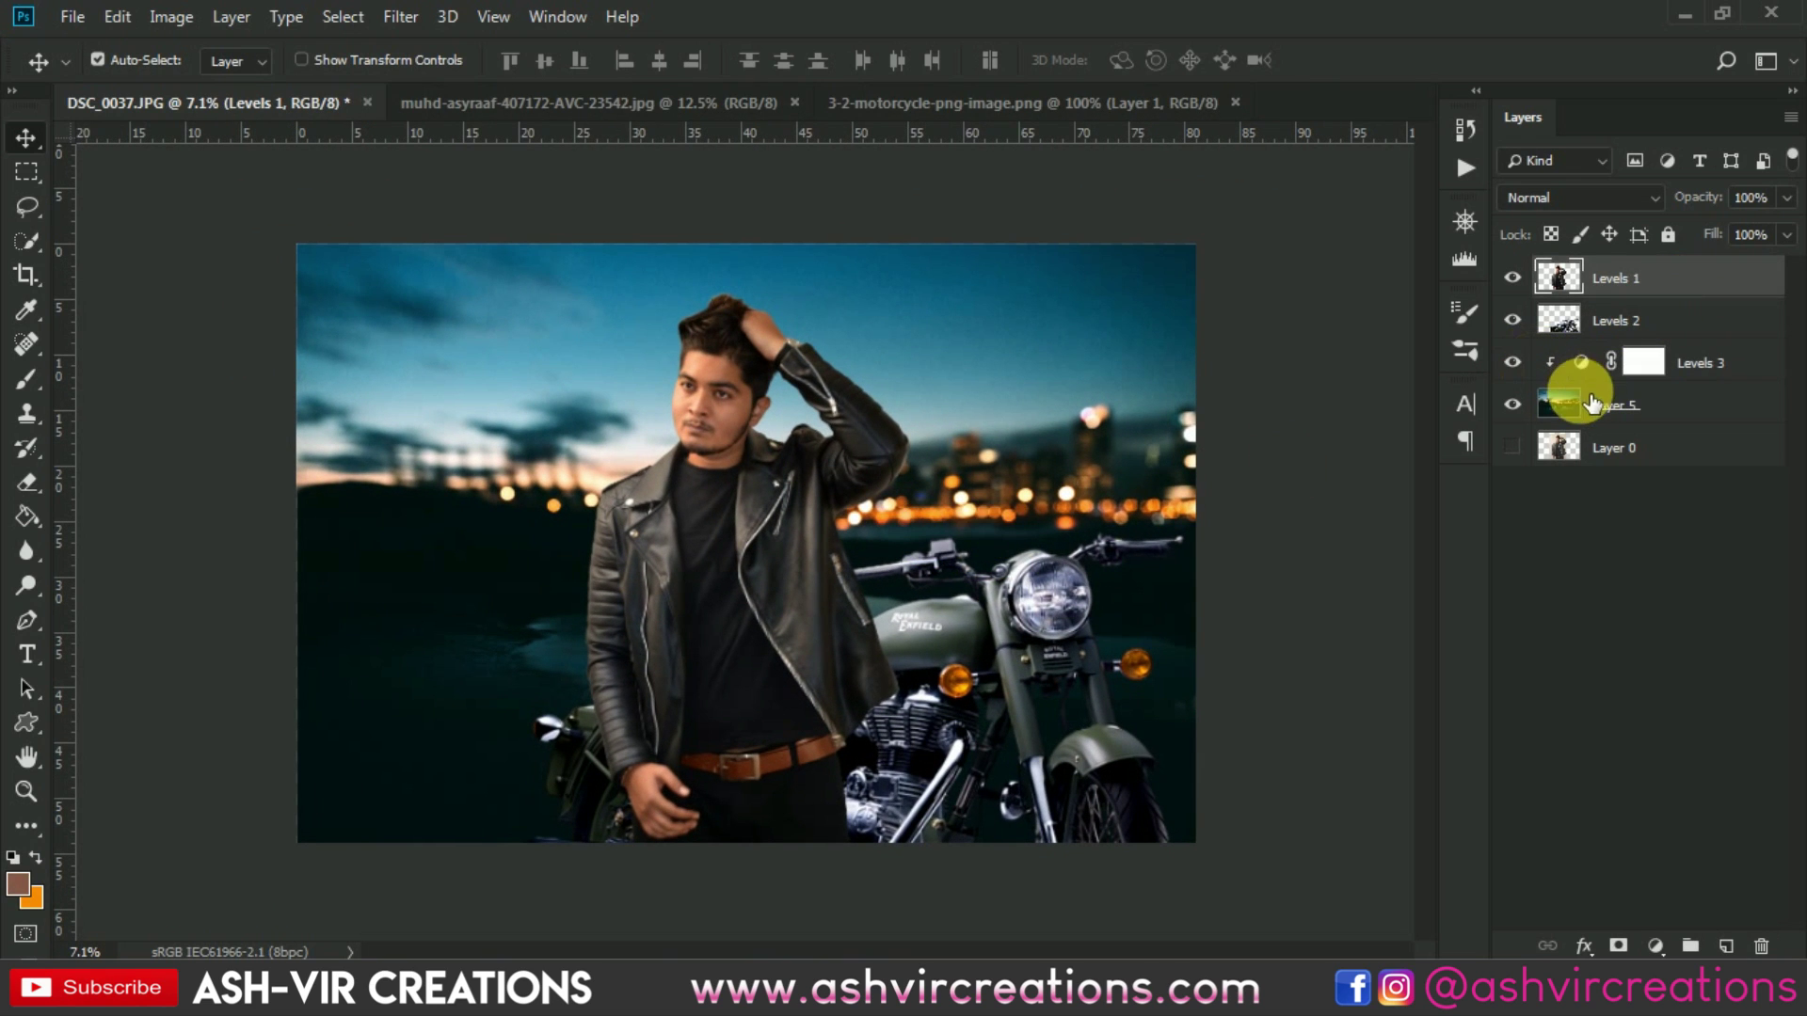
{"action": "left_click", "coordinate": [1669, 943]}
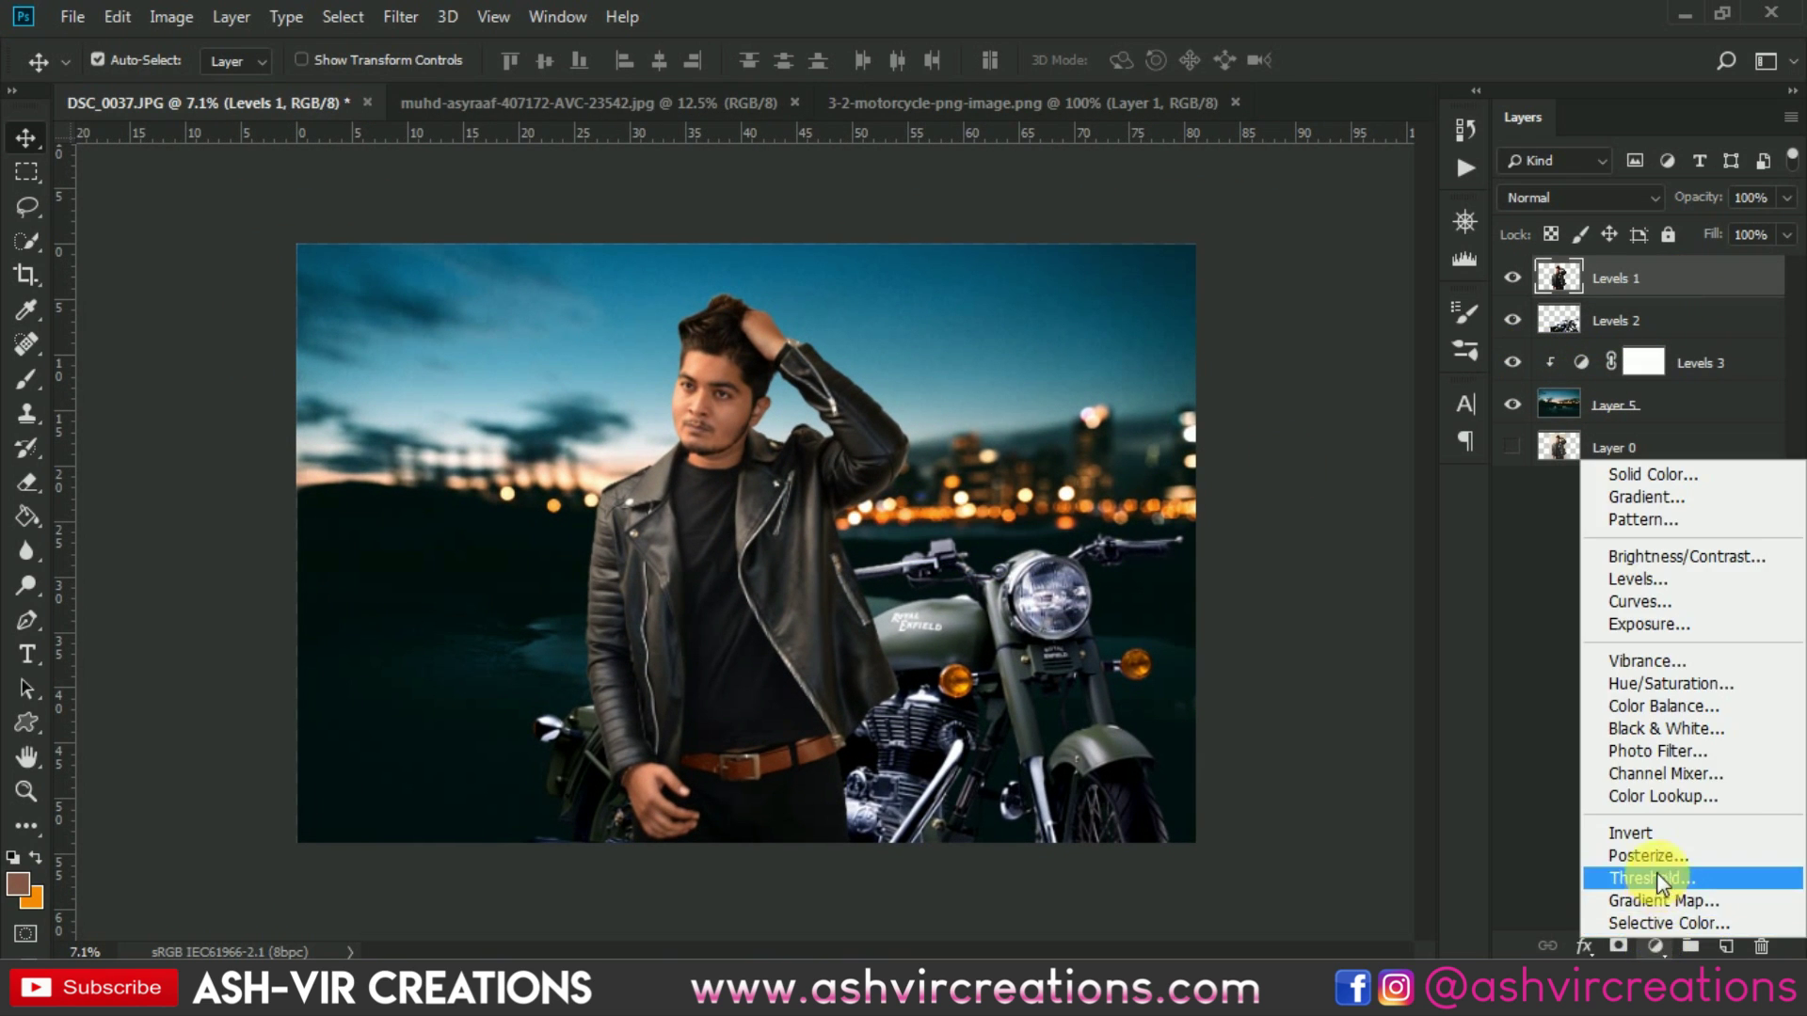
{"action": "left_click", "coordinate": [1652, 798]}
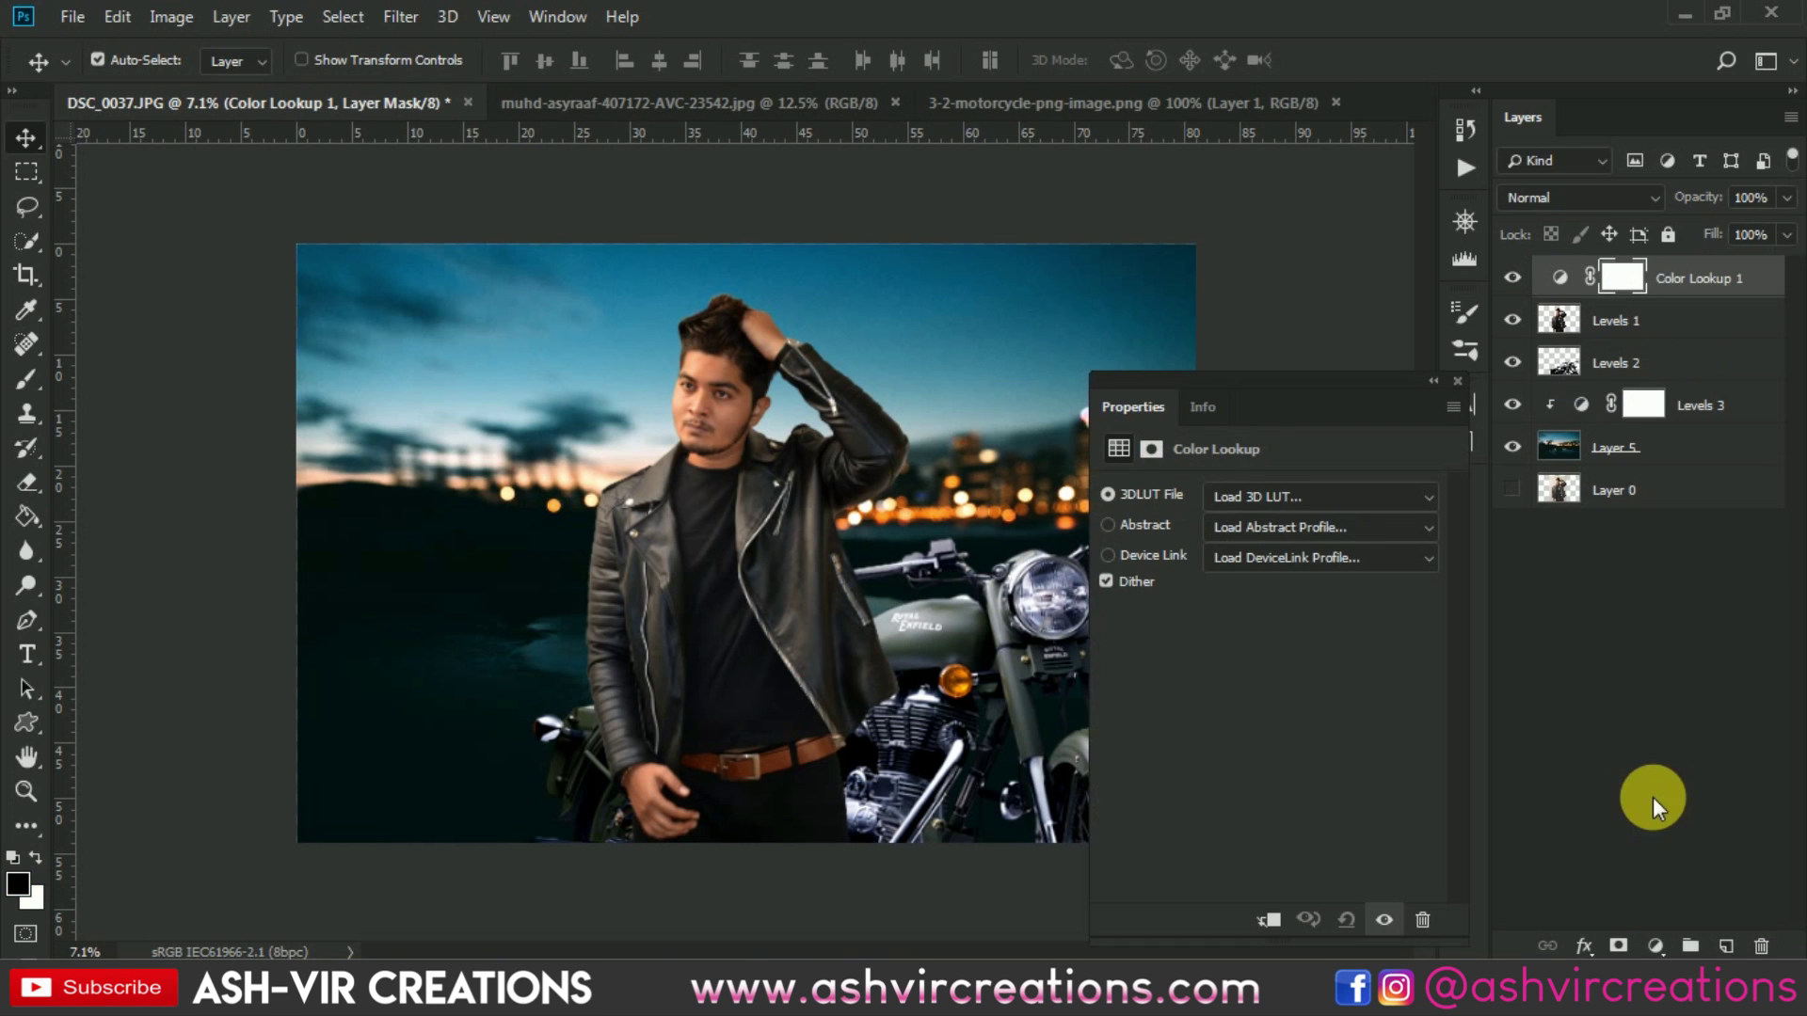
{"action": "left_click", "coordinate": [1280, 500]}
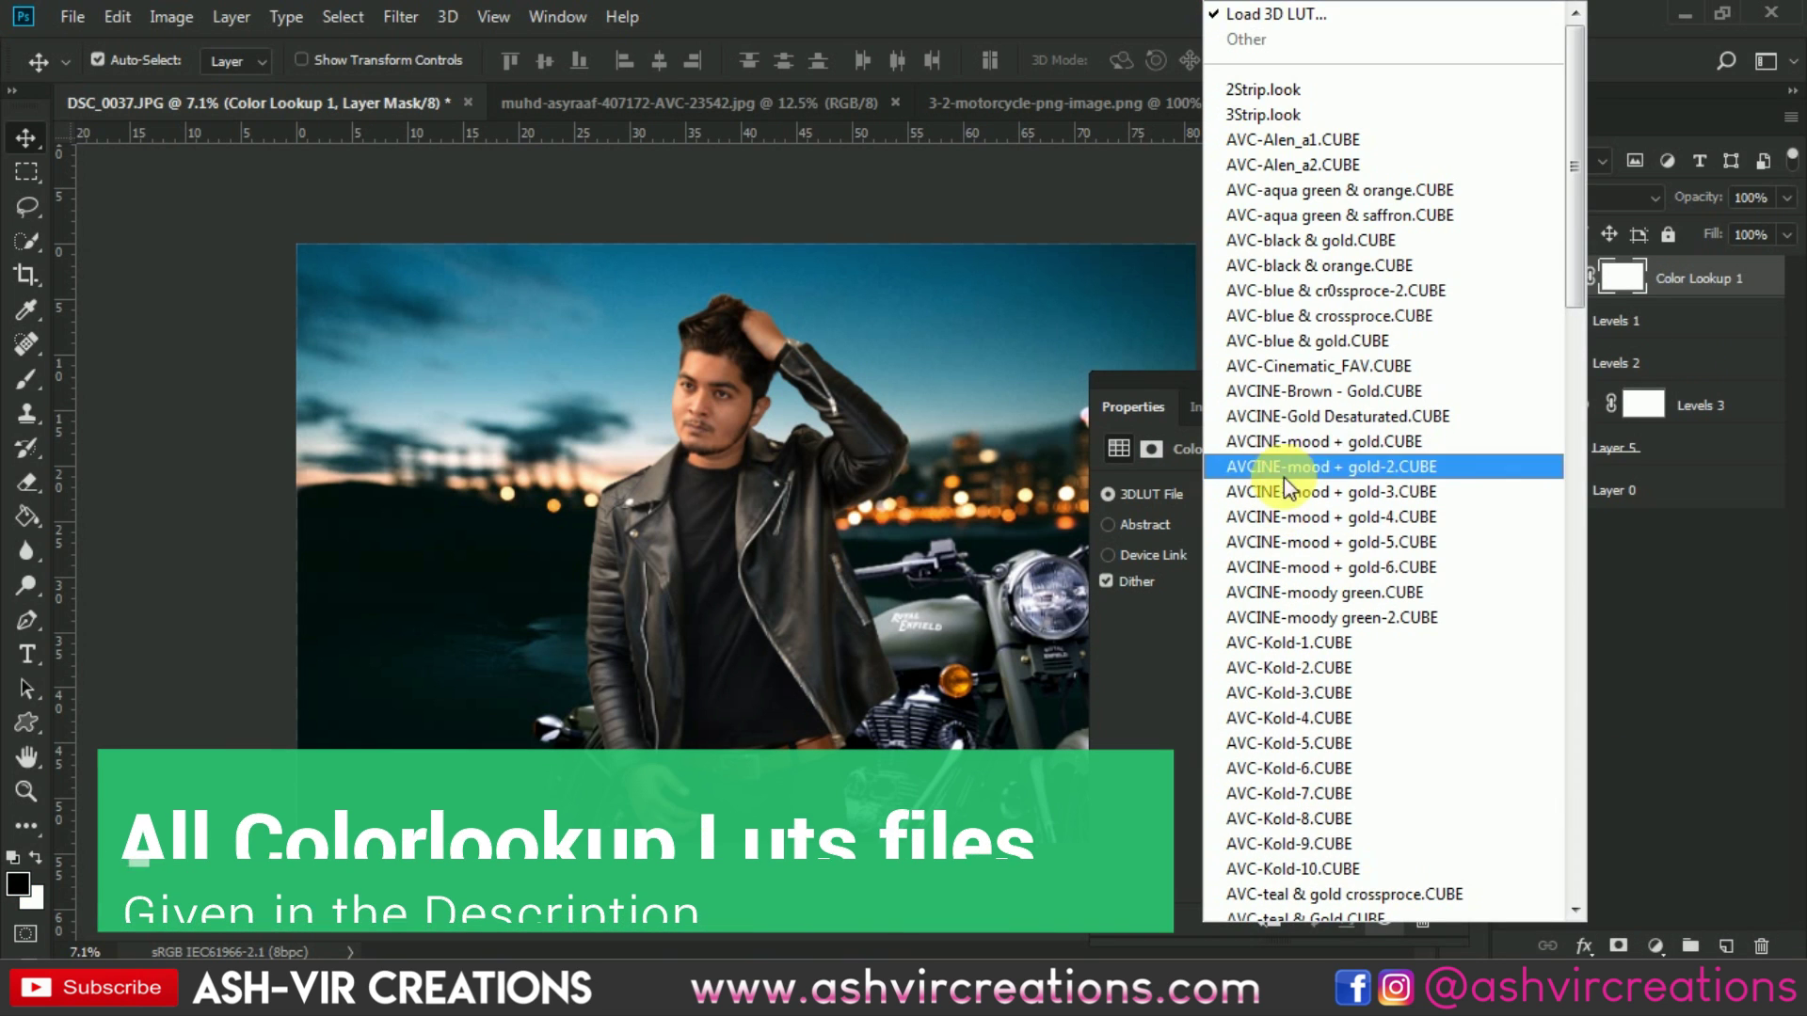
{"action": "left_click", "coordinate": [1306, 141]}
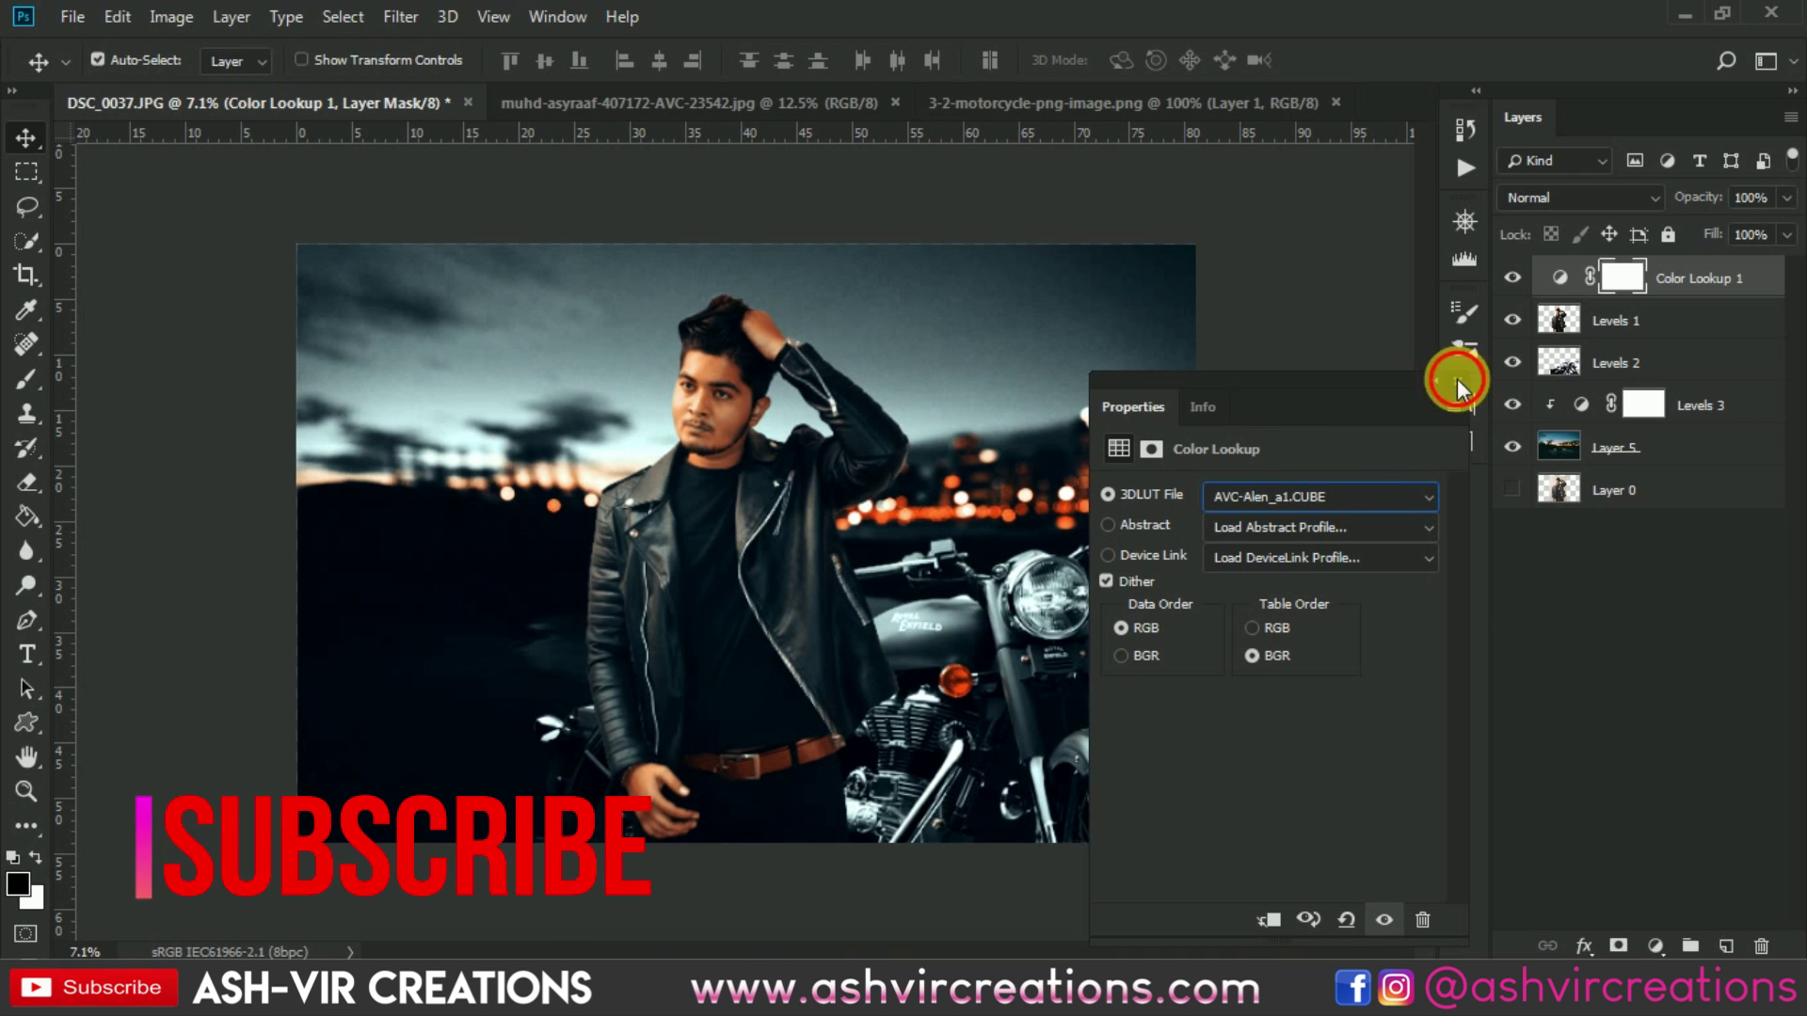
{"action": "left_click", "coordinate": [1433, 381]}
Examine the graded hair, face and raised arm, and compare the composite with and without the background's Levels 3 adjustment
{"action": "scroll", "coordinate": [890, 585], "scroll_direction": "up", "scroll_amount": 2}
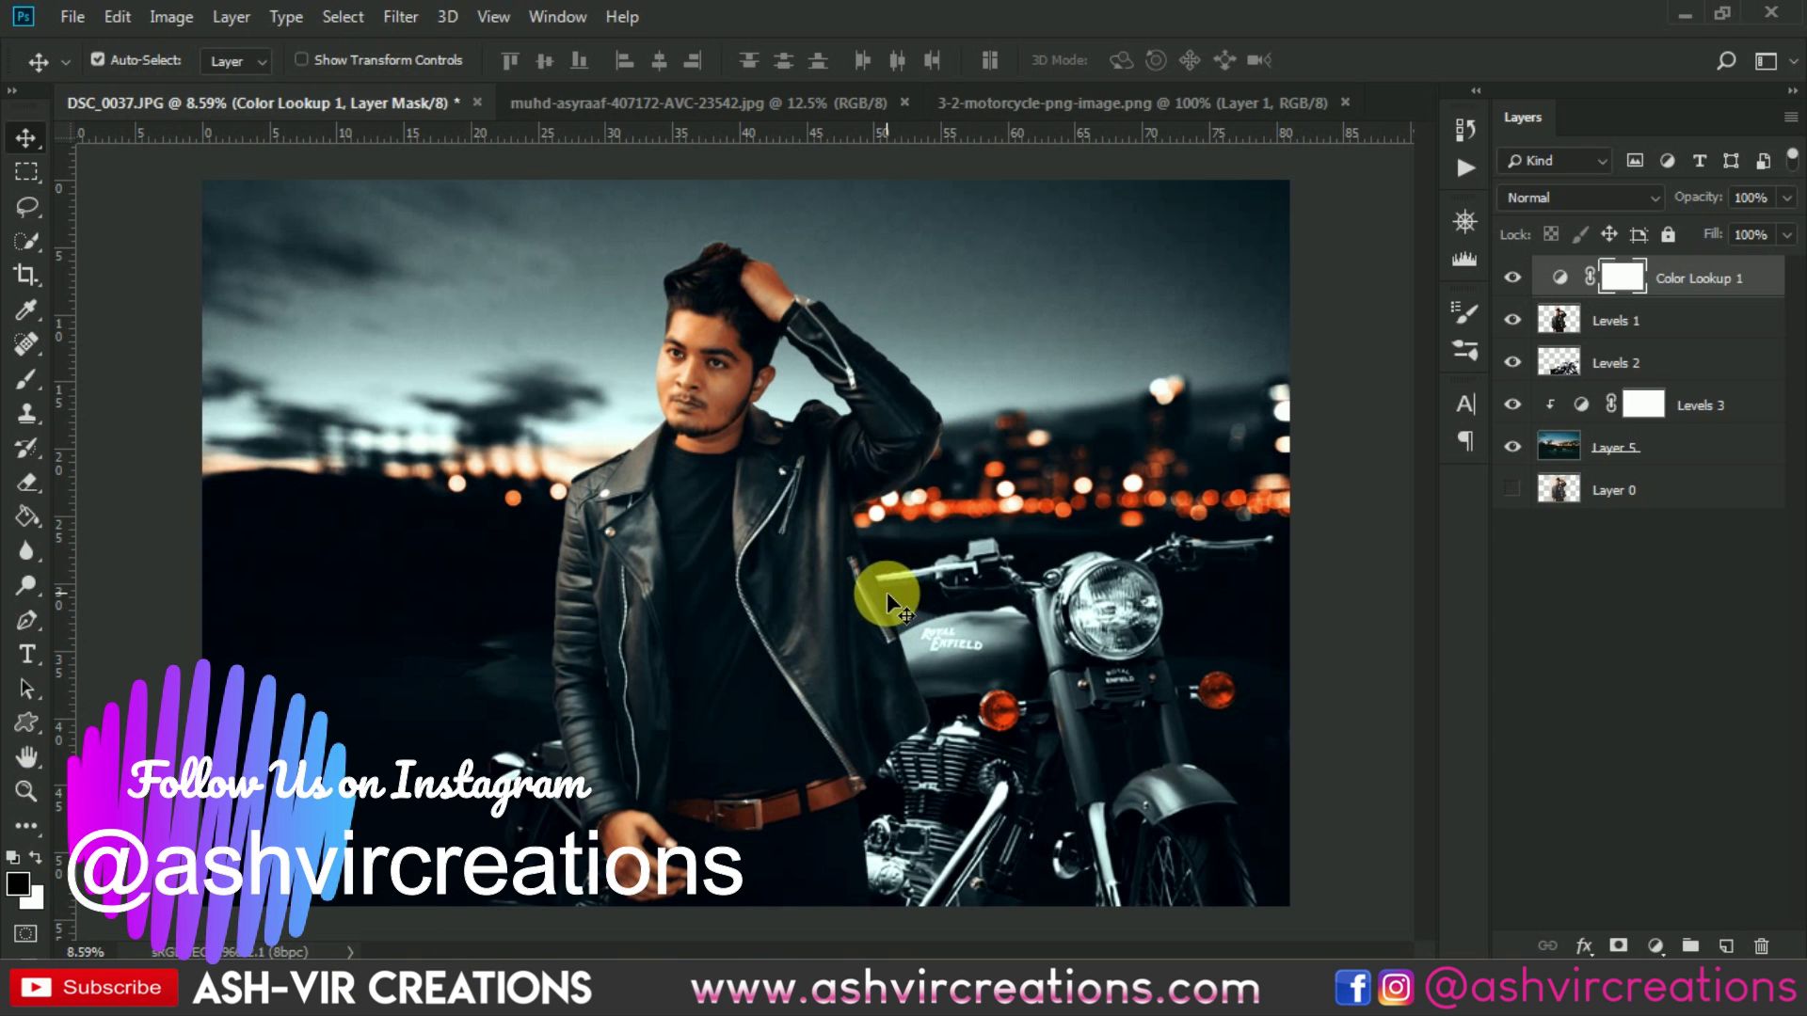
{"action": "scroll", "coordinate": [737, 271], "scroll_direction": "up", "scroll_amount": 3}
{"action": "scroll", "coordinate": [657, 215], "scroll_direction": "up", "scroll_amount": 3}
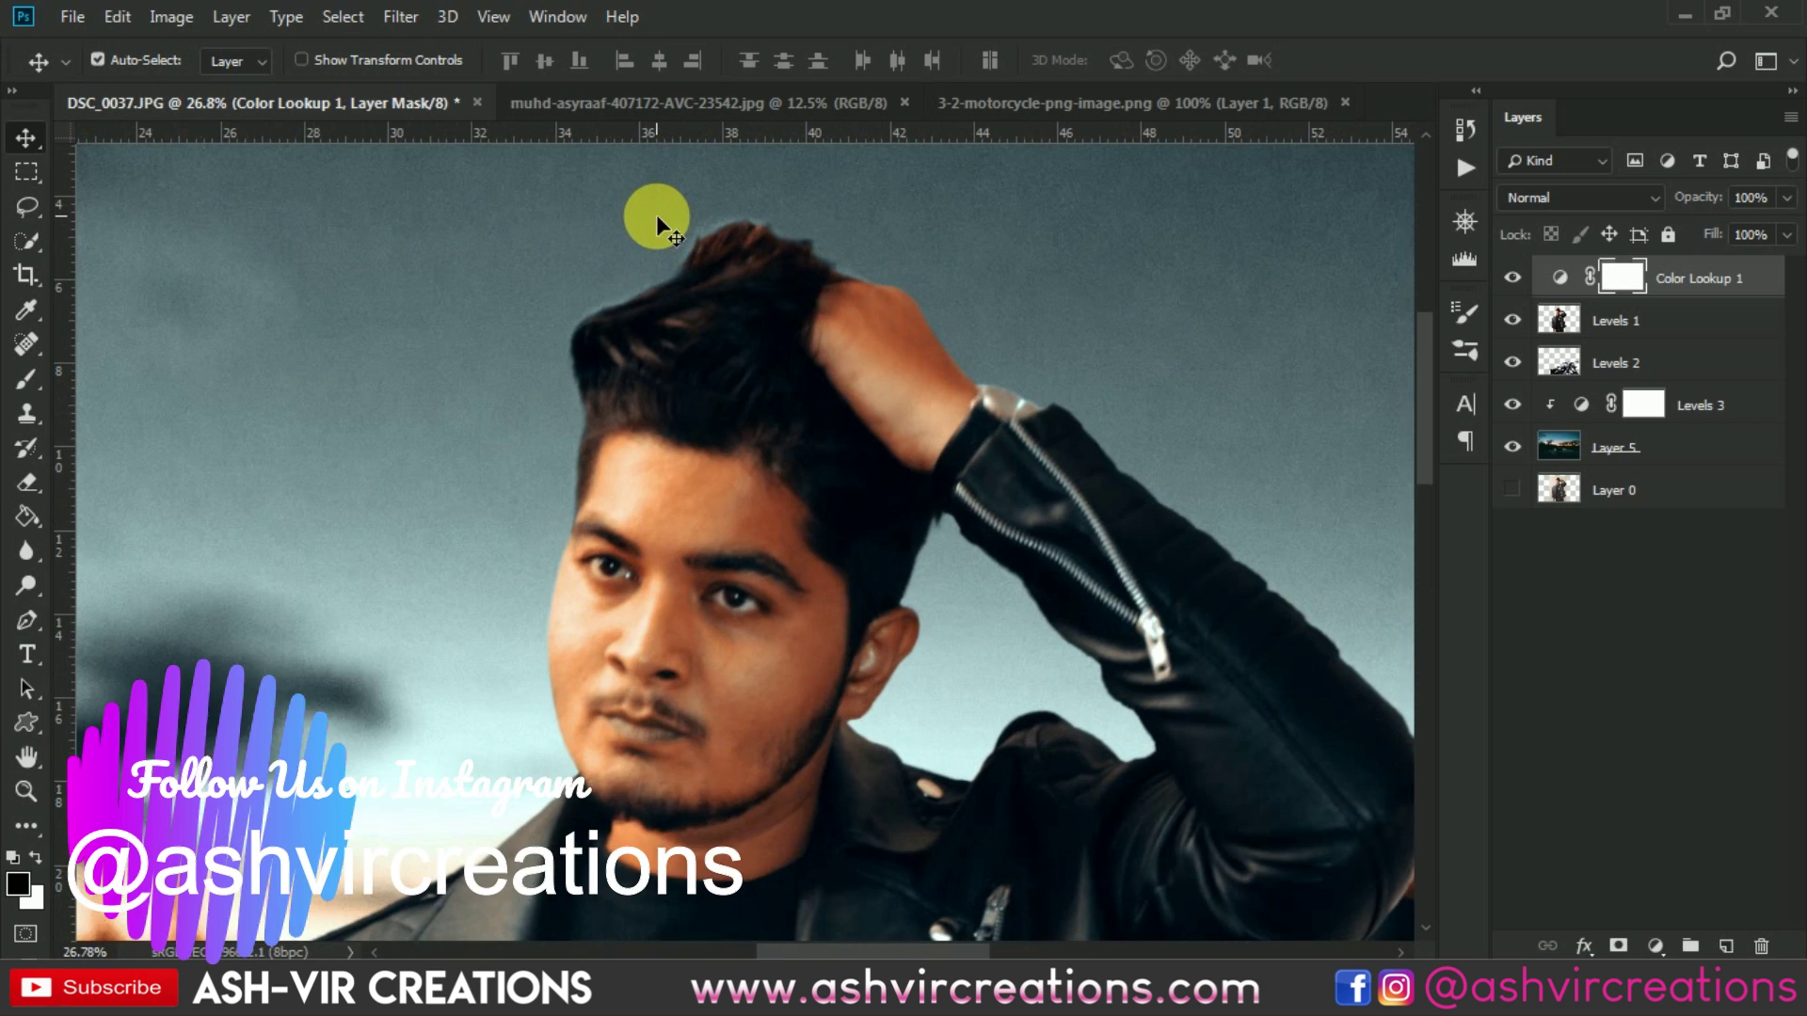
{"action": "scroll", "coordinate": [657, 214], "scroll_direction": "down", "scroll_amount": 3}
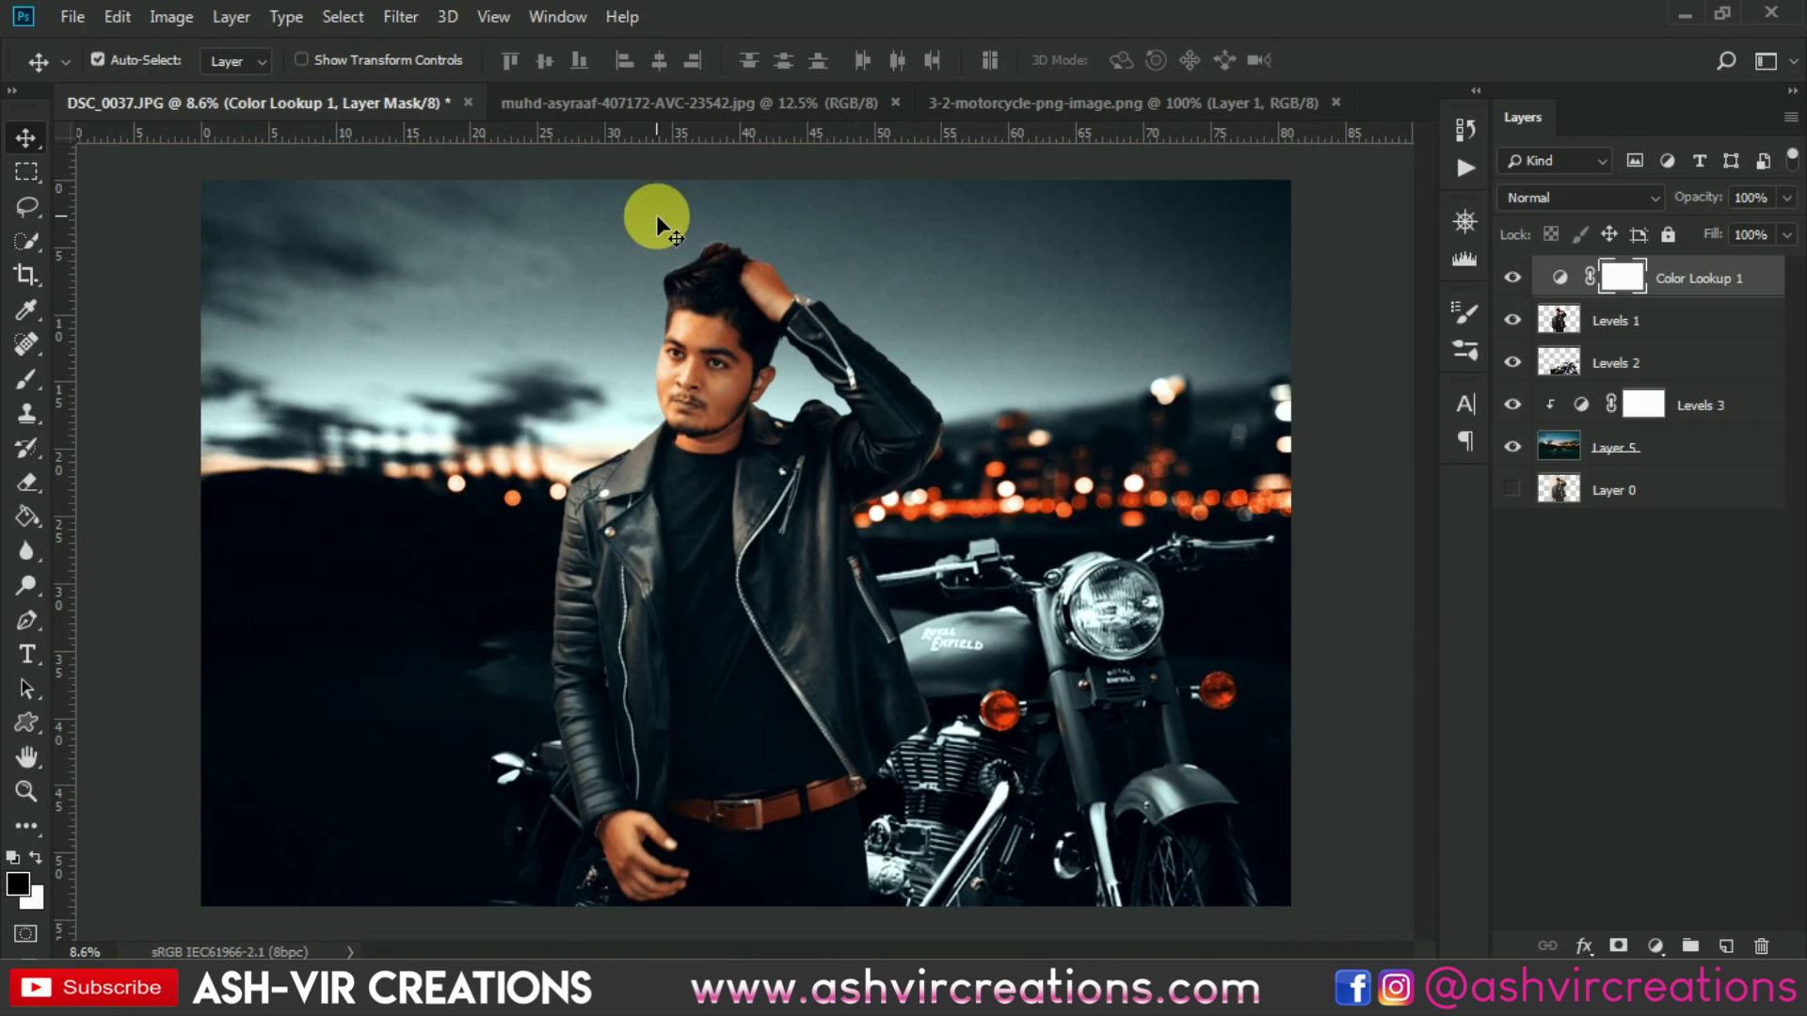
{"action": "left_click", "coordinate": [1515, 409]}
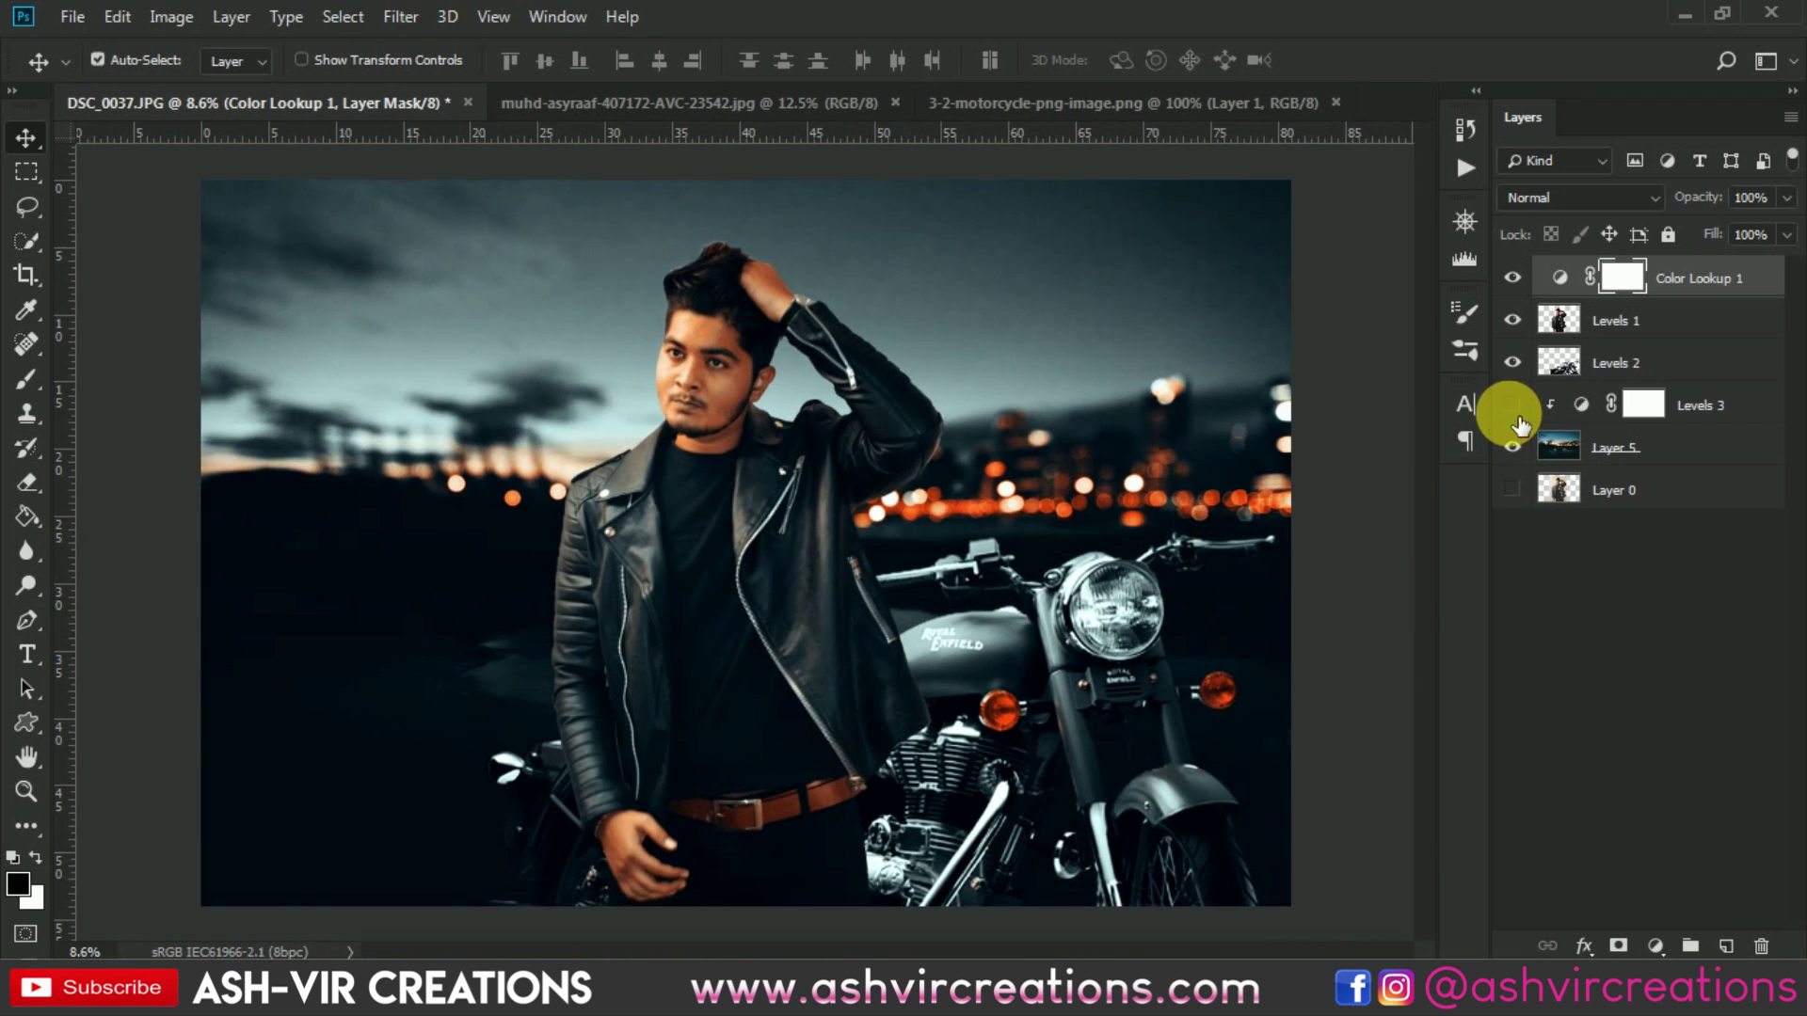
{"action": "left_click", "coordinate": [1513, 407]}
{"action": "left_click", "coordinate": [1515, 411]}
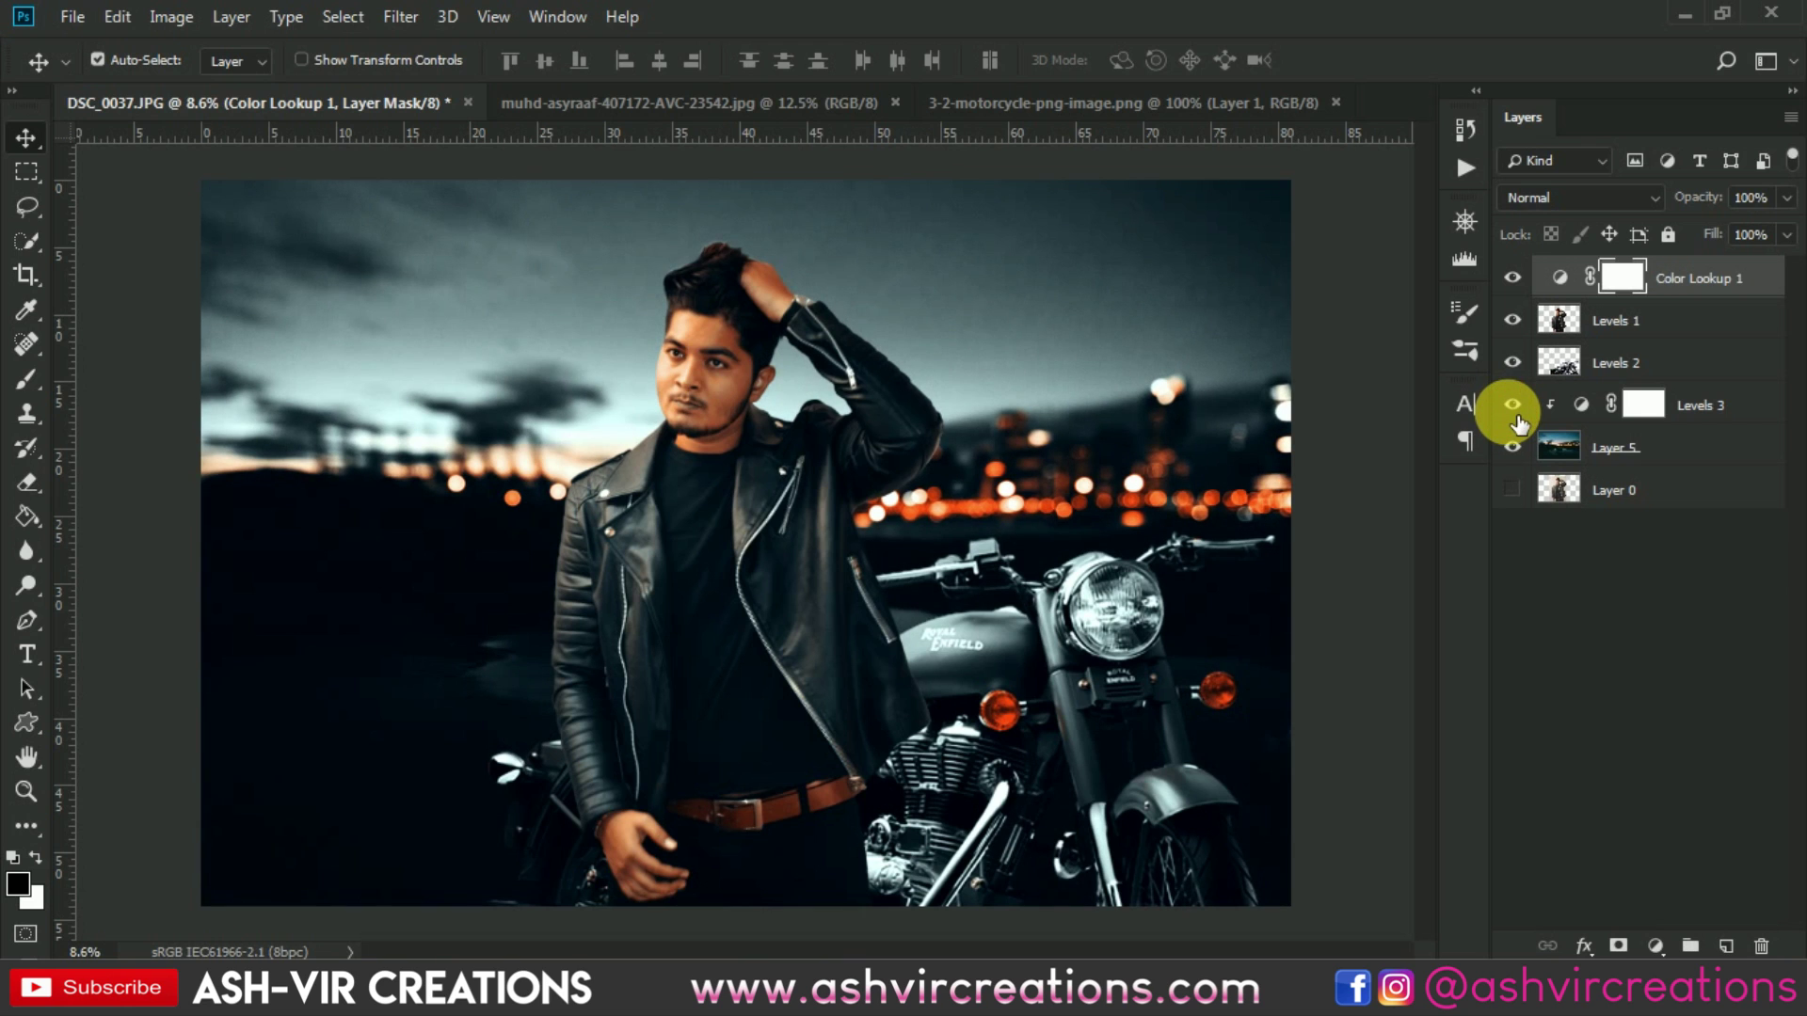
{"action": "left_click", "coordinate": [1515, 412]}
{"action": "left_click", "coordinate": [1515, 412]}
{"action": "left_click", "coordinate": [1515, 412]}
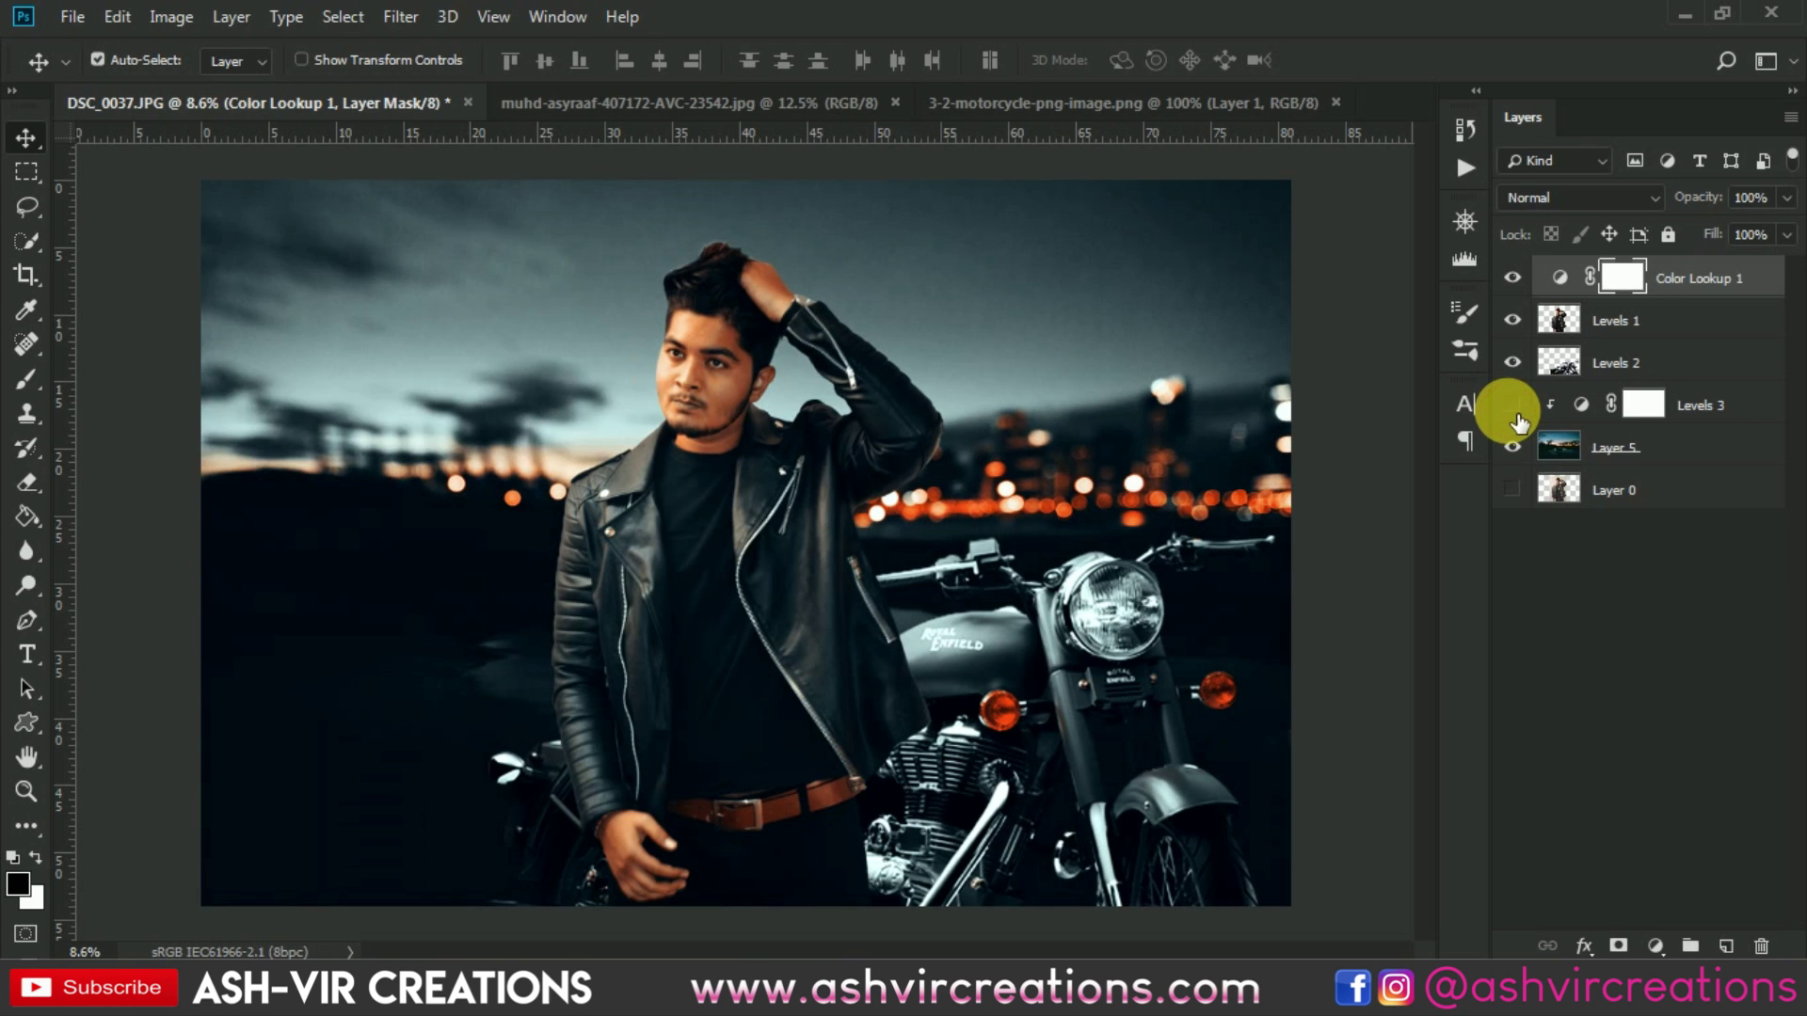
{"action": "left_click", "coordinate": [1516, 414]}
{"action": "left_click", "coordinate": [1515, 414]}
{"action": "left_click", "coordinate": [1515, 414]}
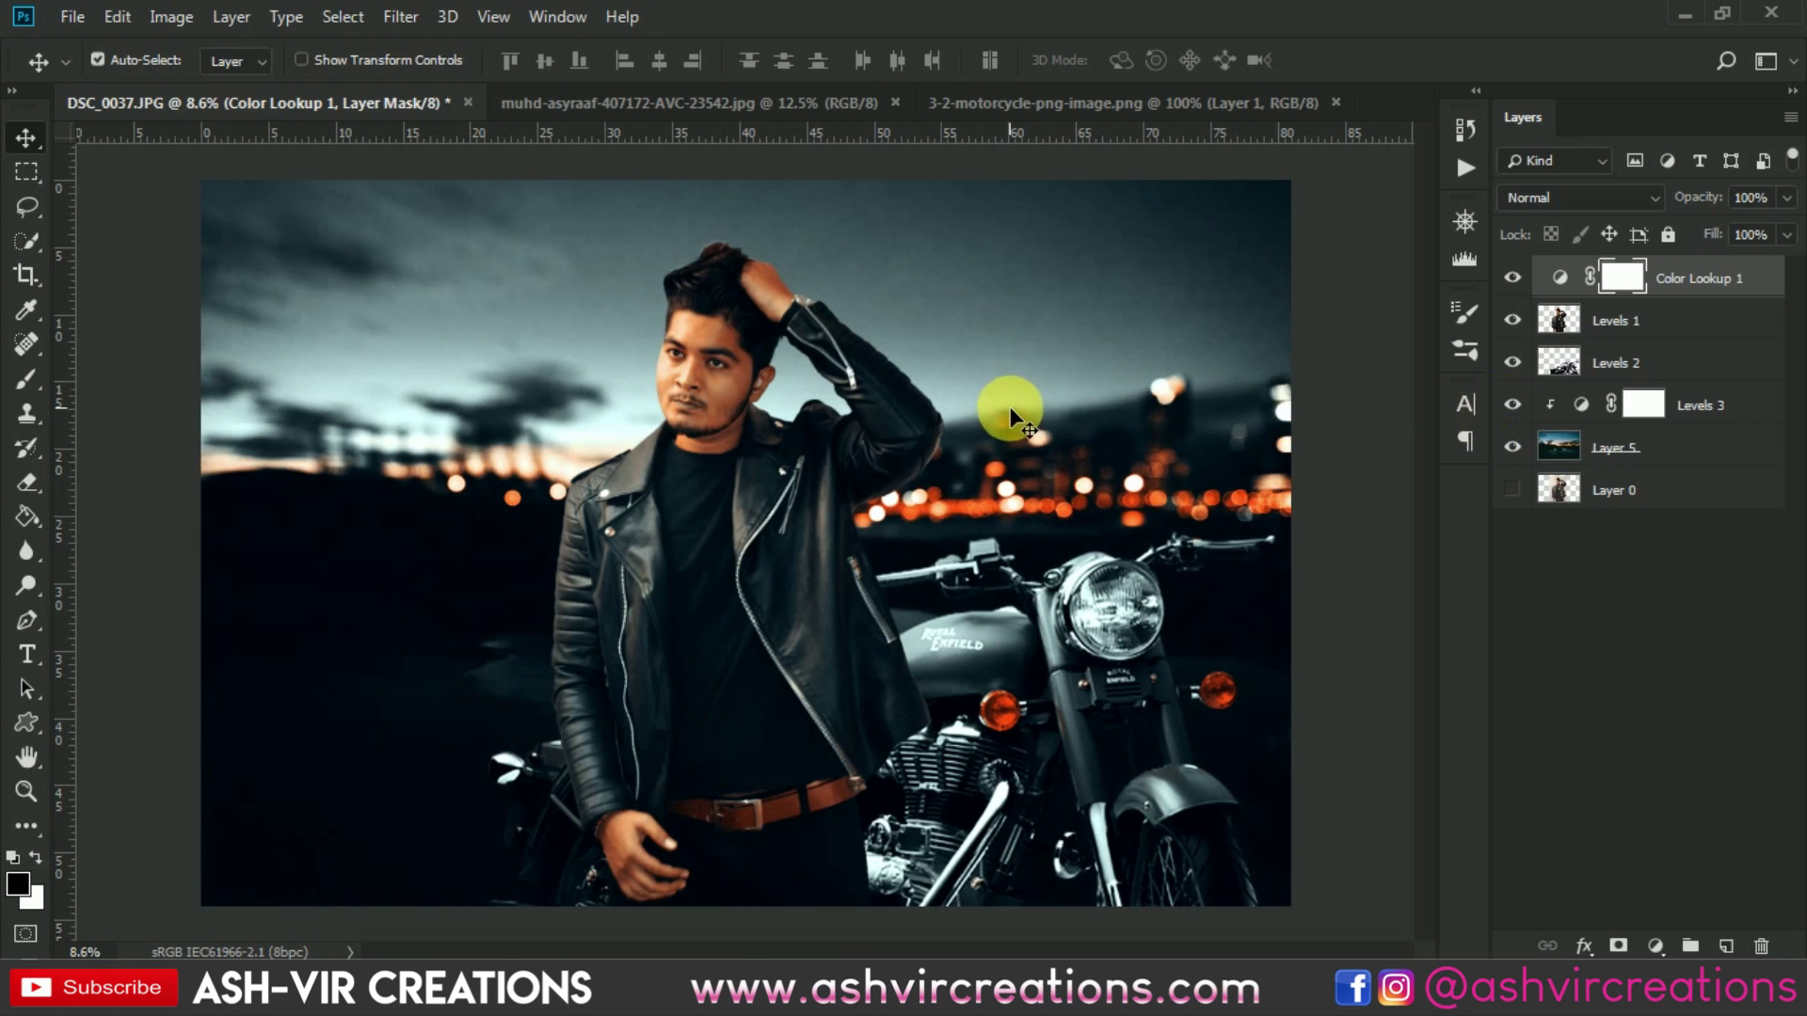
Toggle the city background's Levels 3 adjustment and check its effect on the overall composite
{"action": "left_click", "coordinate": [1511, 406]}
{"action": "left_click", "coordinate": [1511, 405]}
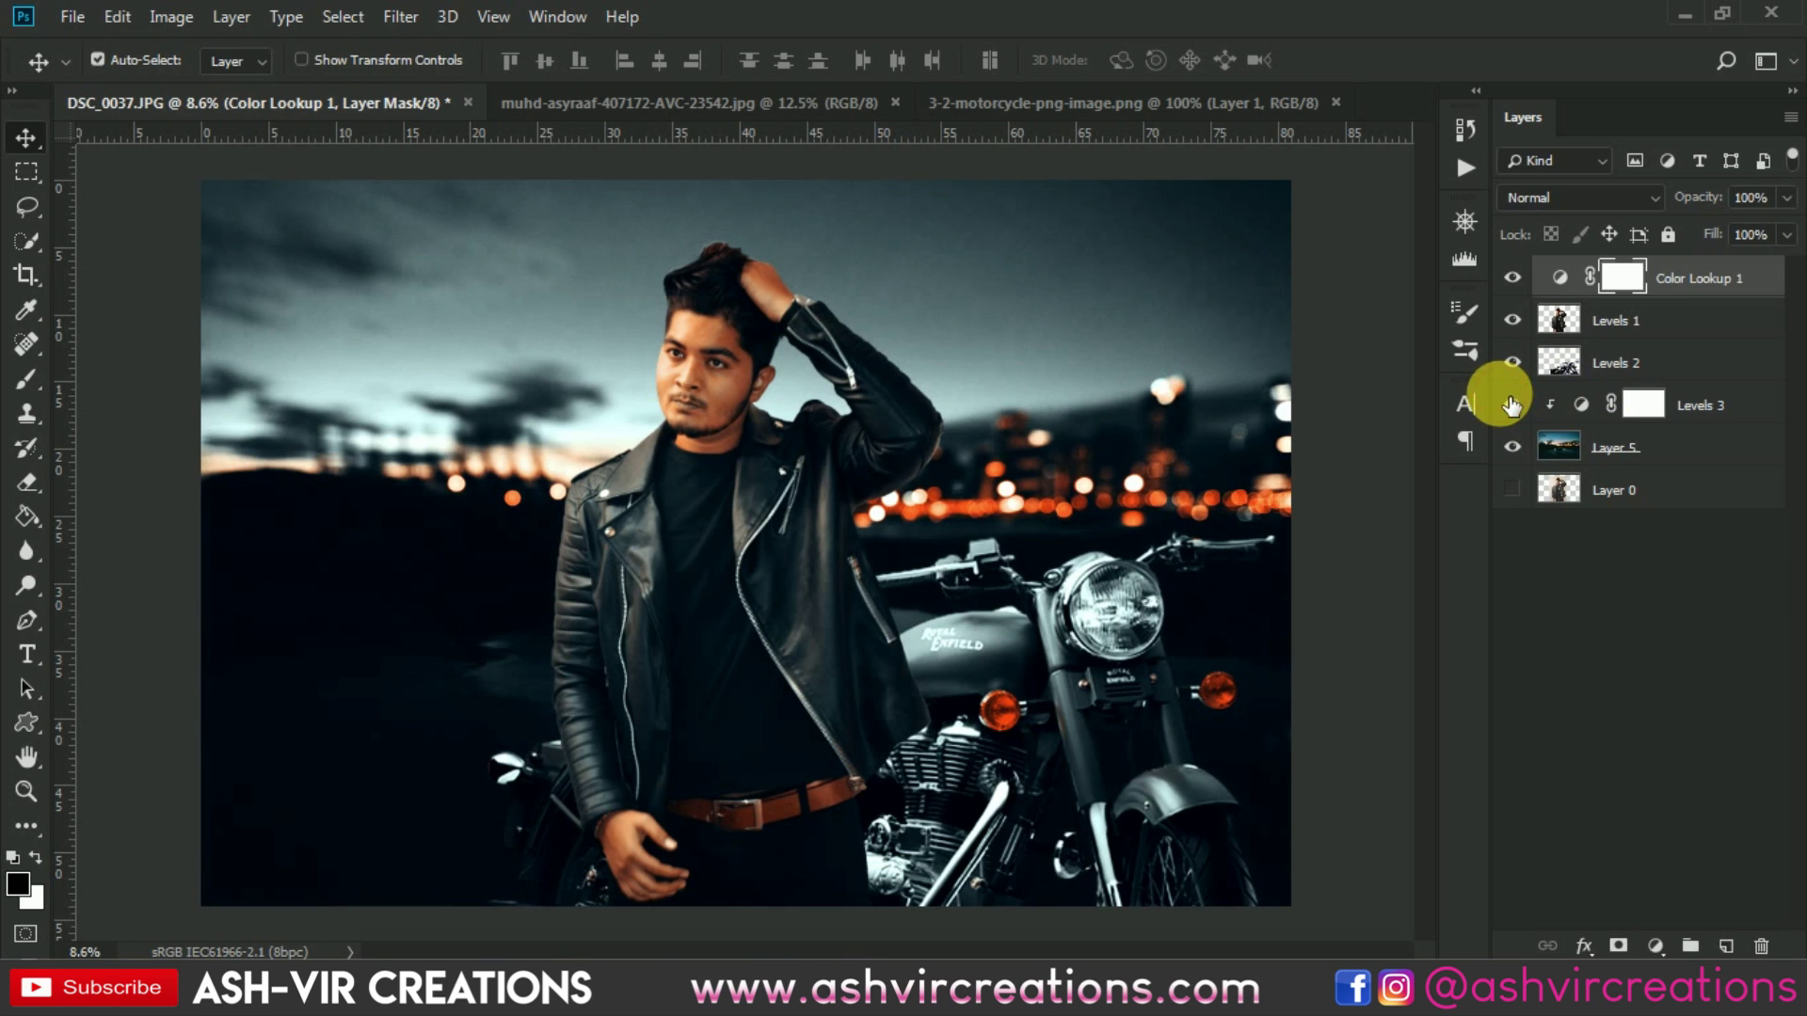
{"action": "key", "text": "ctrl+minus"}
{"action": "key", "text": "ctrl+plus"}
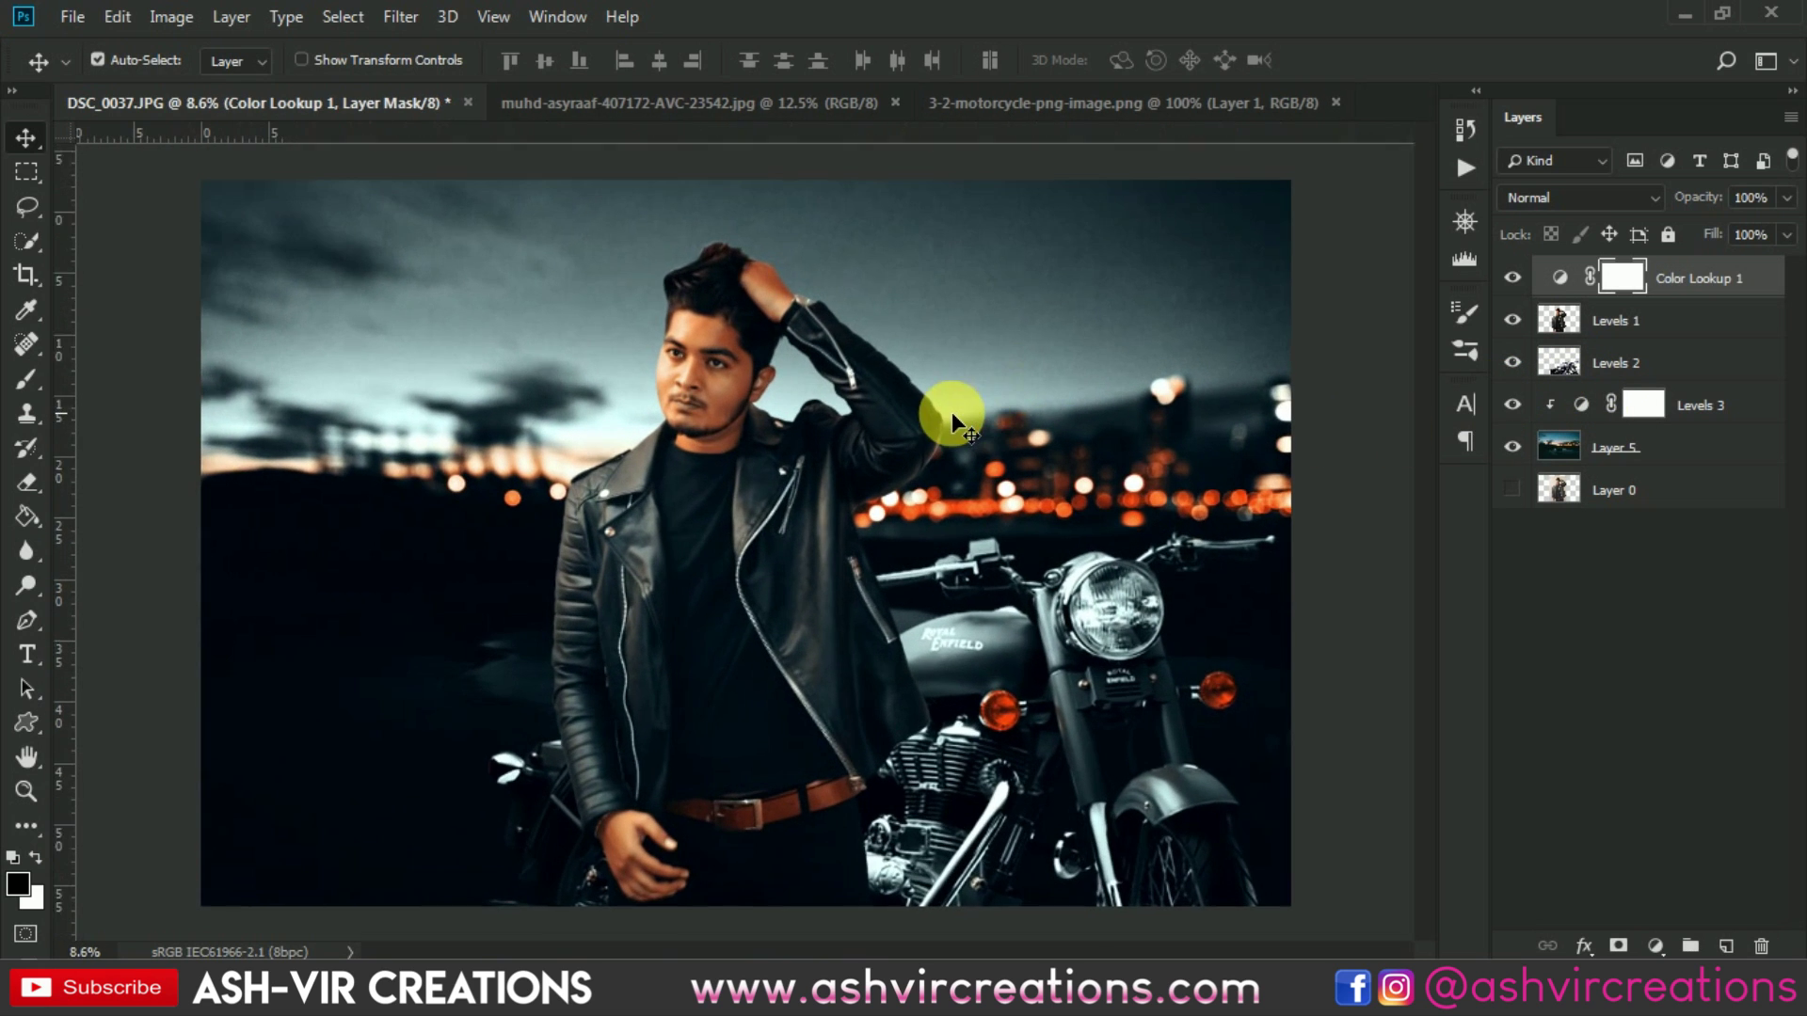
{"action": "scroll", "coordinate": [951, 413], "scroll_direction": "down", "scroll_amount": 1}
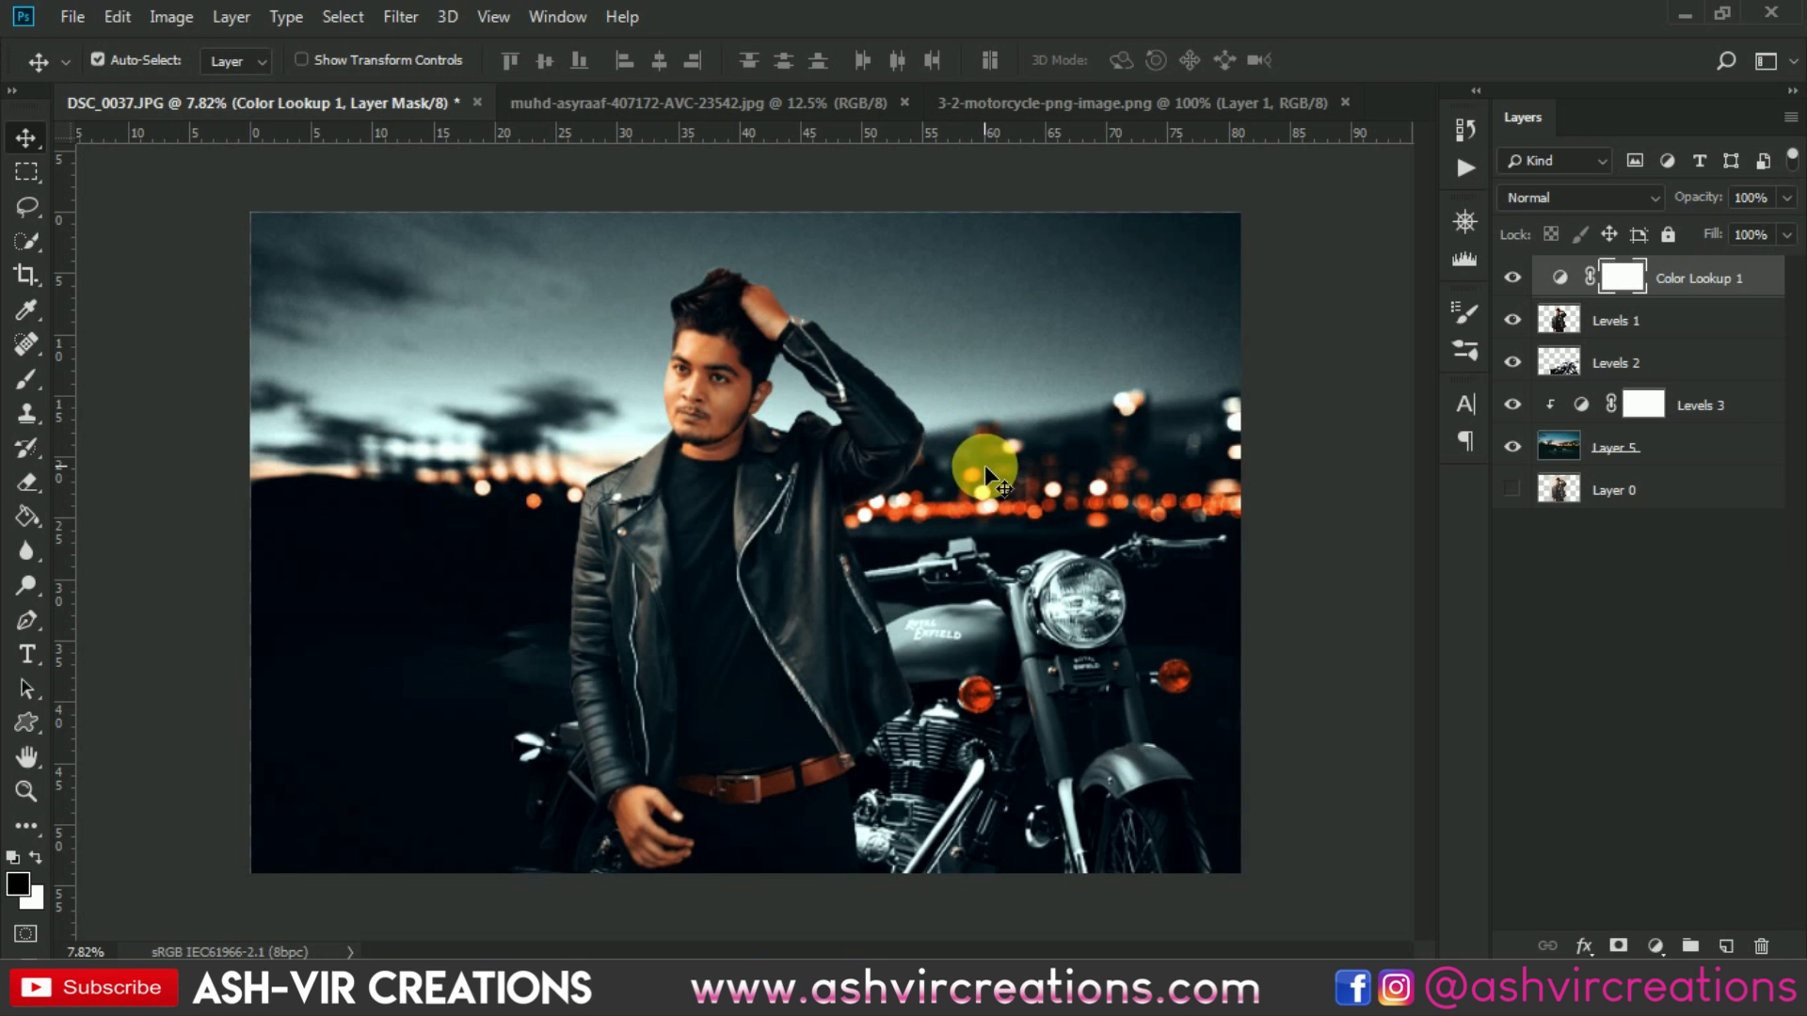
{"action": "scroll", "coordinate": [973, 460], "scroll_direction": "up", "scroll_amount": 1}
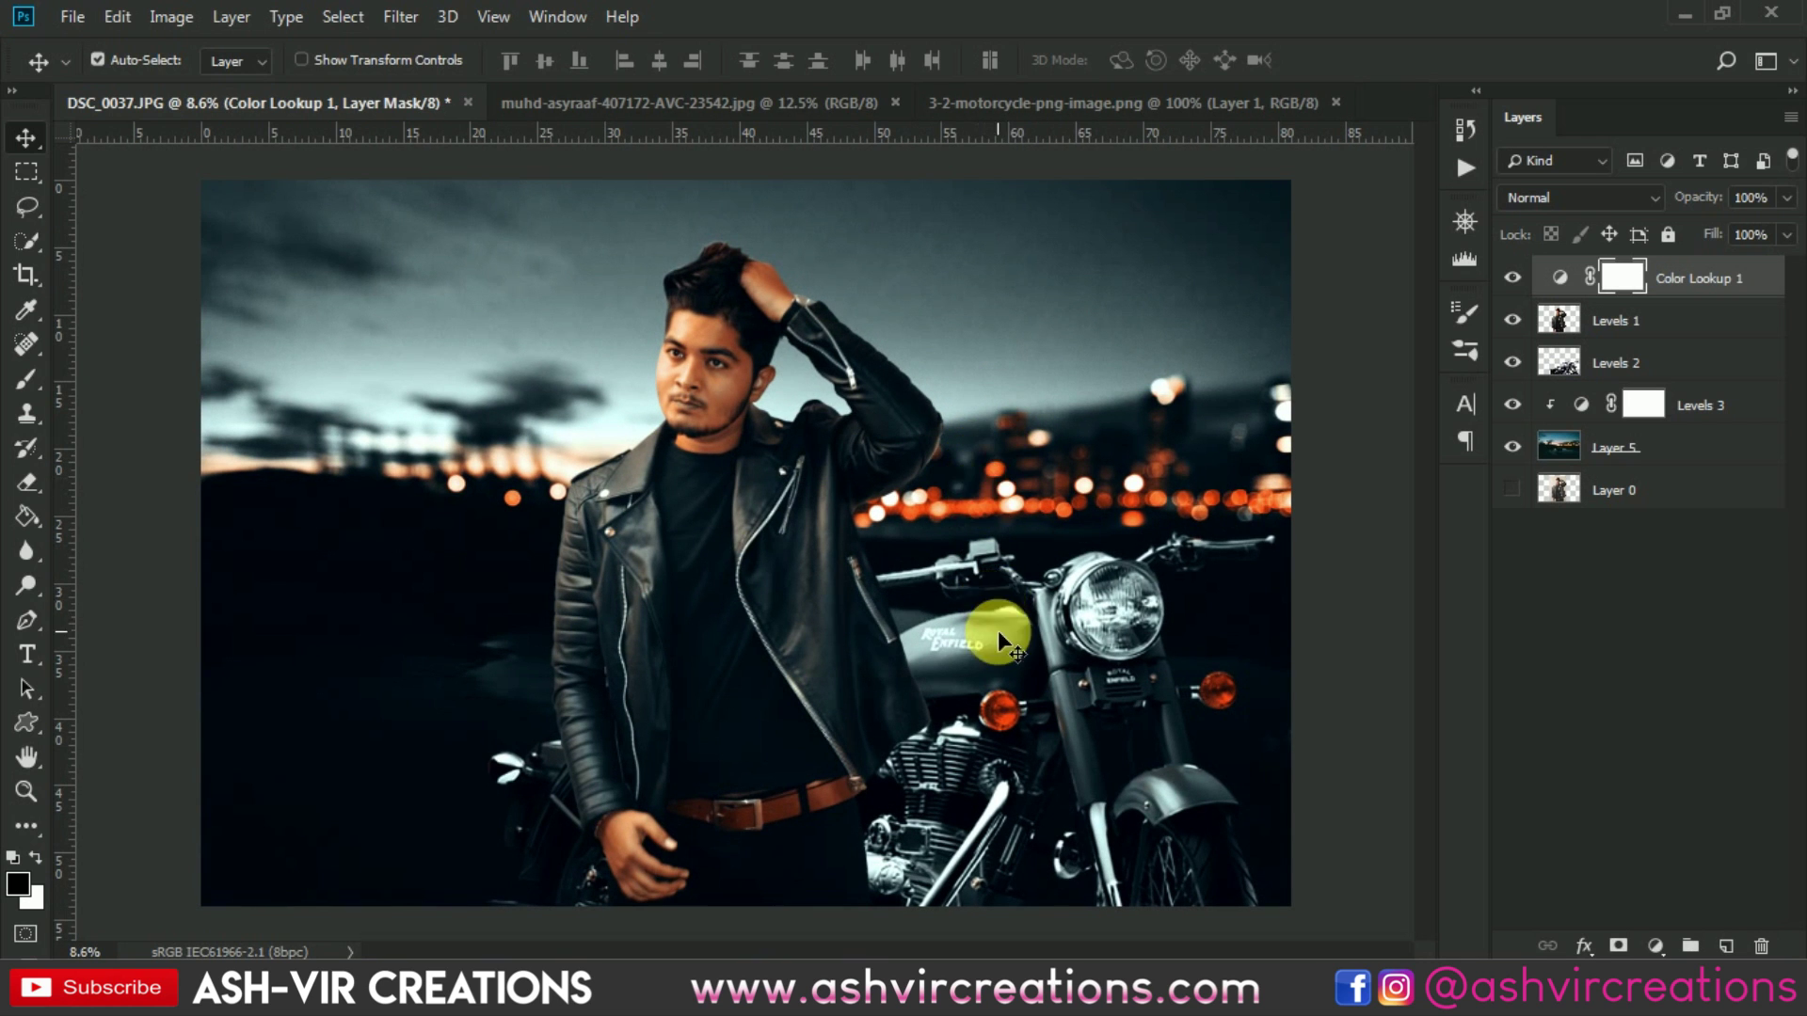
Move the motorcycle layer left so it sits further behind the man, and scale it up to about 103%
{"action": "left_click_drag", "start_coordinate": [1018, 640], "coordinate": [932, 638]}
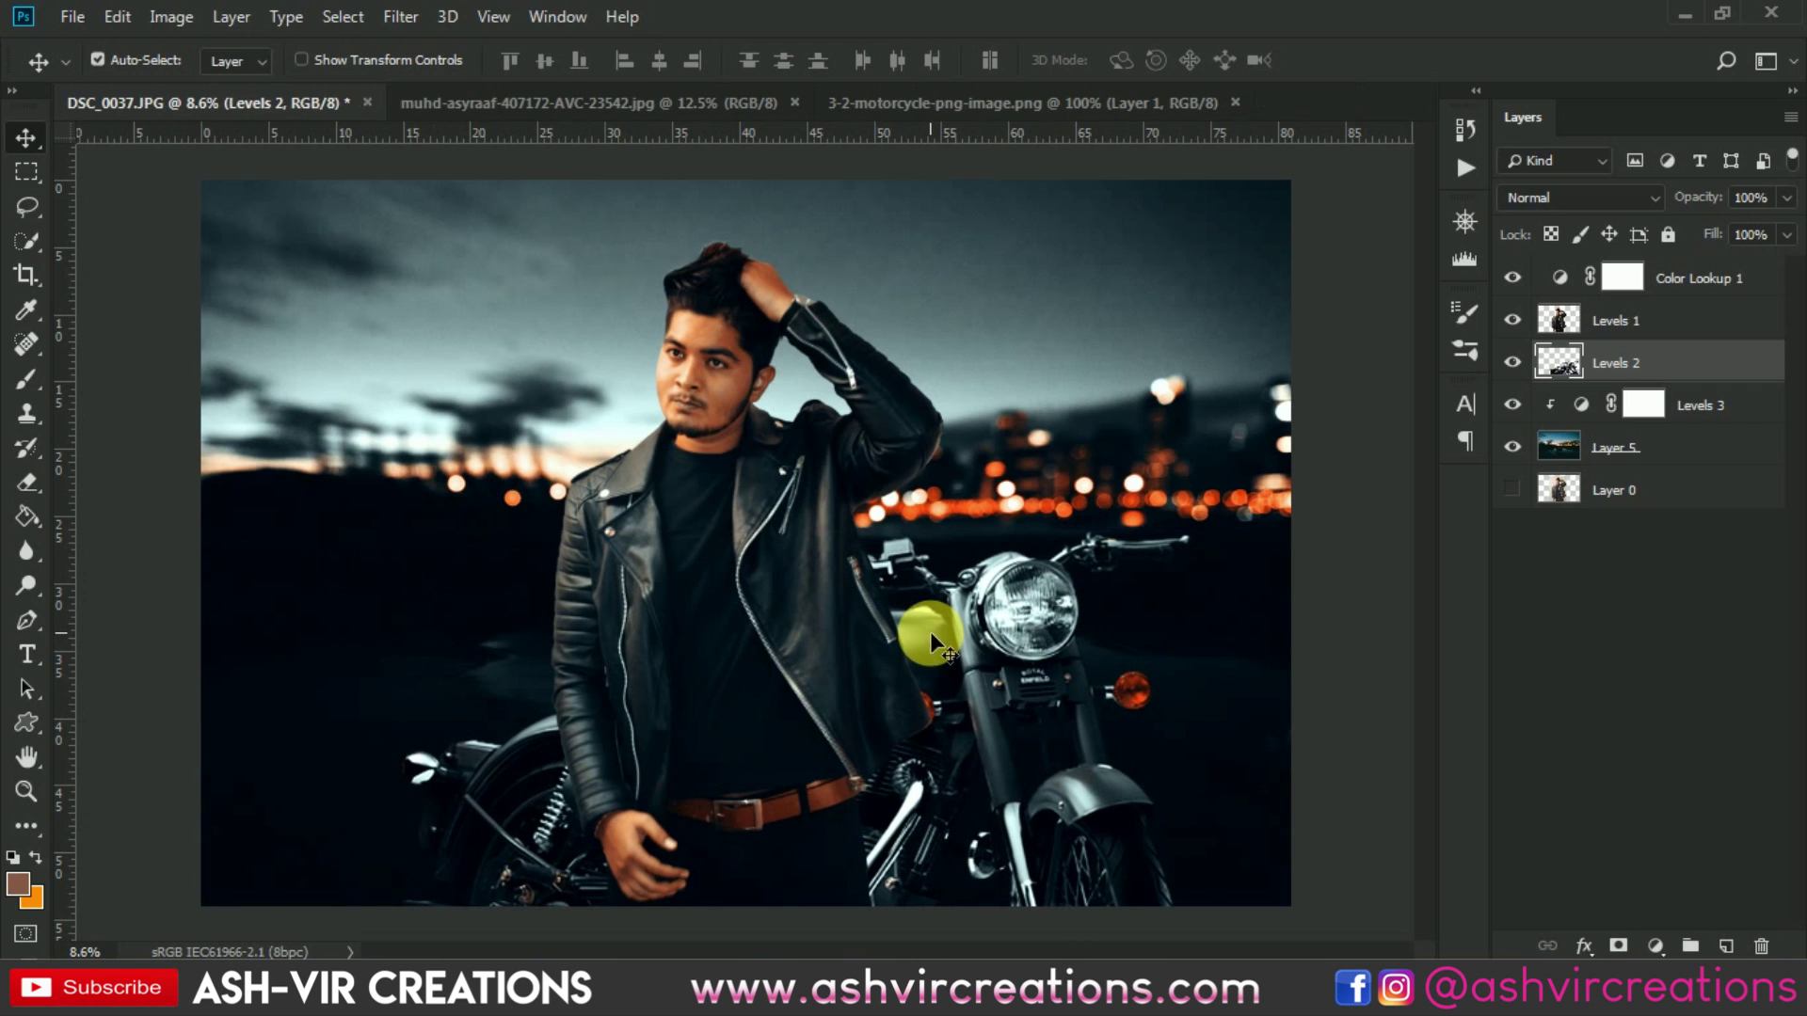
{"action": "key", "text": "ctrl+t"}
{"action": "key", "text": "ctrl+0"}
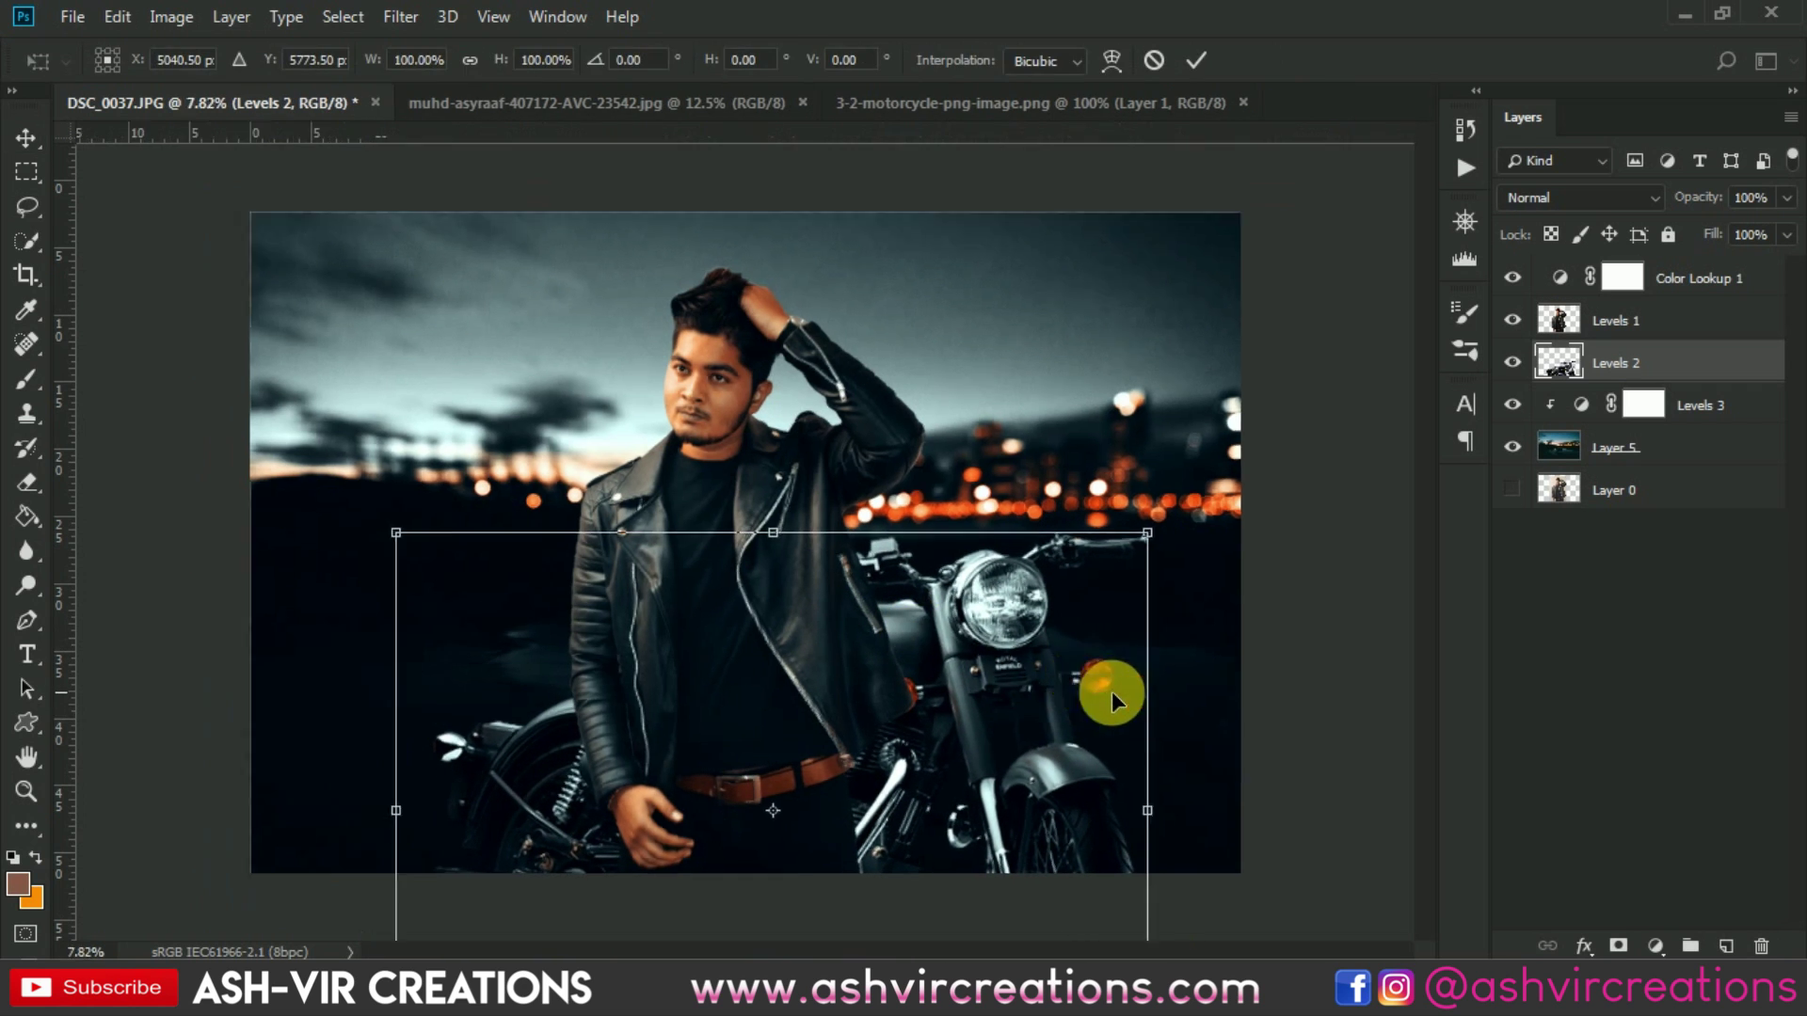
{"action": "key", "text": "ctrl+minus"}
{"action": "mouse_move", "coordinate": [956, 828]}
{"action": "left_mouse_down"}
{"action": "mouse_move", "coordinate": [1008, 839]}
{"action": "mouse_move", "coordinate": [976, 835]}
{"action": "left_mouse_up"}
{"action": "key", "text": "ctrl+0"}
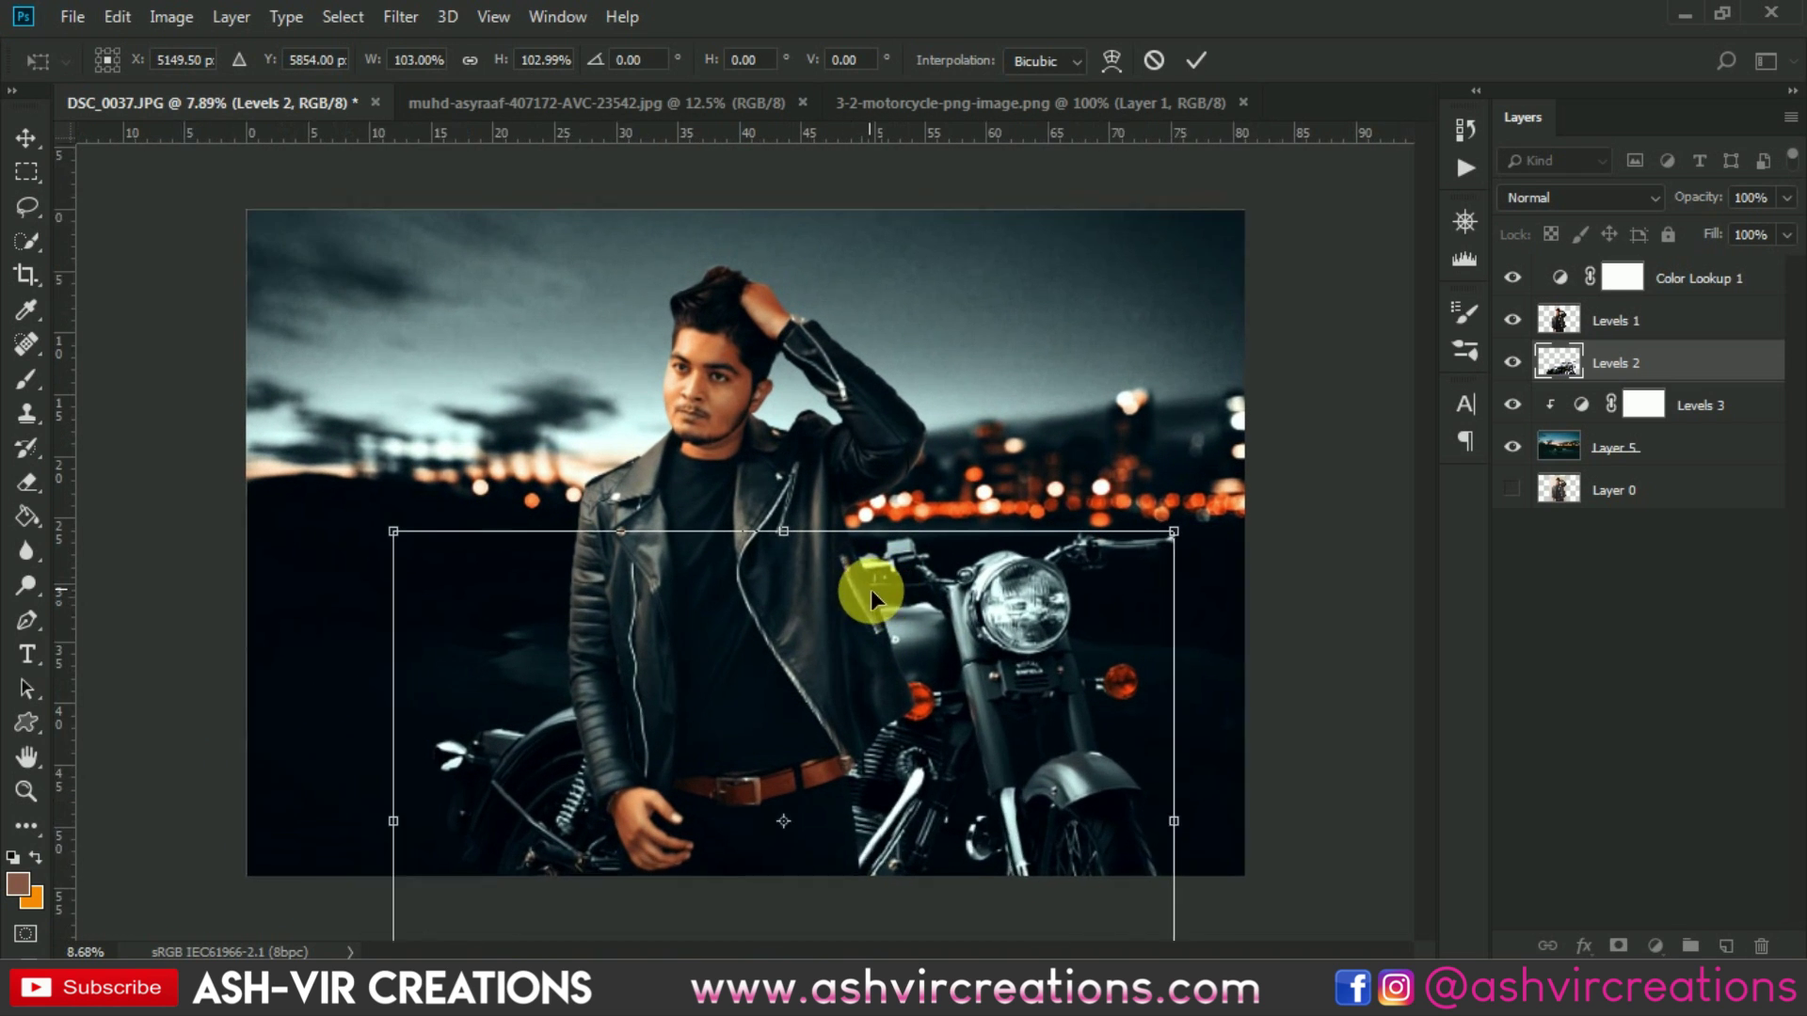
{"action": "mouse_move", "coordinate": [981, 624]}
{"action": "left_mouse_down"}
{"action": "mouse_move", "coordinate": [1031, 635]}
{"action": "mouse_move", "coordinate": [981, 619]}
{"action": "mouse_move", "coordinate": [963, 559]}
{"action": "mouse_move", "coordinate": [971, 640]}
{"action": "mouse_move", "coordinate": [978, 625]}
{"action": "left_mouse_up"}
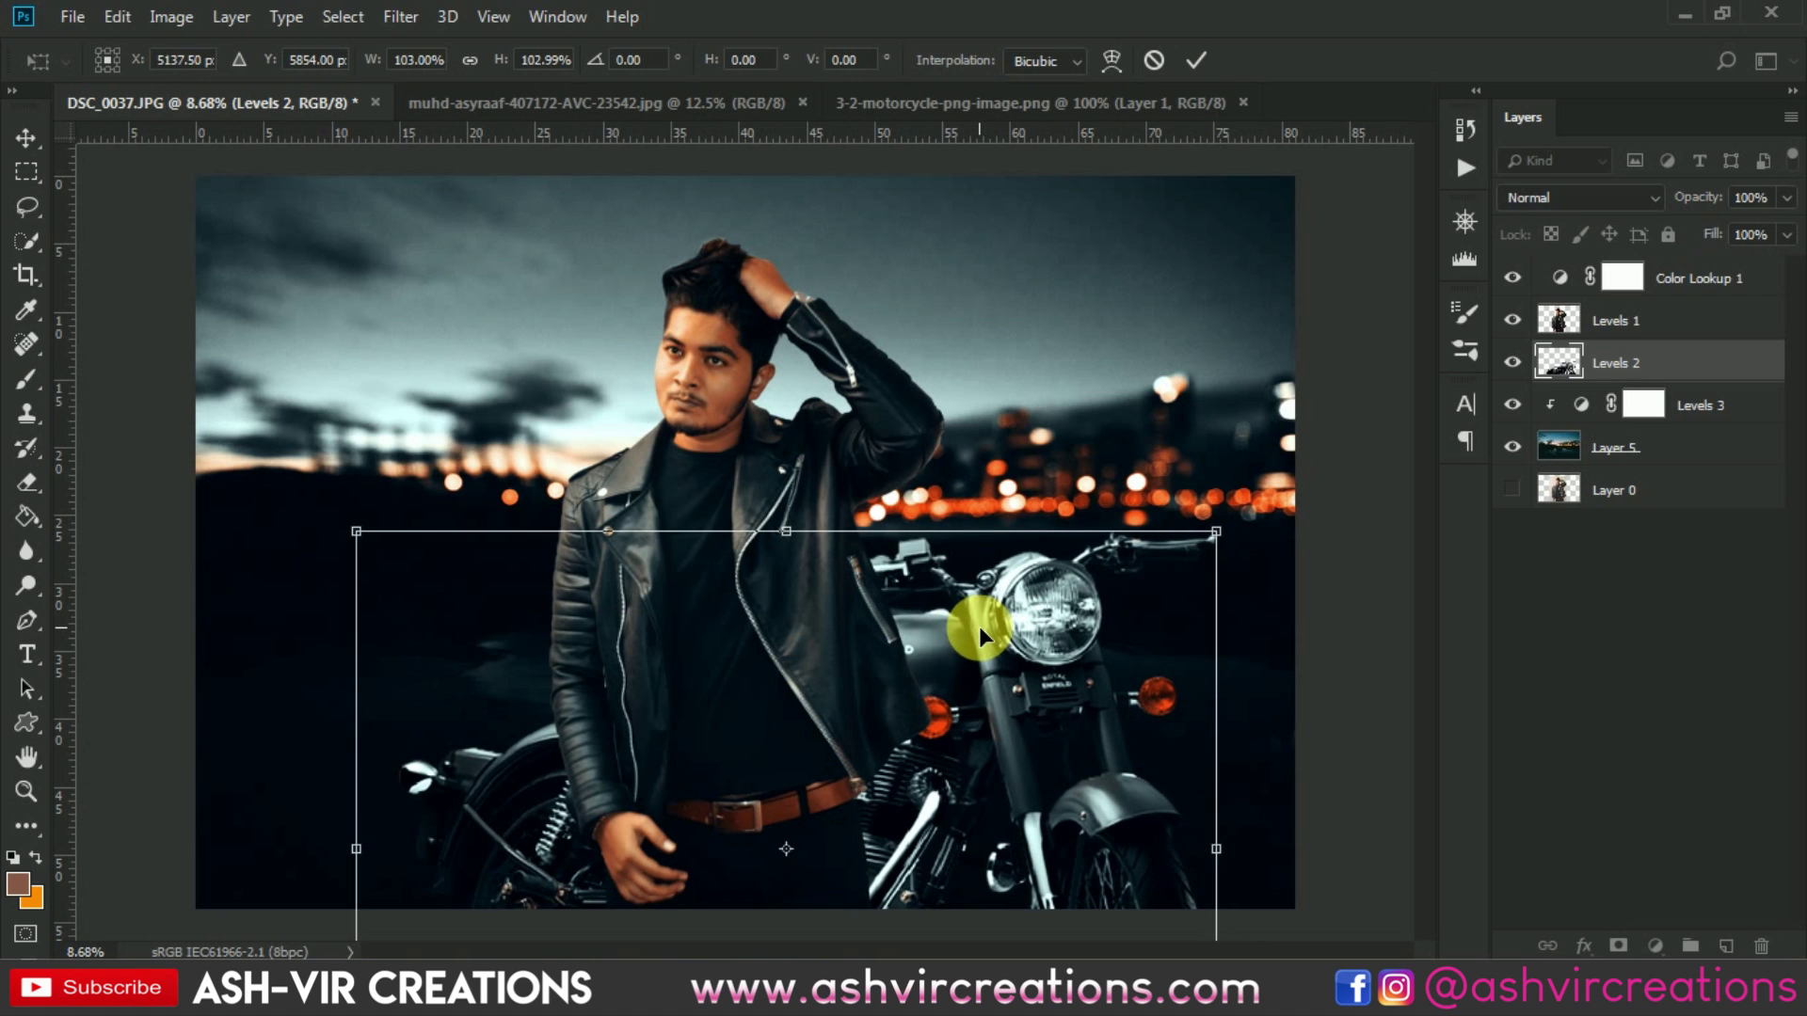
{"action": "key", "text": "Return"}
Examine the repositioned motorcycle's headlight and front fork up close and within the whole composite
{"action": "scroll", "coordinate": [1007, 628], "scroll_direction": "up", "scroll_amount": 2}
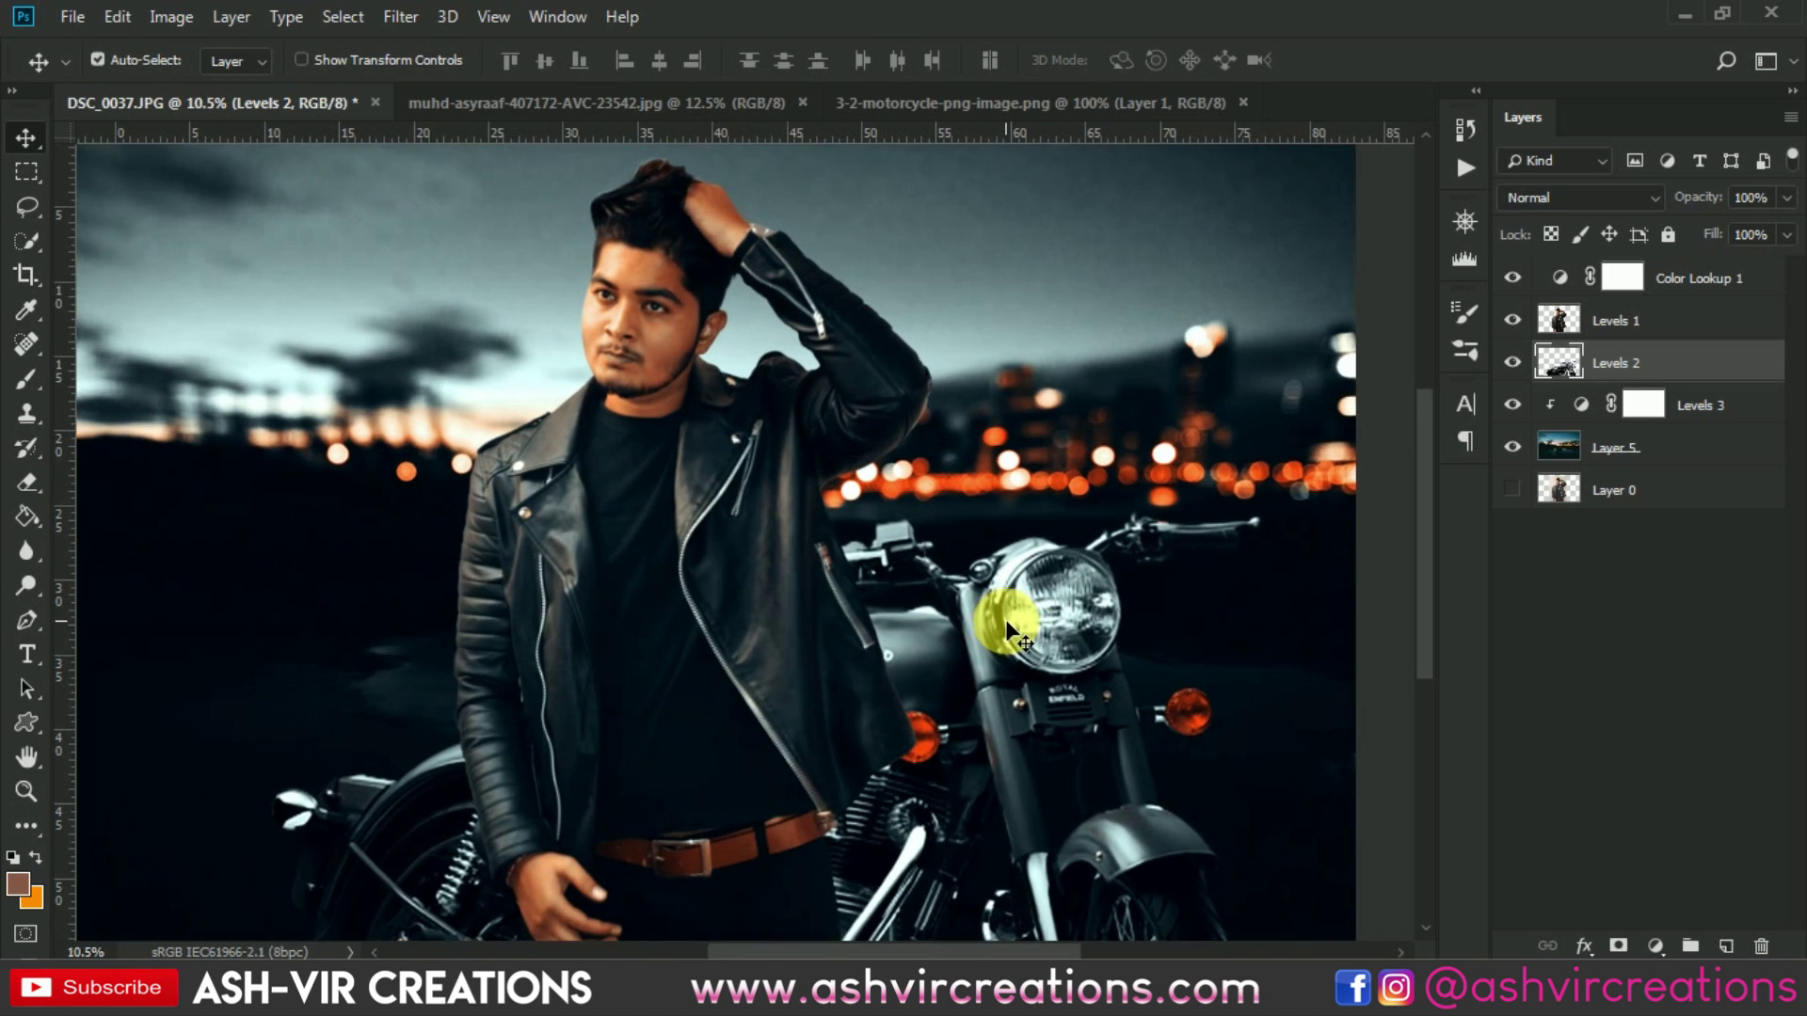
{"action": "scroll", "coordinate": [1007, 627], "scroll_direction": "up", "scroll_amount": 4}
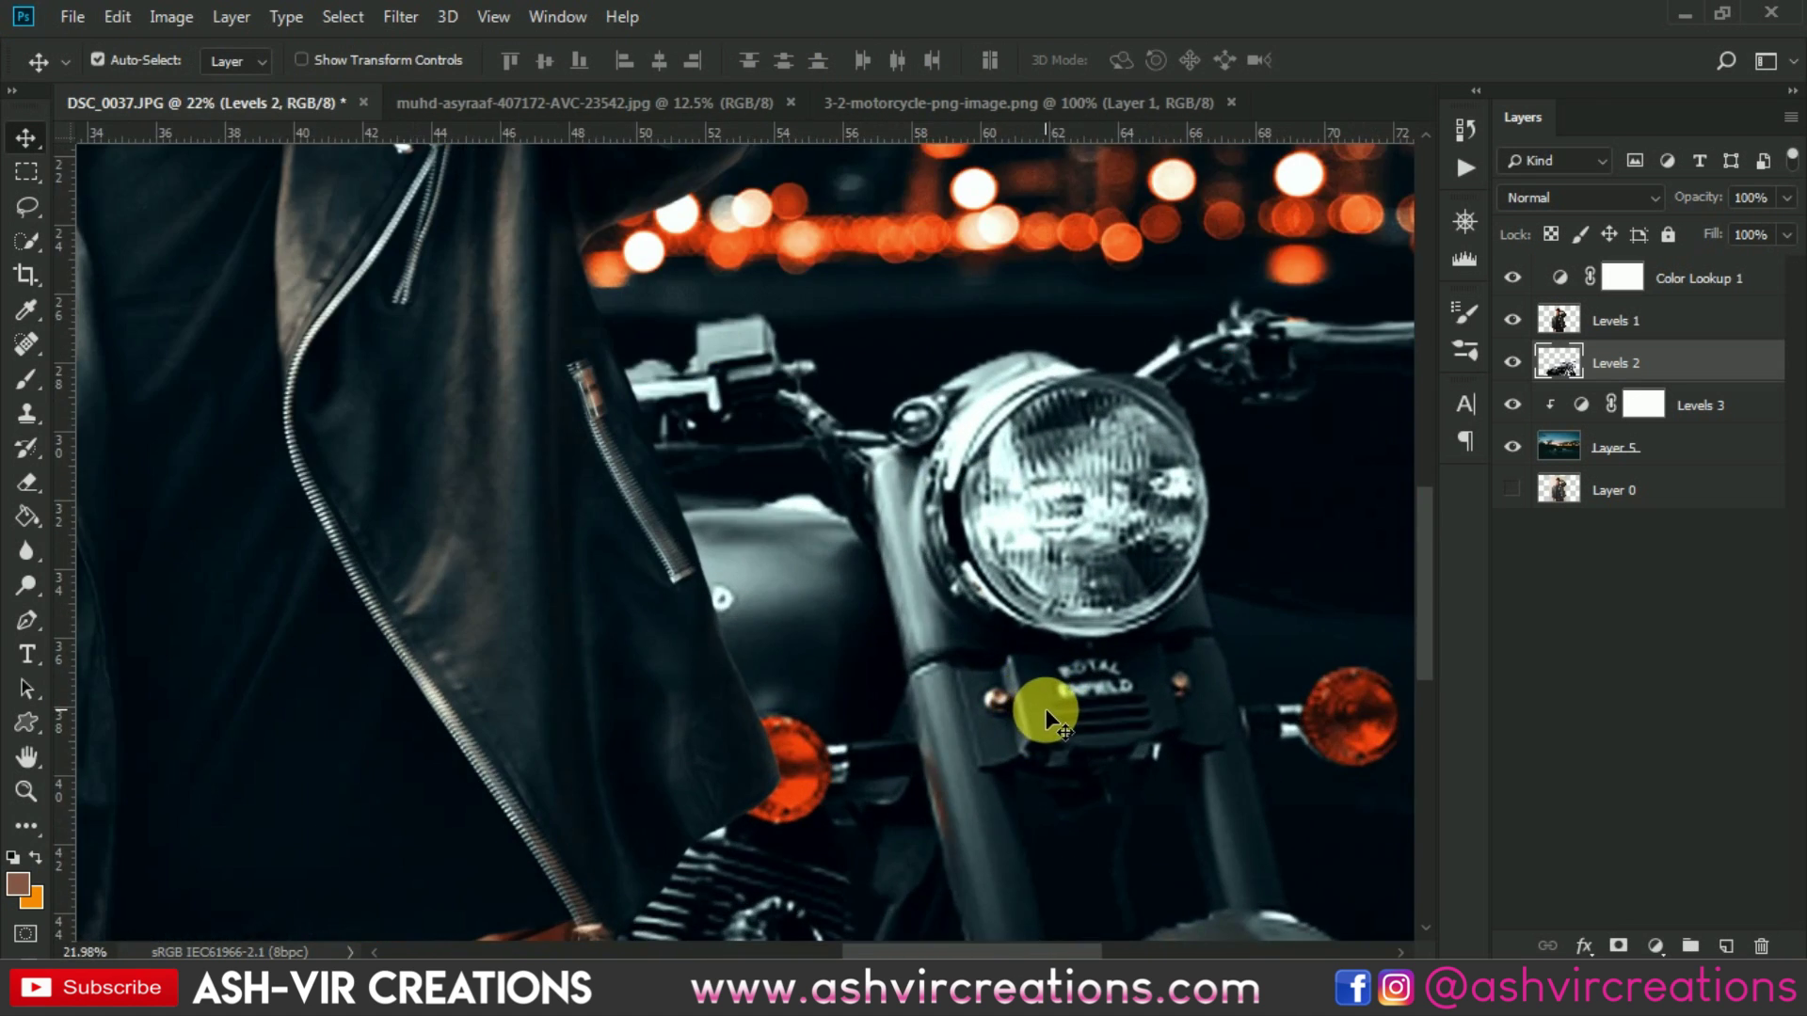
{"action": "scroll", "coordinate": [1053, 703], "scroll_direction": "down", "scroll_amount": 1}
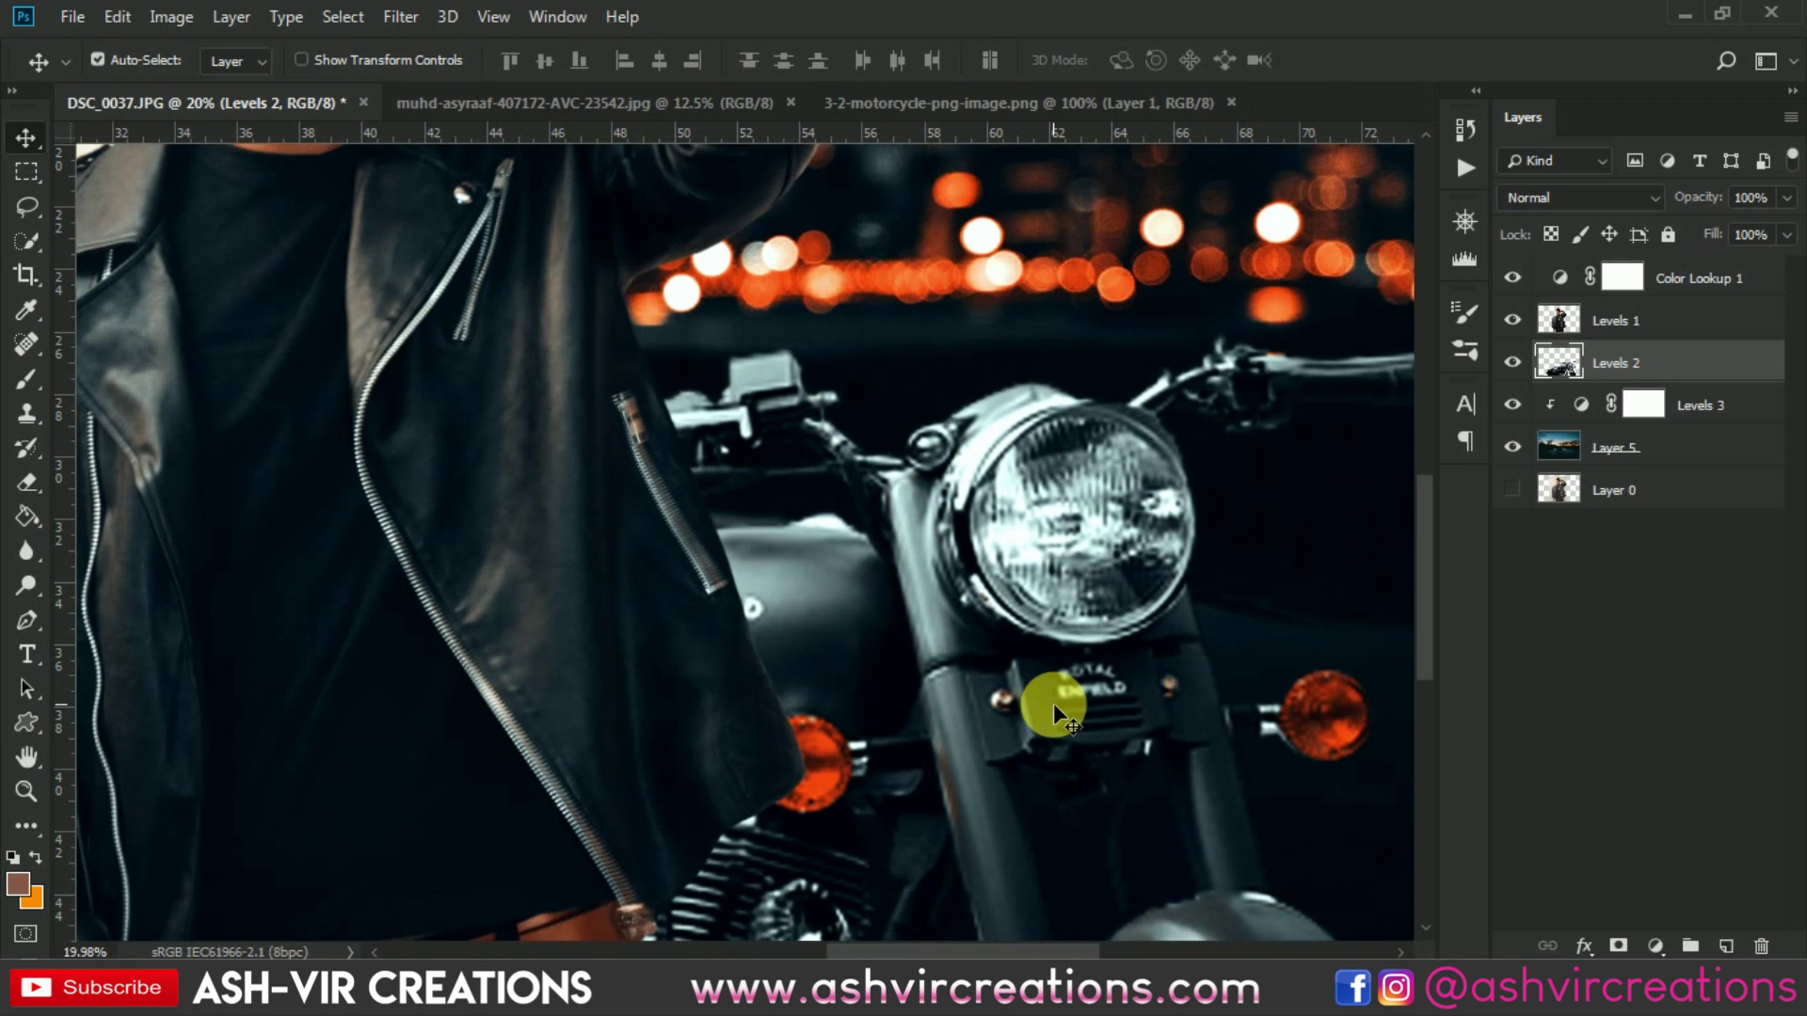
{"action": "scroll", "coordinate": [1053, 703], "scroll_direction": "down", "scroll_amount": 7}
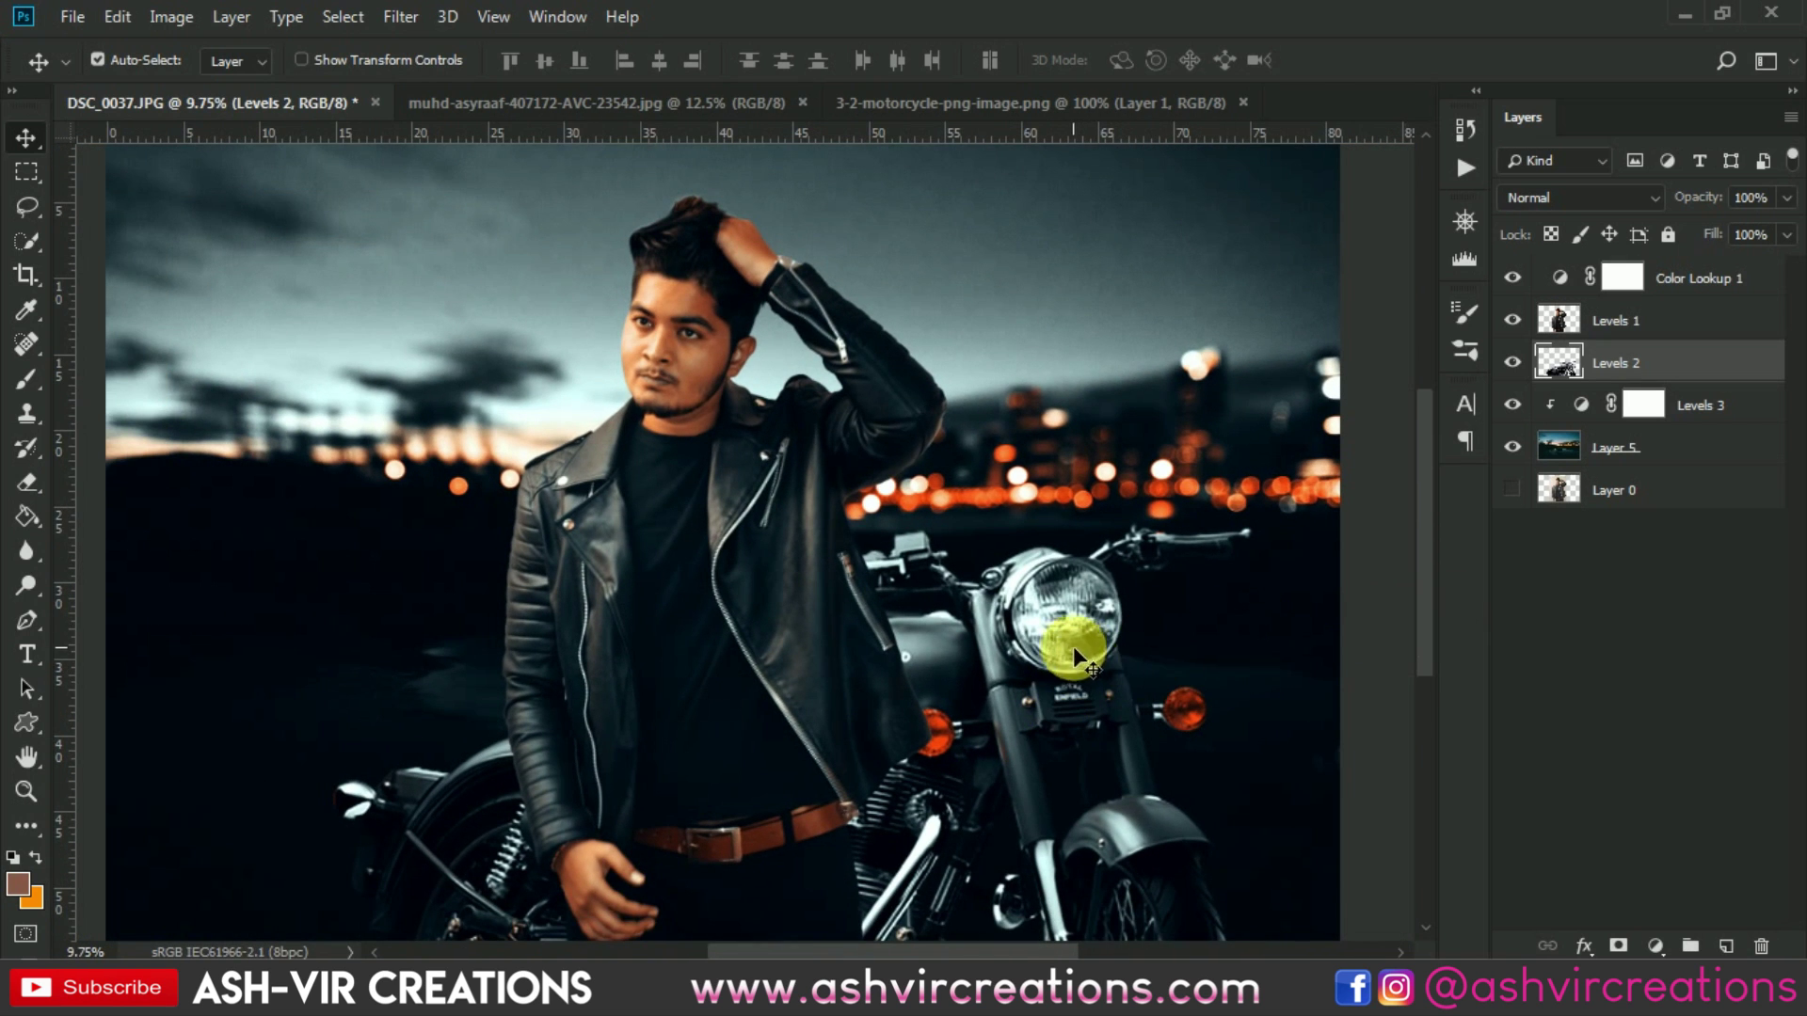
{"action": "scroll", "coordinate": [1073, 646], "scroll_direction": "down", "scroll_amount": 1}
{"action": "scroll", "coordinate": [995, 668], "scroll_direction": "up", "scroll_amount": 1}
{"action": "scroll", "coordinate": [1010, 664], "scroll_direction": "down", "scroll_amount": 1}
Crop the image to its existing canvas bounds with Delete Cropped Pixels on, and compare before and after the crop
{"action": "key", "text": "c"}
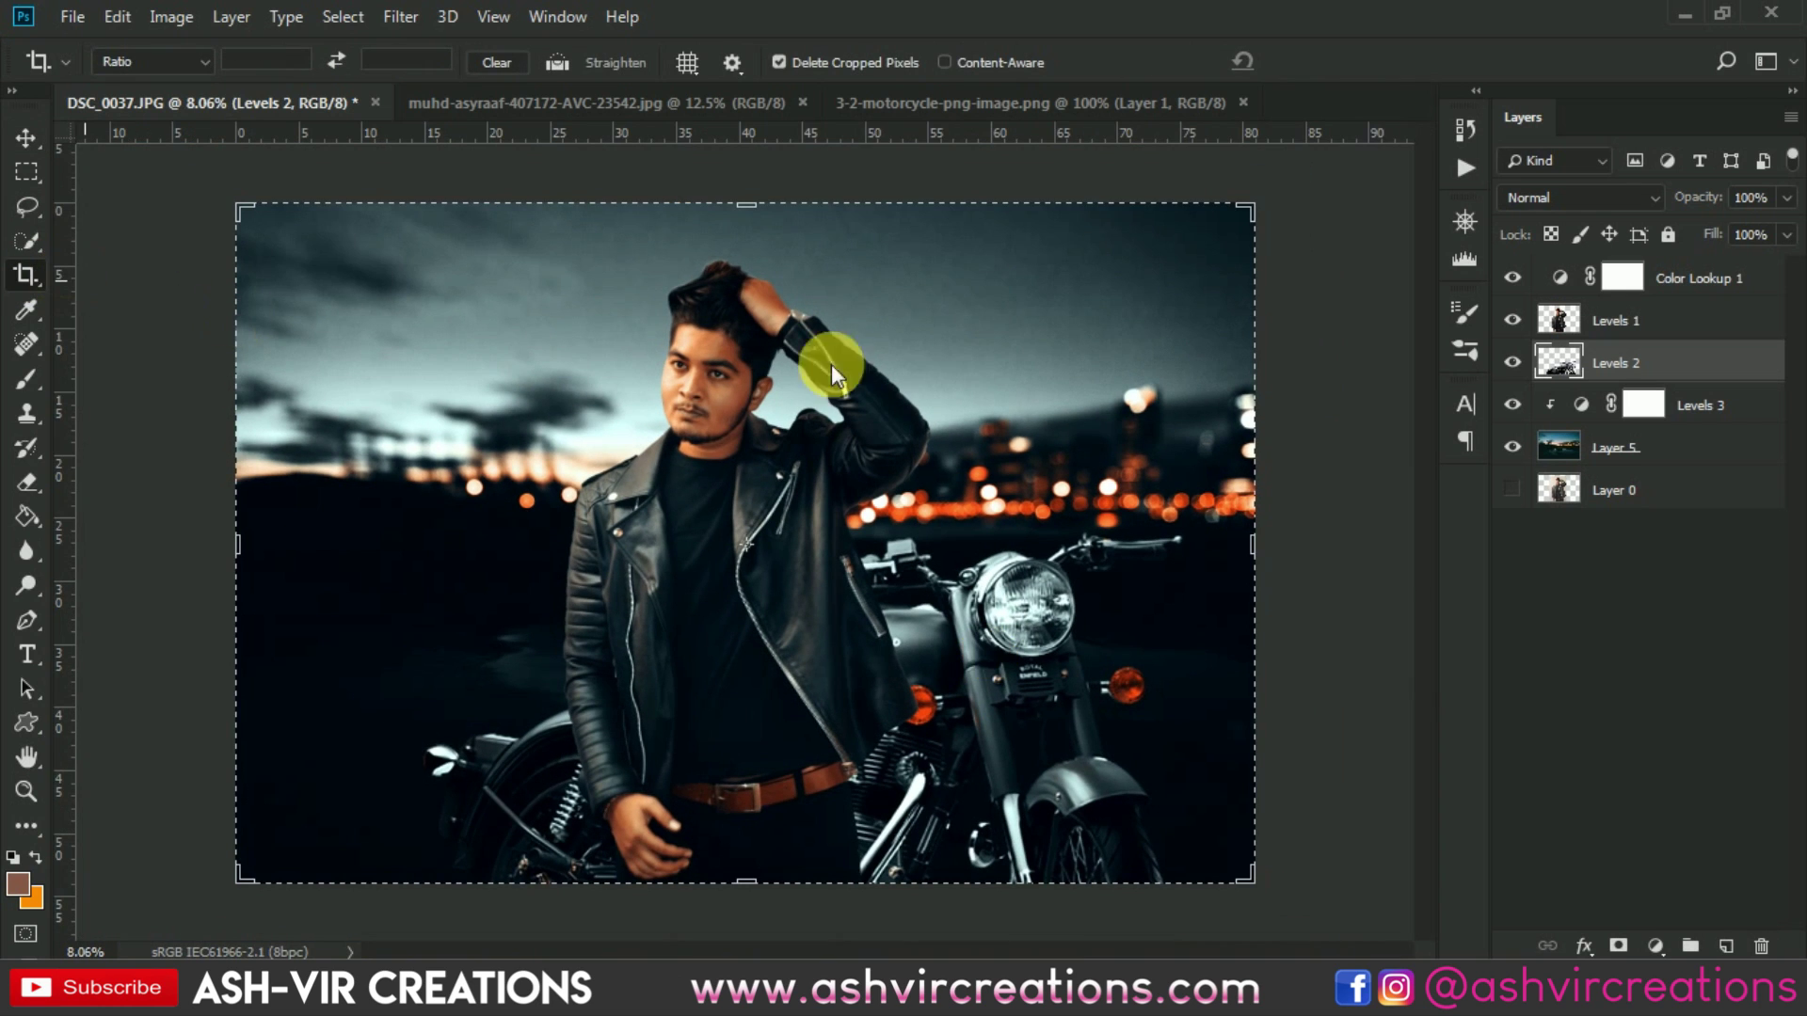
{"action": "left_click", "coordinate": [1031, 284]}
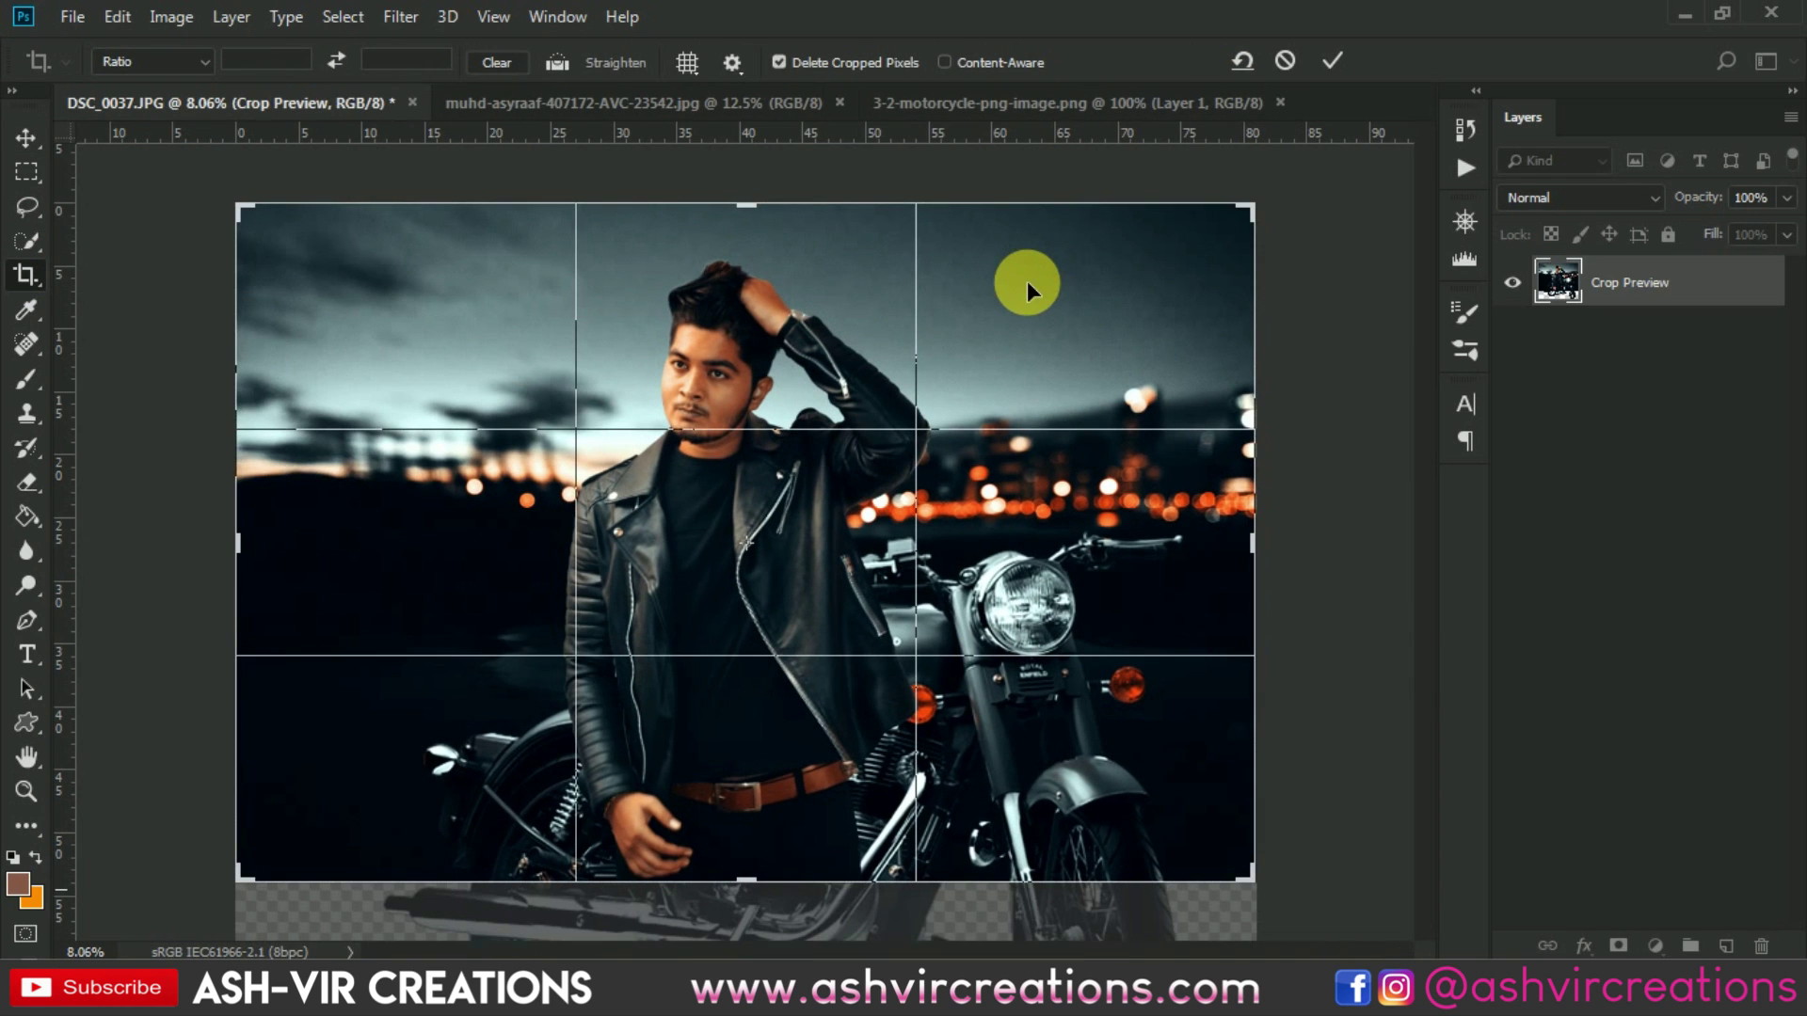
{"action": "left_click", "coordinate": [1336, 62]}
{"action": "key", "text": "v"}
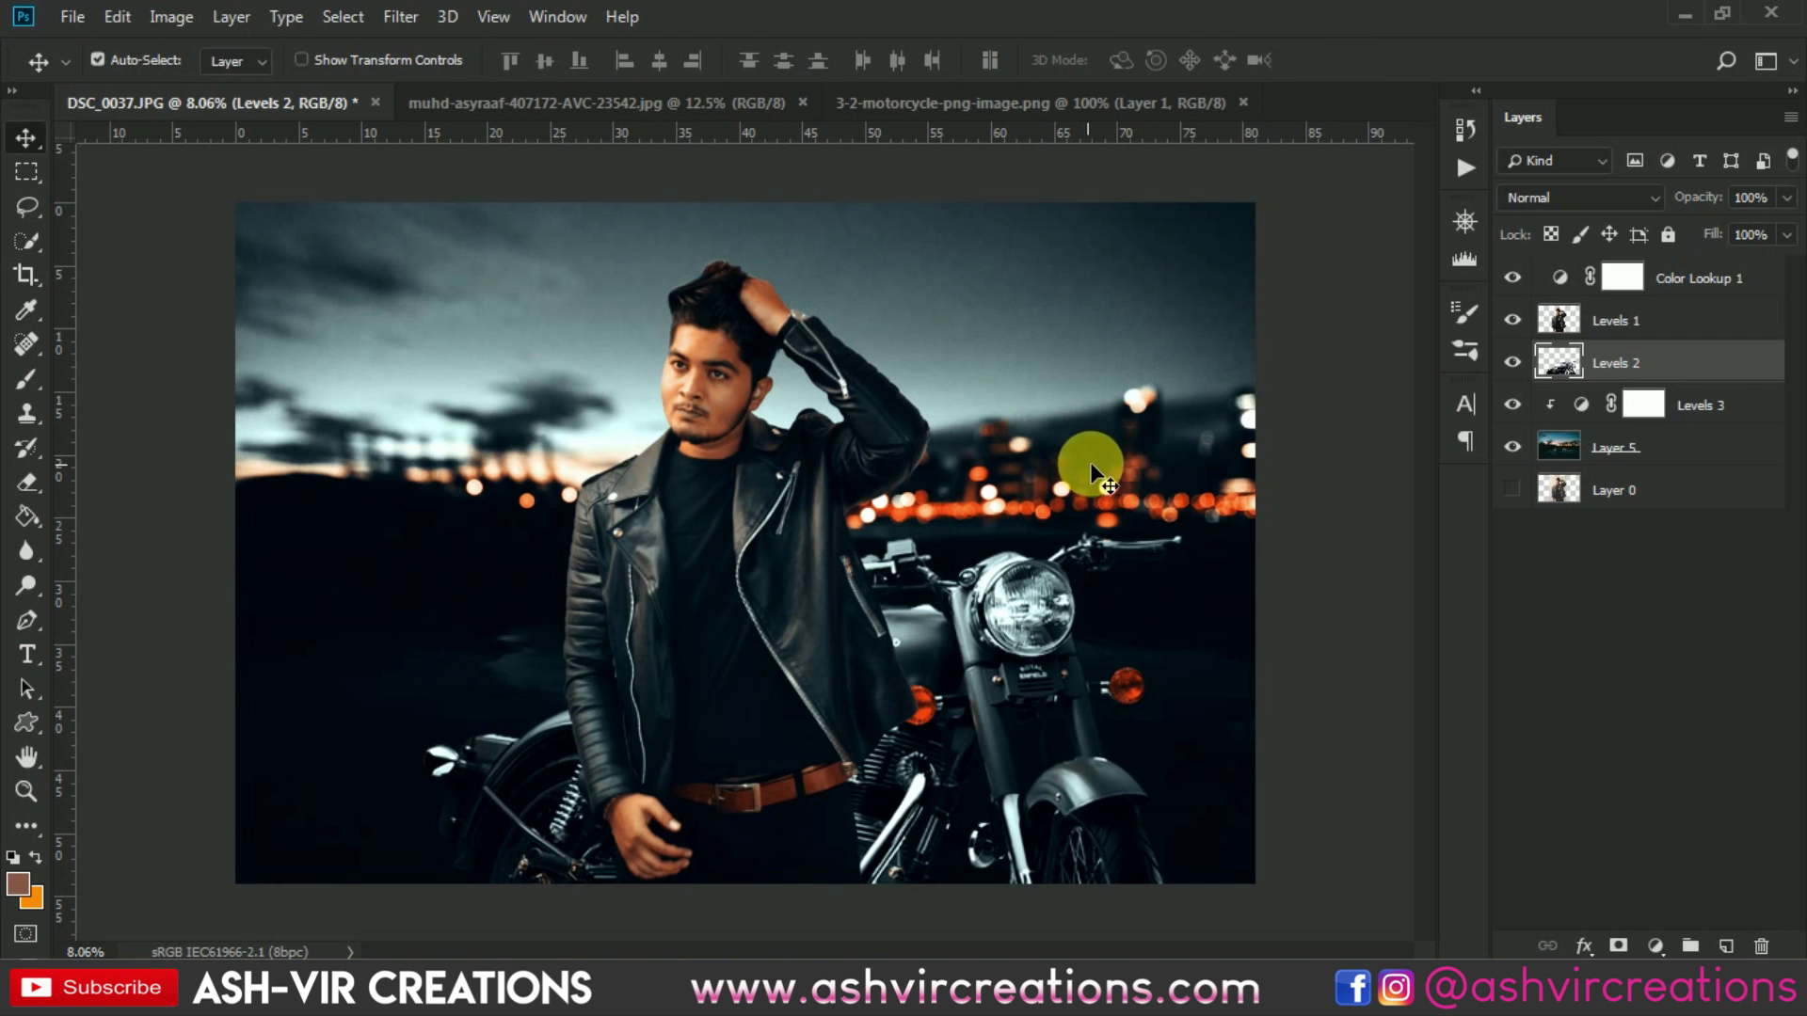
{"action": "key", "text": "ctrl+z"}
{"action": "key", "text": "ctrl+z"}
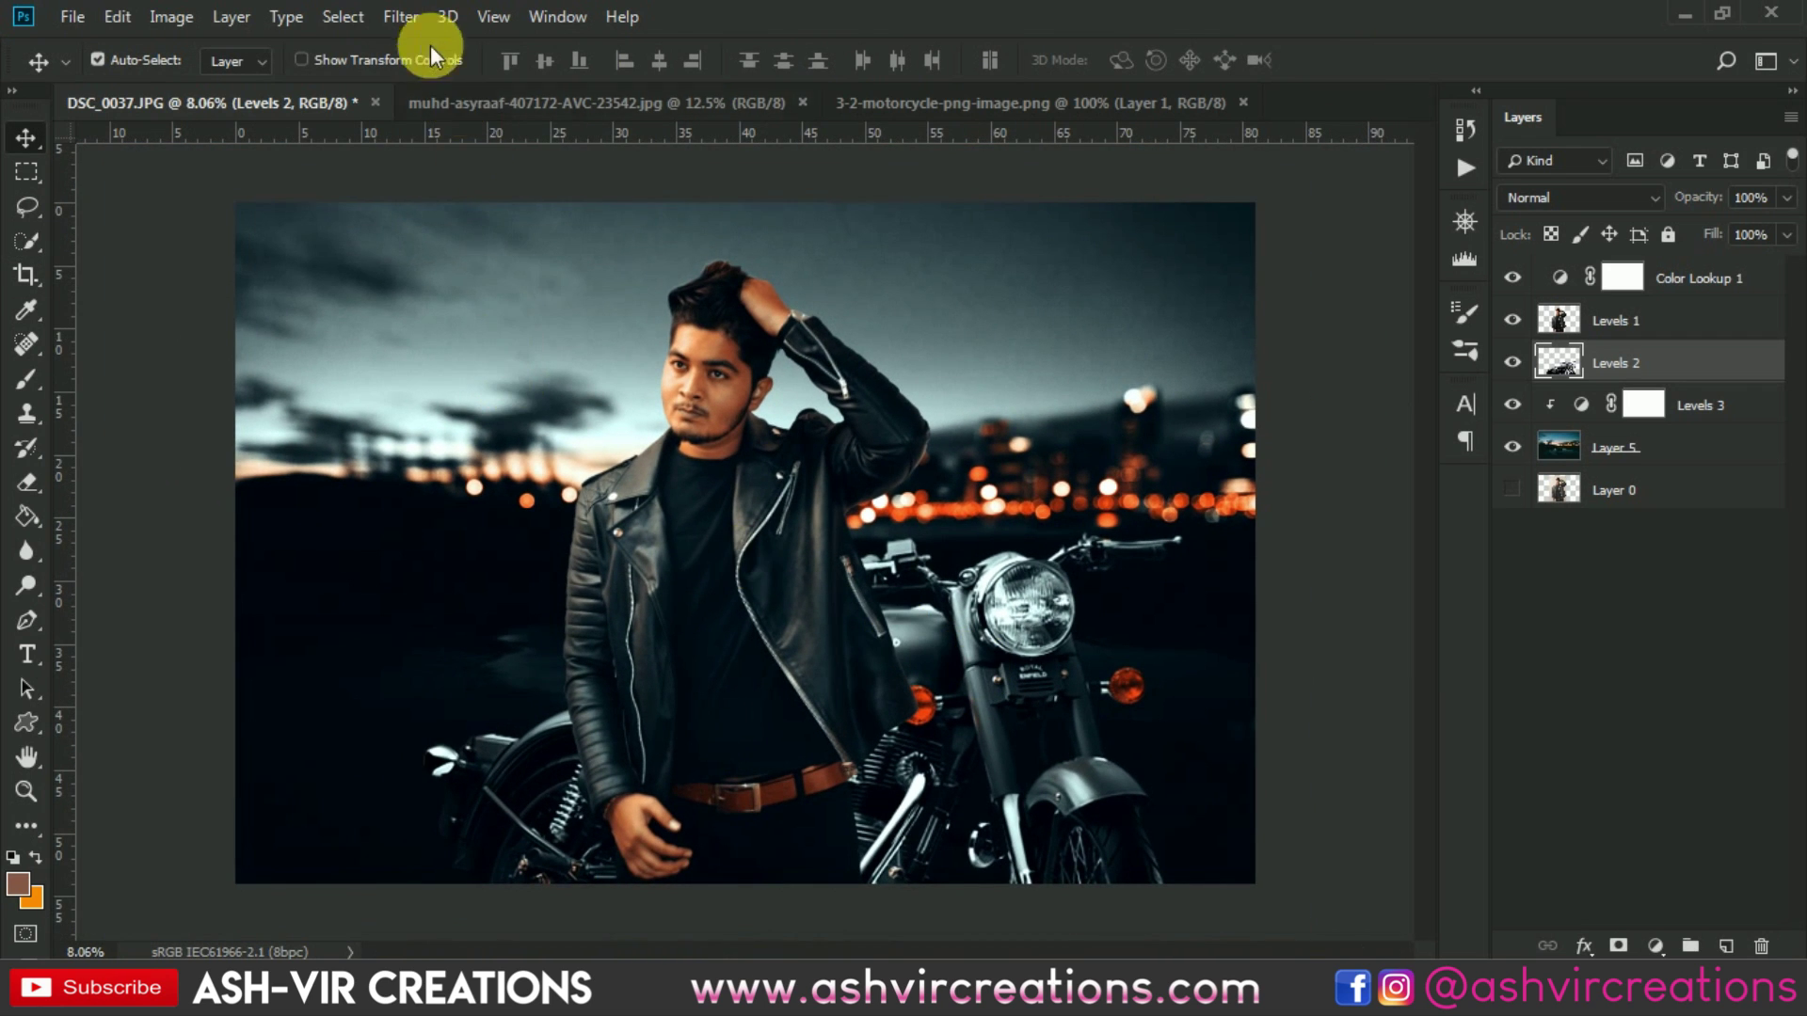
Apply a Tilt-Shift blur of about 9 px with 2% light bokeh to the motorcycle layer, centred below the image
{"action": "left_click", "coordinate": [414, 17]}
{"action": "mouse_move", "coordinate": [418, 317]}
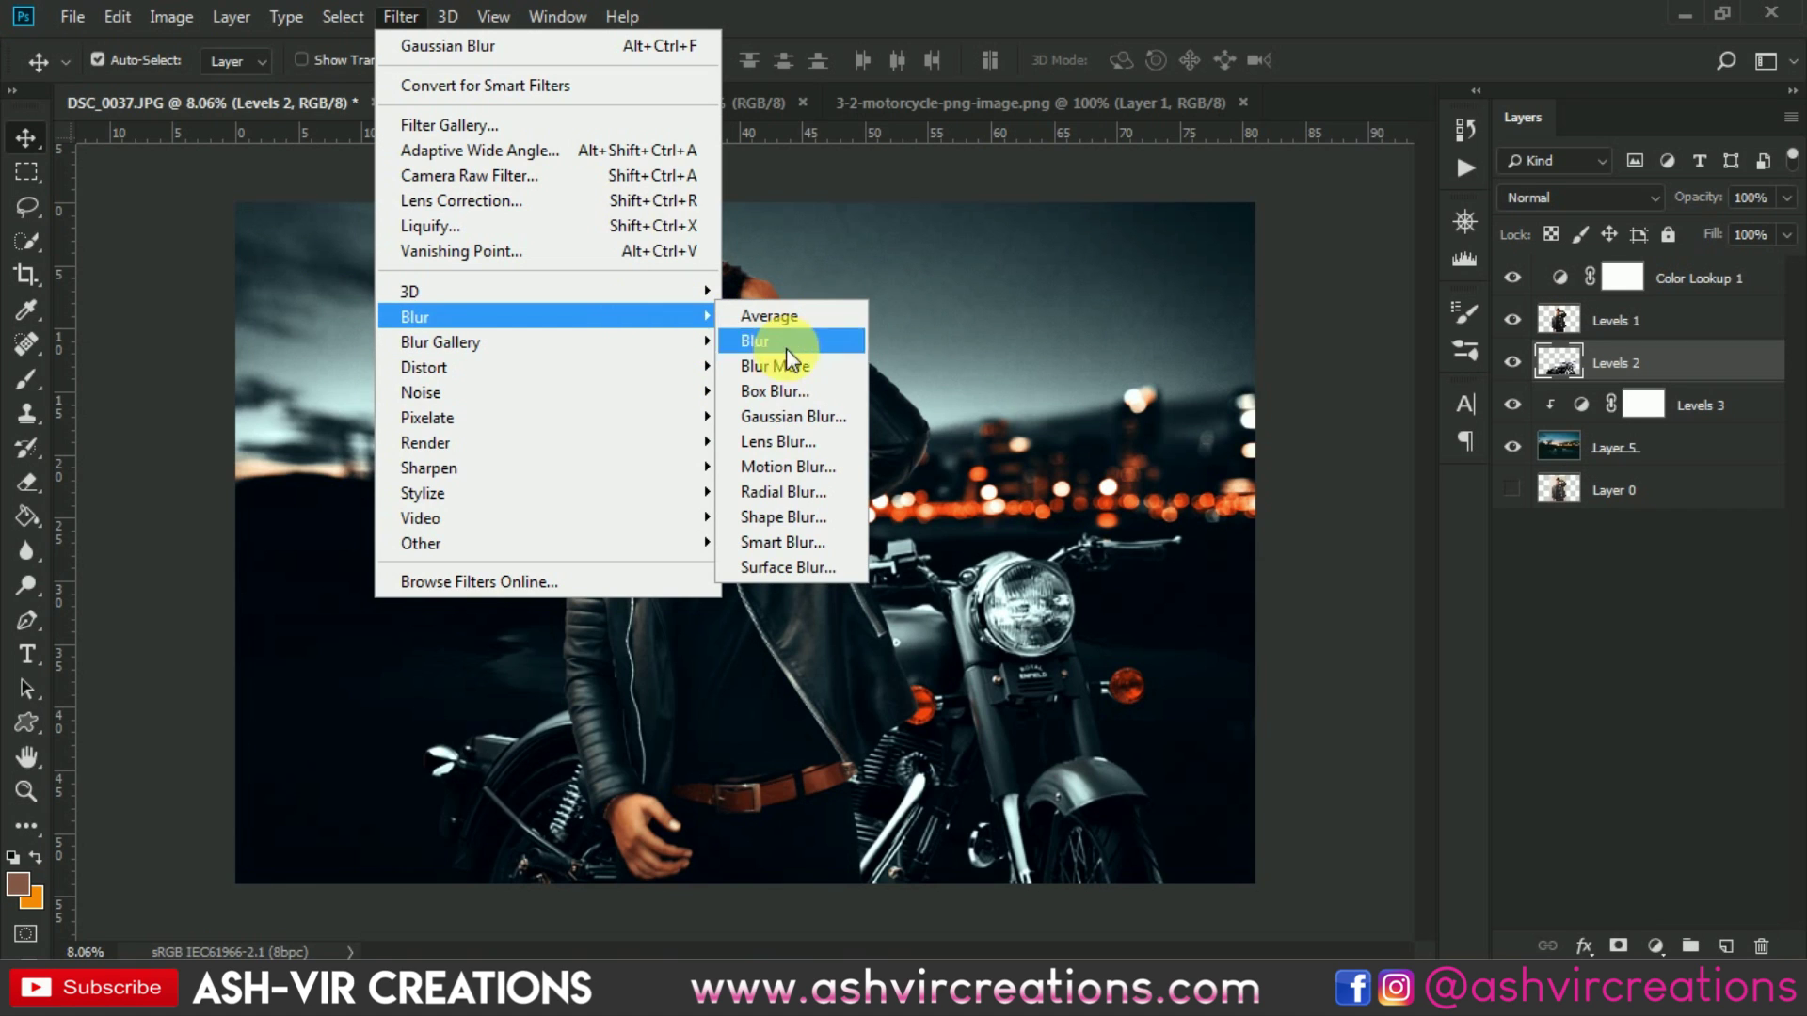
{"action": "mouse_move", "coordinate": [599, 346]}
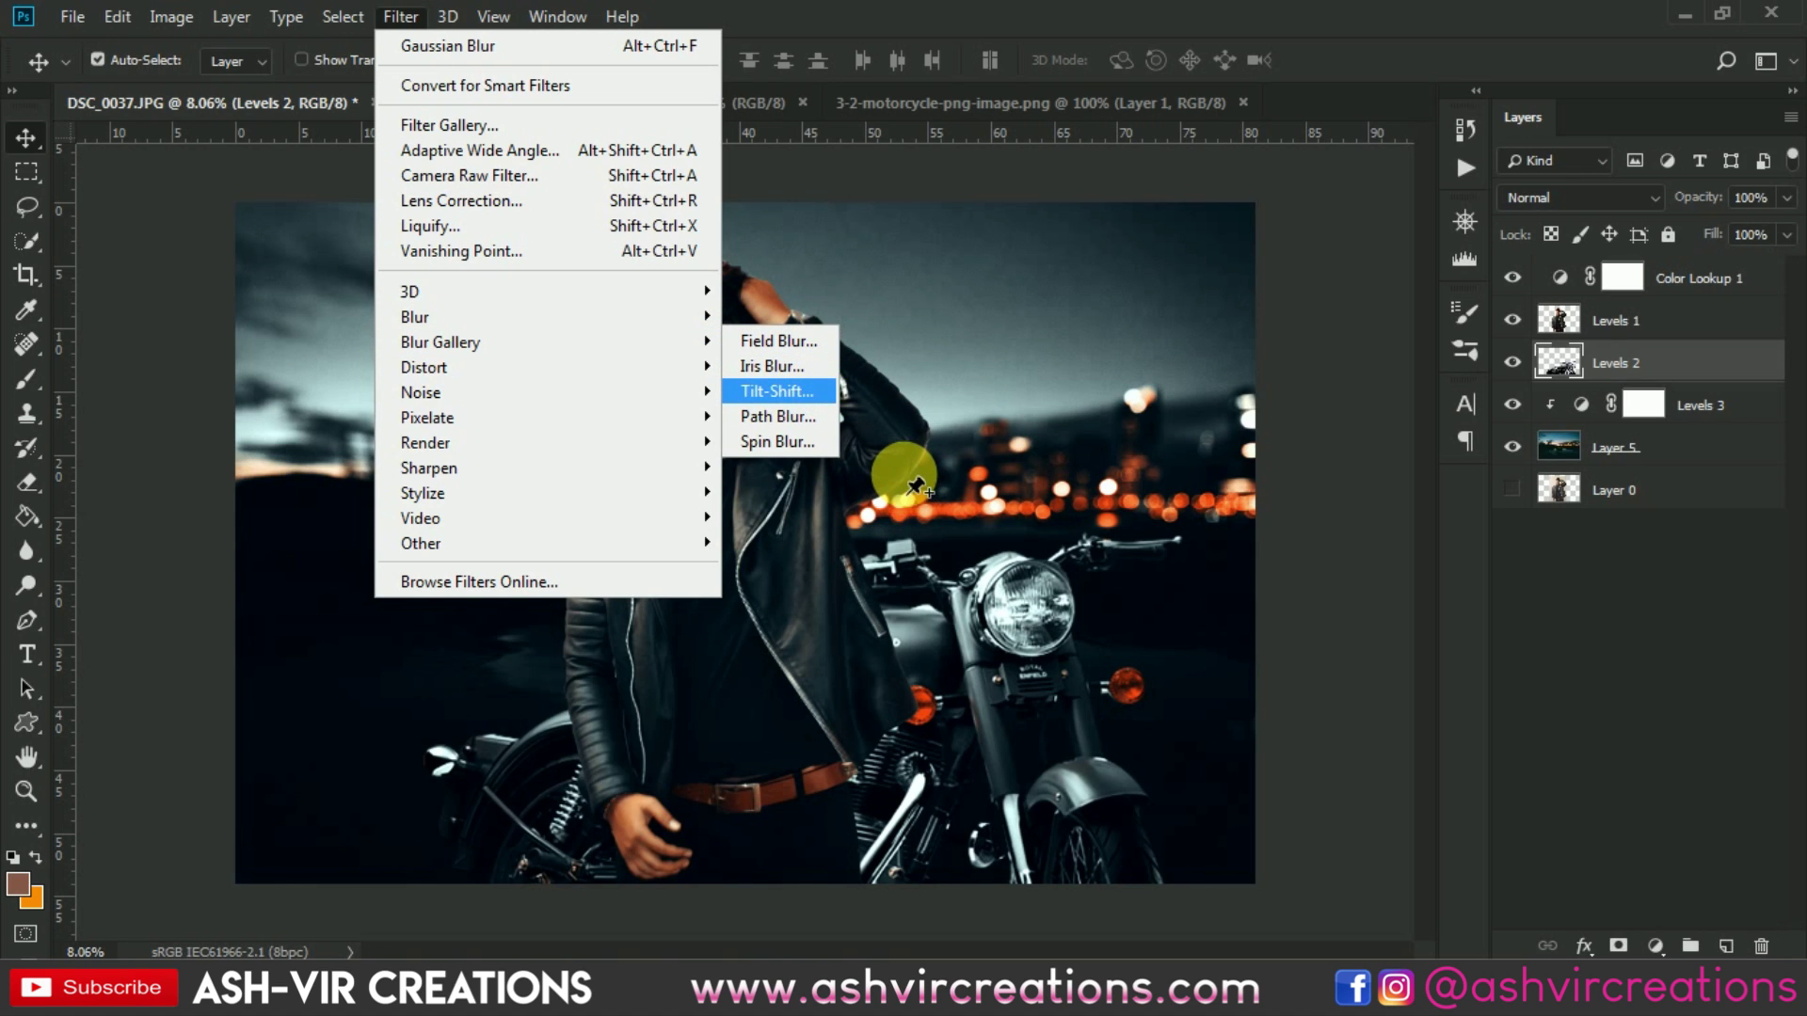
{"action": "key", "text": "Return"}
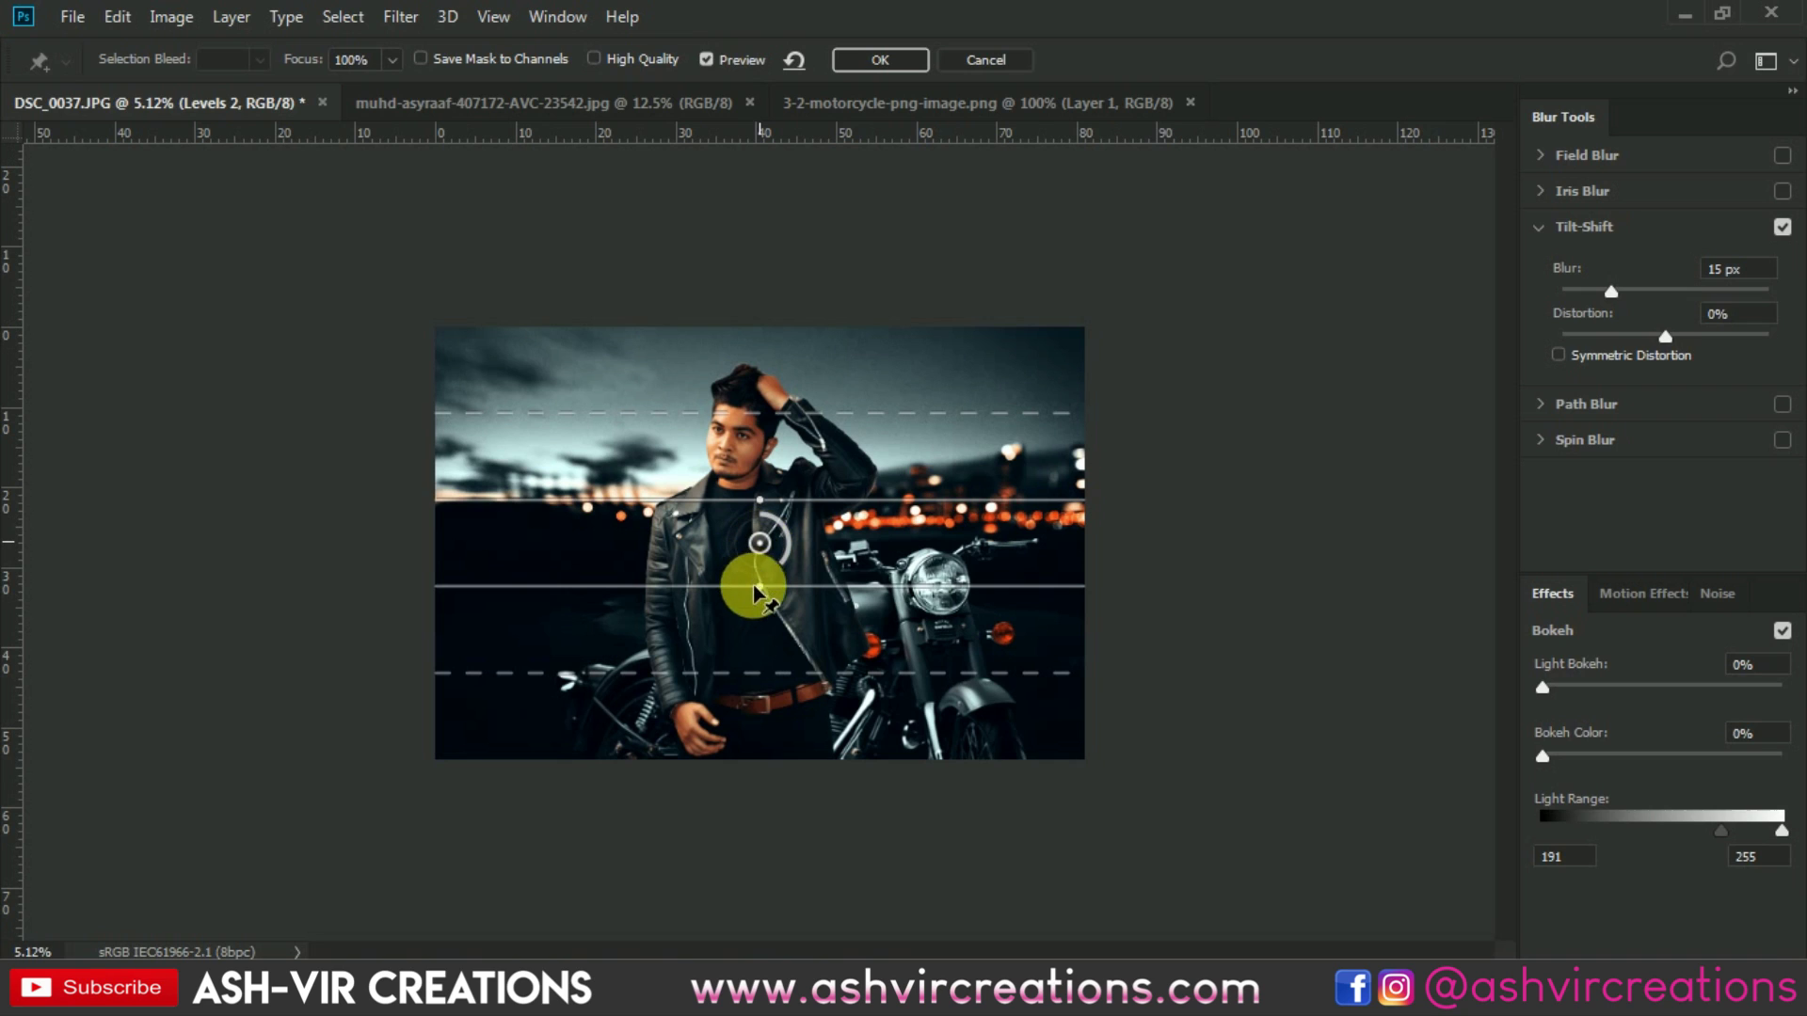
{"action": "left_click_drag", "start_coordinate": [762, 776], "coordinate": [752, 866]}
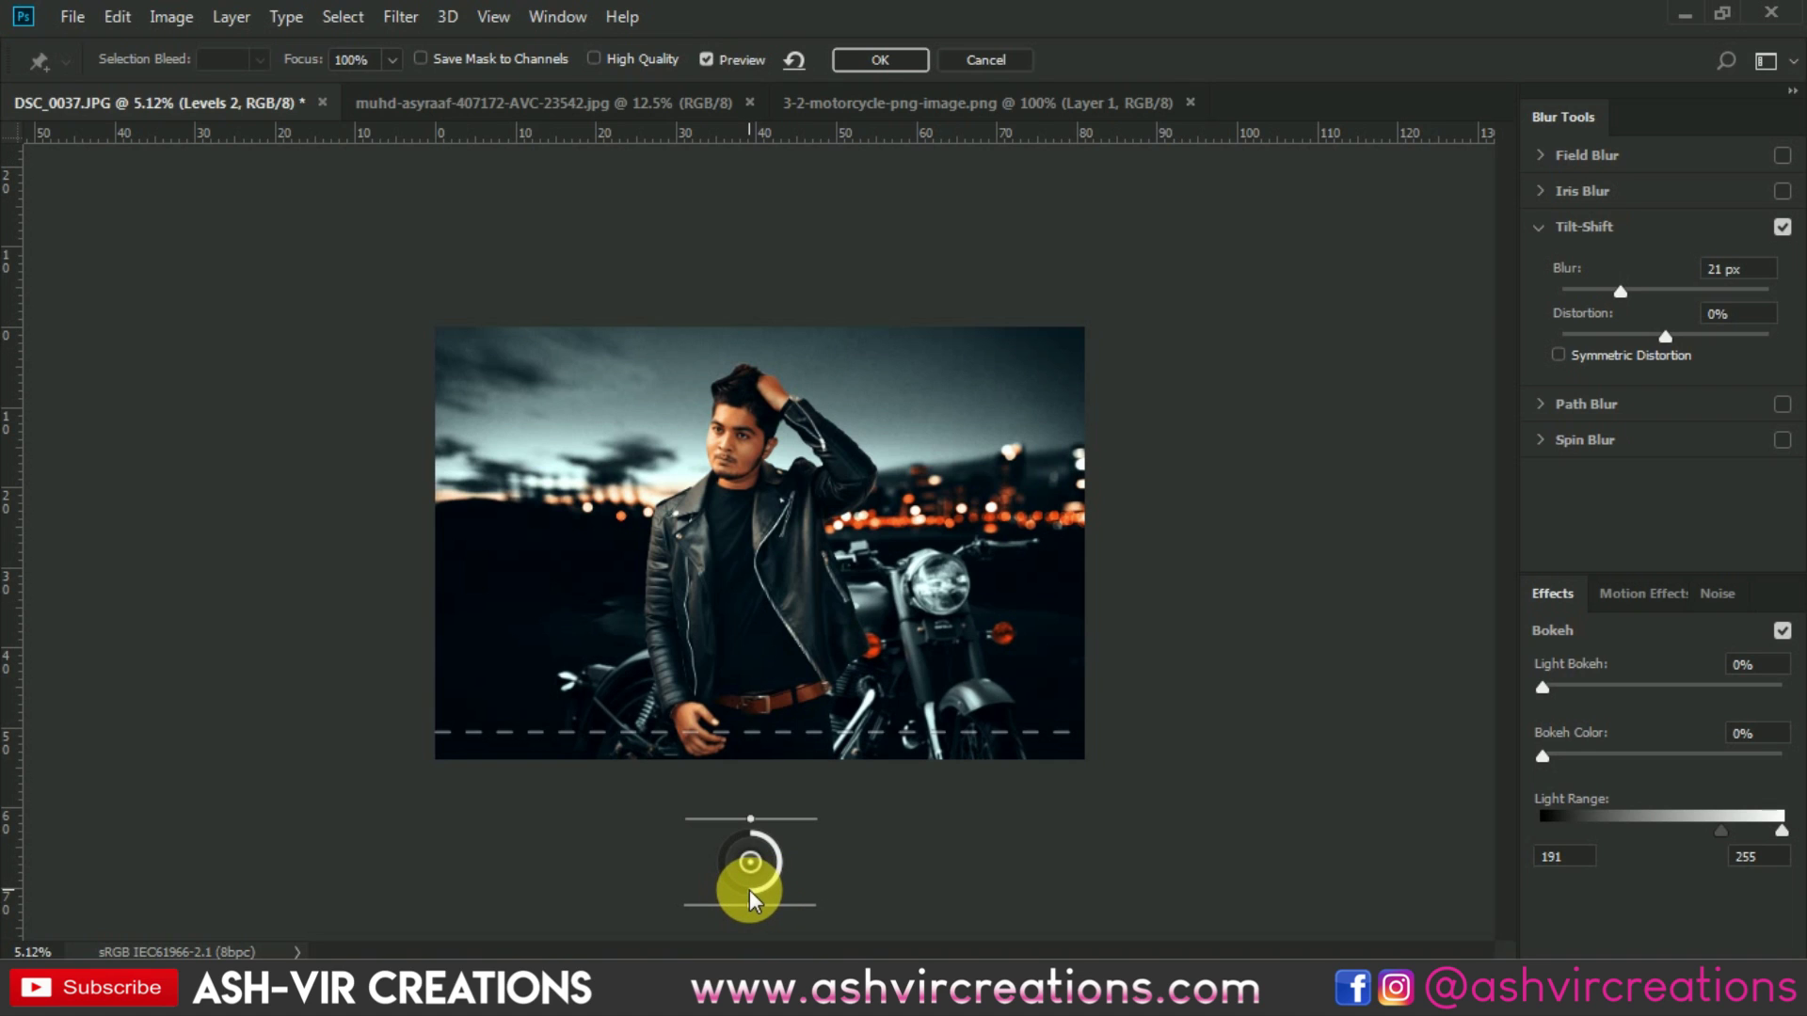
{"action": "left_click_drag", "start_coordinate": [749, 889], "coordinate": [802, 847]}
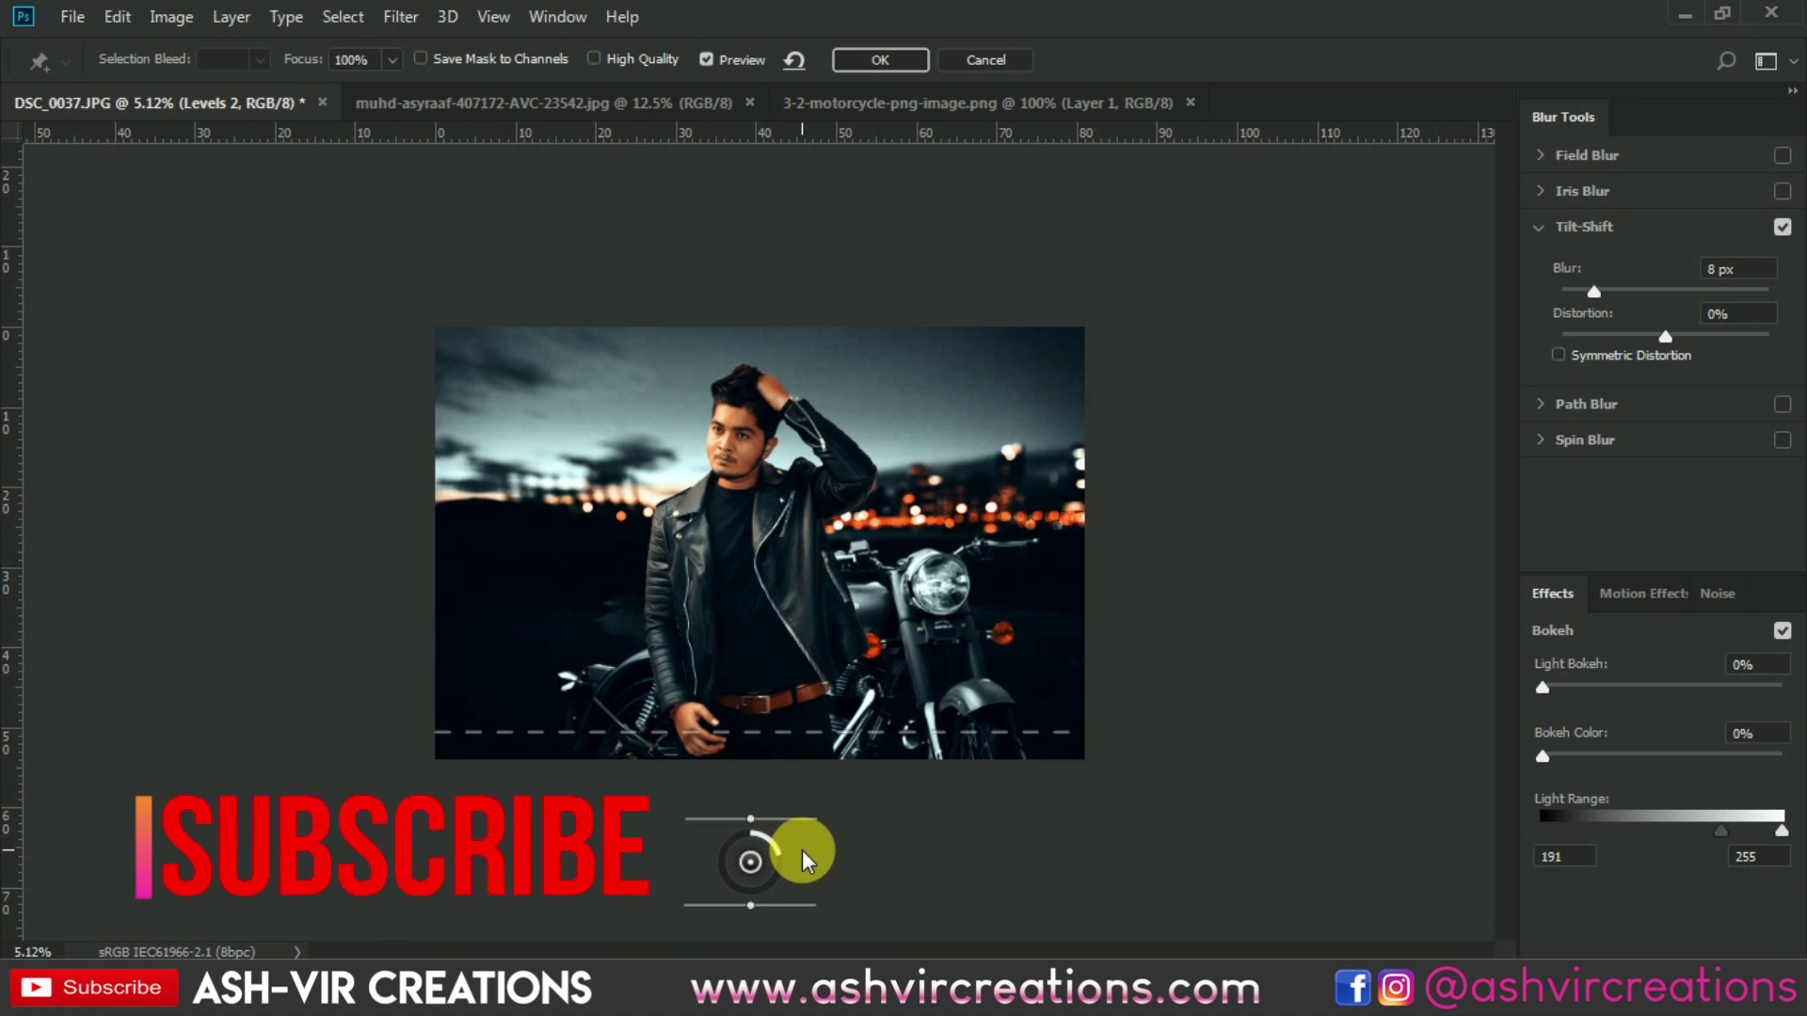
{"action": "mouse_move", "coordinate": [1543, 686]}
{"action": "left_mouse_down"}
{"action": "mouse_move", "coordinate": [1701, 684]}
{"action": "mouse_move", "coordinate": [1516, 685]}
{"action": "mouse_move", "coordinate": [1547, 689]}
{"action": "left_mouse_up"}
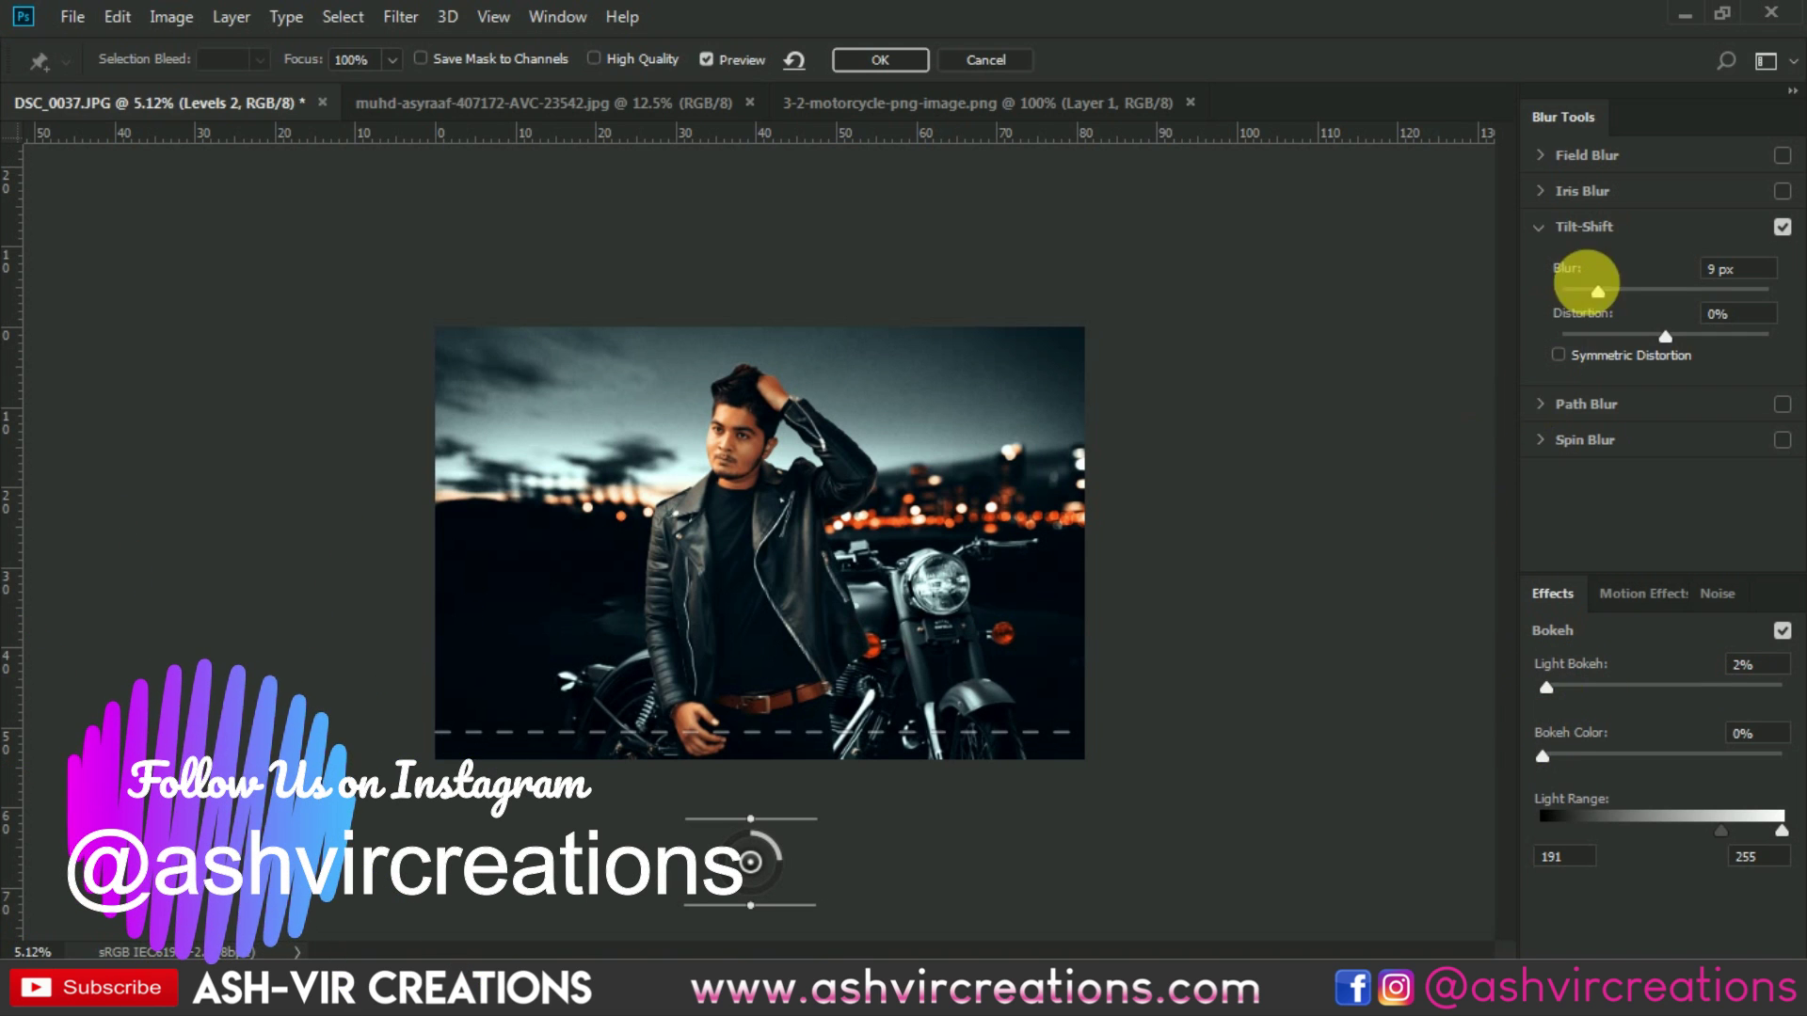
{"action": "left_click", "coordinate": [856, 59]}
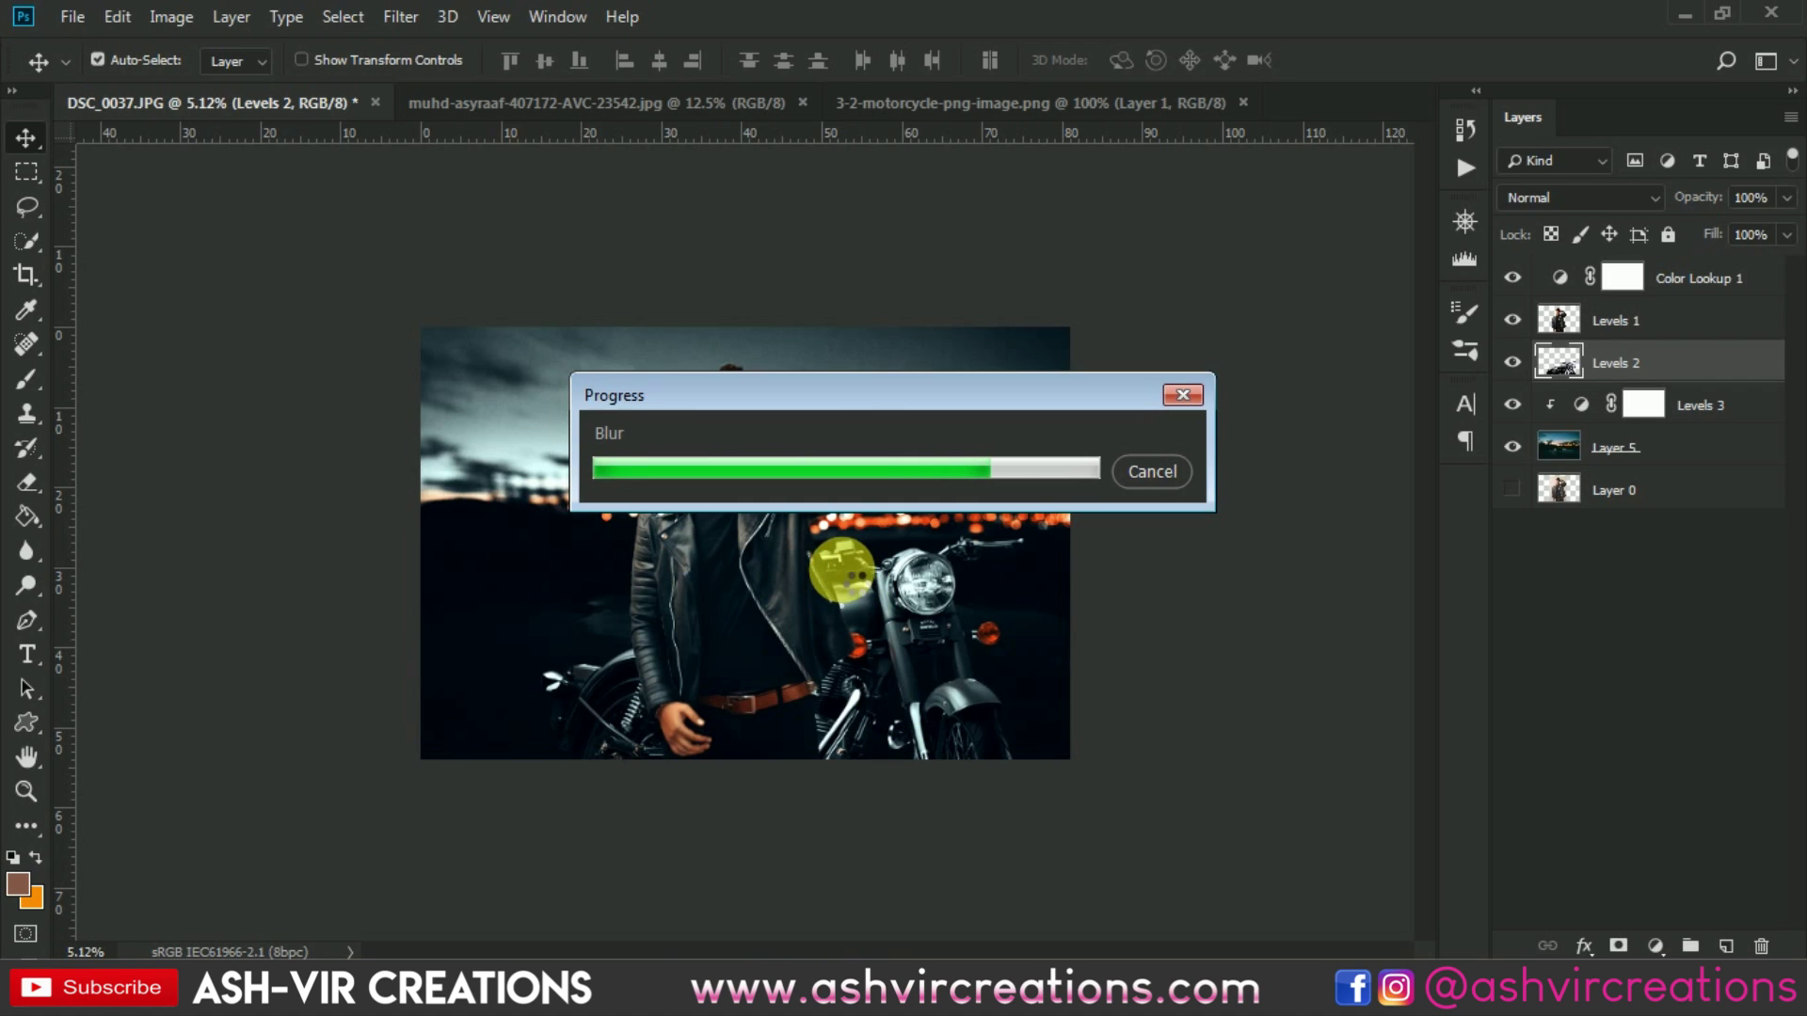
Examine the Tilt-Shift blur on the motorcycle up close and judge how it blends into the full composite
{"action": "left_click_drag", "start_coordinate": [841, 567], "coordinate": [991, 685]}
{"action": "scroll", "coordinate": [991, 685], "scroll_direction": "up", "scroll_amount": 3}
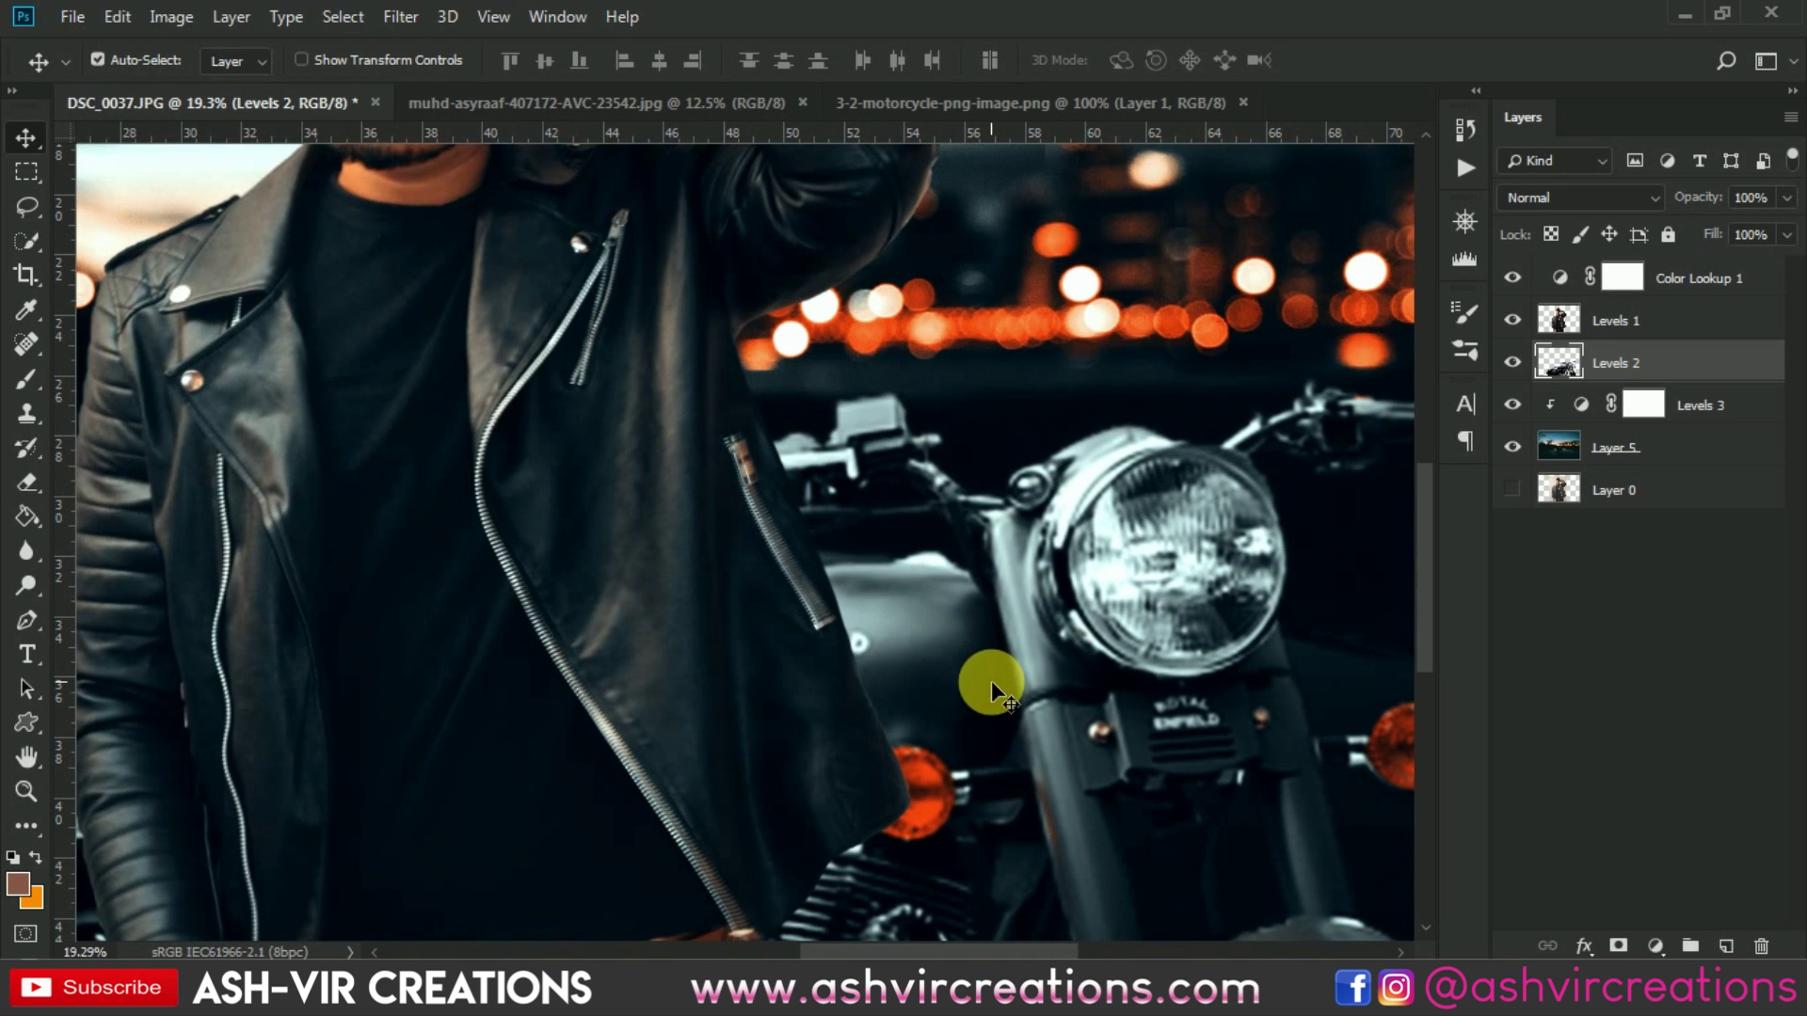
{"action": "scroll", "coordinate": [1069, 549], "scroll_direction": "down", "scroll_amount": 2}
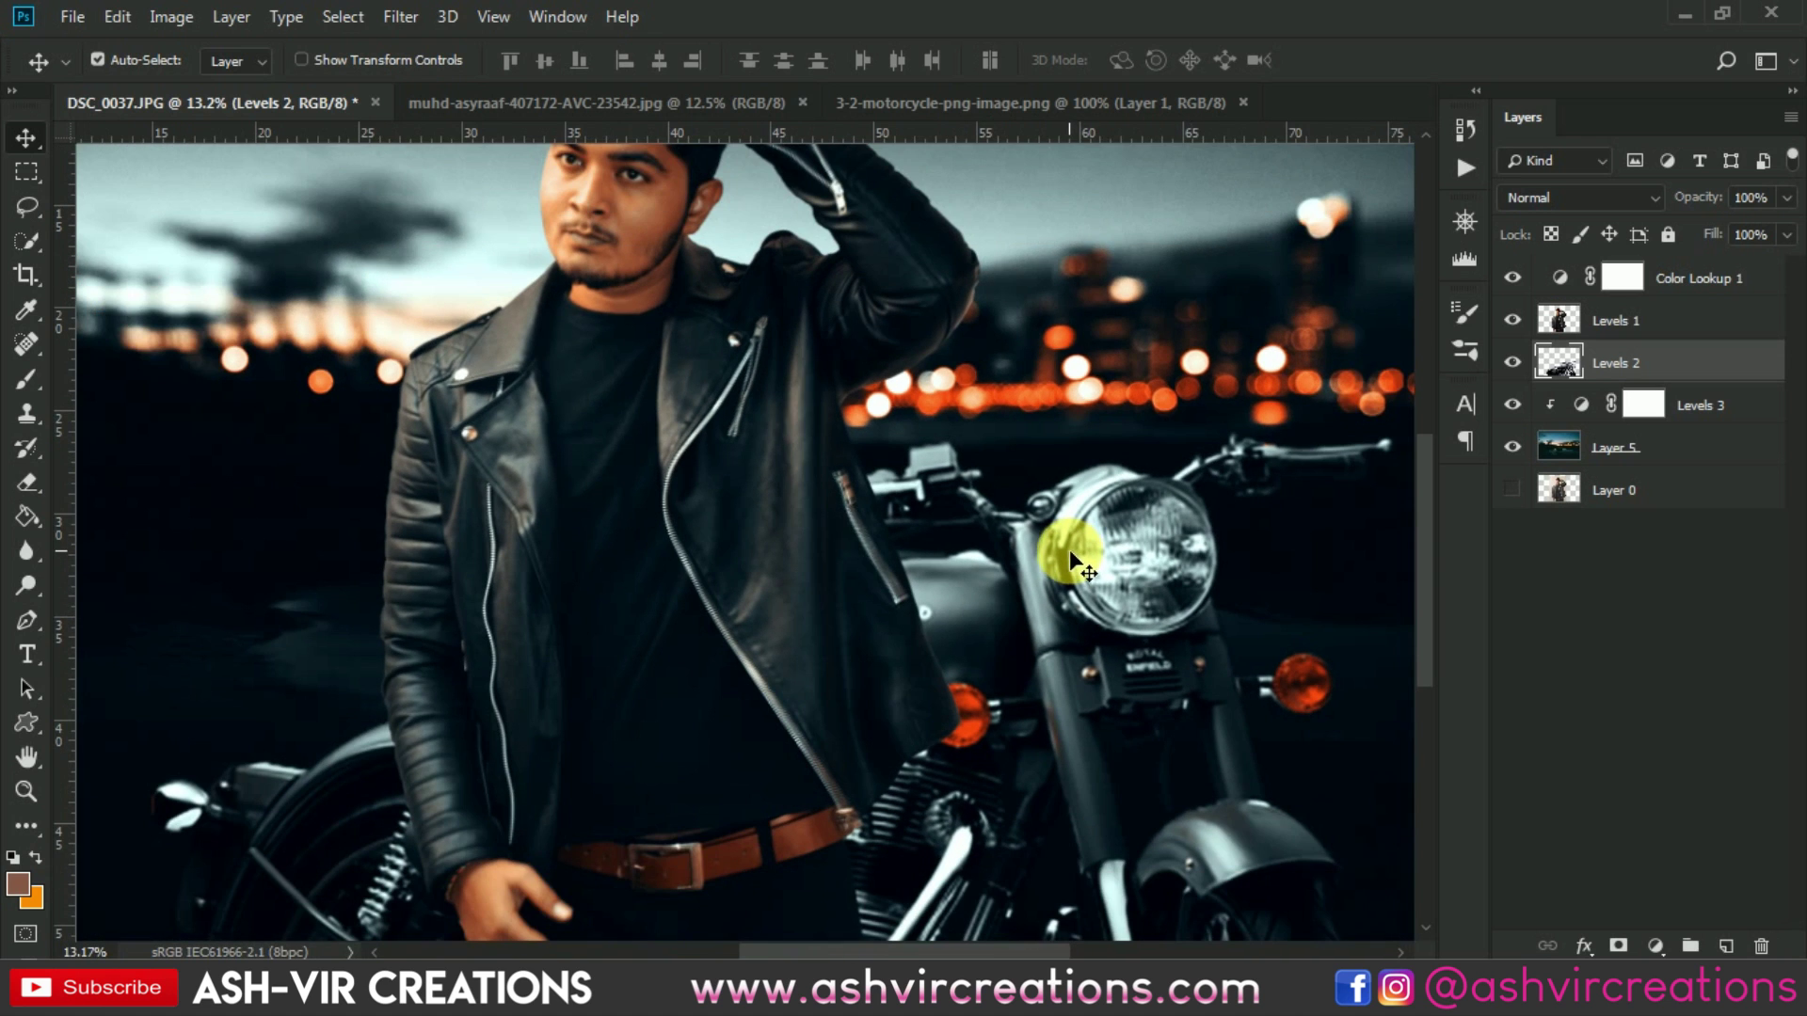
{"action": "scroll", "coordinate": [1183, 523], "scroll_direction": "down", "scroll_amount": 3}
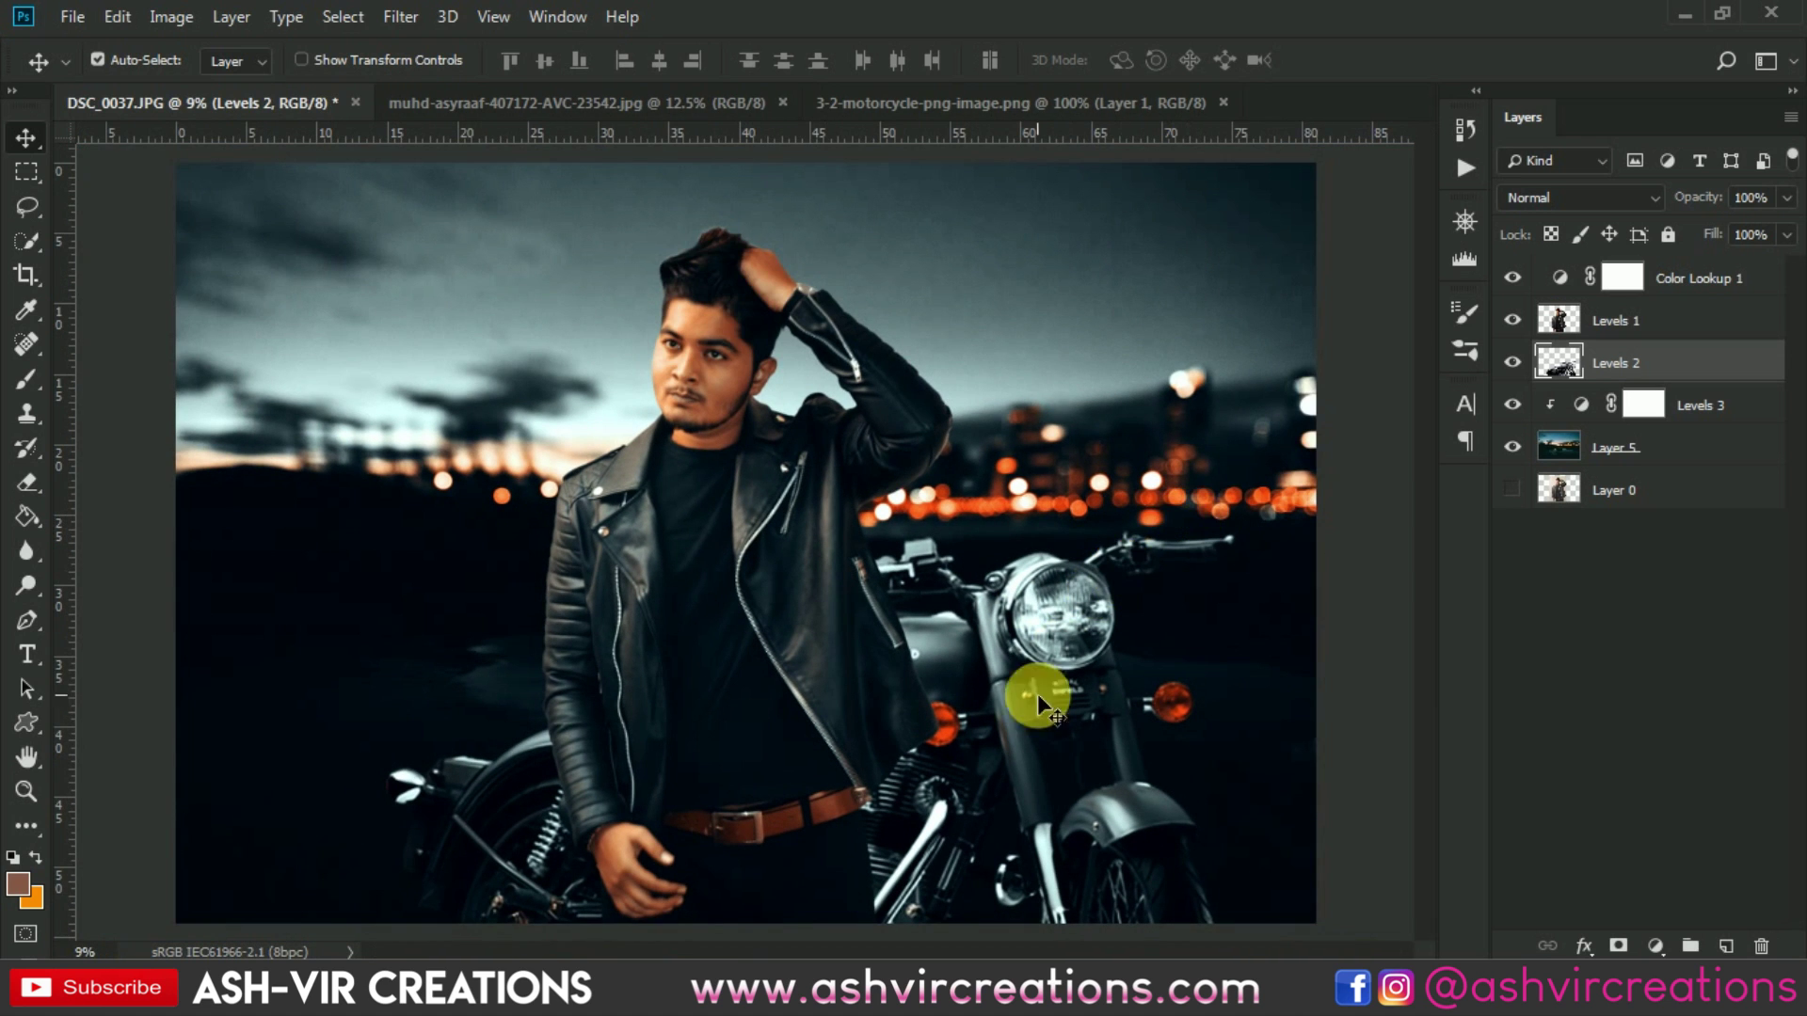
{"action": "scroll", "coordinate": [902, 641], "scroll_direction": "down", "scroll_amount": 1}
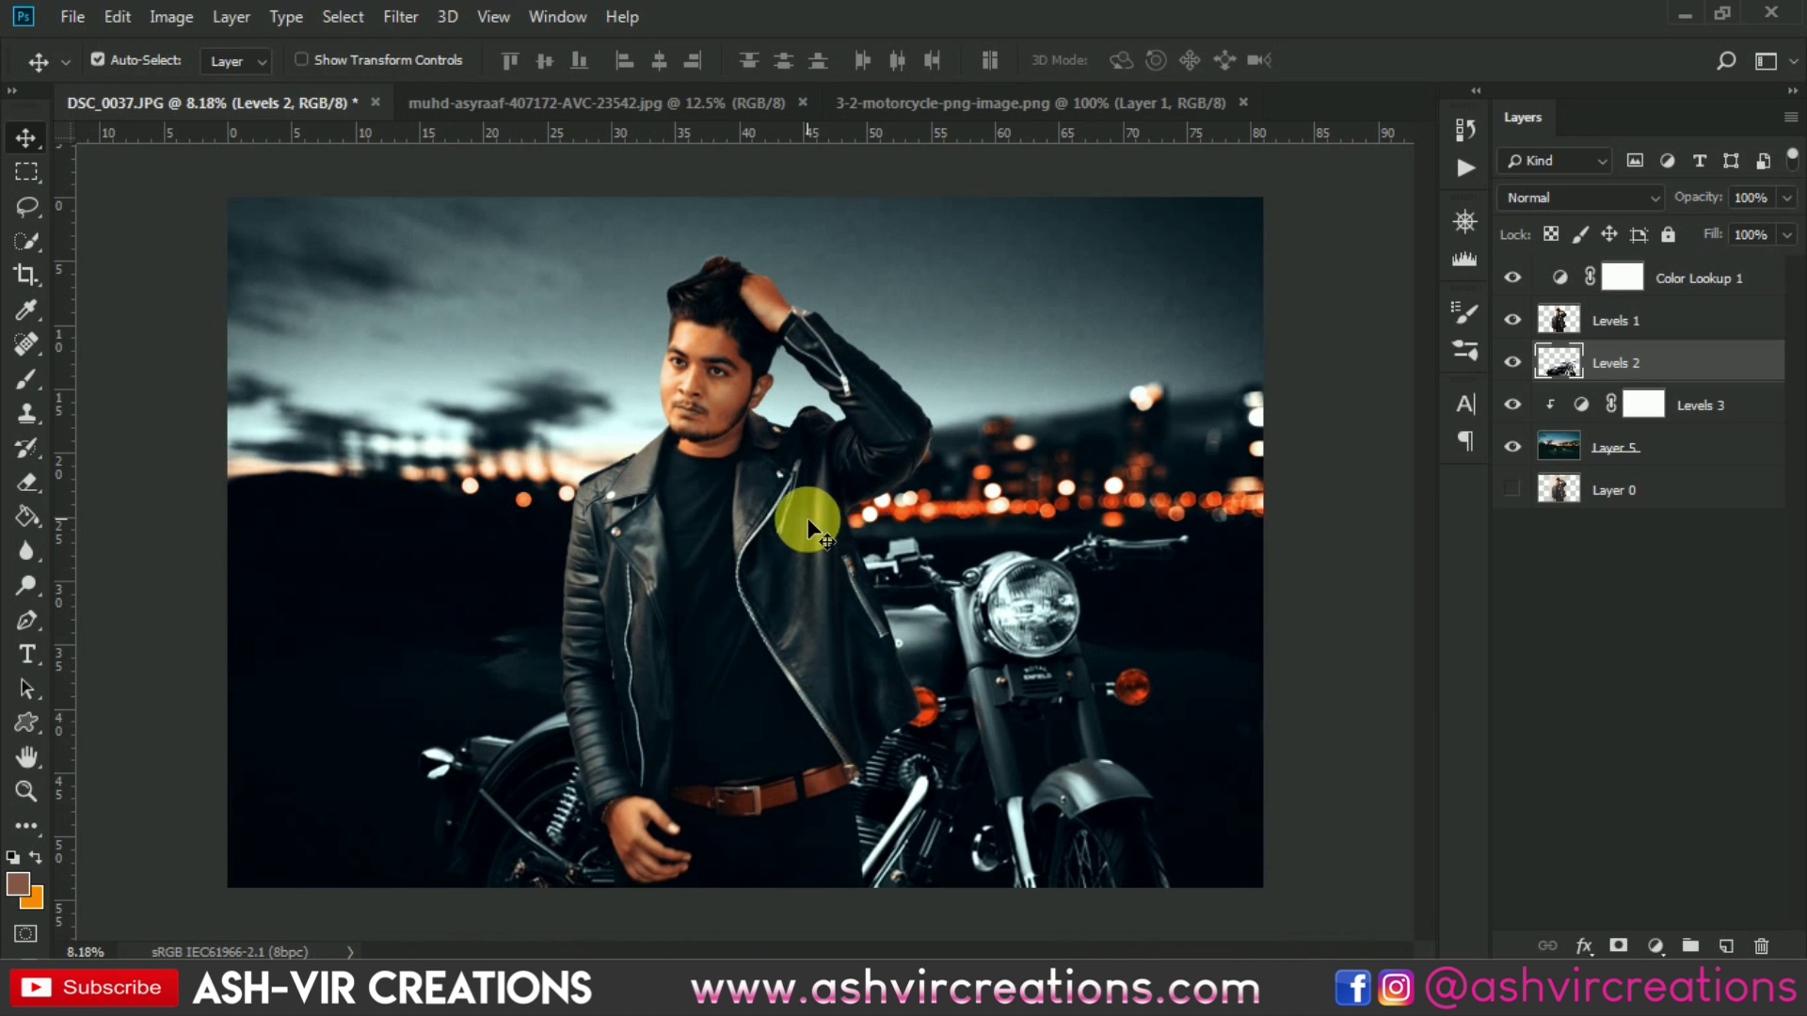
{"action": "scroll", "coordinate": [1030, 715], "scroll_direction": "up", "scroll_amount": 2}
{"action": "scroll", "coordinate": [1150, 840], "scroll_direction": "up", "scroll_amount": 5}
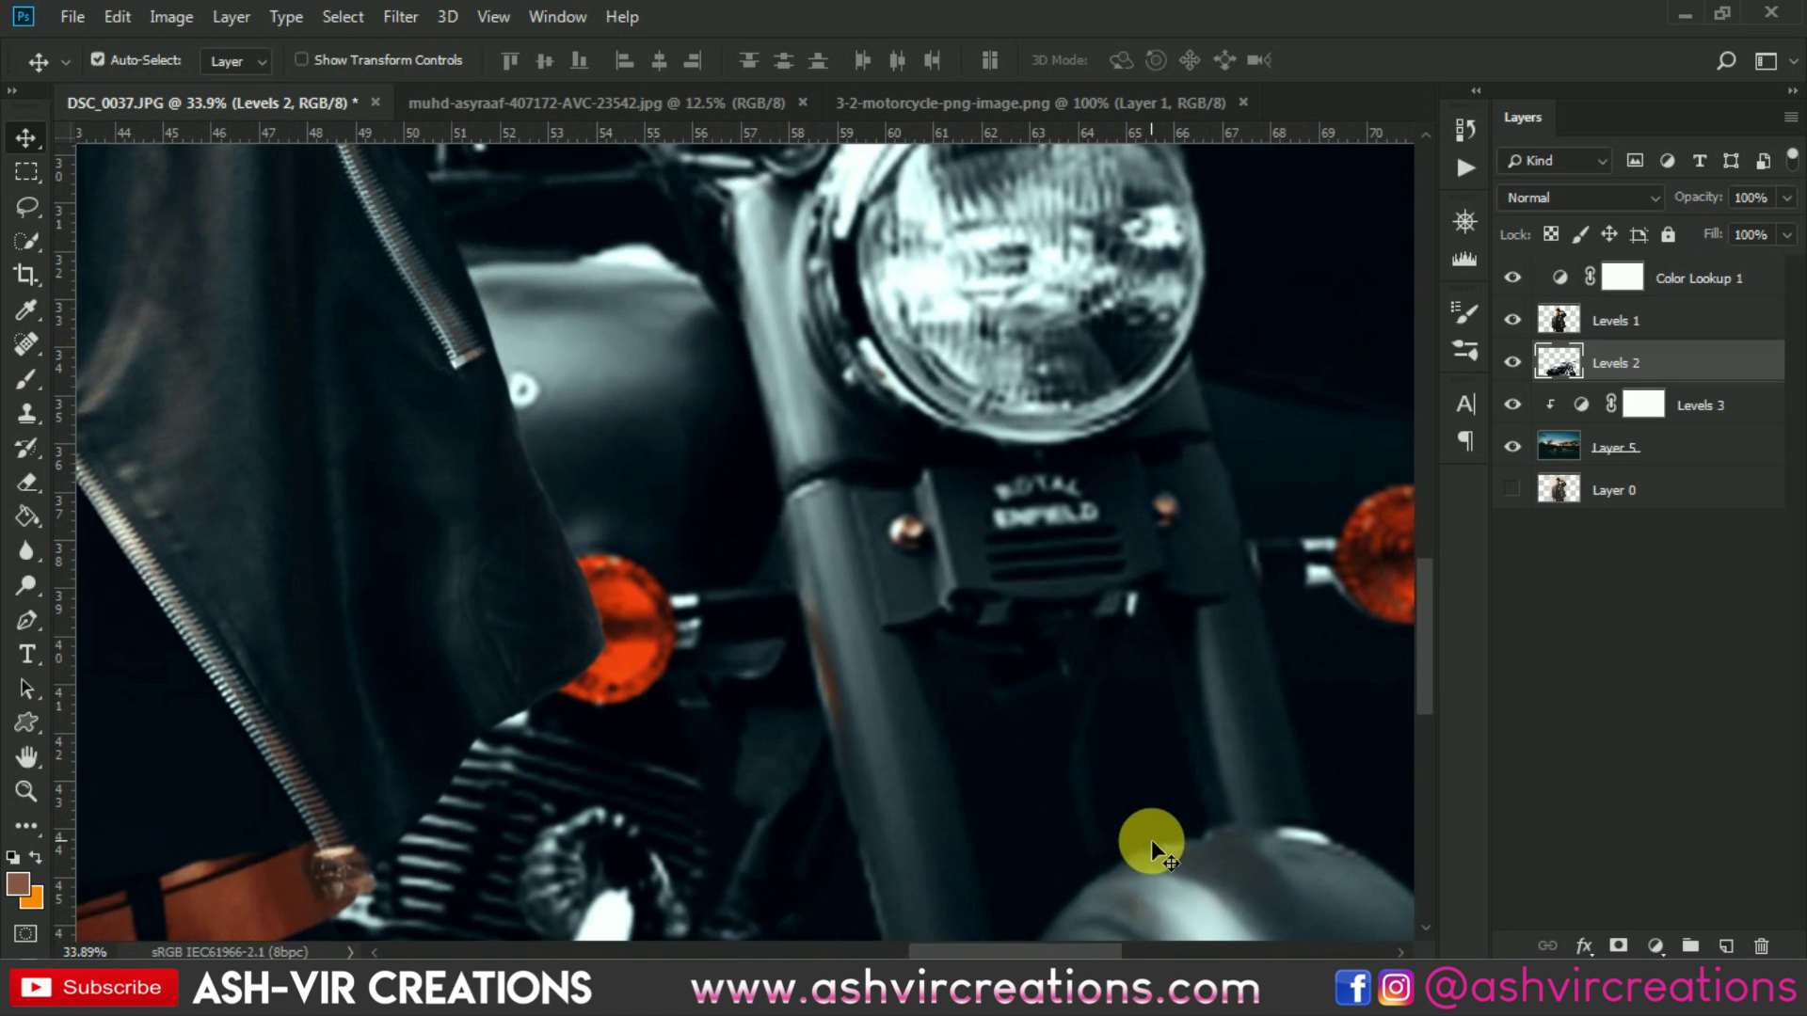
{"action": "scroll", "coordinate": [1150, 839], "scroll_direction": "down", "scroll_amount": 5}
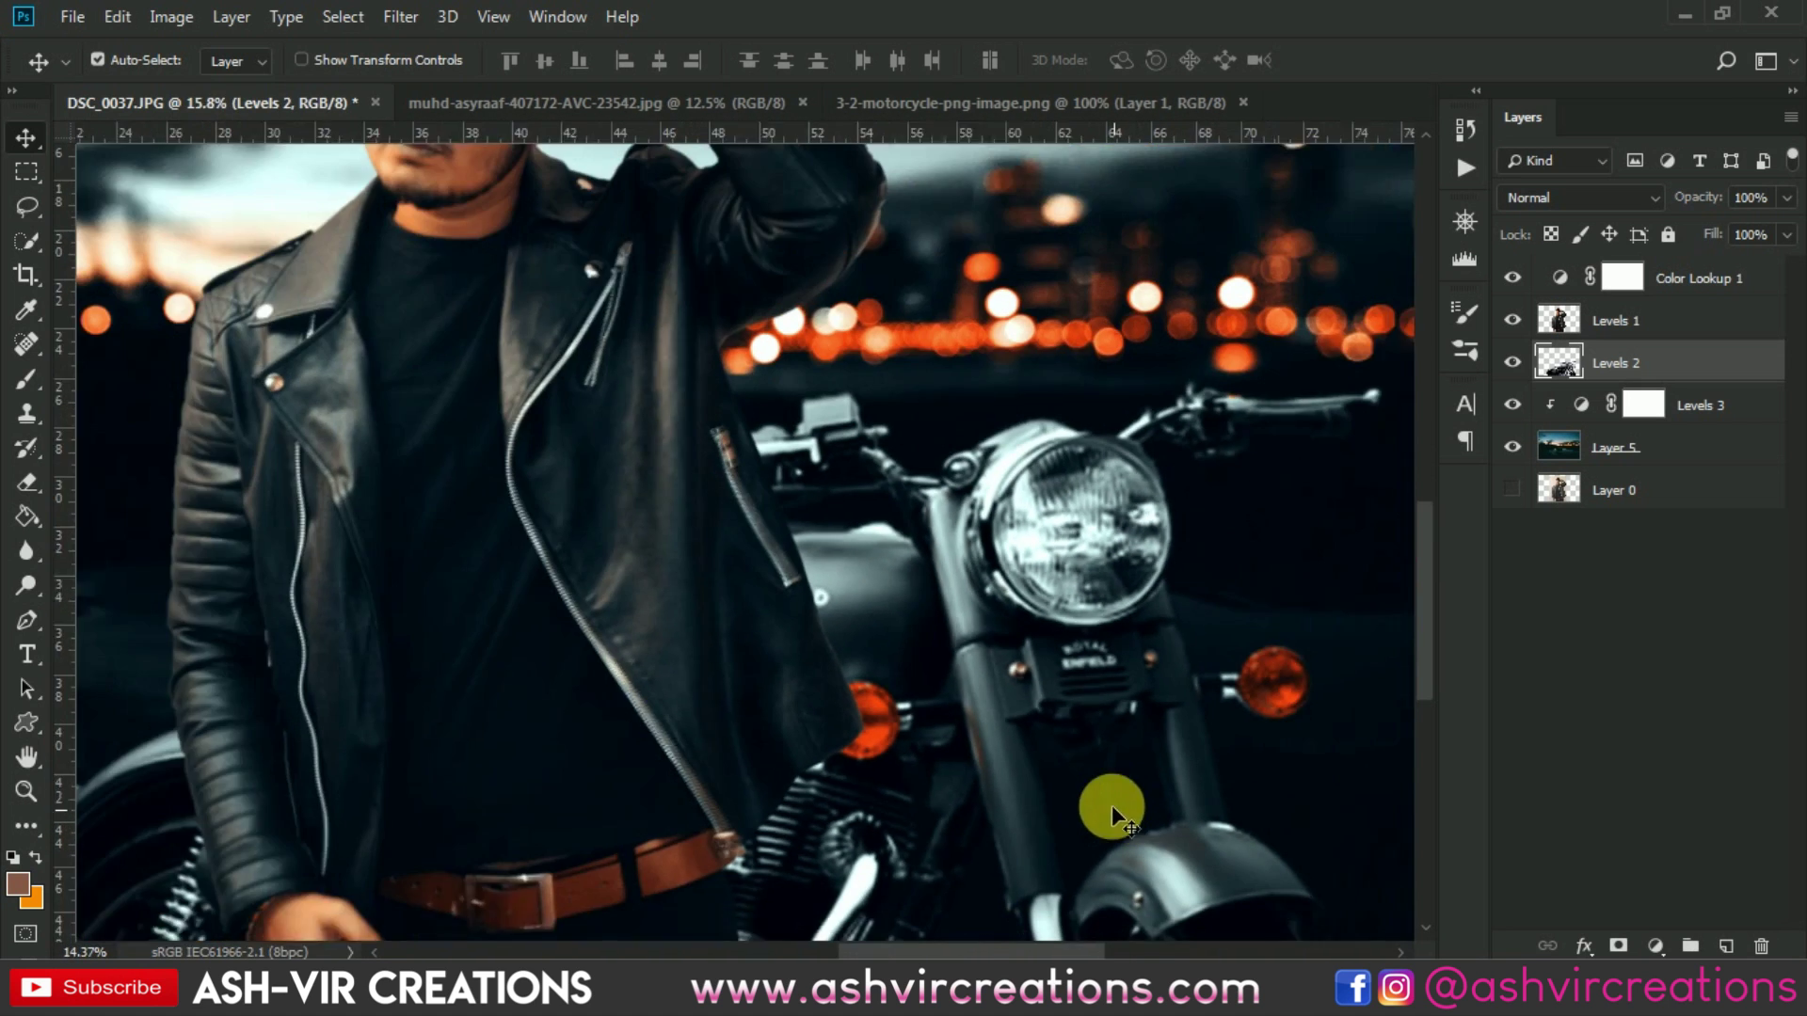
{"action": "scroll", "coordinate": [1014, 670], "scroll_direction": "down", "scroll_amount": 2}
{"action": "scroll", "coordinate": [890, 628], "scroll_direction": "up", "scroll_amount": 1}
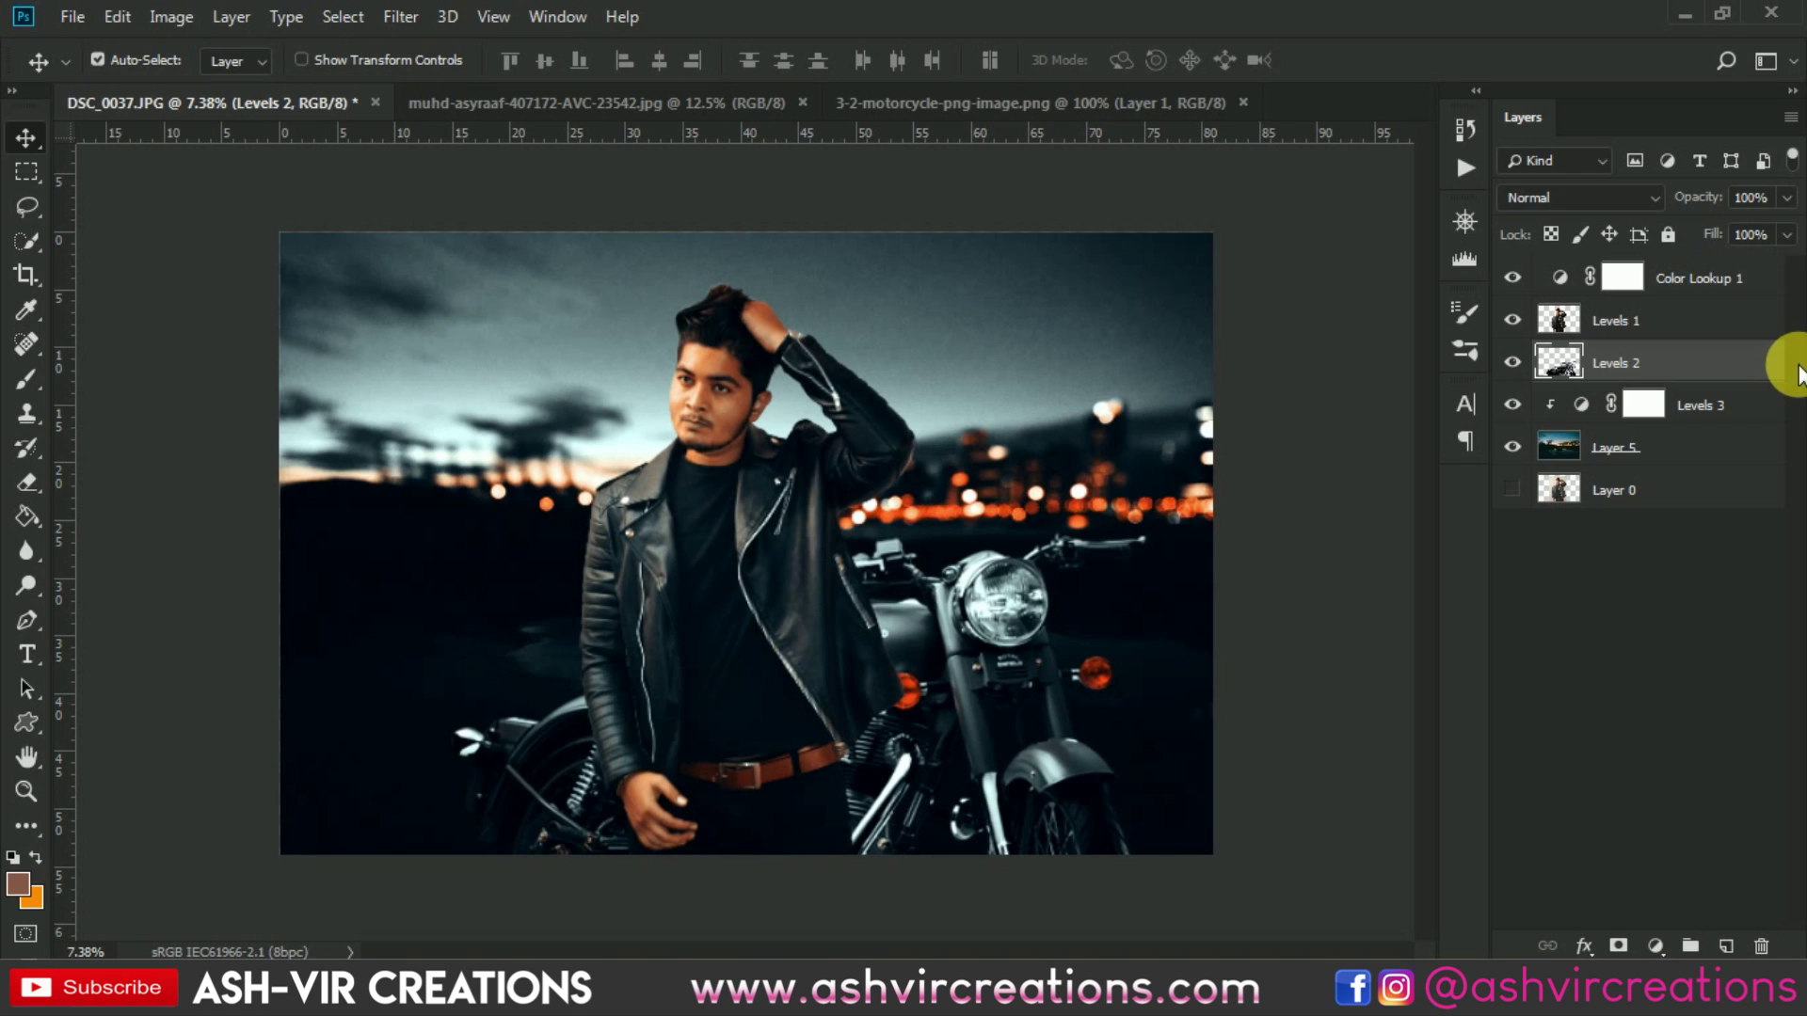
{"action": "scroll", "coordinate": [888, 383], "scroll_direction": "down", "scroll_amount": 3}
{"action": "scroll", "coordinate": [878, 438], "scroll_direction": "up", "scroll_amount": 1}
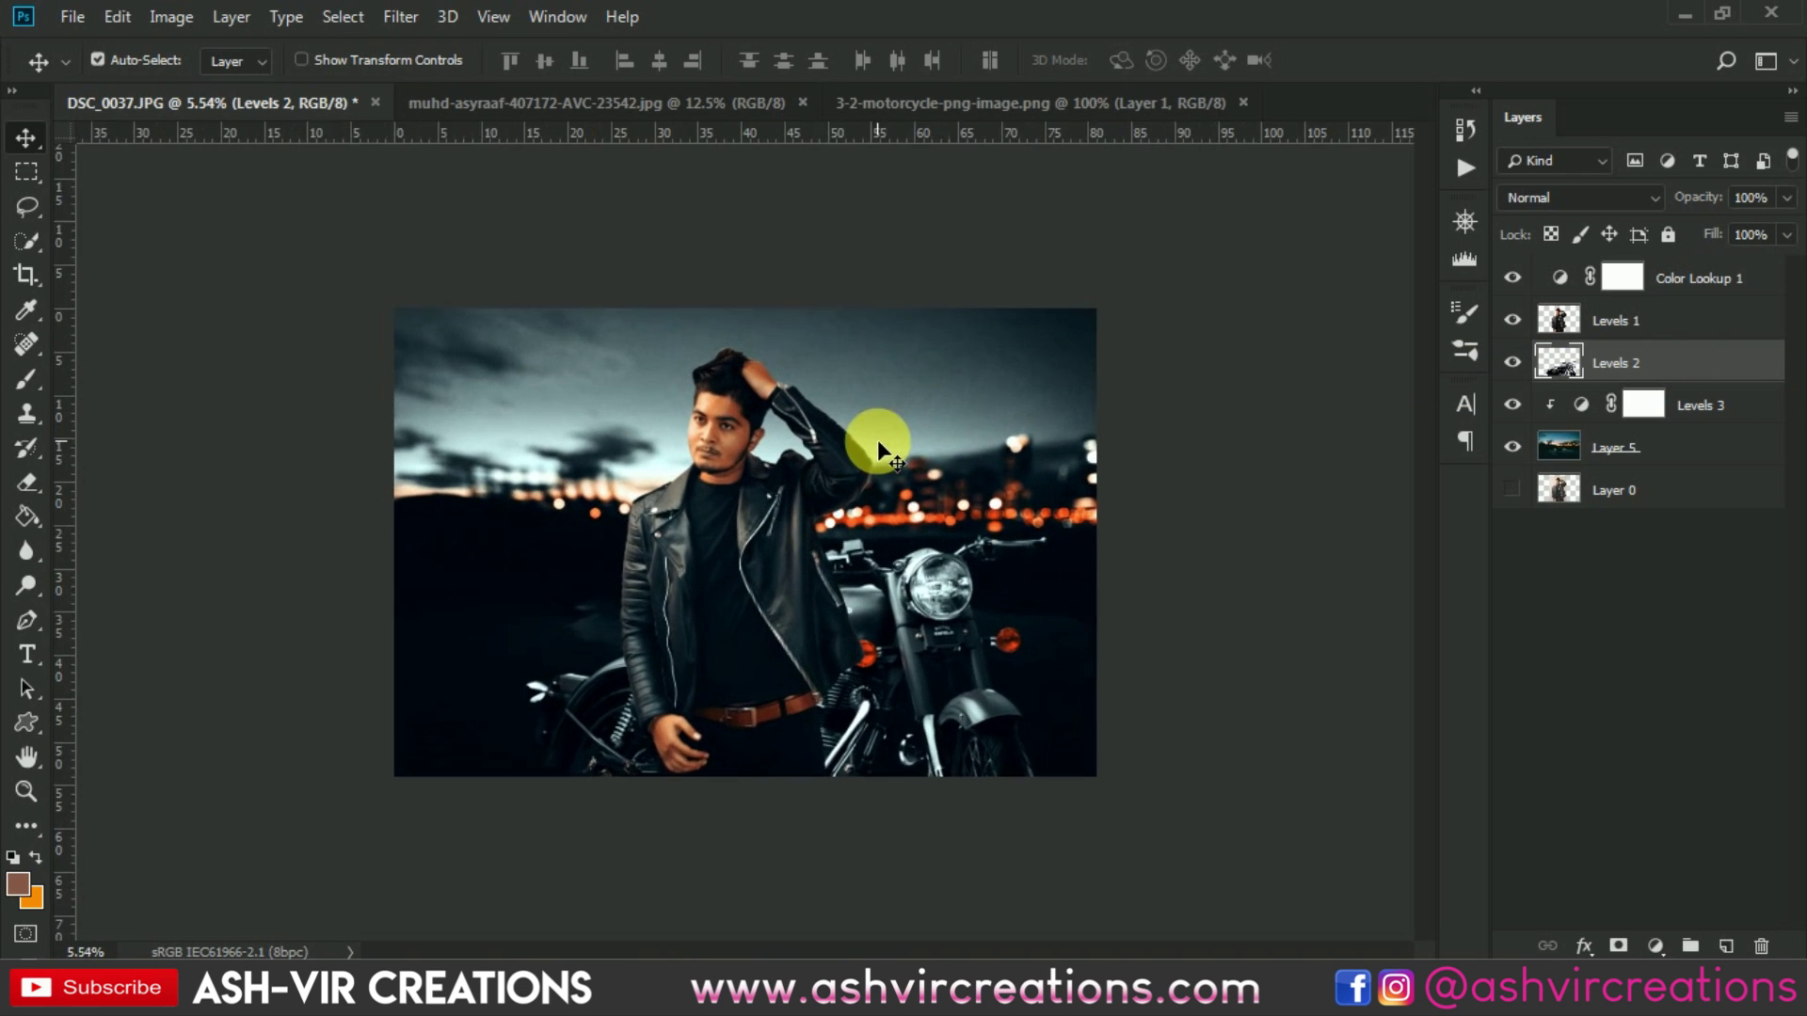
{"action": "scroll", "coordinate": [877, 439], "scroll_direction": "up", "scroll_amount": 1}
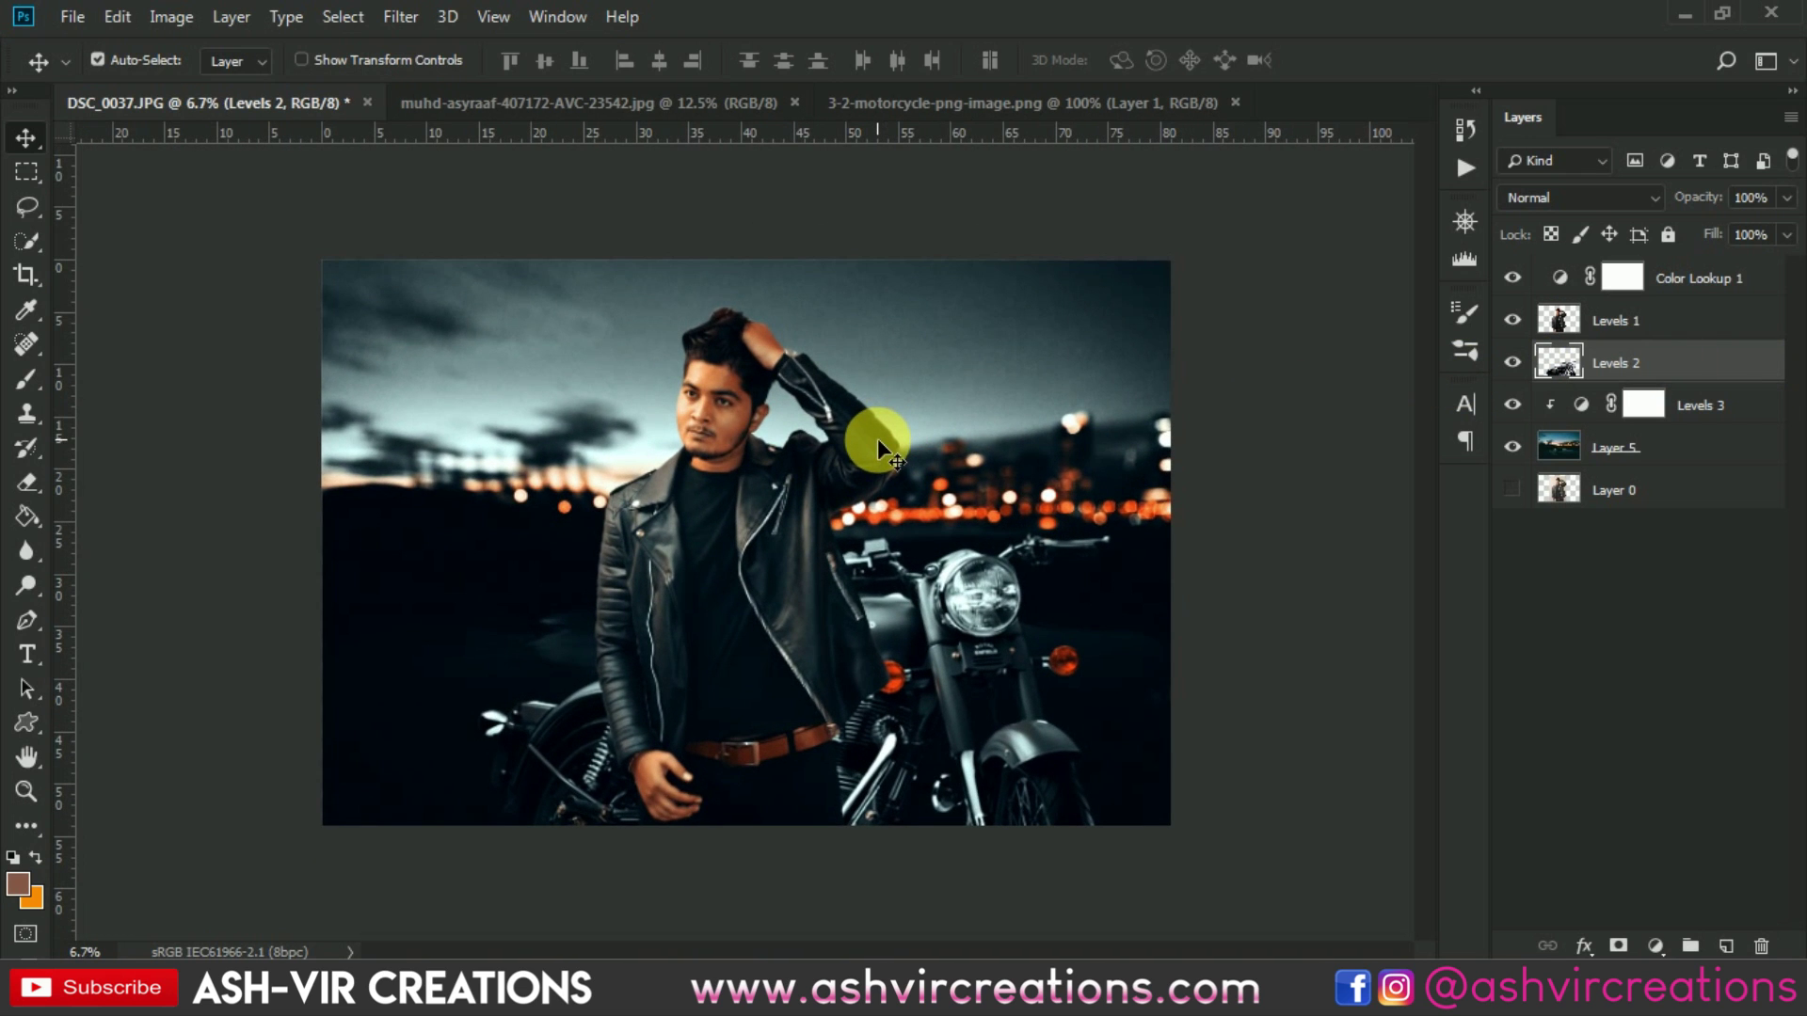
Merge all layers from Color Lookup 1 down to Layer 5 into one layer, leaving the hidden Layer 0 separate
{"action": "left_click", "coordinate": [1701, 288]}
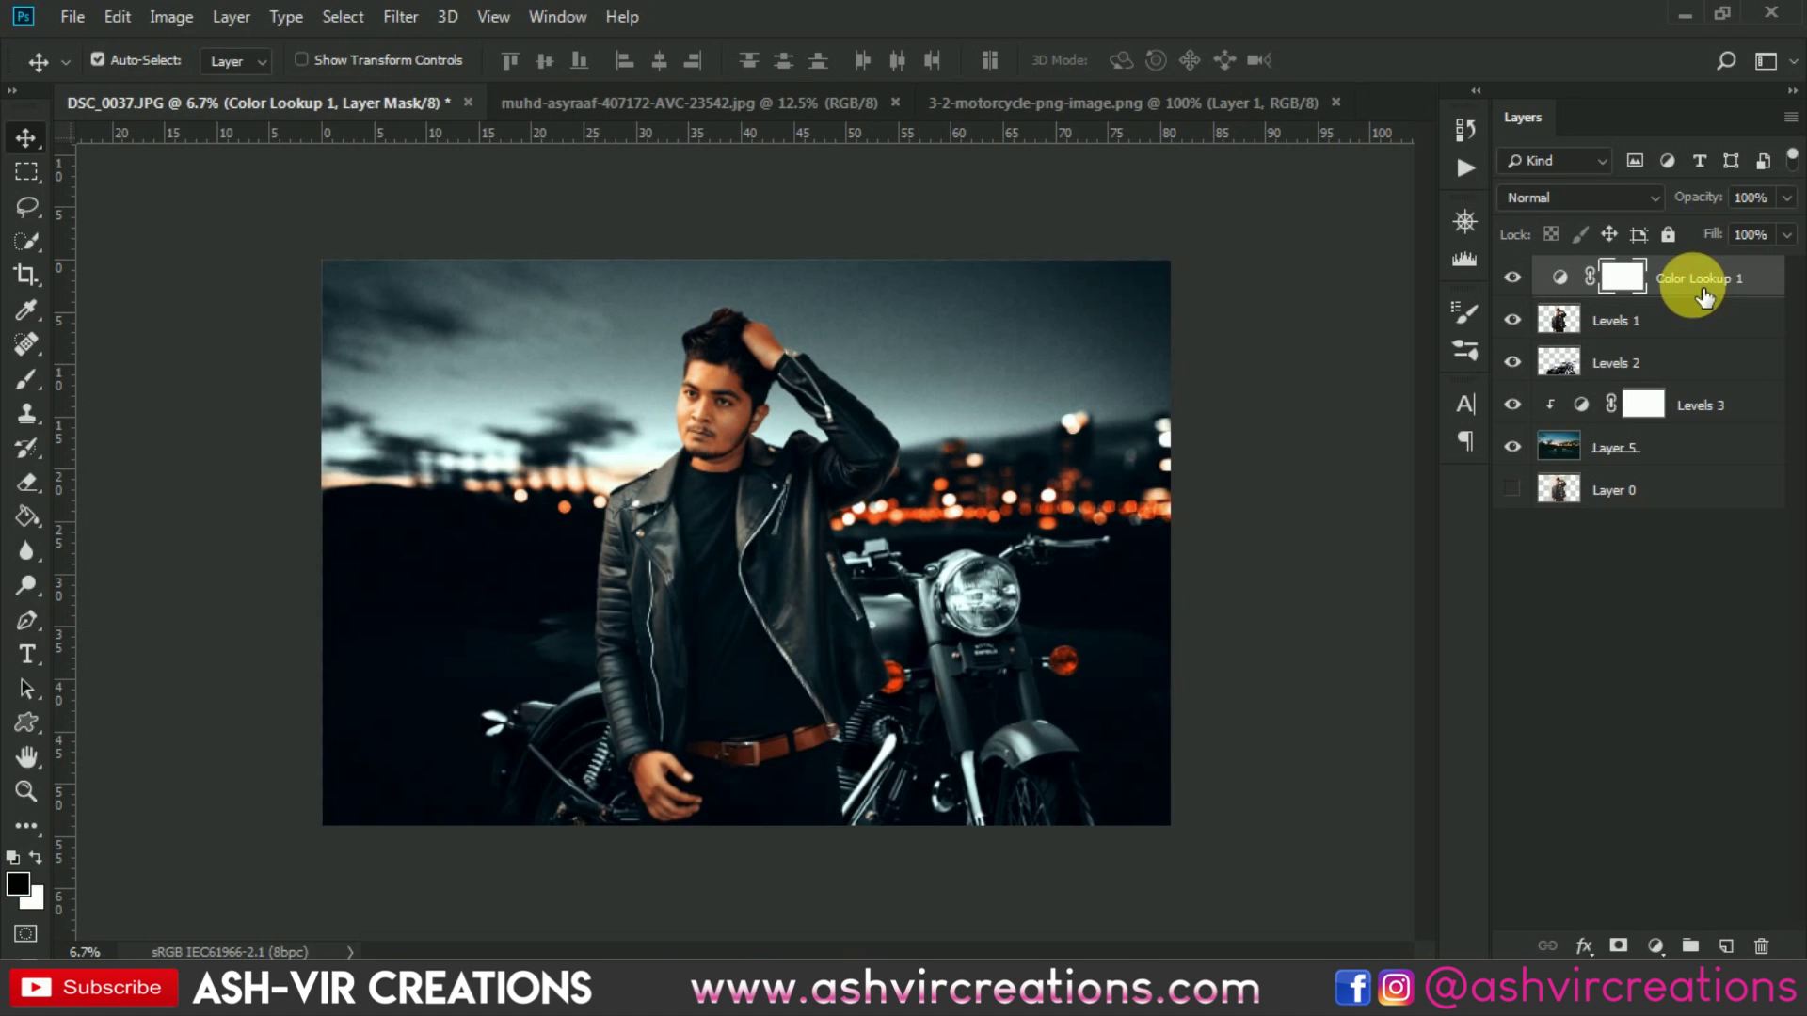
{"action": "left_click", "coordinate": [1672, 453], "text": "shift"}
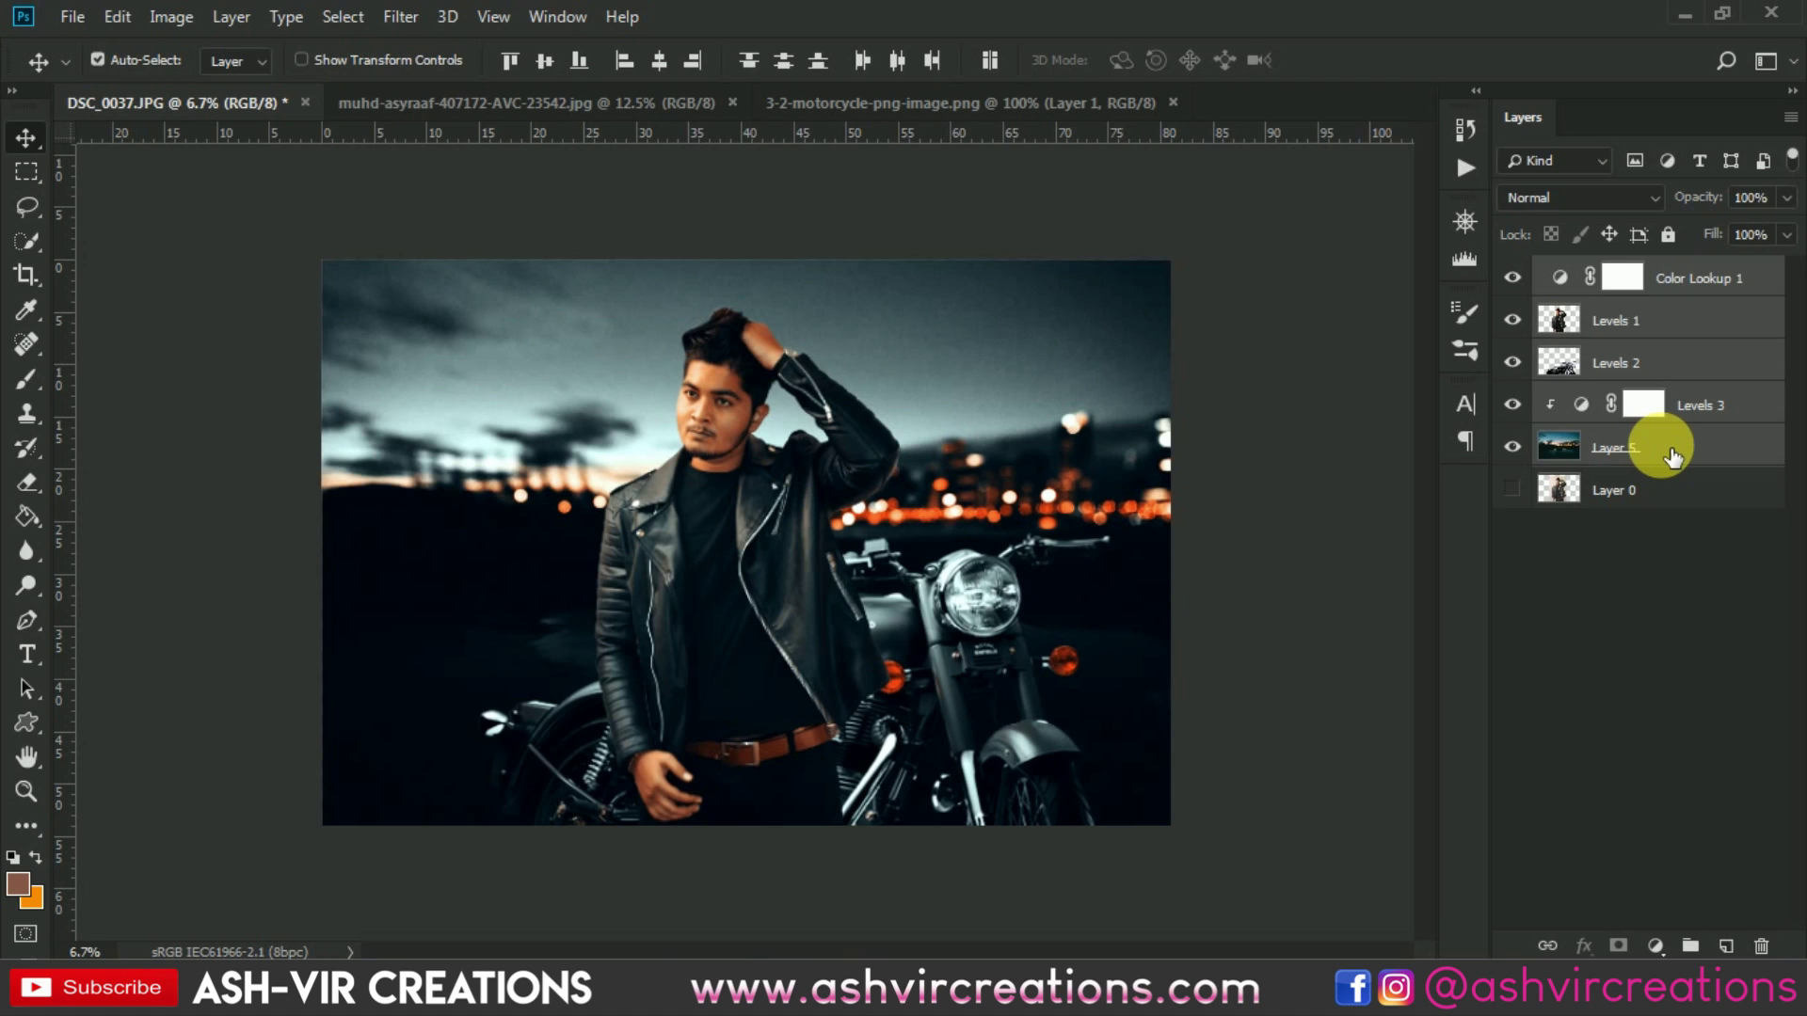
{"action": "right_click", "coordinate": [1671, 453]}
{"action": "left_click", "coordinate": [1362, 735]}
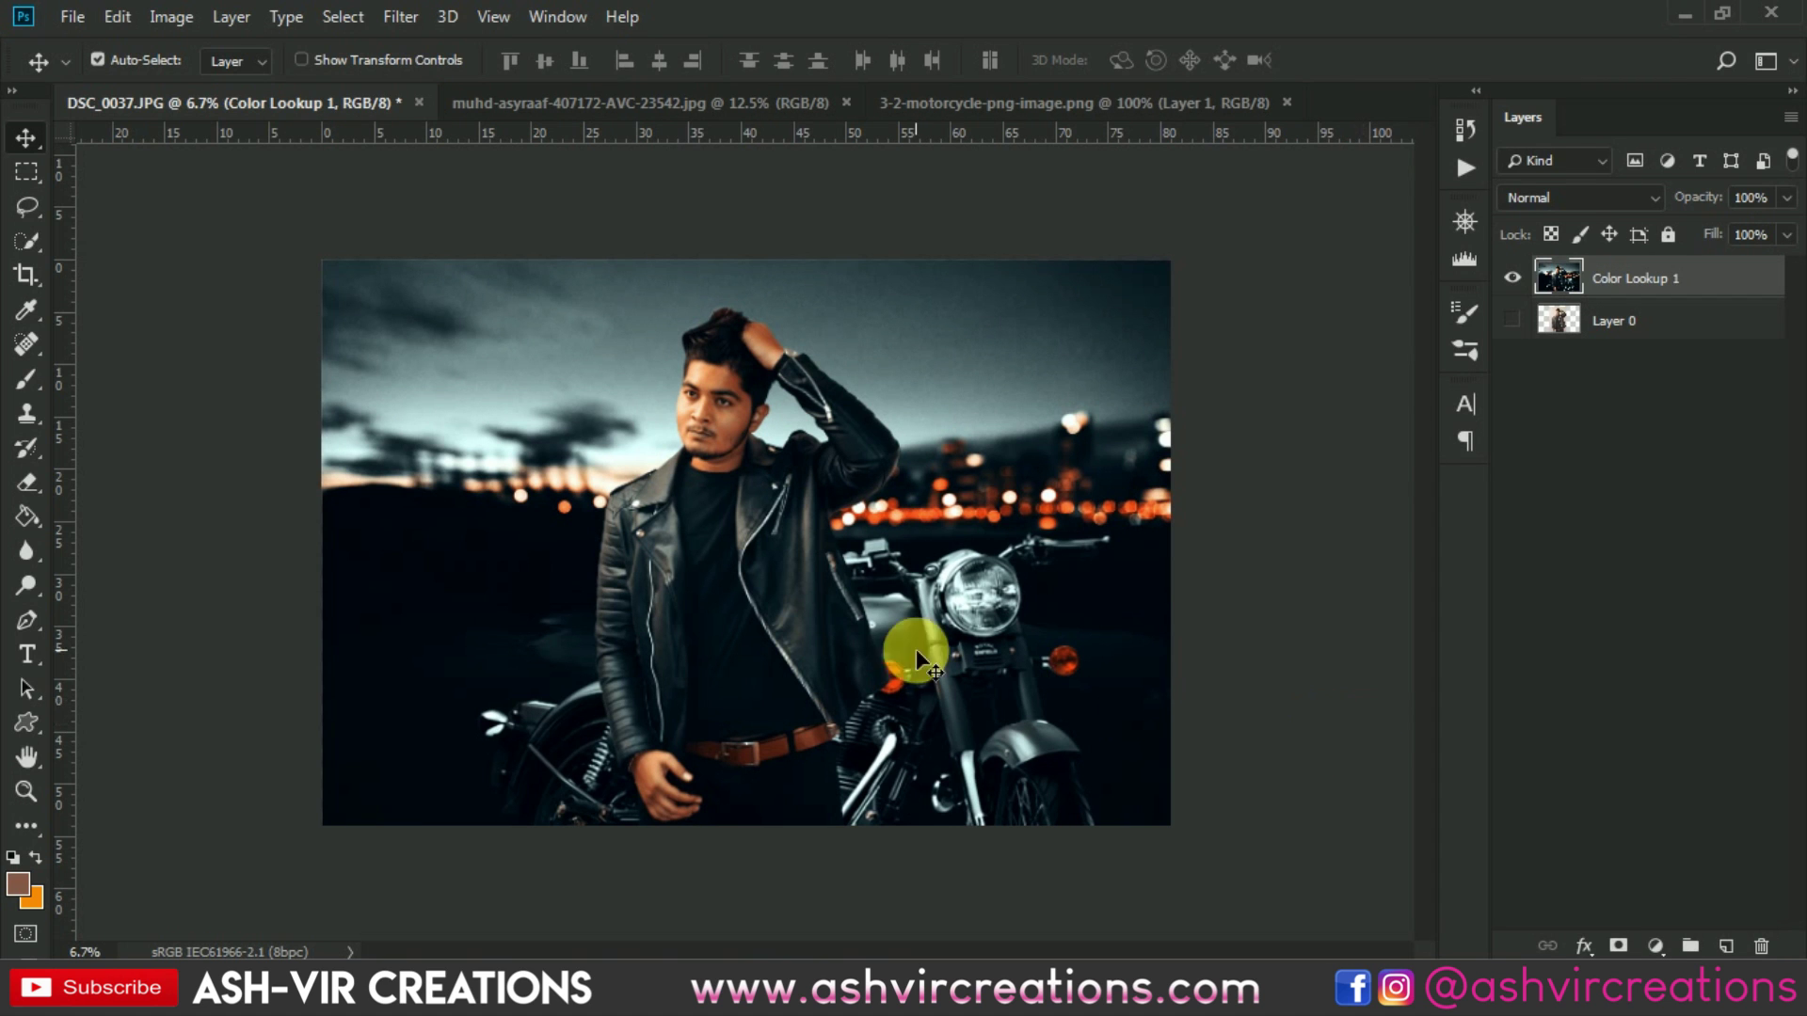
Crop the merged image to its existing canvas bounds with Delete Cropped Pixels on, and deselect all layers
{"action": "scroll", "coordinate": [659, 708], "scroll_direction": "up", "scroll_amount": 8}
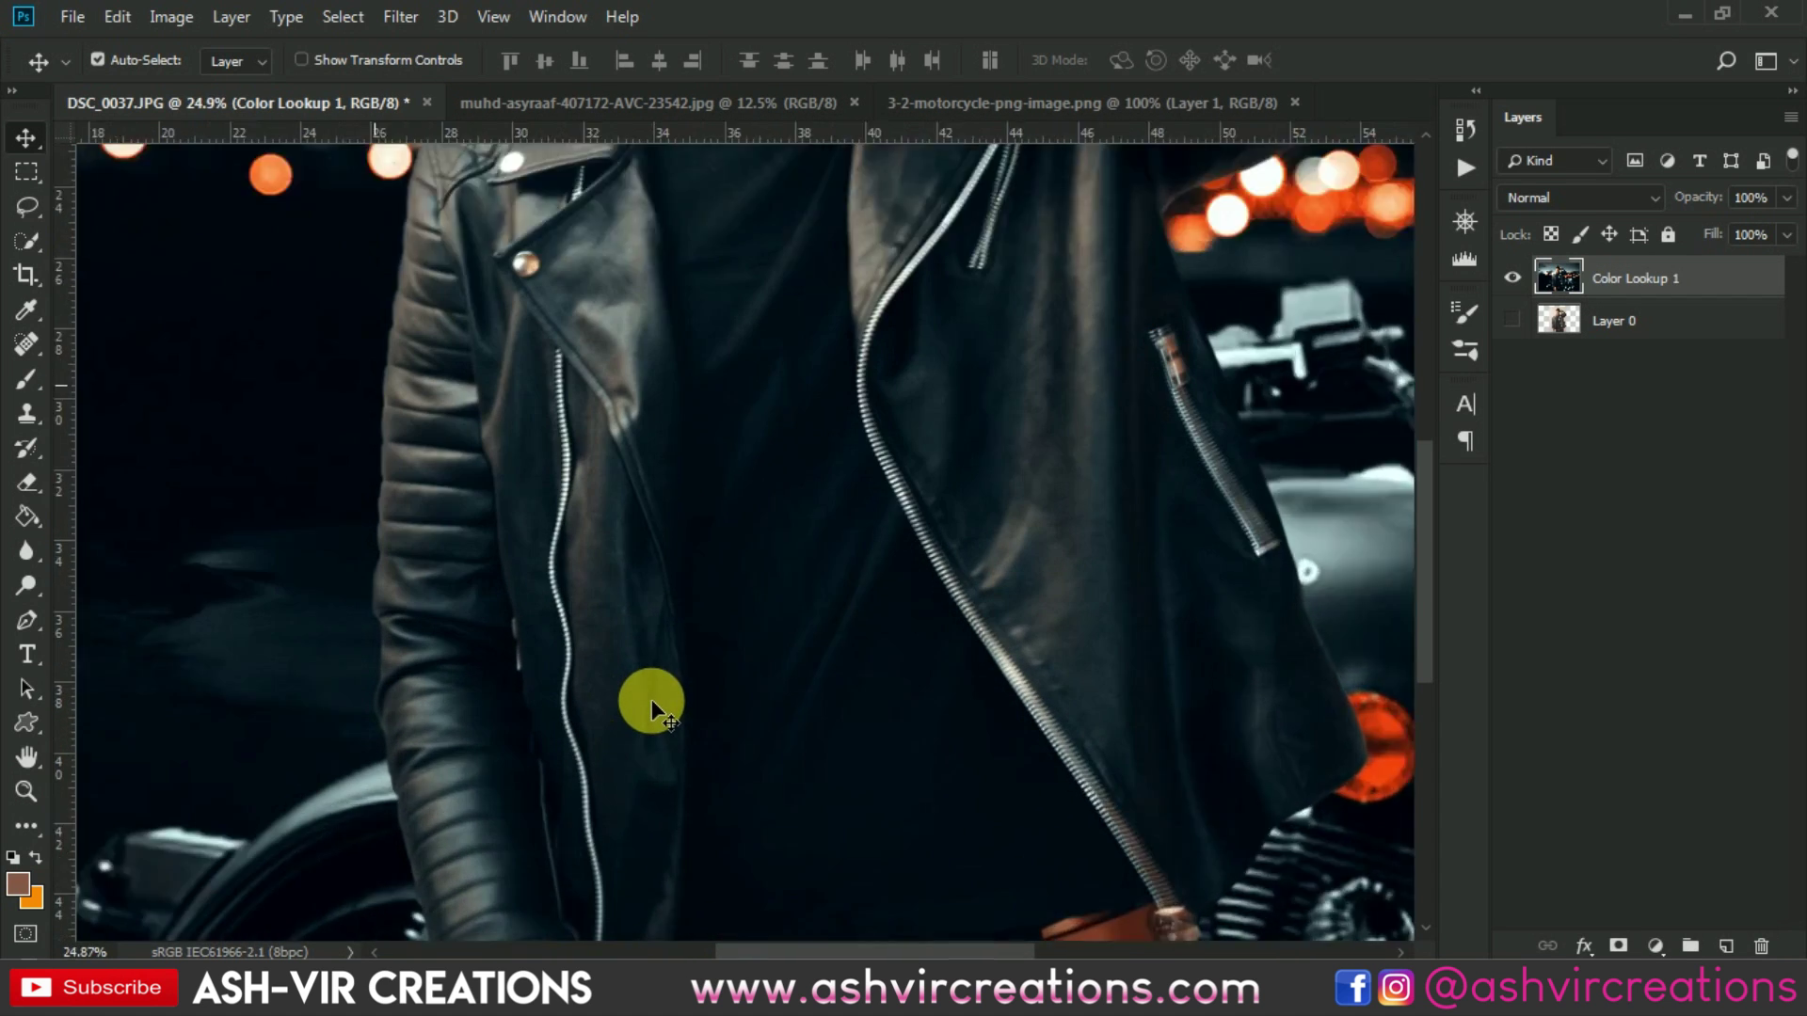
{"action": "scroll", "coordinate": [651, 698], "scroll_direction": "down", "scroll_amount": 6}
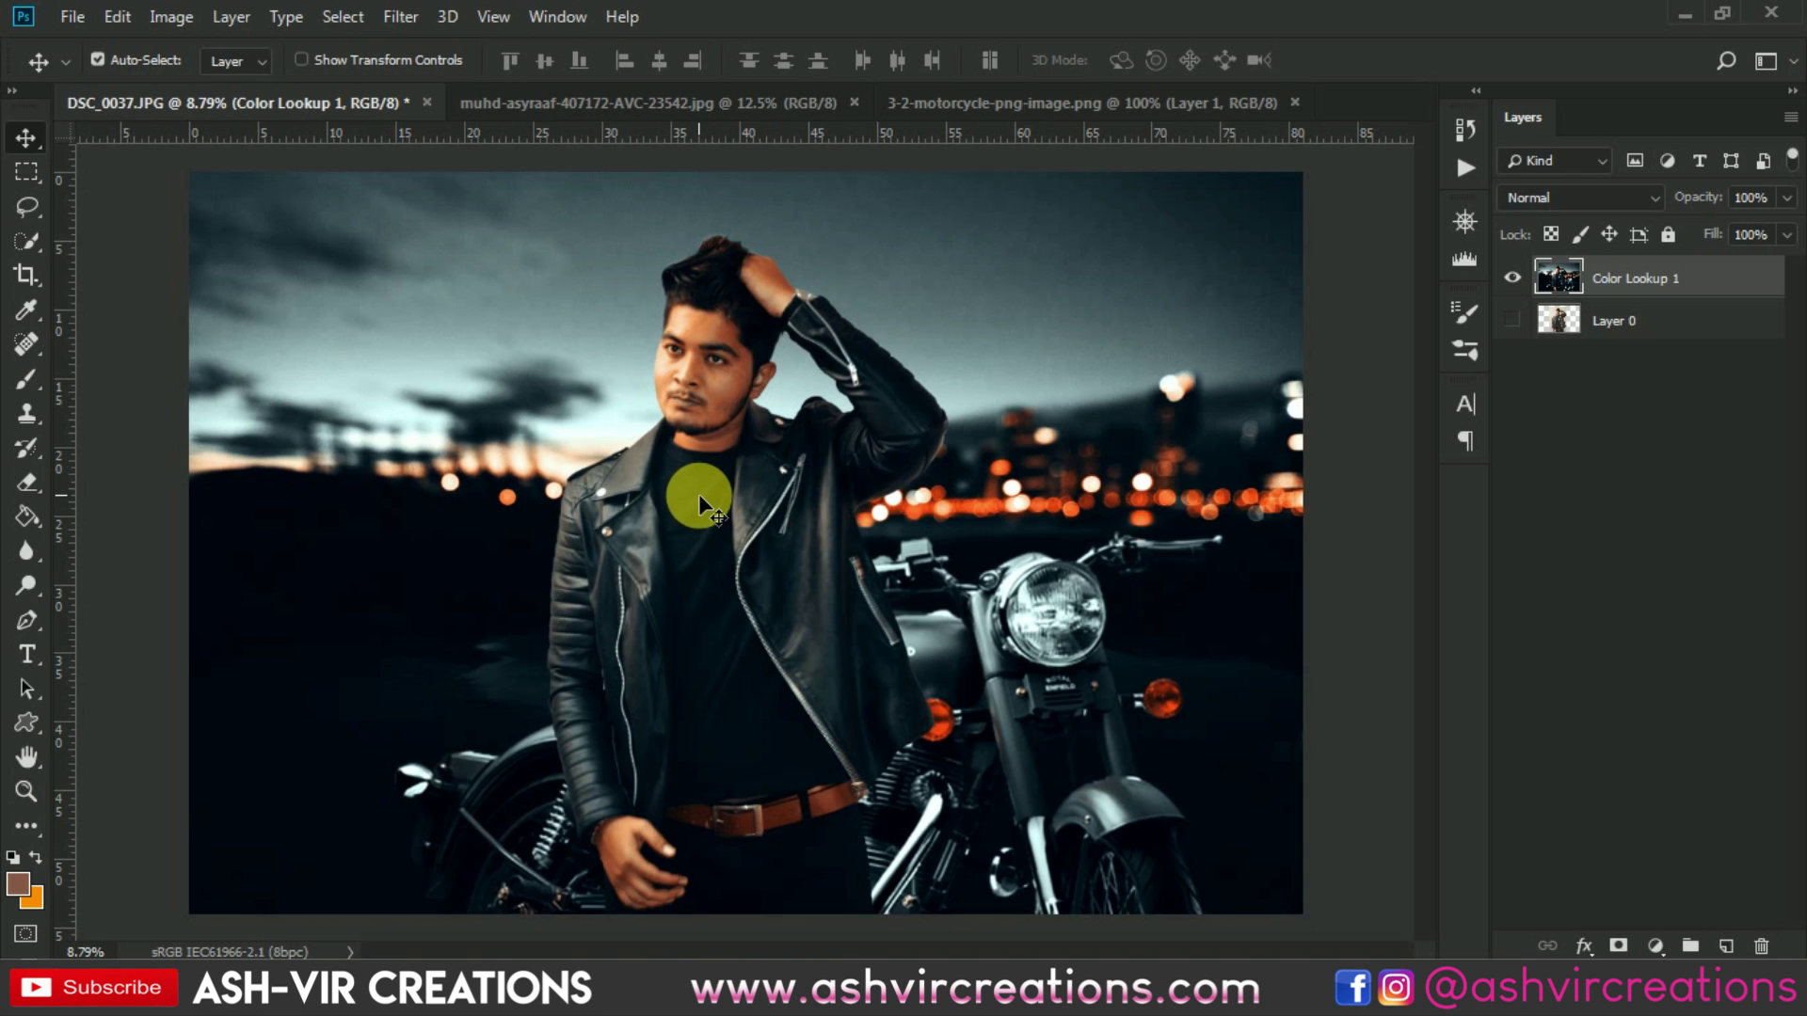
{"action": "scroll", "coordinate": [699, 494], "scroll_direction": "down", "scroll_amount": 1}
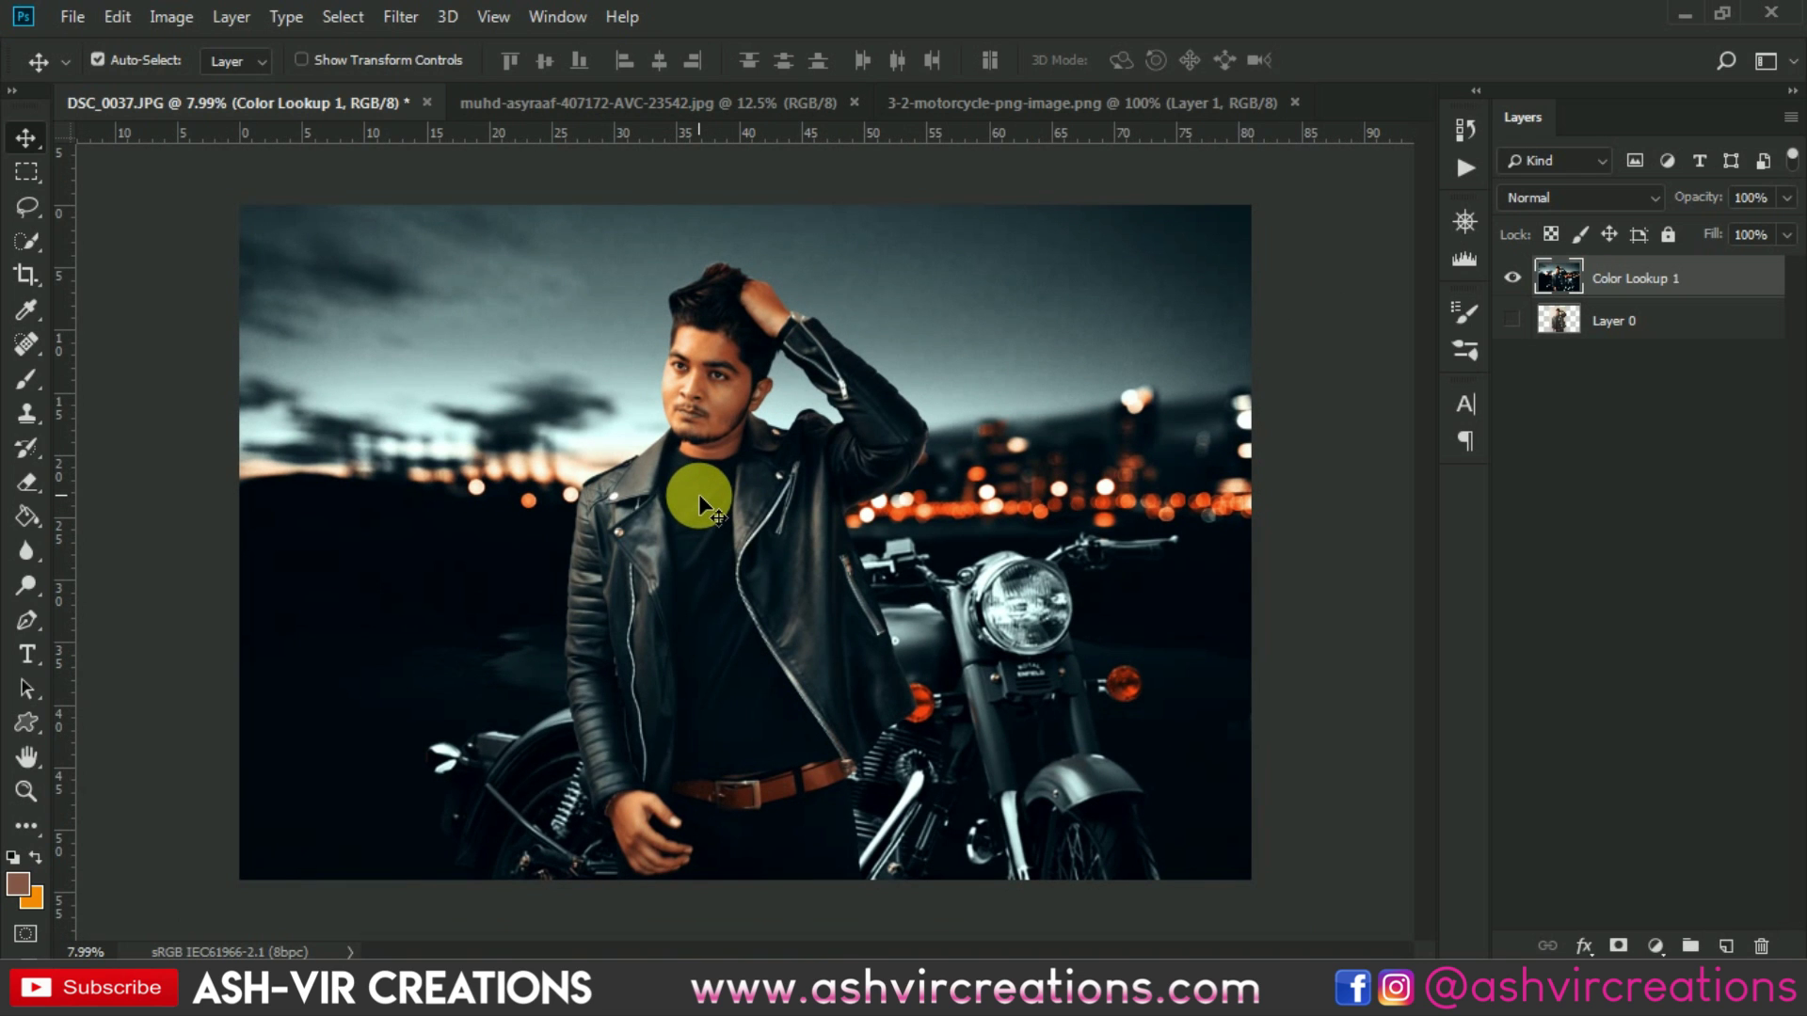
{"action": "scroll", "coordinate": [698, 494], "scroll_direction": "down", "scroll_amount": 2}
{"action": "scroll", "coordinate": [700, 497], "scroll_direction": "up", "scroll_amount": 1}
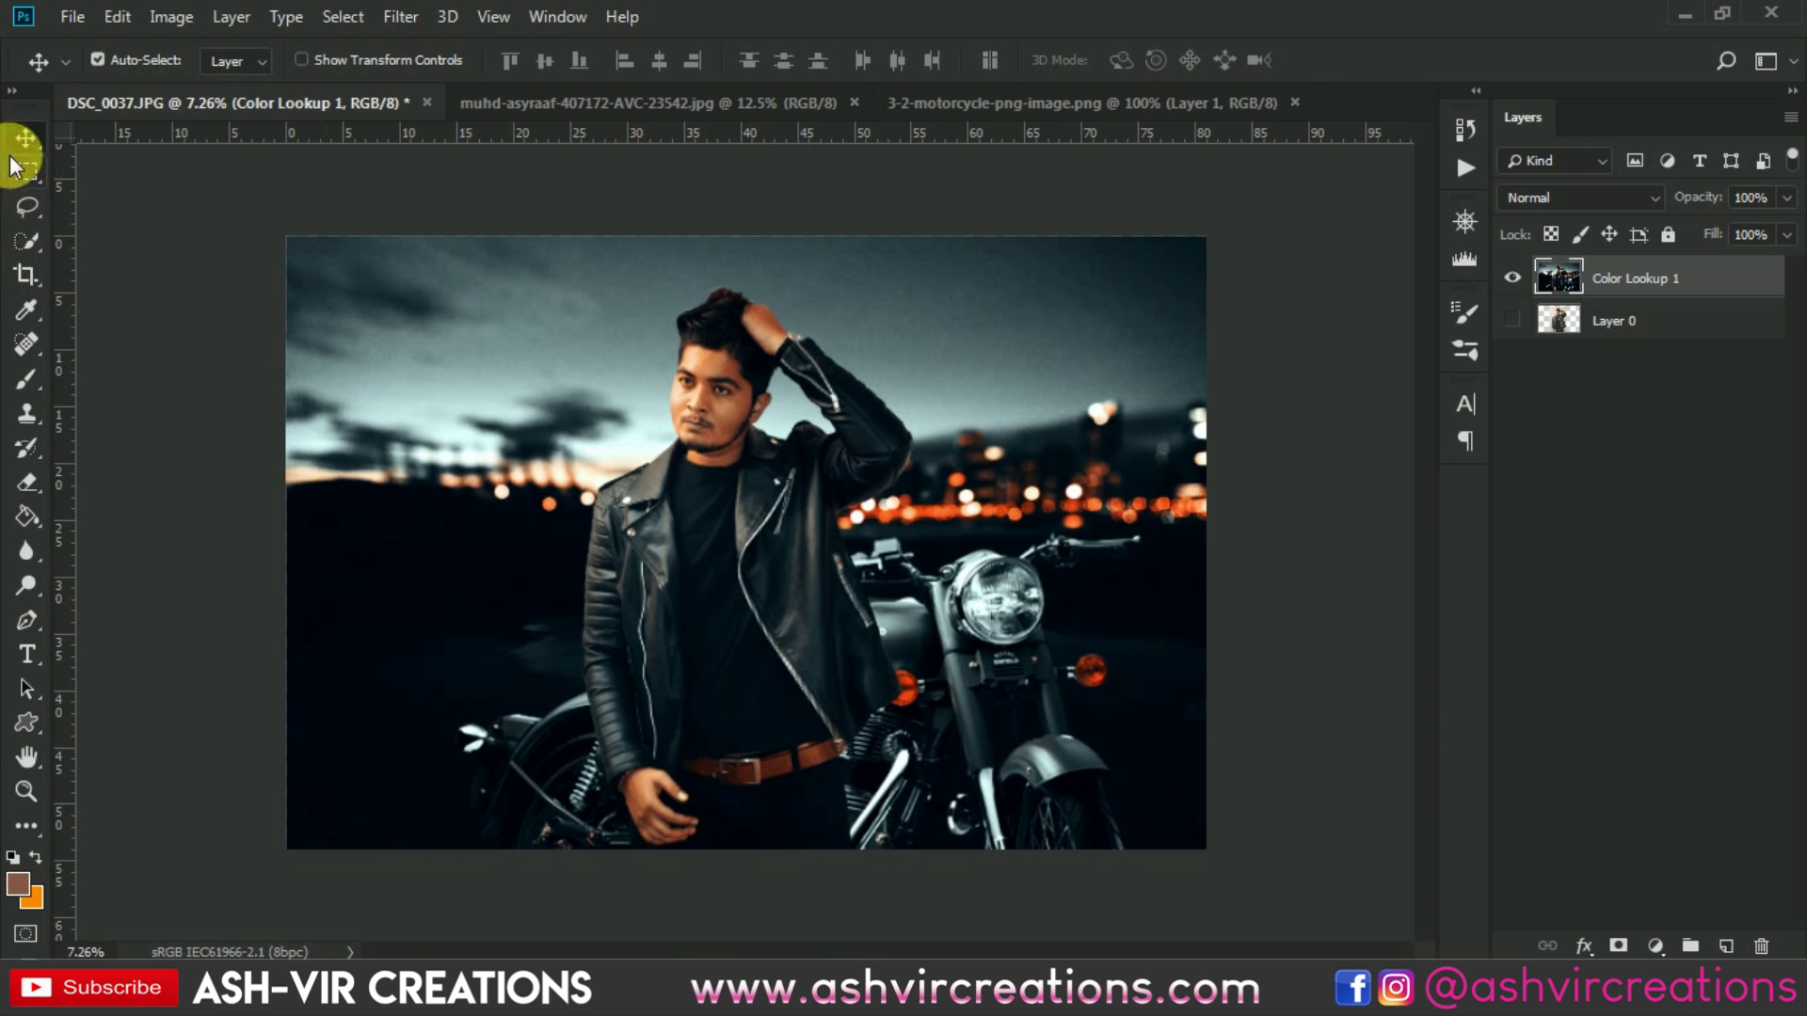
{"action": "left_click", "coordinate": [42, 271]}
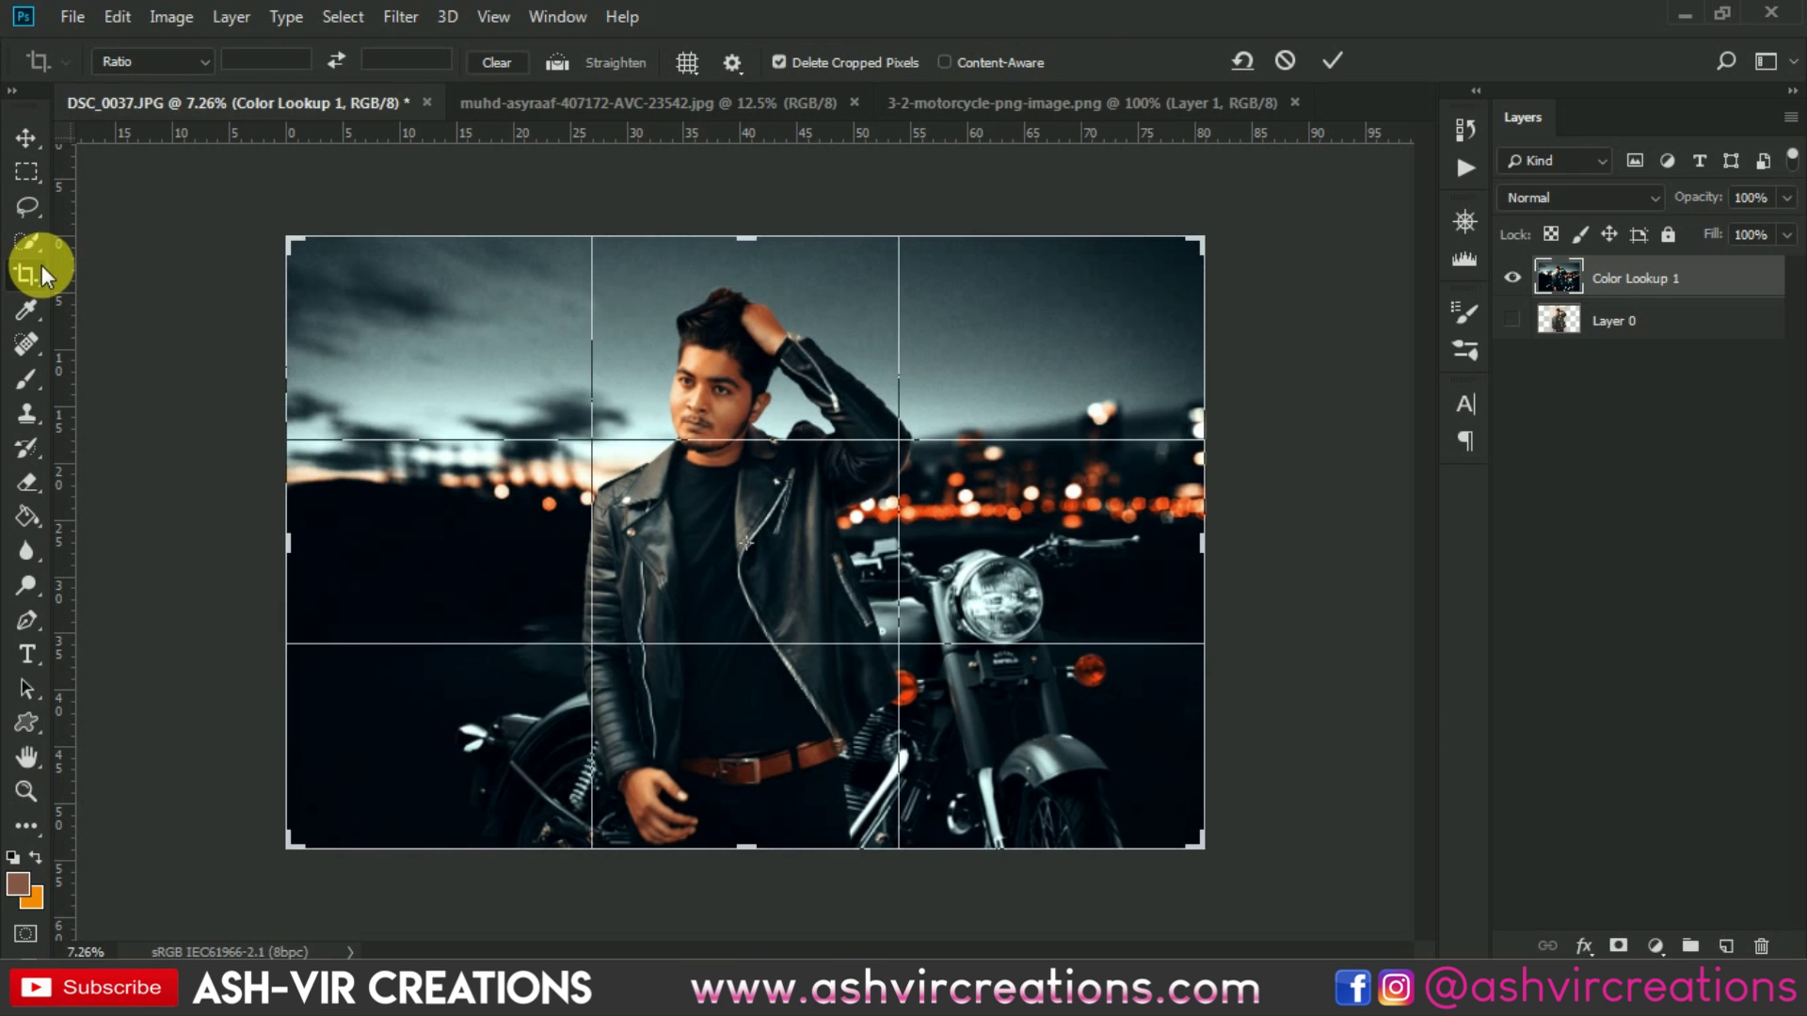
{"action": "key", "text": "Return"}
{"action": "key", "text": "v"}
{"action": "scroll", "coordinate": [677, 322], "scroll_direction": "up", "scroll_amount": 2}
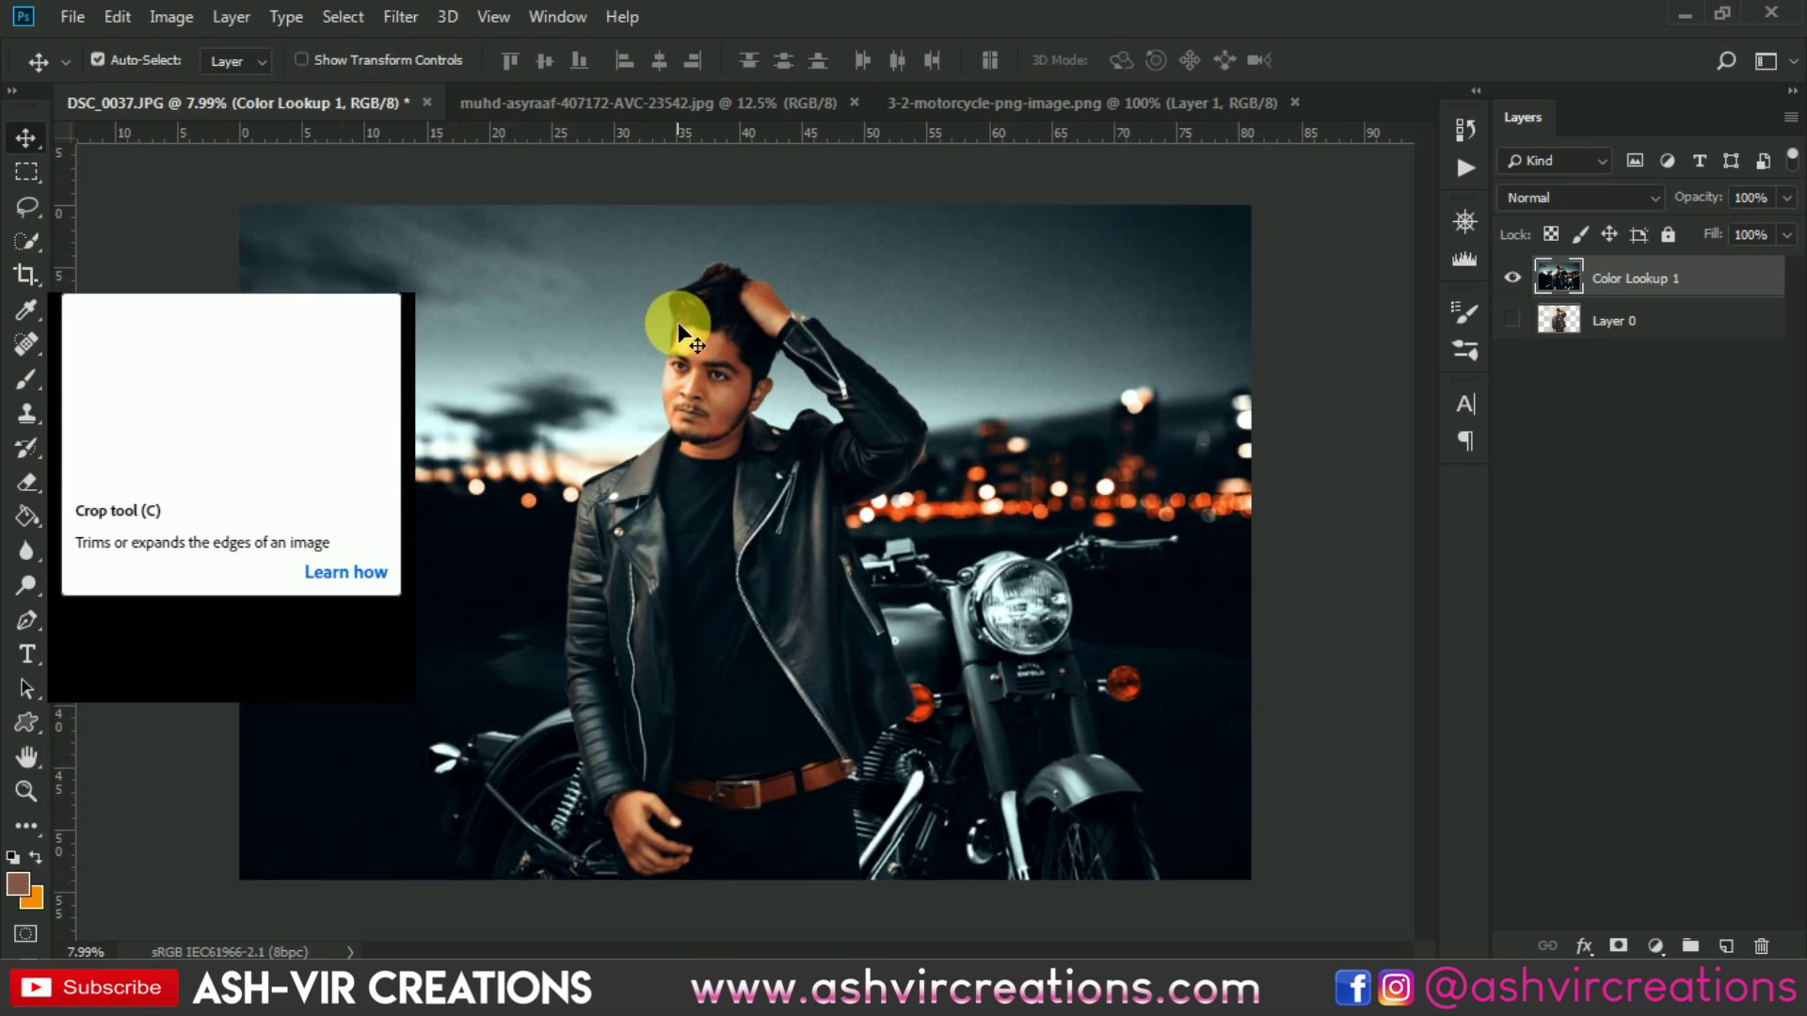
{"action": "left_click", "coordinate": [163, 186]}
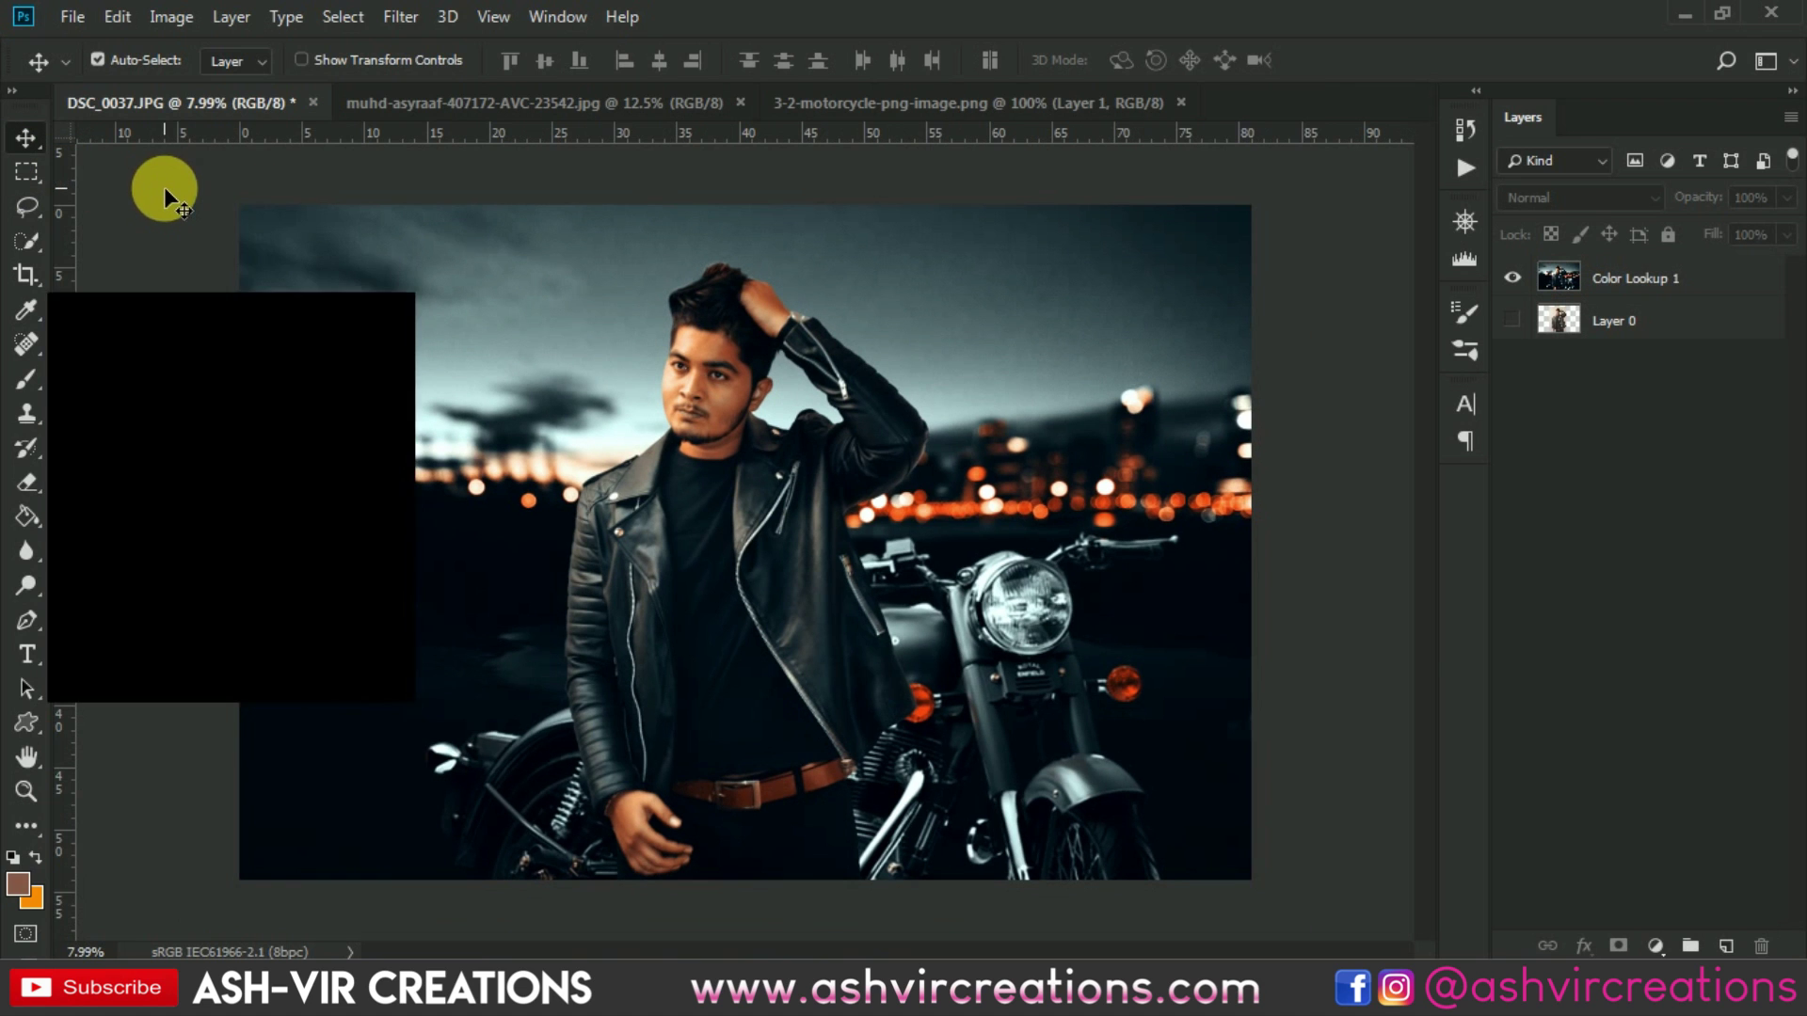
Show Layer 0 and toggle the merged Color Lookup 1 layer's visibility to compare the original photo with the finished composite
{"action": "scroll", "coordinate": [720, 320], "scroll_direction": "up", "scroll_amount": 2}
{"action": "scroll", "coordinate": [723, 315], "scroll_direction": "down", "scroll_amount": 3}
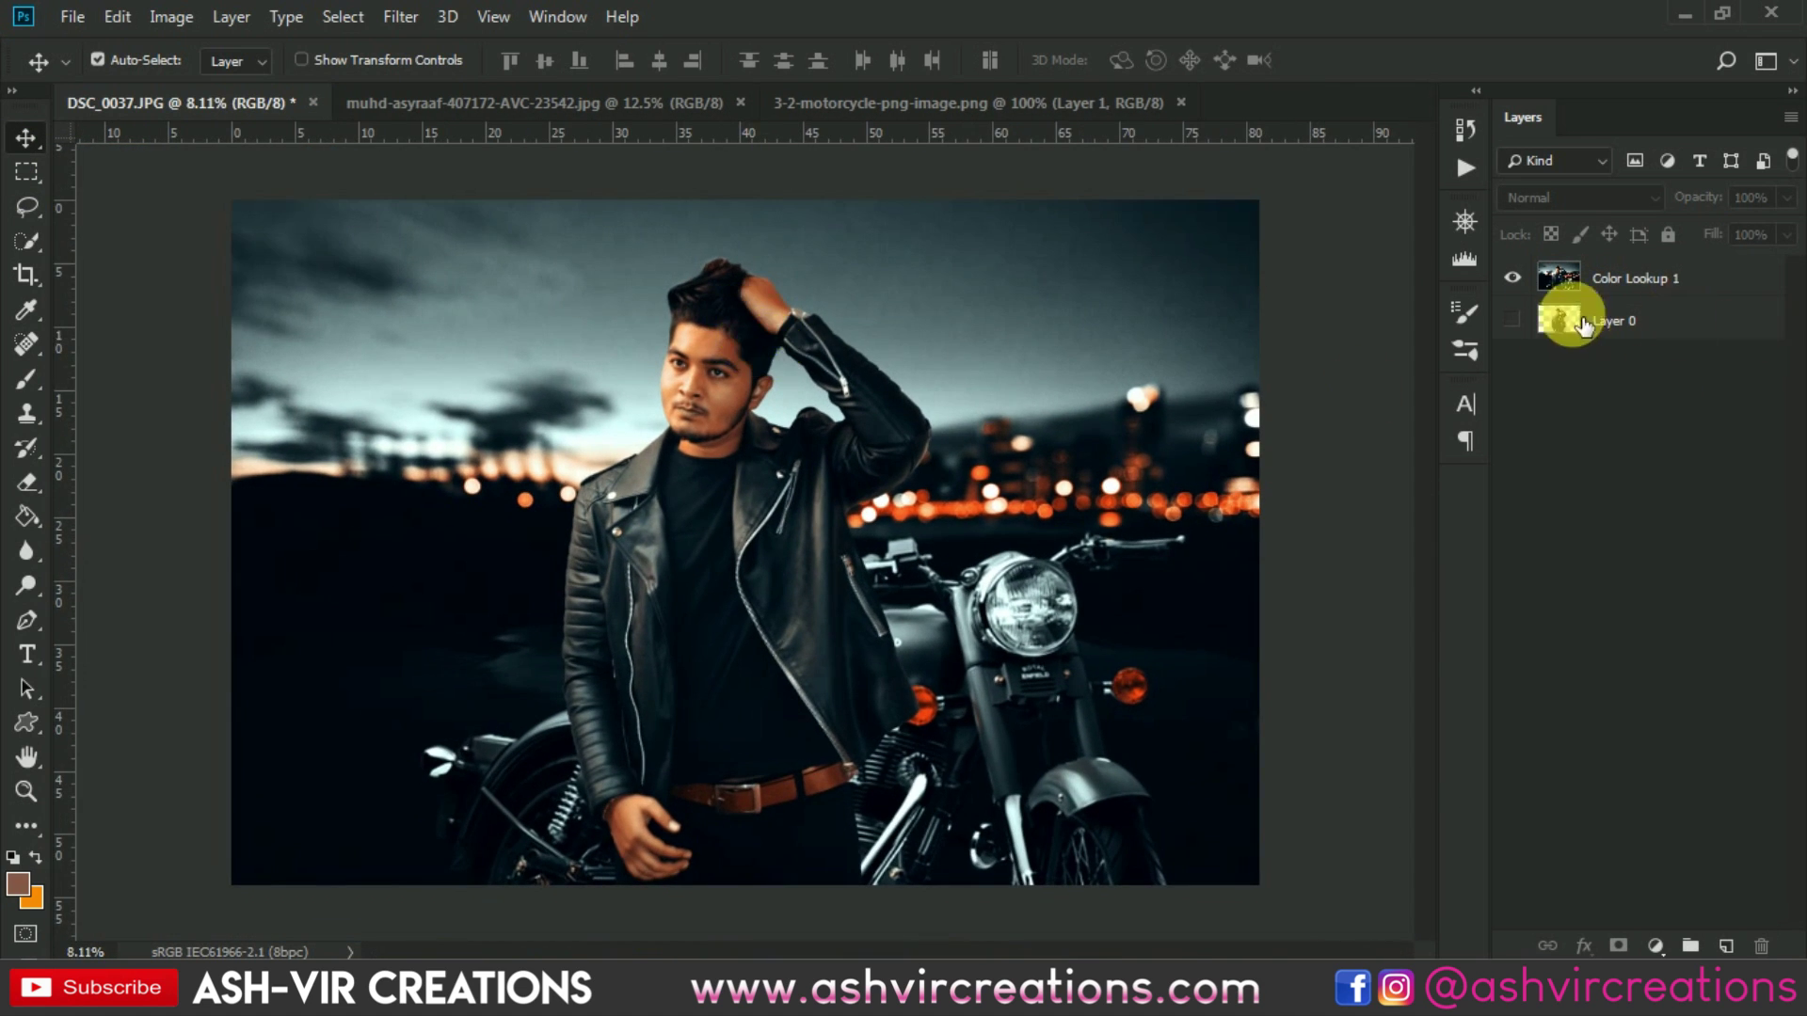
{"action": "left_click", "coordinate": [1513, 320]}
{"action": "left_click", "coordinate": [1513, 277]}
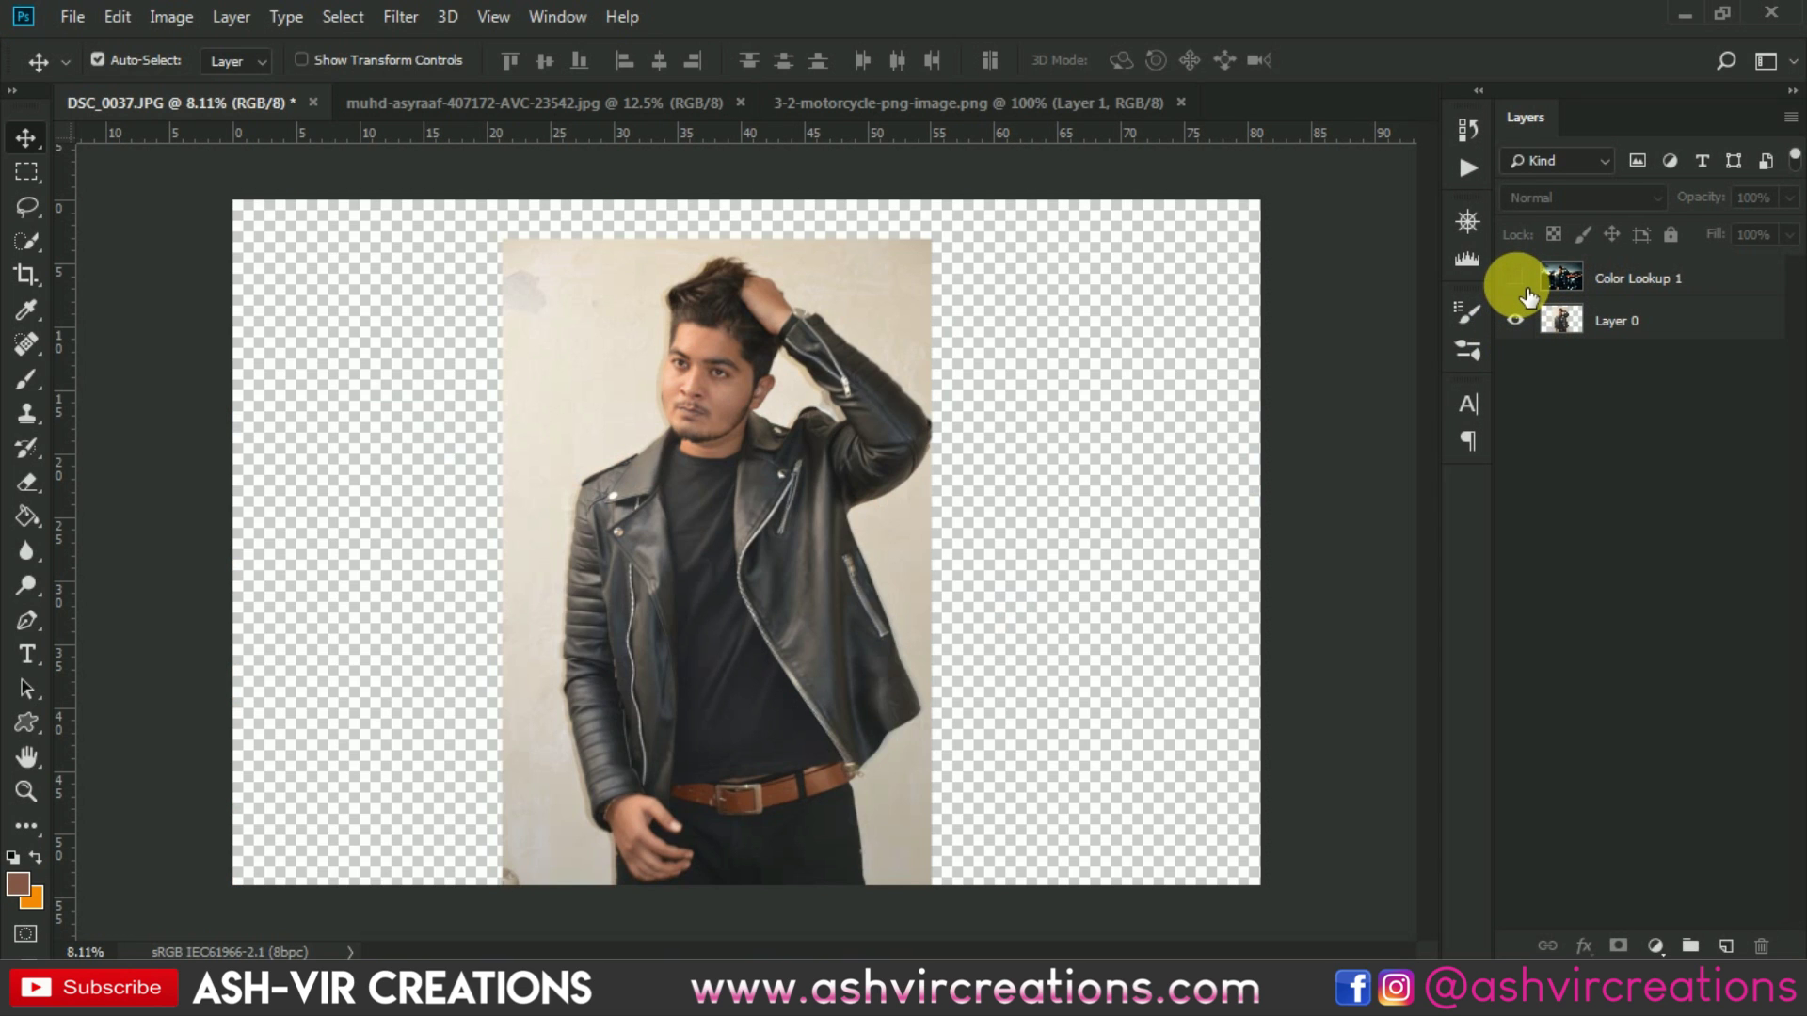
{"action": "left_click", "coordinate": [1527, 294]}
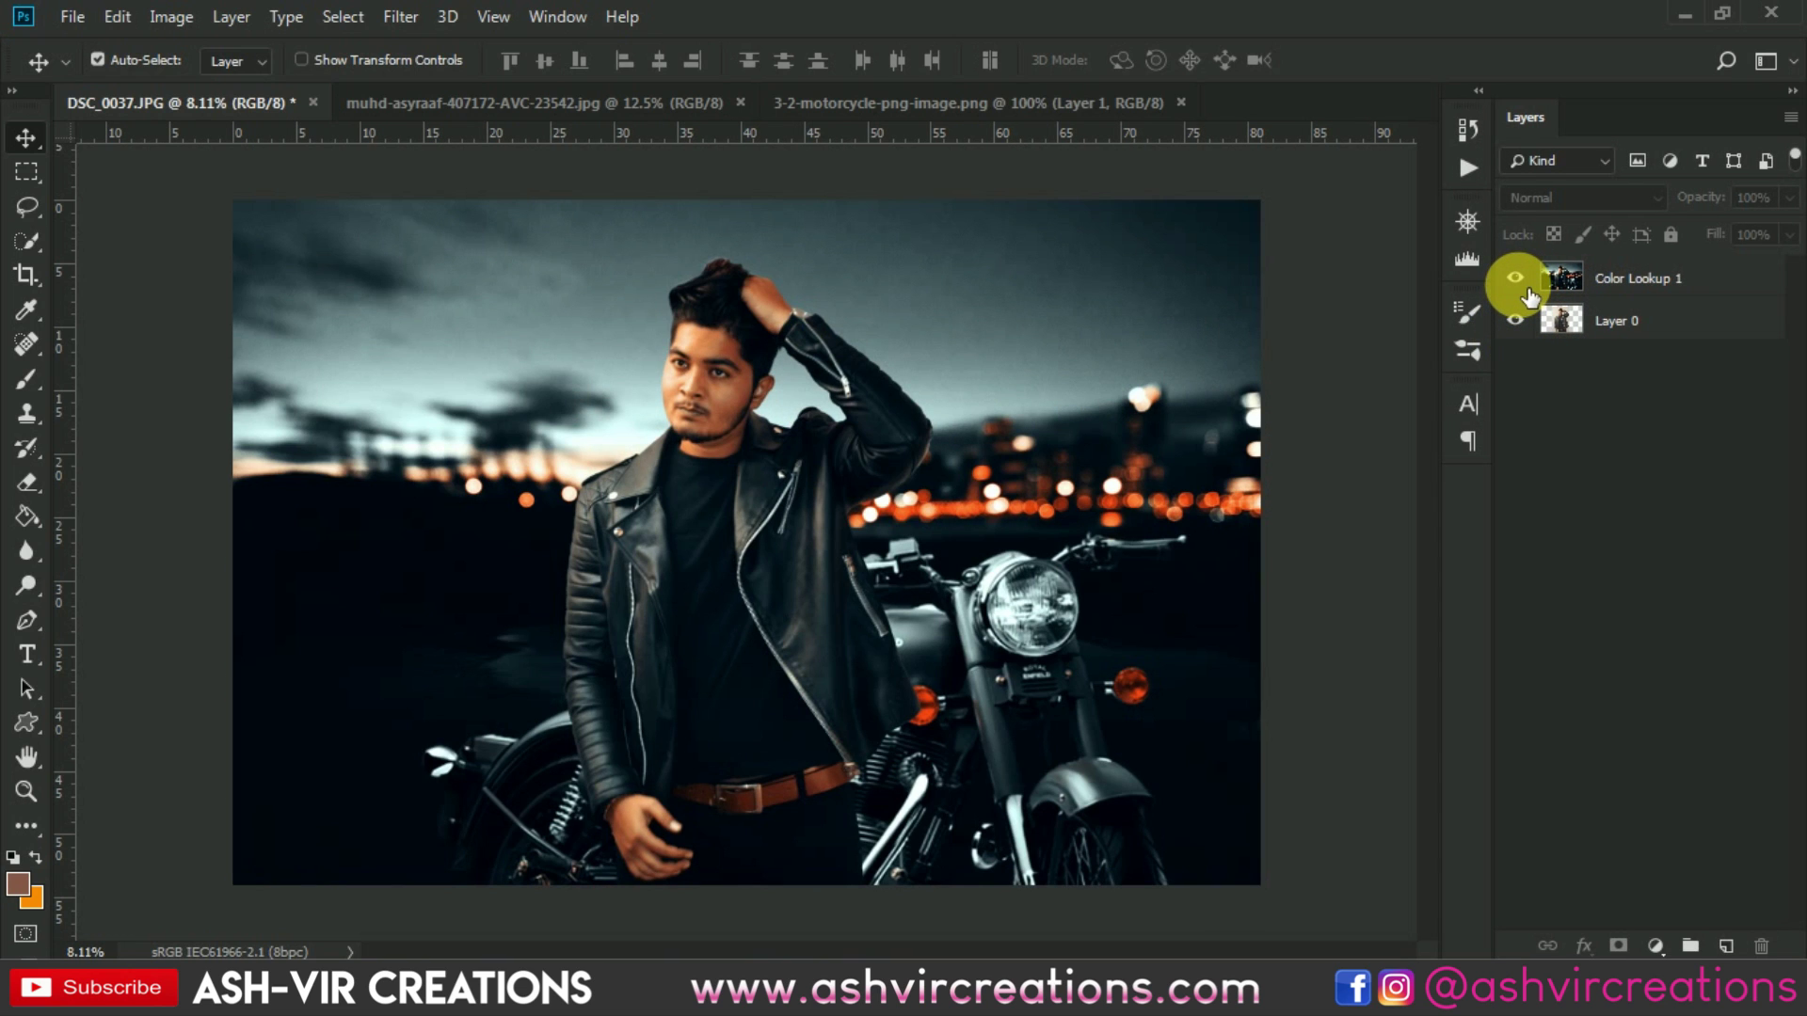
{"action": "left_click", "coordinate": [1525, 288]}
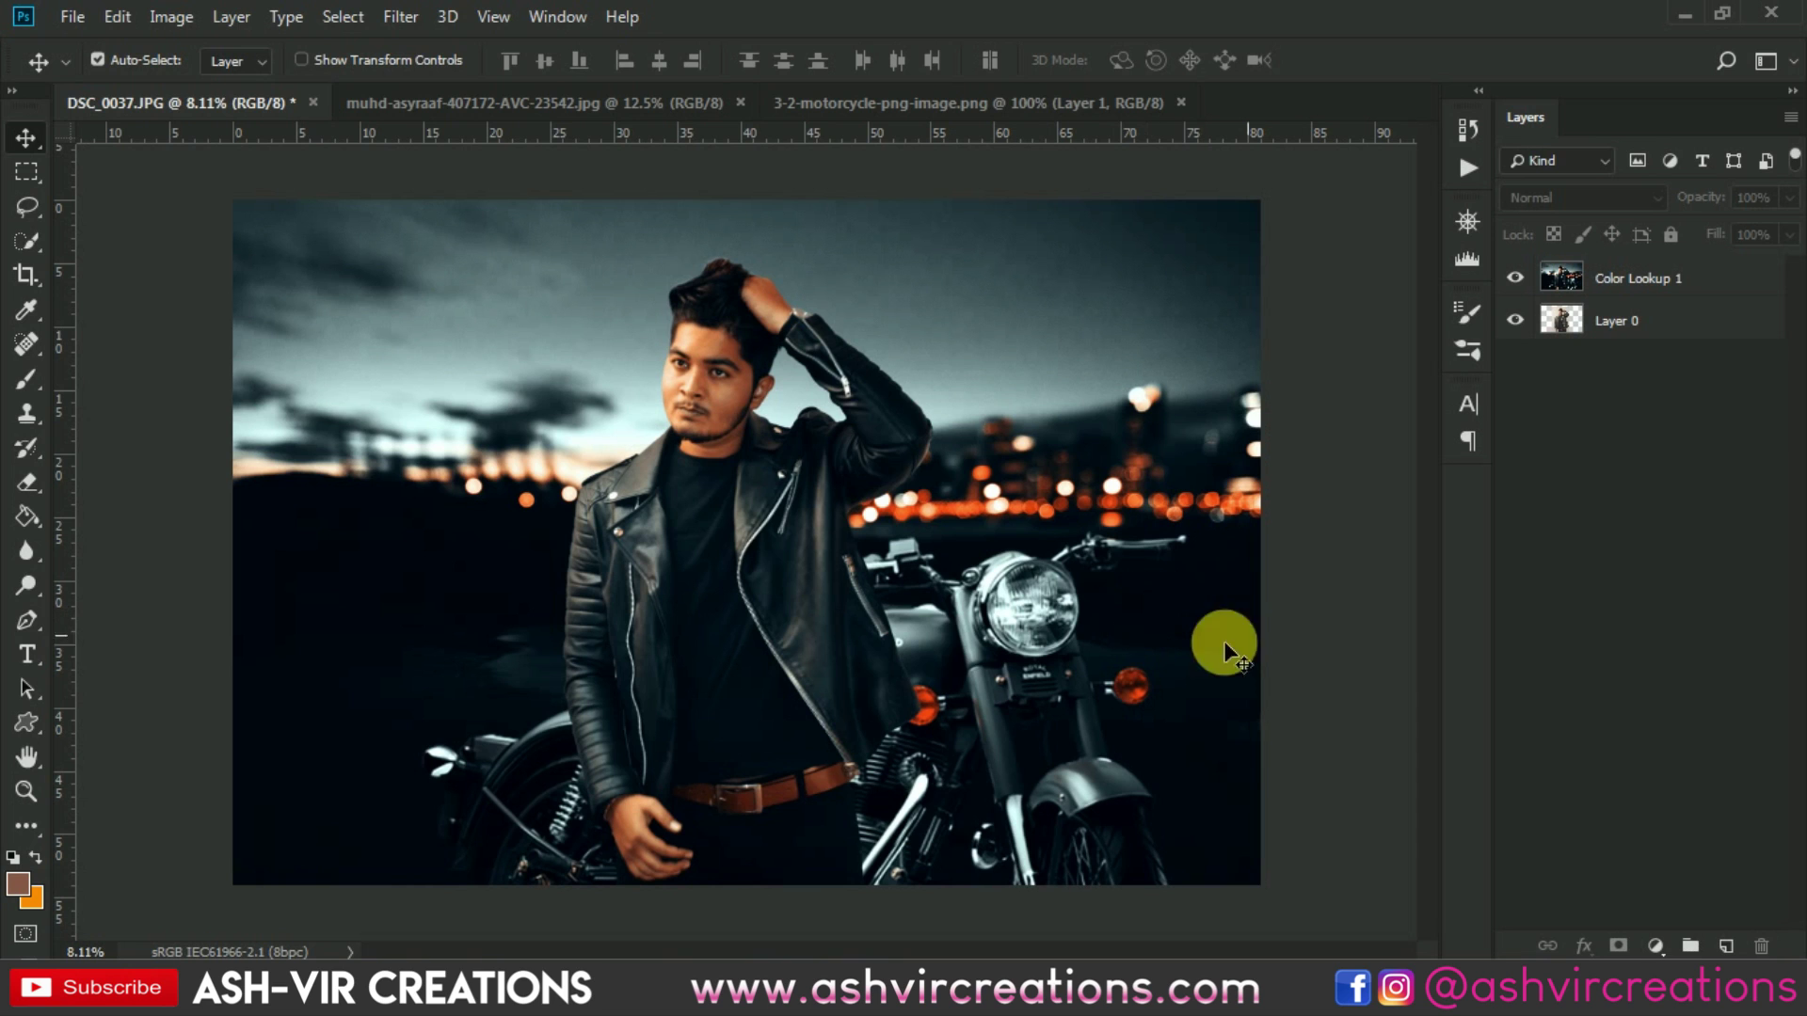
Examine the finished composite up close around the jacket and motorcycle, and judge the whole image
{"action": "scroll", "coordinate": [861, 659], "scroll_direction": "up", "scroll_amount": 1}
{"action": "scroll", "coordinate": [687, 621], "scroll_direction": "up", "scroll_amount": 1}
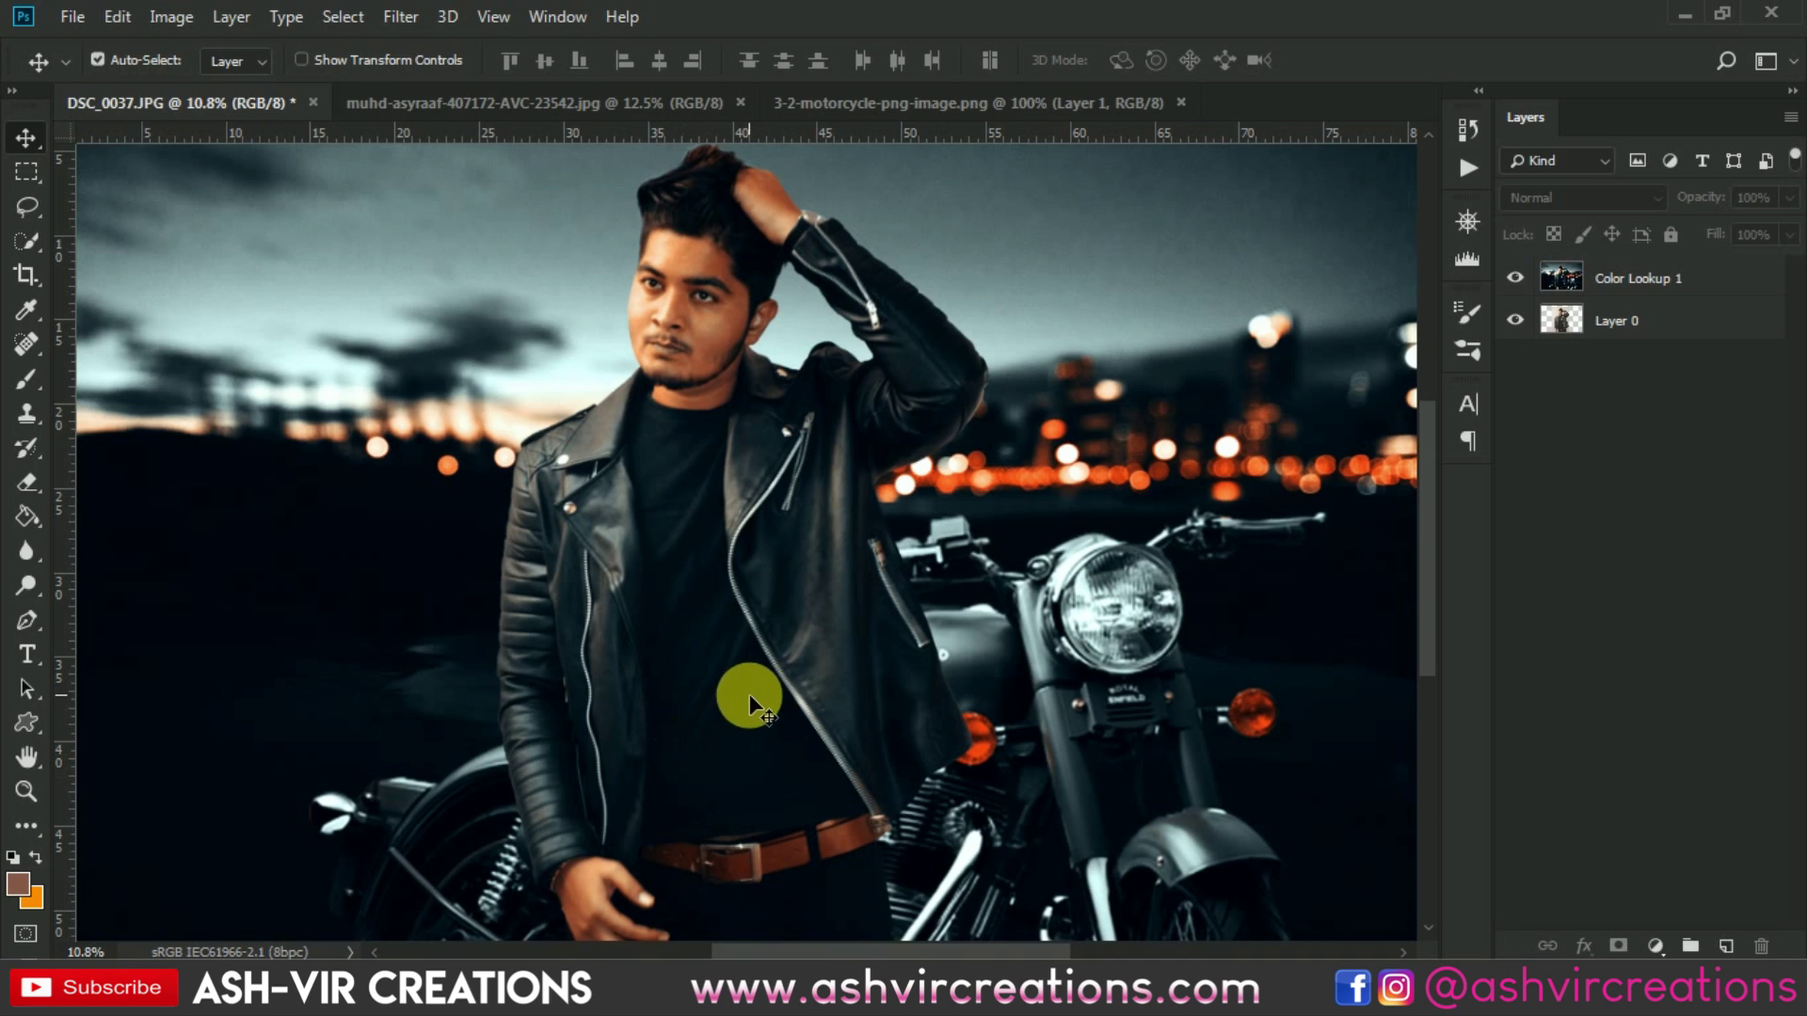
{"action": "scroll", "coordinate": [749, 693], "scroll_direction": "down", "scroll_amount": 1}
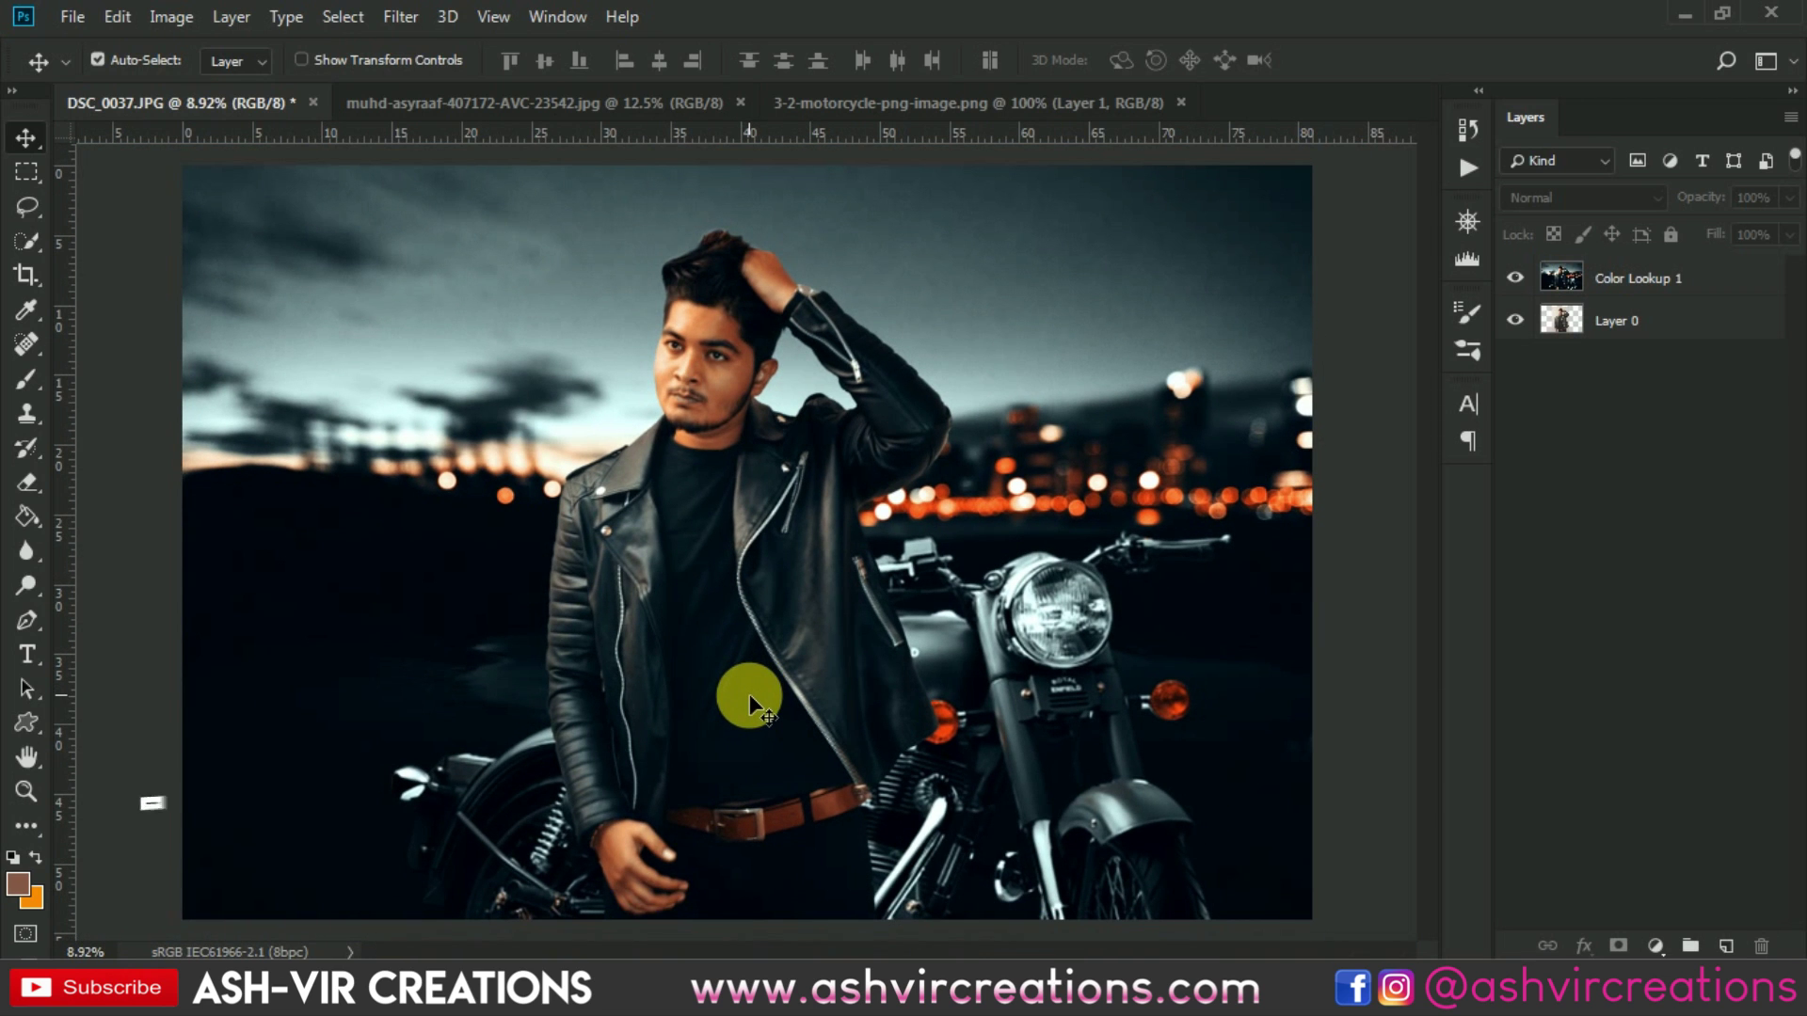
{"action": "scroll", "coordinate": [872, 713], "scroll_direction": "up", "scroll_amount": 2}
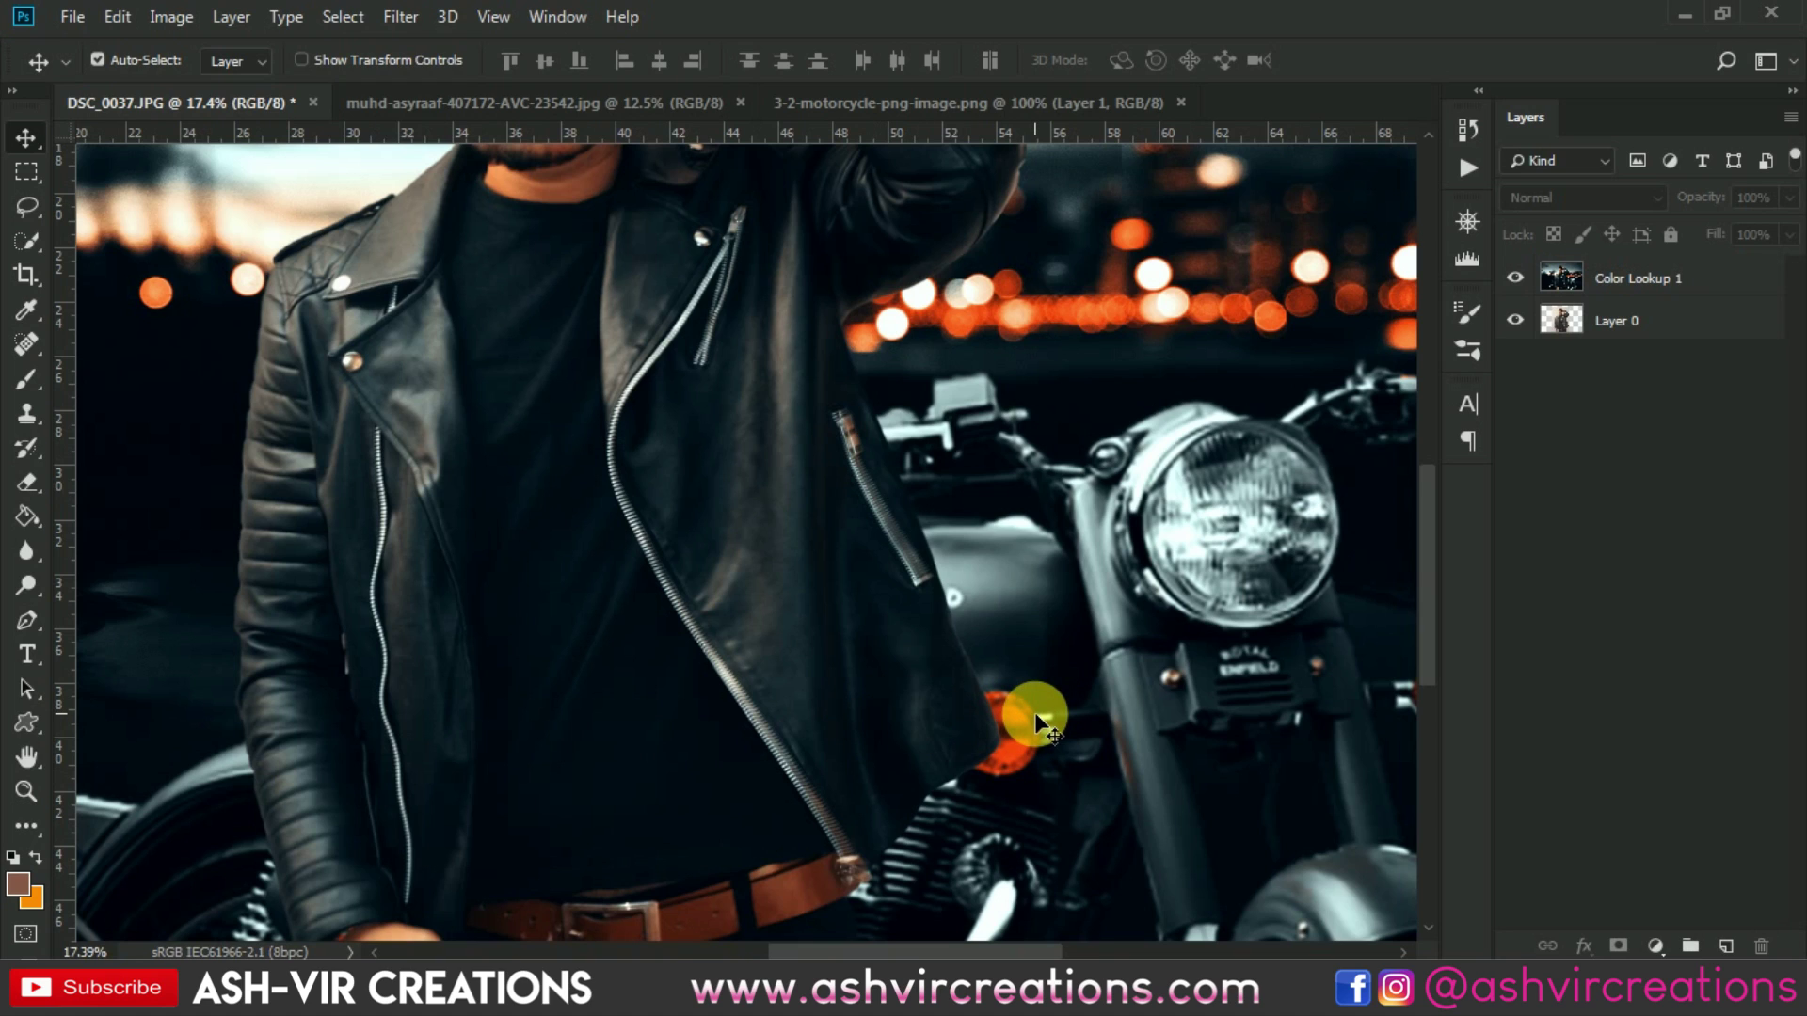
{"action": "scroll", "coordinate": [663, 755], "scroll_direction": "down", "scroll_amount": 2}
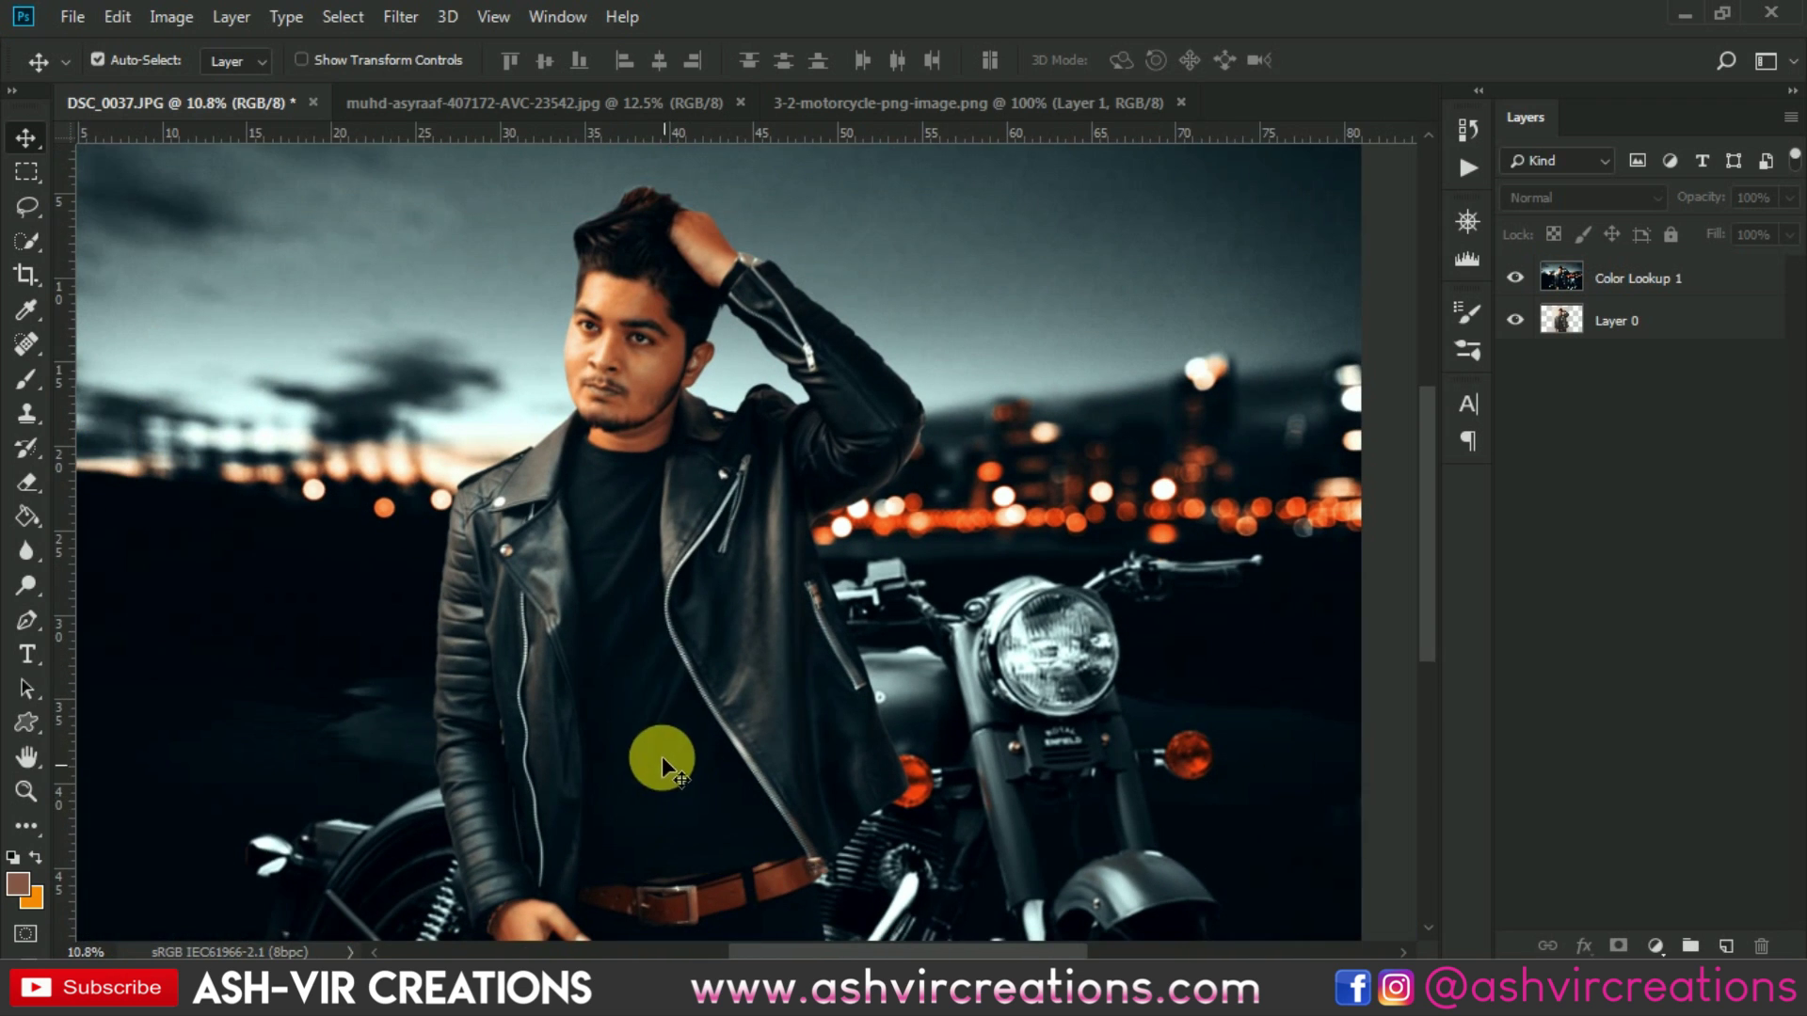
{"action": "scroll", "coordinate": [646, 651], "scroll_direction": "down", "scroll_amount": 1}
{"action": "scroll", "coordinate": [646, 651], "scroll_direction": "down", "scroll_amount": 1}
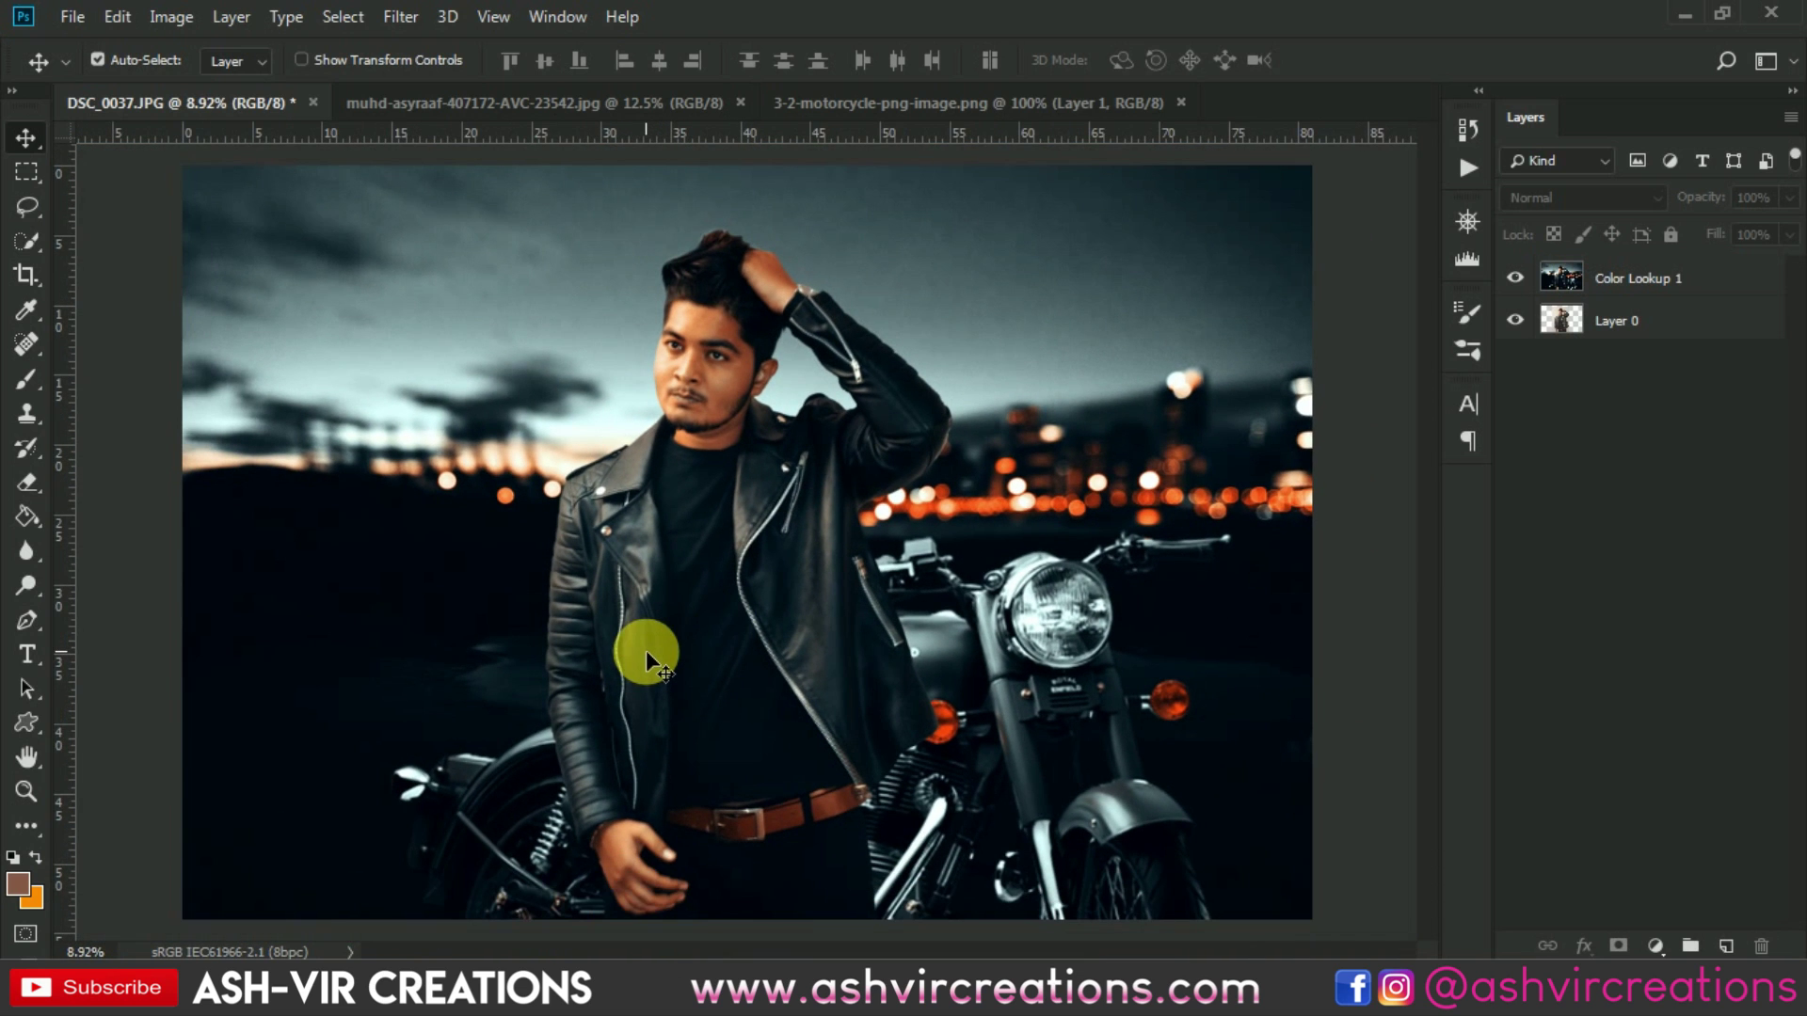